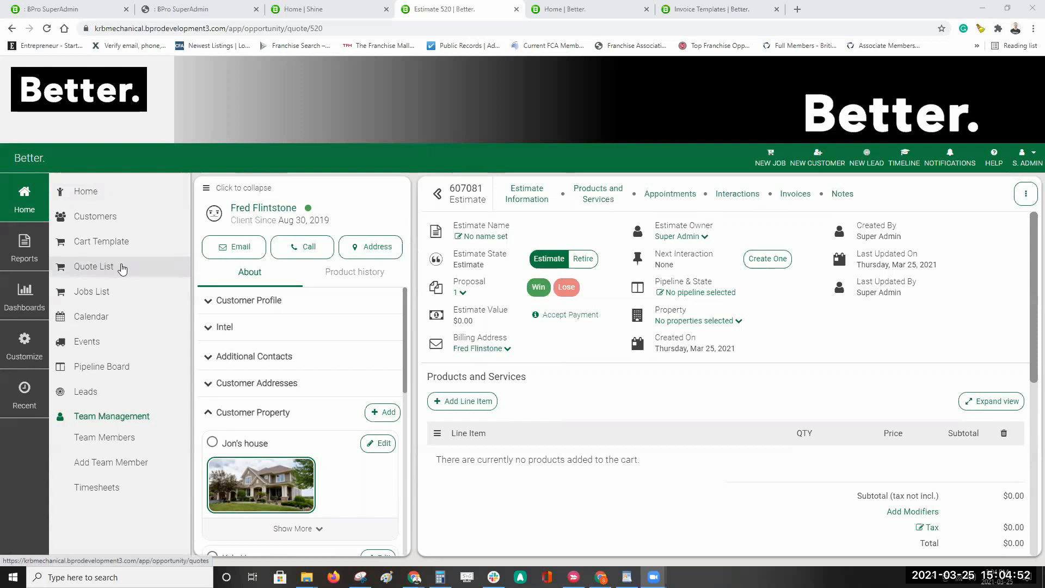
Step: Preview the new-job options, then go to the list of quotes
{"action": "left_click", "coordinate": [771, 157]}
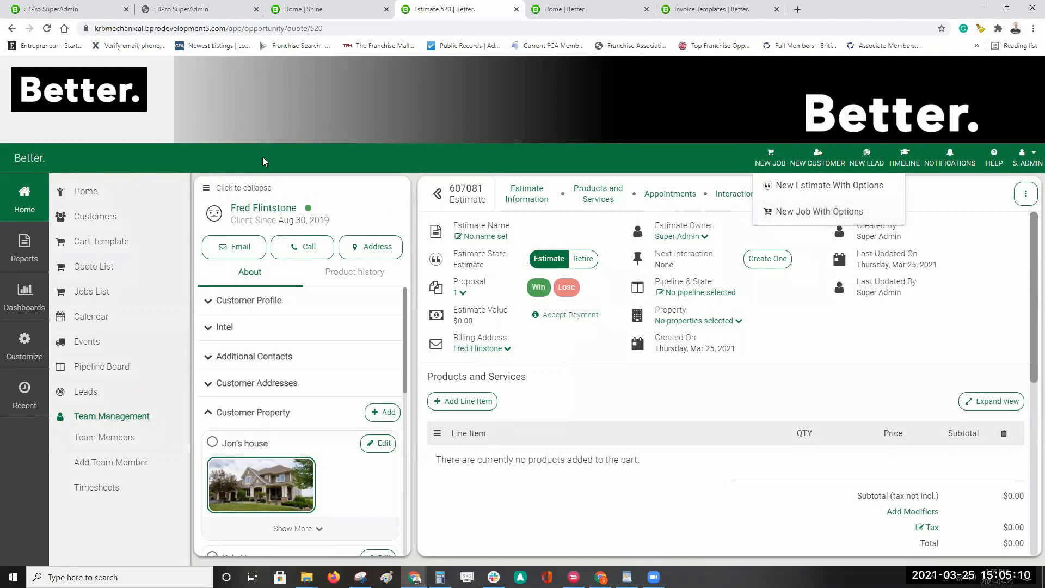
{"action": "left_click", "coordinate": [69, 158]}
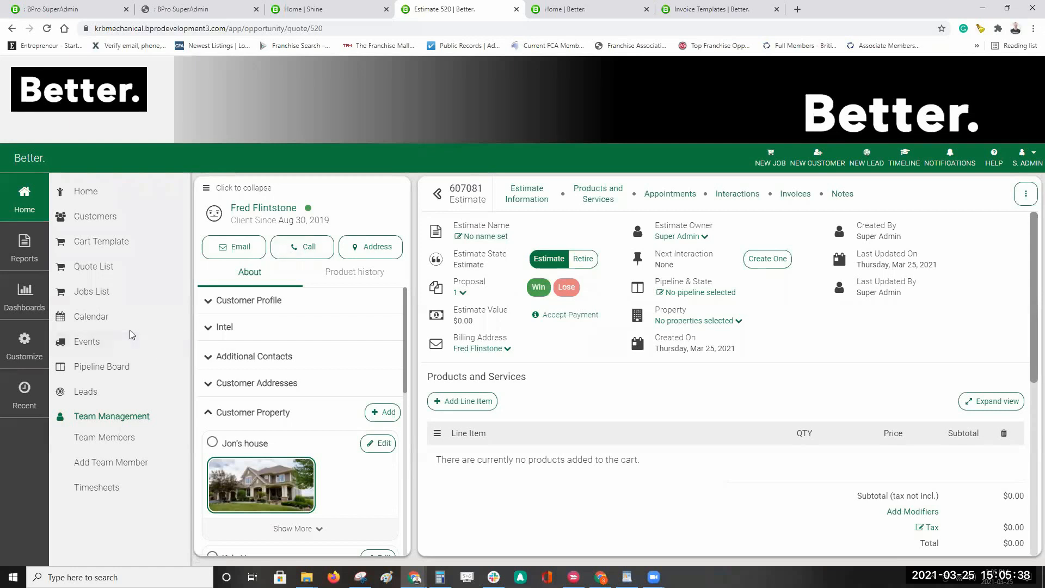
{"action": "left_click", "coordinate": [115, 274]}
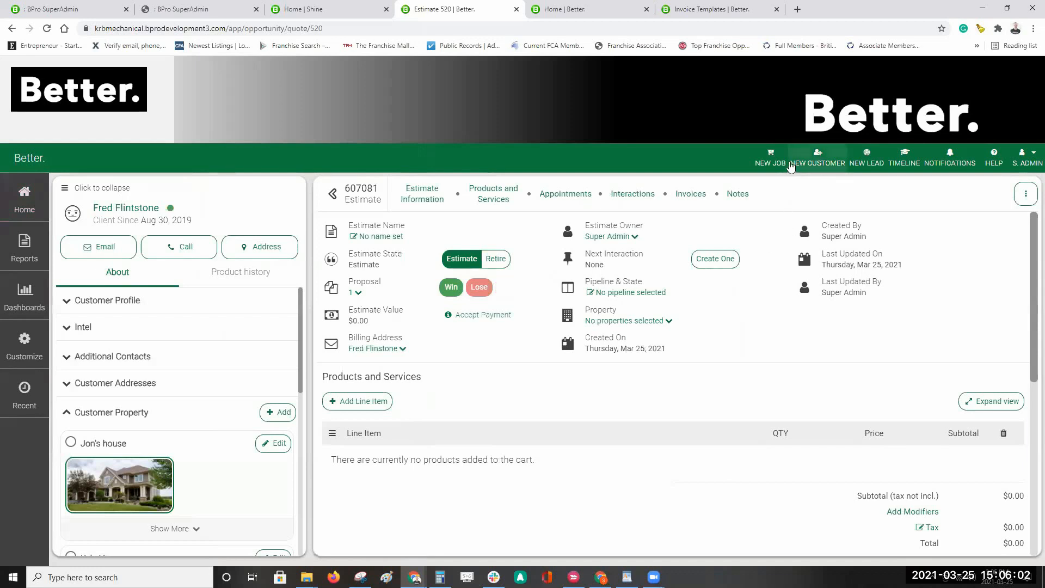
Step: Start and cancel a new customer, then show the NEW JOB estimate options
{"action": "left_click", "coordinate": [815, 163]}
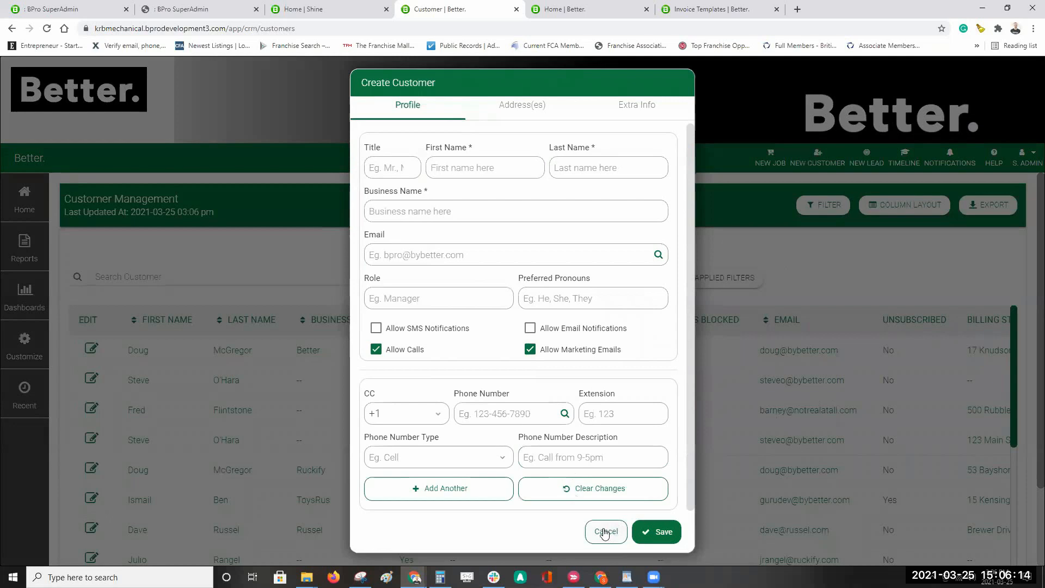
{"action": "left_click", "coordinate": [230, 390]}
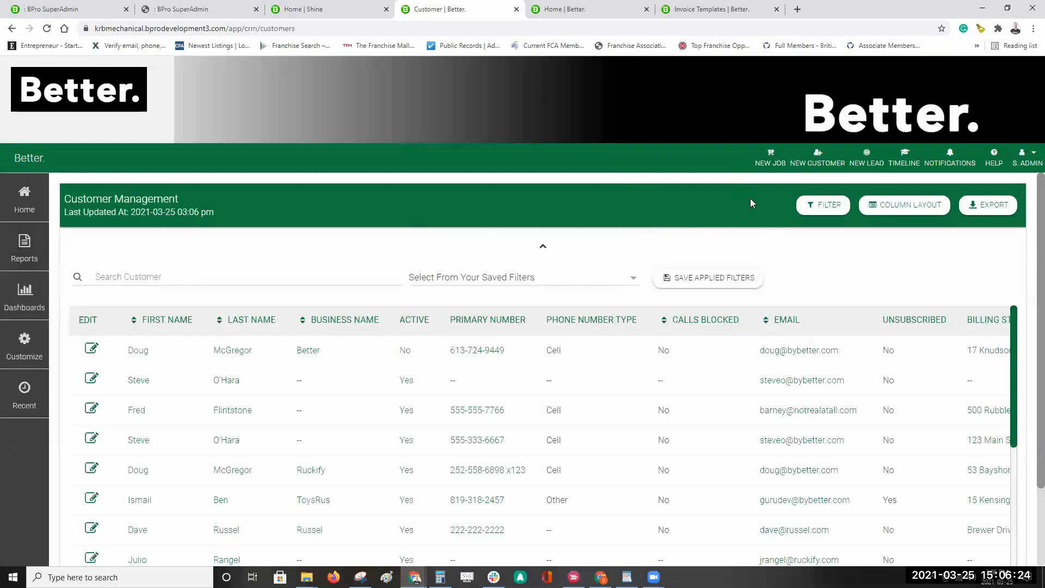
{"action": "left_click", "coordinate": [769, 164]}
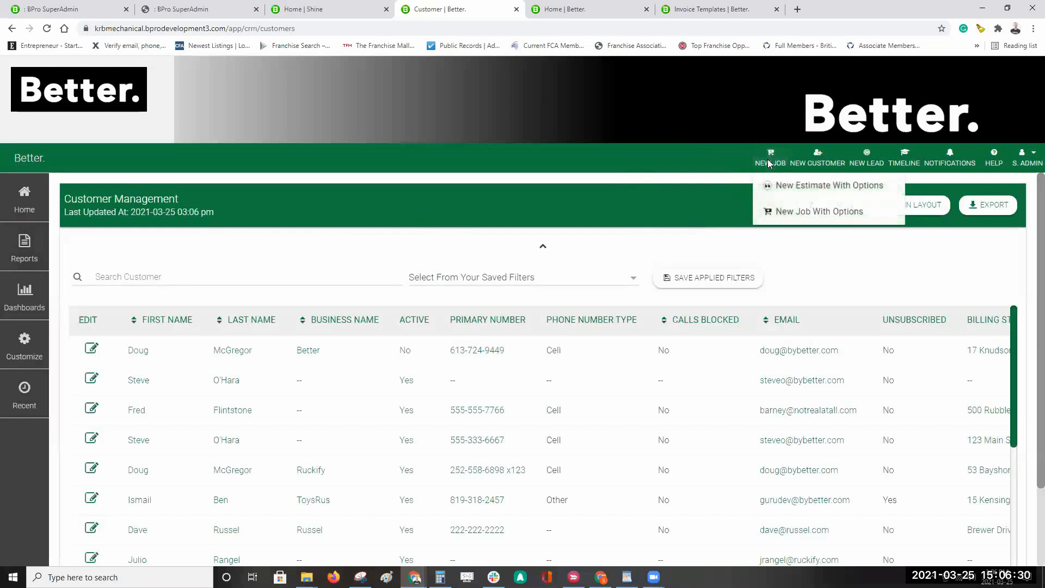
Step: Start a New Estimate With Options and search 'fred' in the Attach a Customer box
{"action": "left_click", "coordinate": [796, 186]}
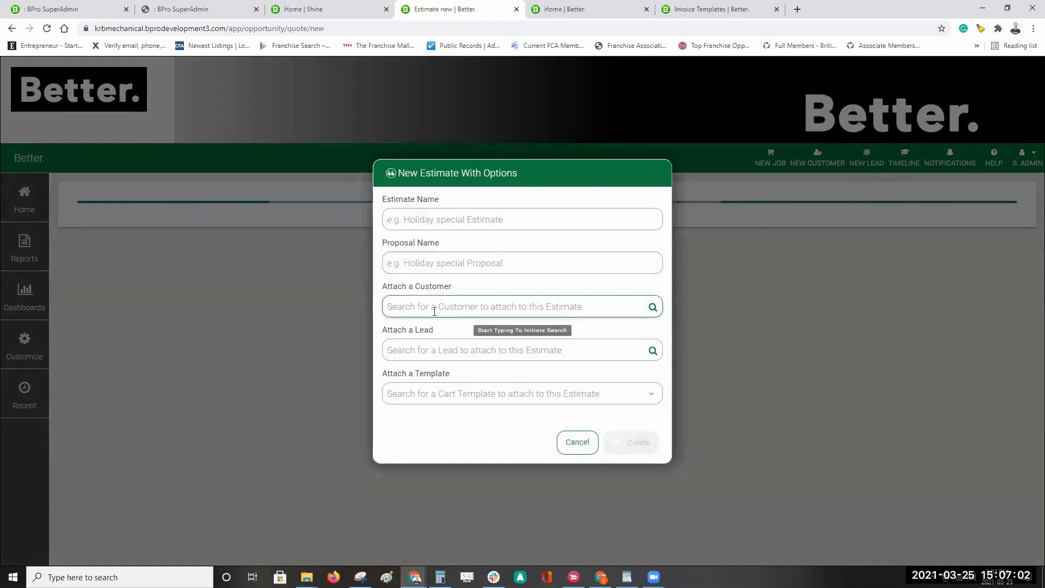
{"action": "left_click_drag", "start_coordinate": [476, 287], "coordinate": [381, 287]}
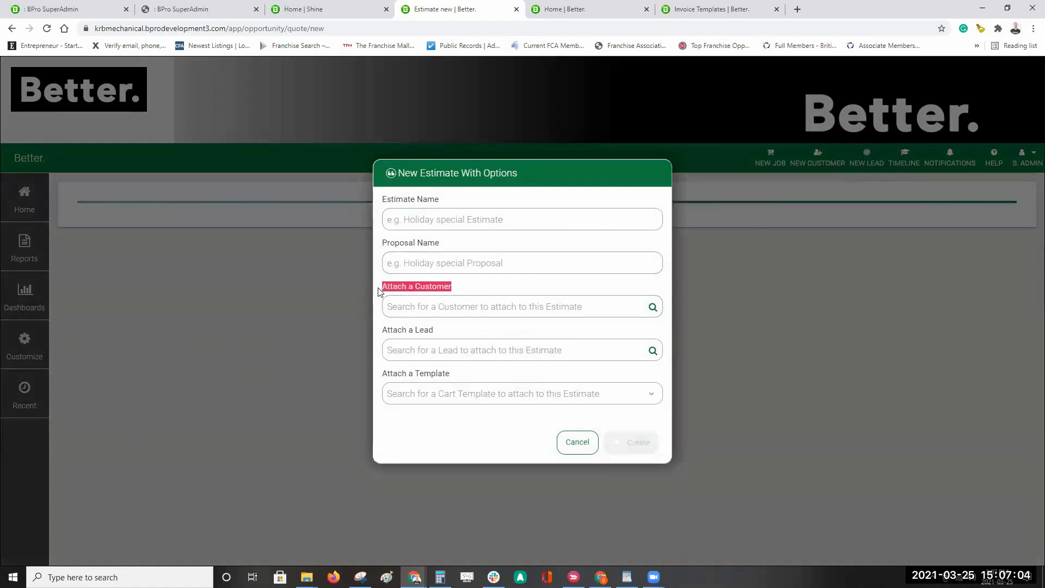
{"action": "left_click_drag", "start_coordinate": [441, 331], "coordinate": [381, 330]}
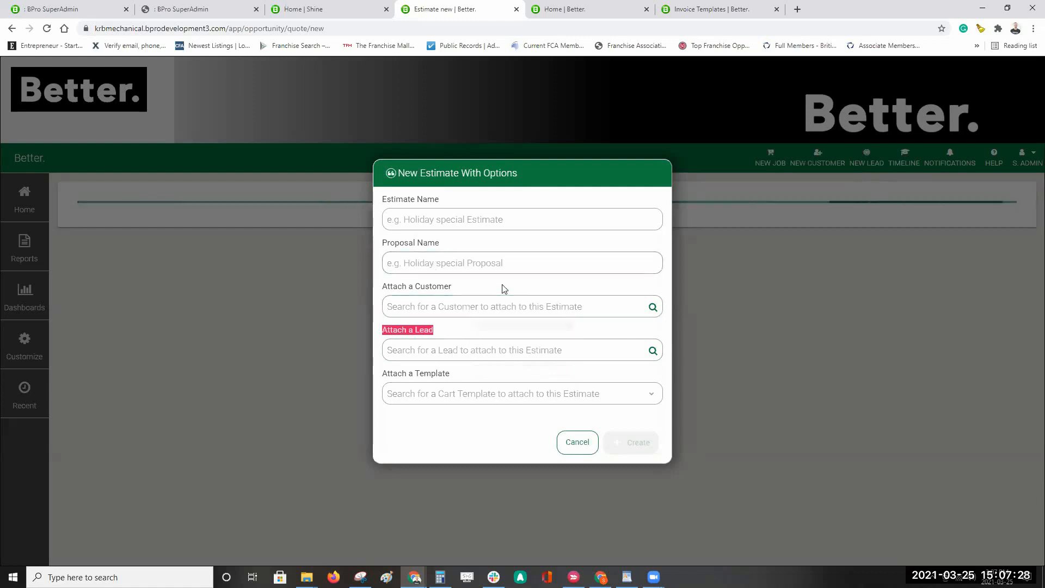
{"action": "left_click", "coordinate": [477, 339]}
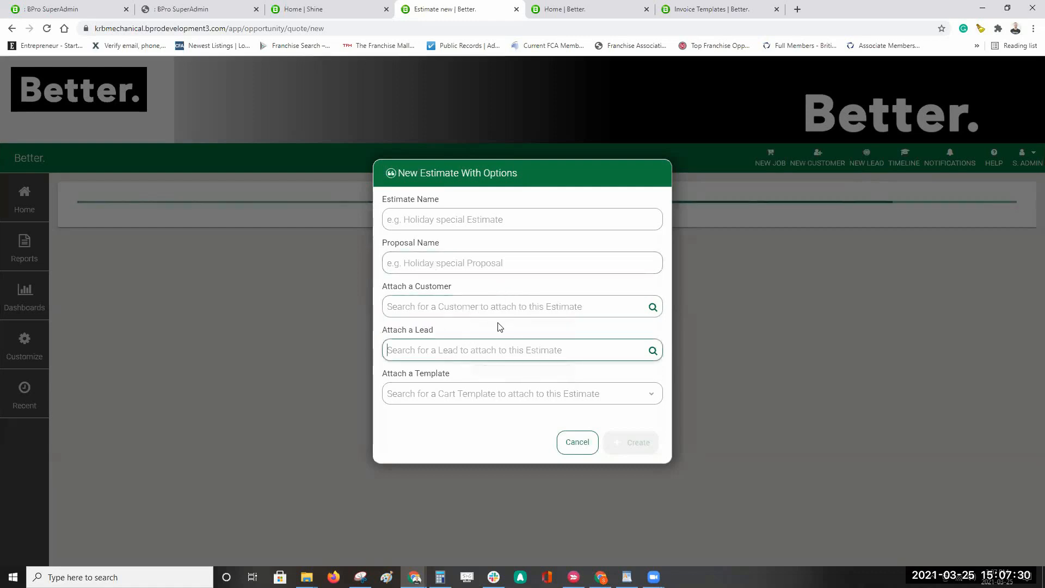
{"action": "left_click", "coordinate": [477, 306]}
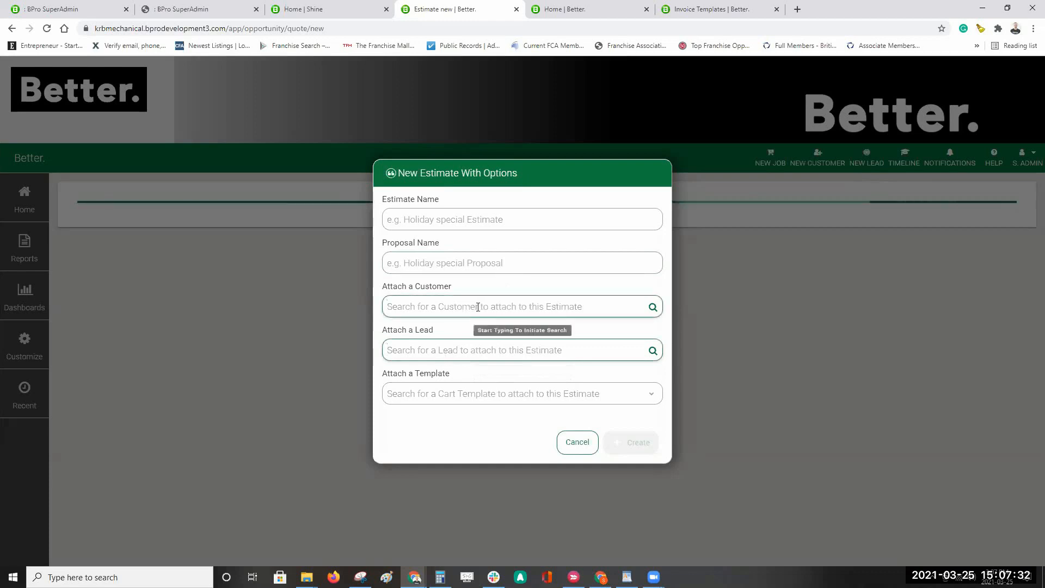
{"action": "type", "text": "fred"}
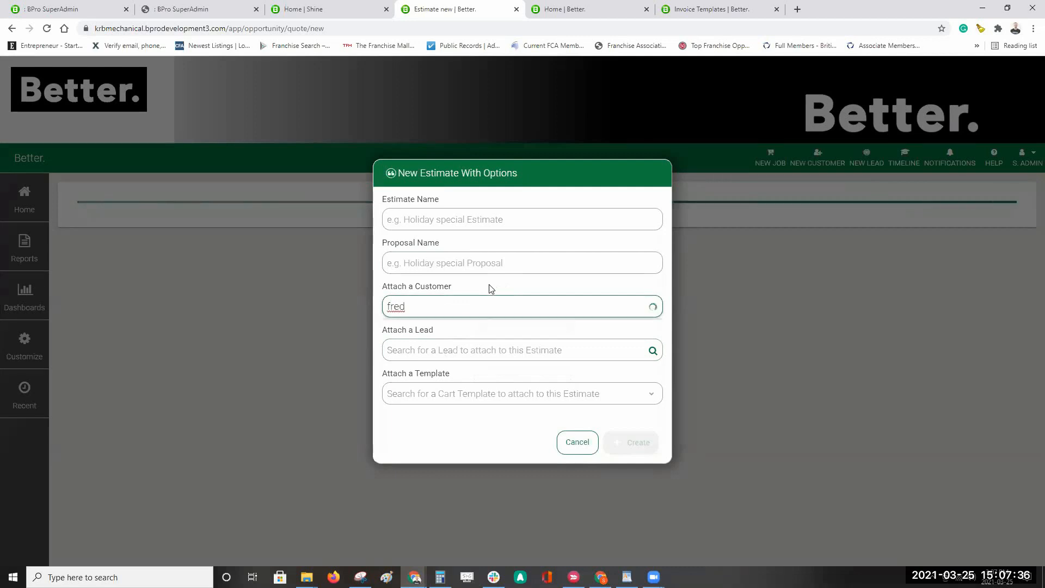
Step: Attach the found customer and name the estimate 'Big Mansion Spring Cleaning'
{"action": "left_click", "coordinate": [433, 329]}
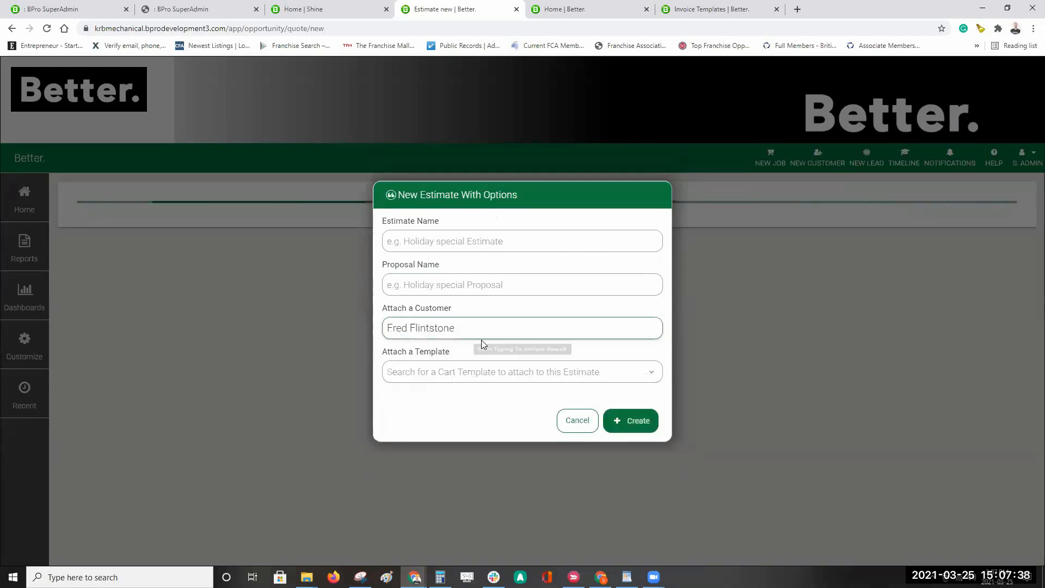
{"action": "left_click", "coordinate": [412, 240]}
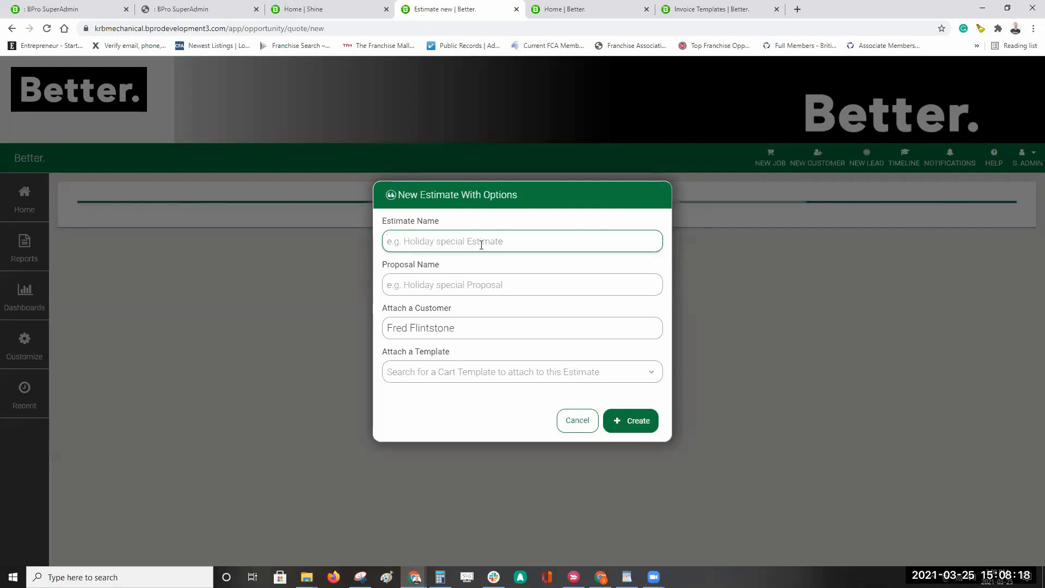
{"action": "type", "text": "Big Masion "}
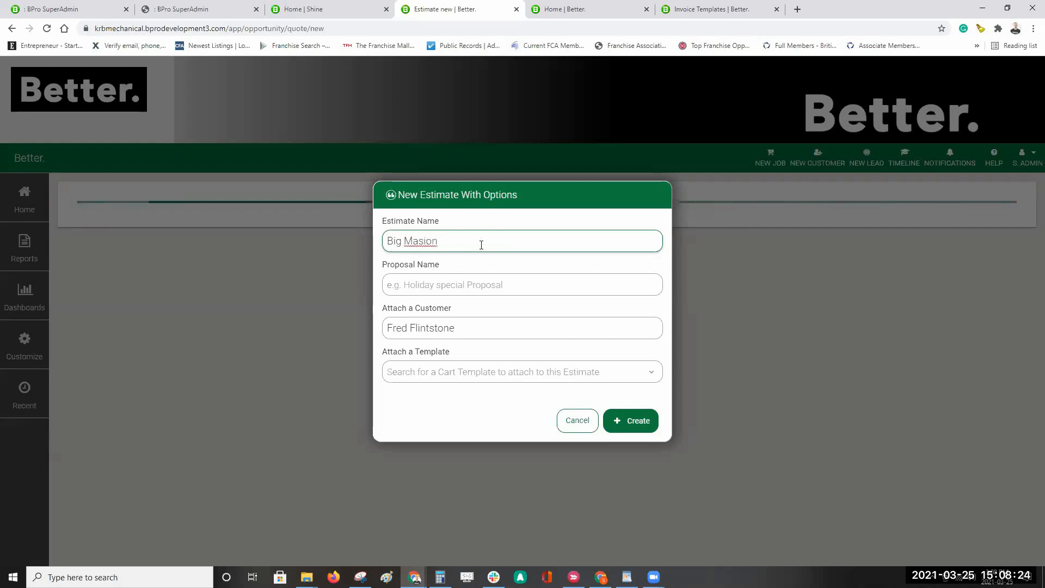
{"action": "type", "text": "Spring Cleaning"}
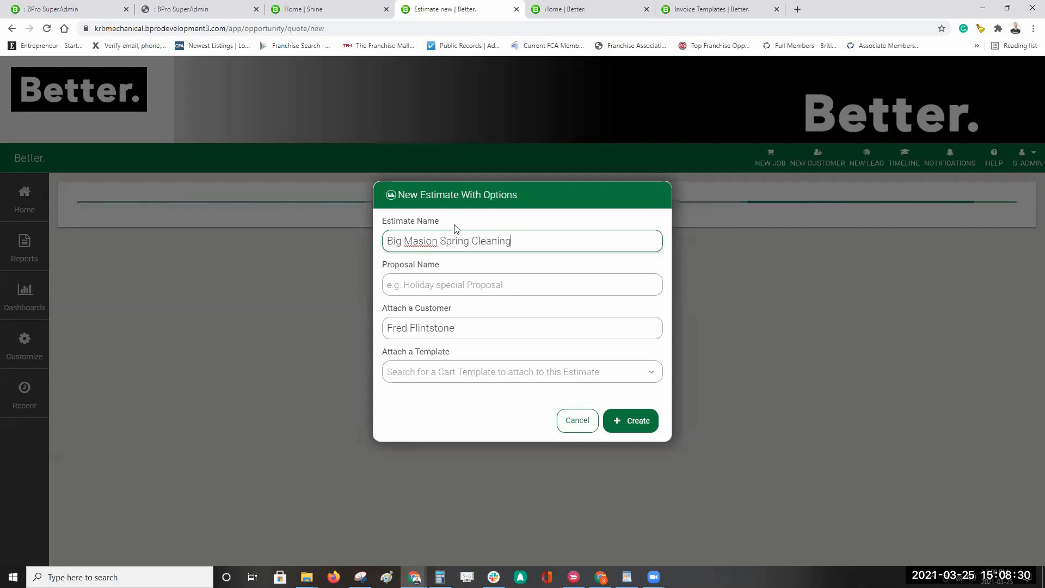
{"action": "left_click", "coordinate": [417, 250]}
{"action": "type", "text": "n"}
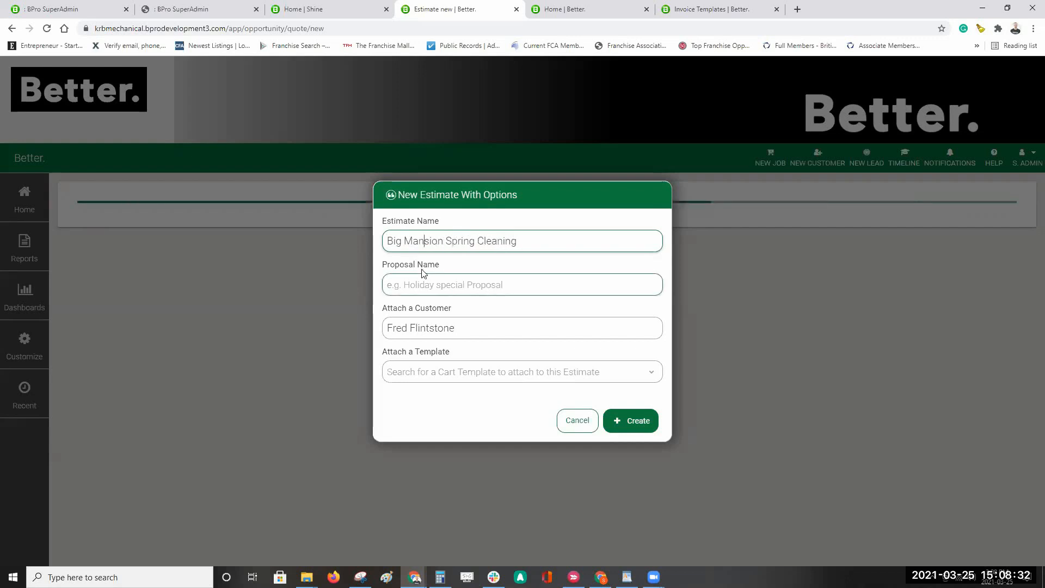
{"action": "left_click", "coordinate": [542, 267]}
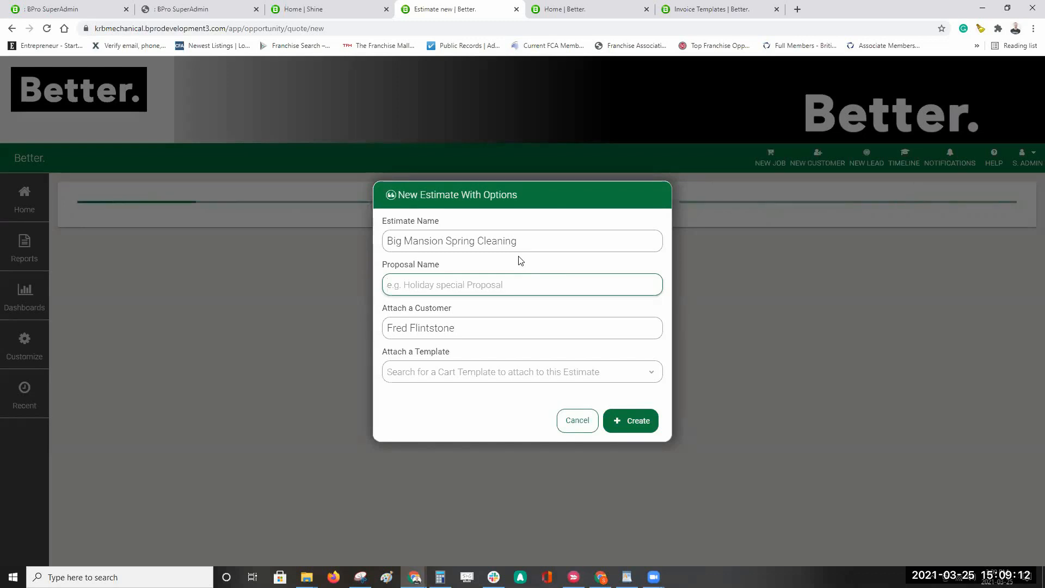
Step: Enter 'Option A' as the proposal name, leaving the cart template unset
{"action": "type", "text": "Option"}
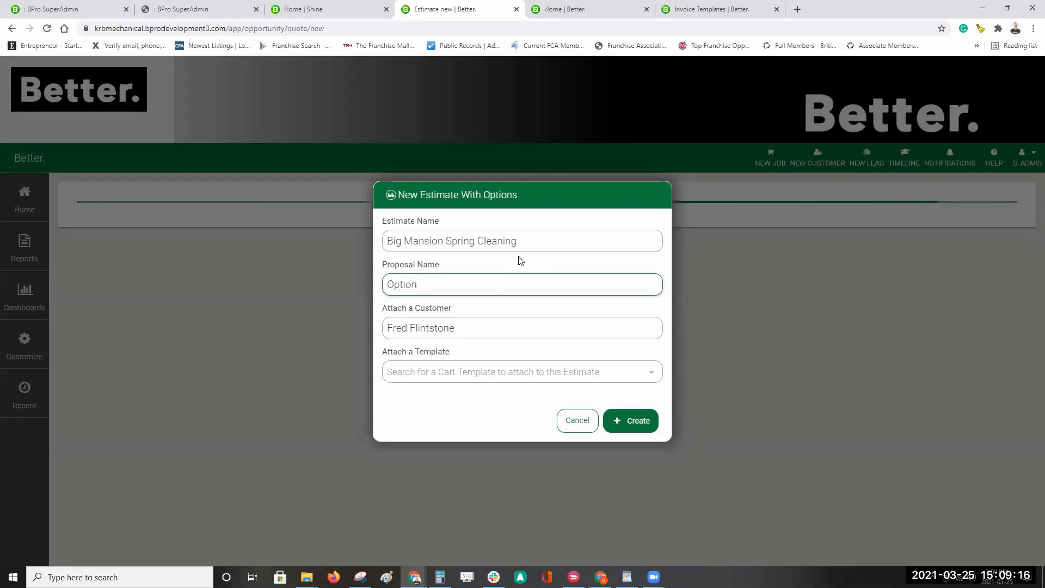
{"action": "type", "text": " A"}
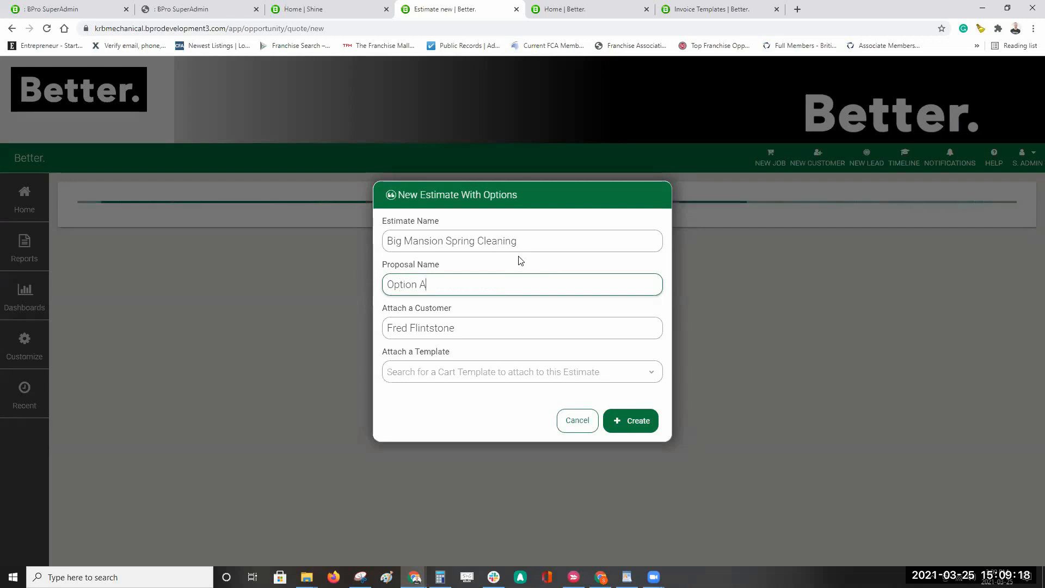
{"action": "left_click", "coordinate": [457, 376]}
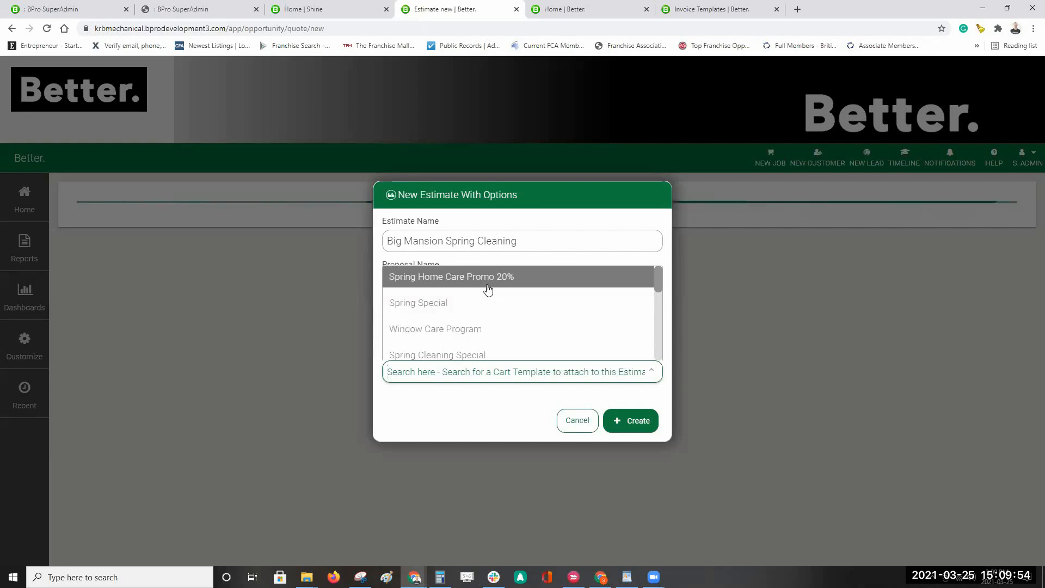
{"action": "left_click", "coordinate": [456, 412]}
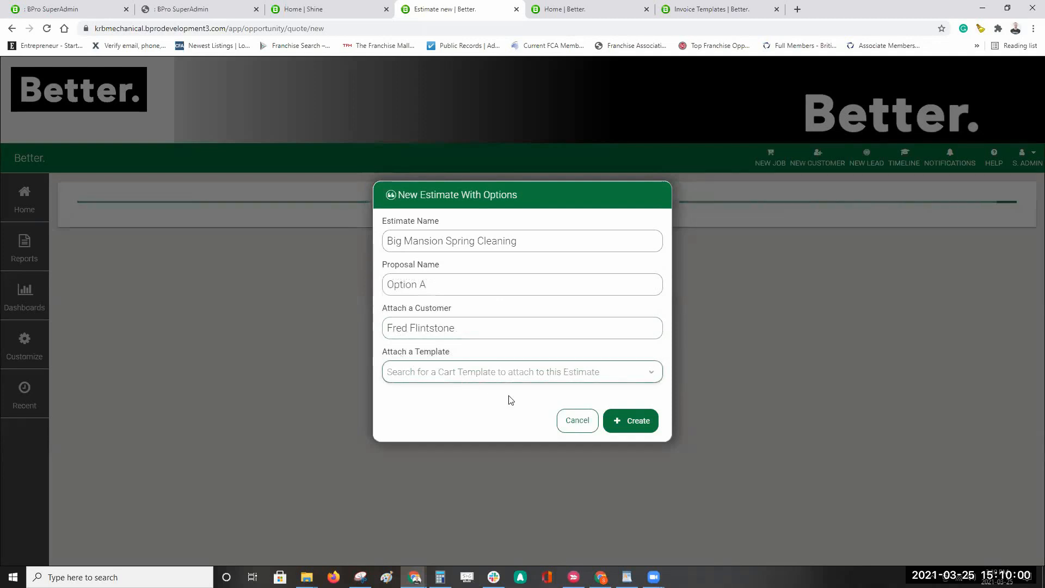
{"action": "left_click", "coordinate": [638, 428]}
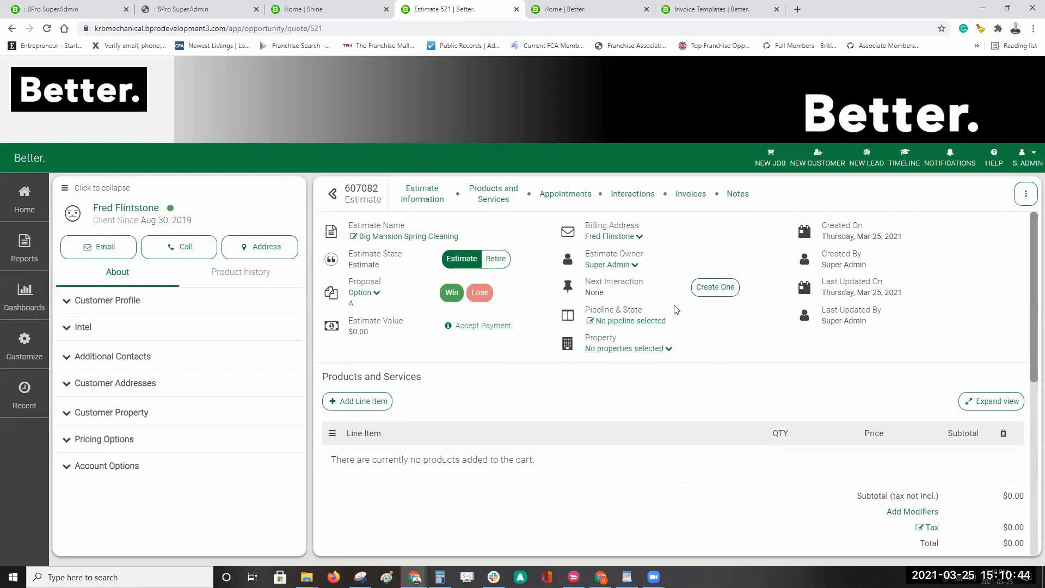
{"action": "scroll", "coordinate": [646, 304], "scroll_direction": "down", "scroll_amount": 7}
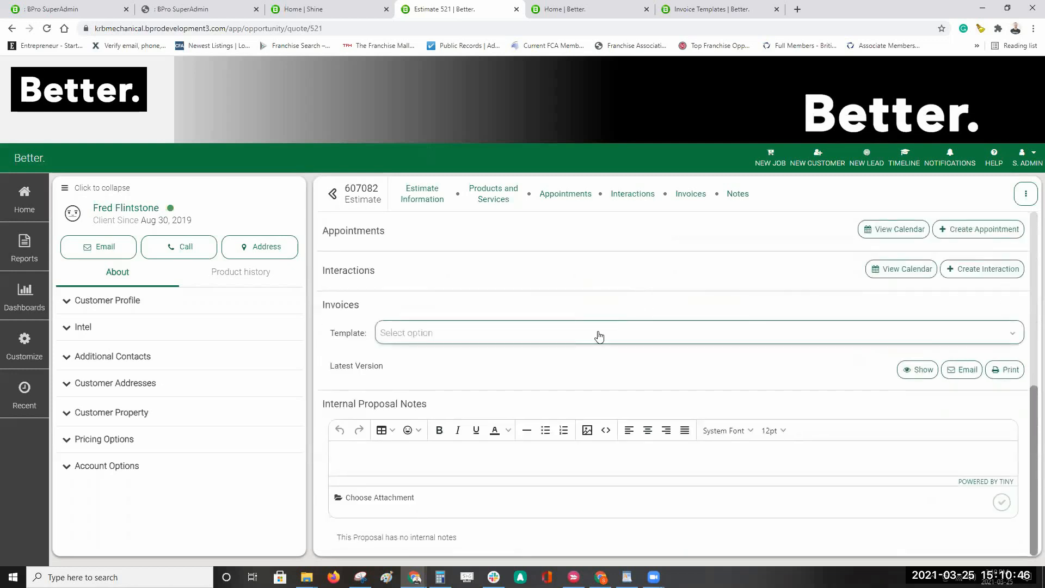
{"action": "scroll", "coordinate": [599, 337], "scroll_direction": "up", "scroll_amount": 7}
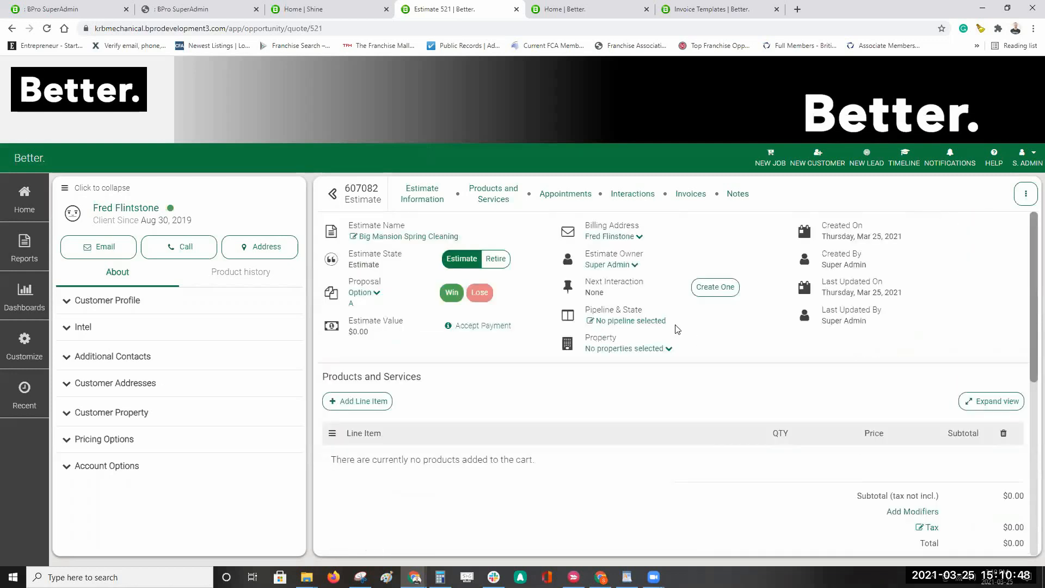
{"action": "scroll", "coordinate": [678, 329], "scroll_direction": "down", "scroll_amount": 7}
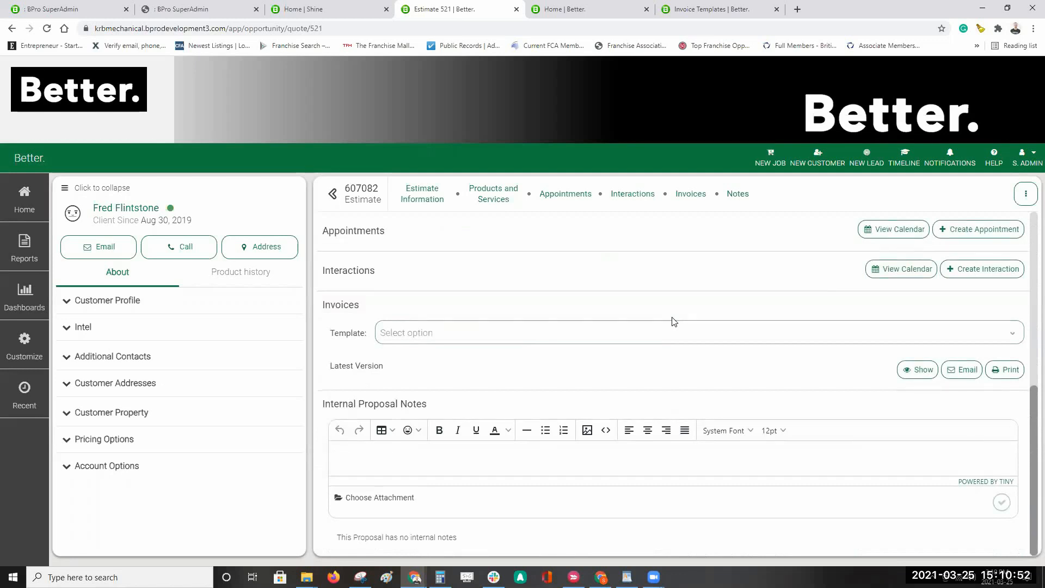
{"action": "scroll", "coordinate": [674, 323], "scroll_direction": "up", "scroll_amount": 7}
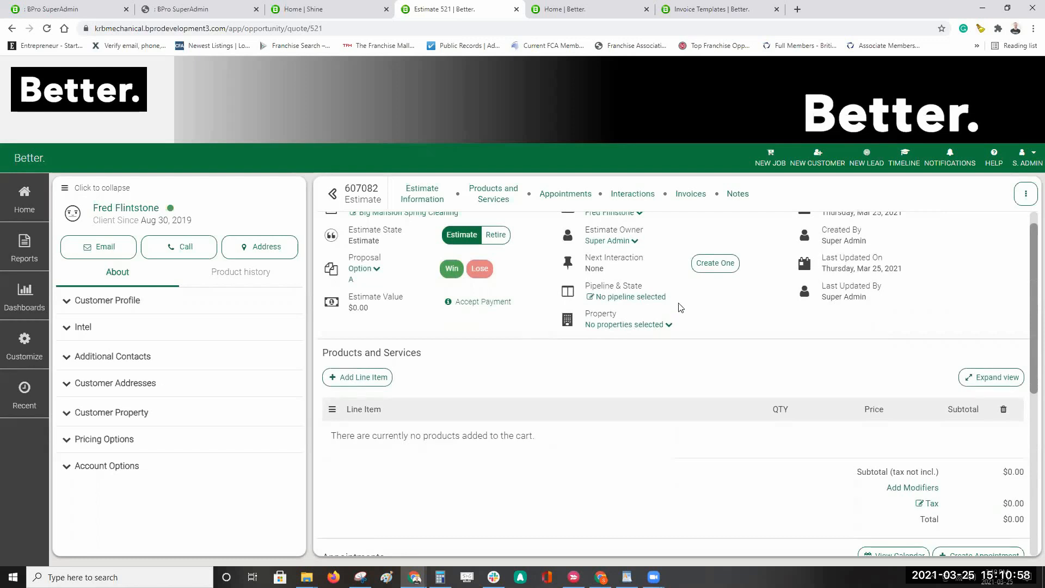
{"action": "scroll", "coordinate": [702, 313], "scroll_direction": "up", "scroll_amount": 1}
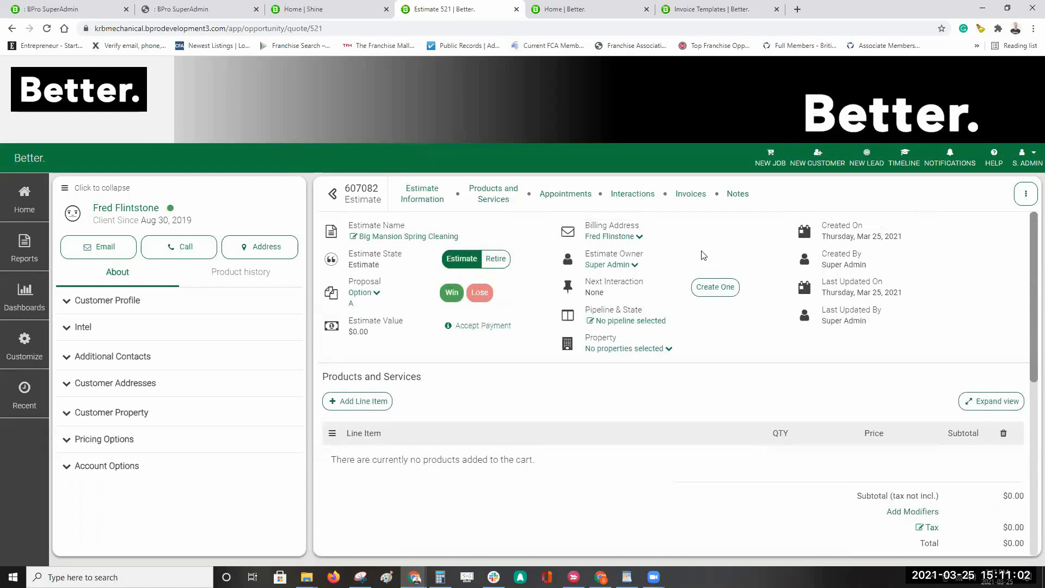
{"action": "scroll", "coordinate": [635, 327], "scroll_direction": "down", "scroll_amount": 4}
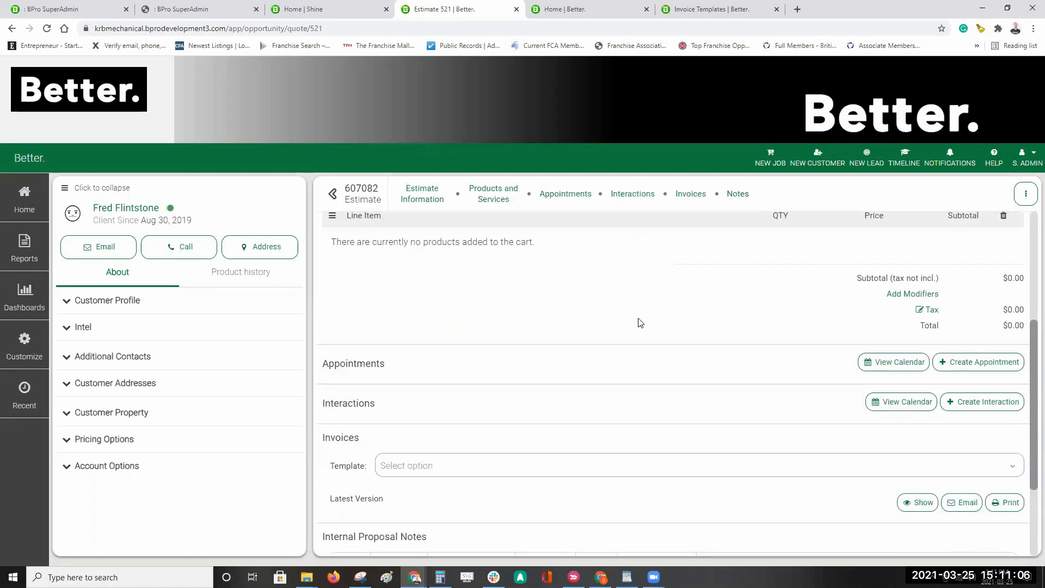
{"action": "scroll", "coordinate": [640, 322], "scroll_direction": "up", "scroll_amount": 4}
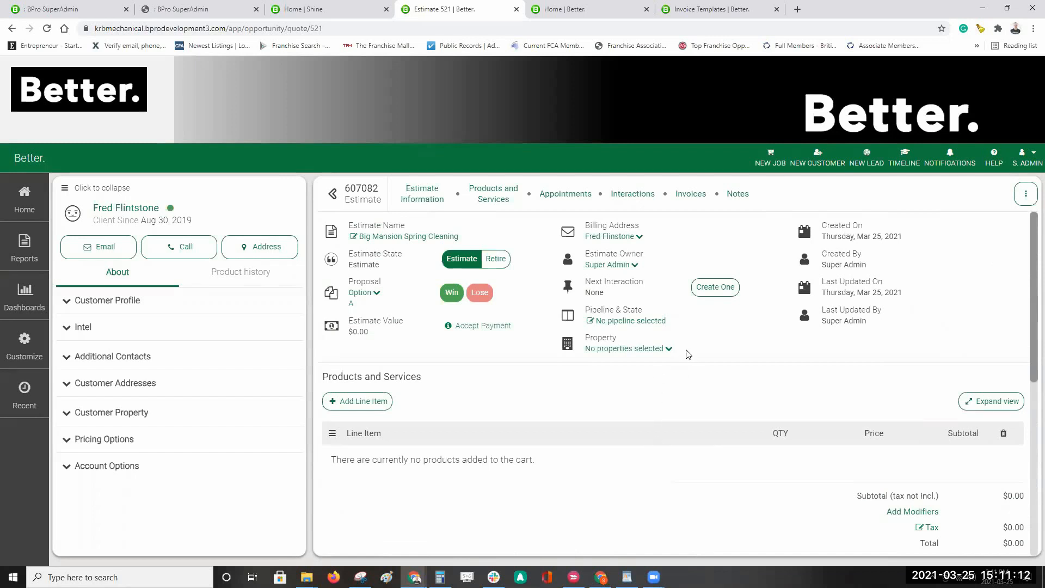
{"action": "scroll", "coordinate": [683, 355], "scroll_direction": "down", "scroll_amount": 2}
{"action": "scroll", "coordinate": [684, 358], "scroll_direction": "down", "scroll_amount": 2}
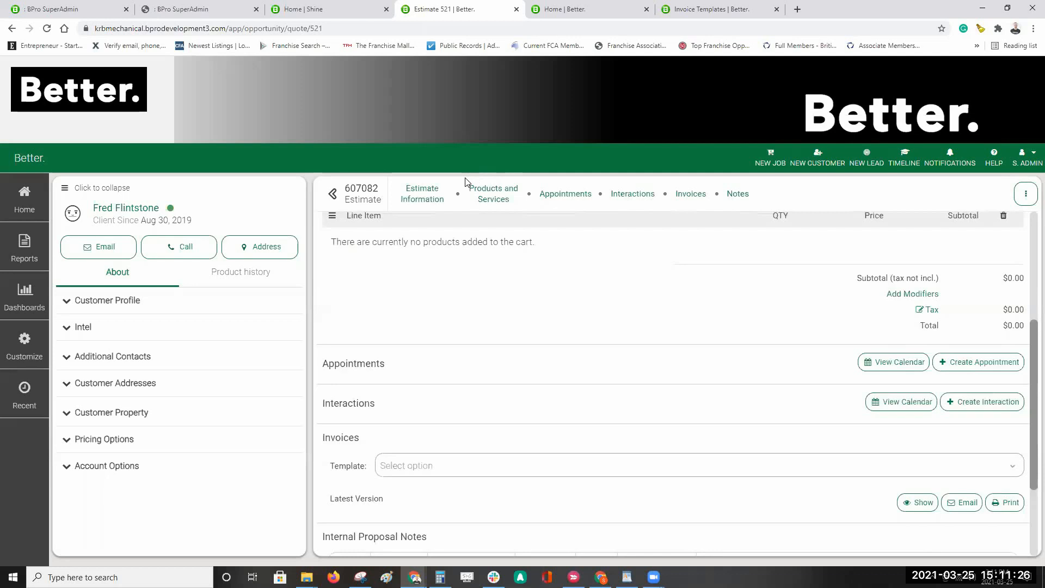
Step: Visit the estimate's Products and Services section, then restore the browser window from full screen
{"action": "left_click", "coordinate": [495, 200]}
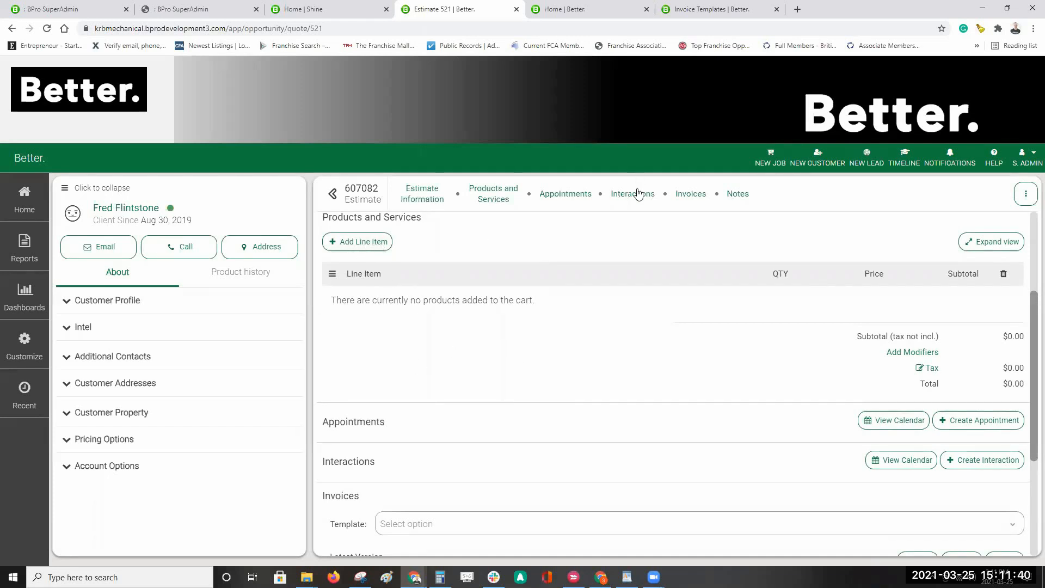
{"action": "scroll", "coordinate": [611, 326], "scroll_direction": "up", "scroll_amount": 3}
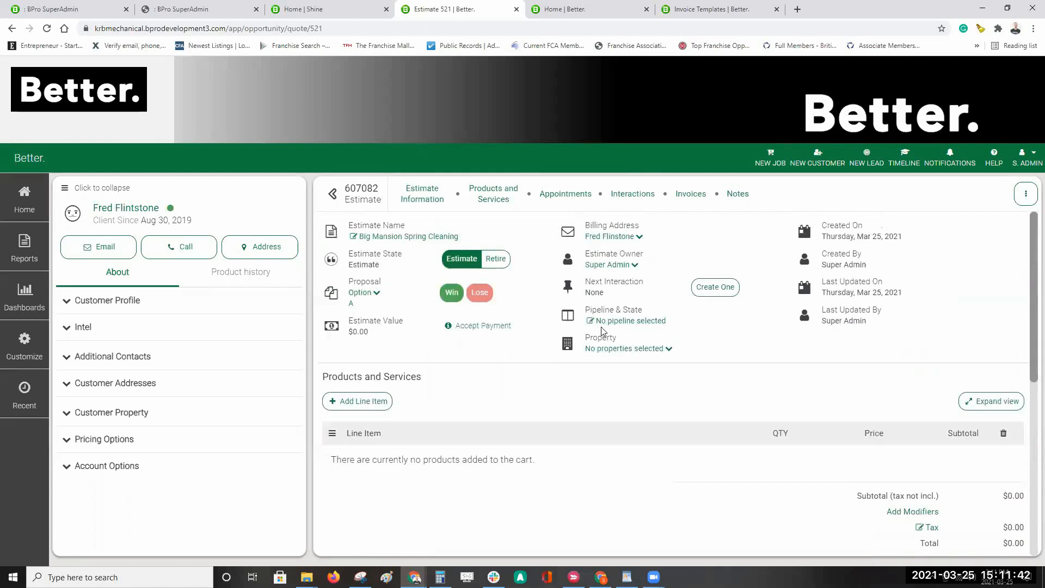
{"action": "left_click", "coordinate": [1006, 9]}
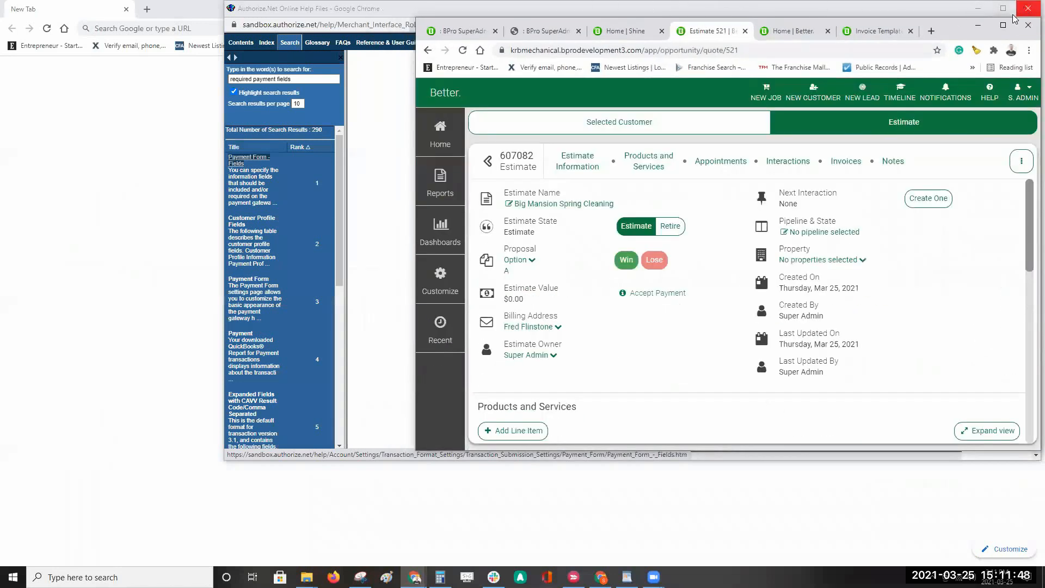
Step: Close the Authorize.Net window, resize the browser narrower then wider, and maximize it
{"action": "left_click", "coordinate": [1028, 8]}
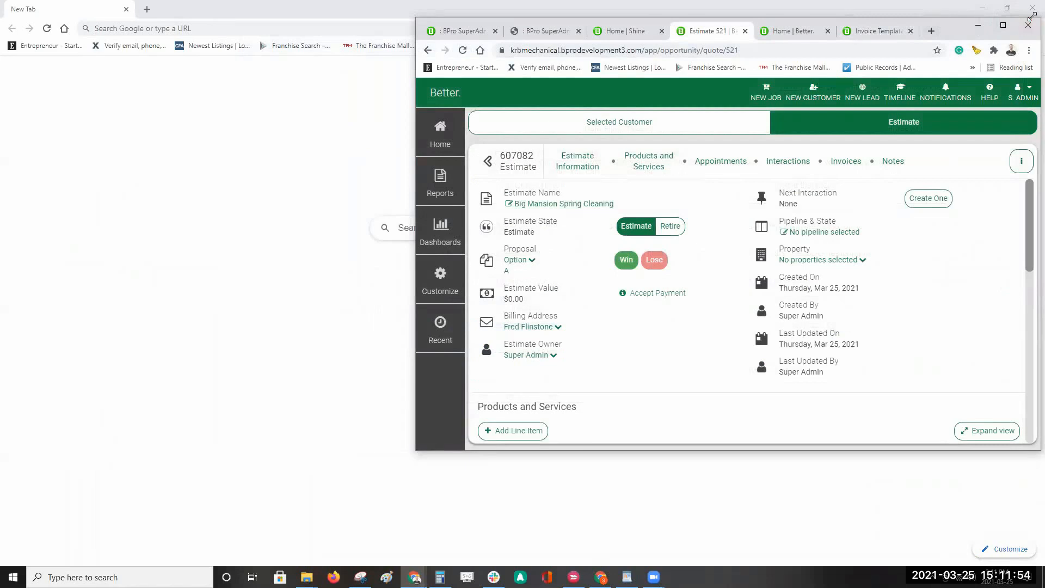
{"action": "left_click_drag", "start_coordinate": [1032, 15], "coordinate": [924, 50]}
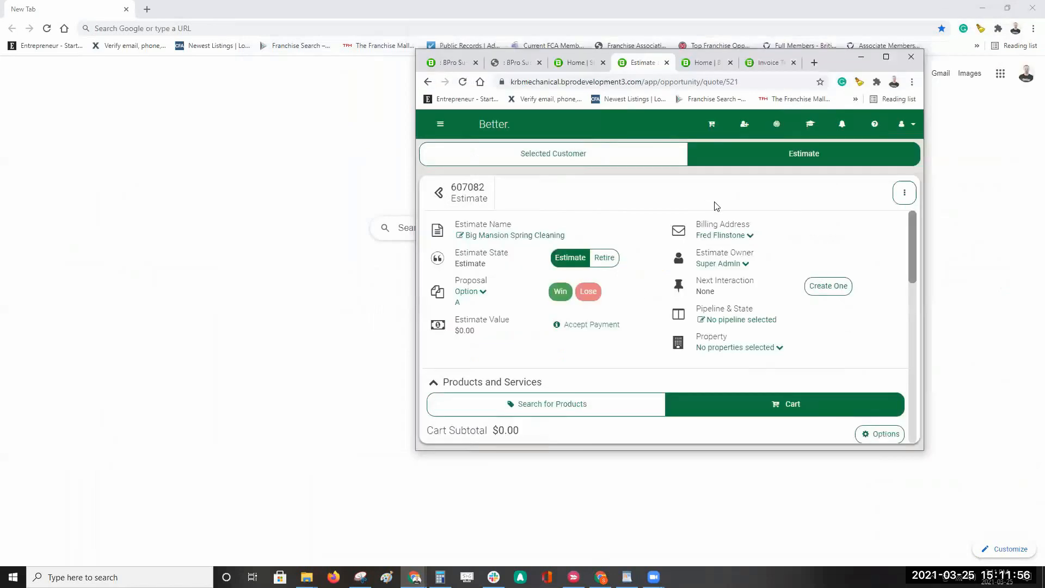
{"action": "scroll", "coordinate": [703, 266], "scroll_direction": "down", "scroll_amount": 1}
{"action": "scroll", "coordinate": [702, 265], "scroll_direction": "down", "scroll_amount": 8}
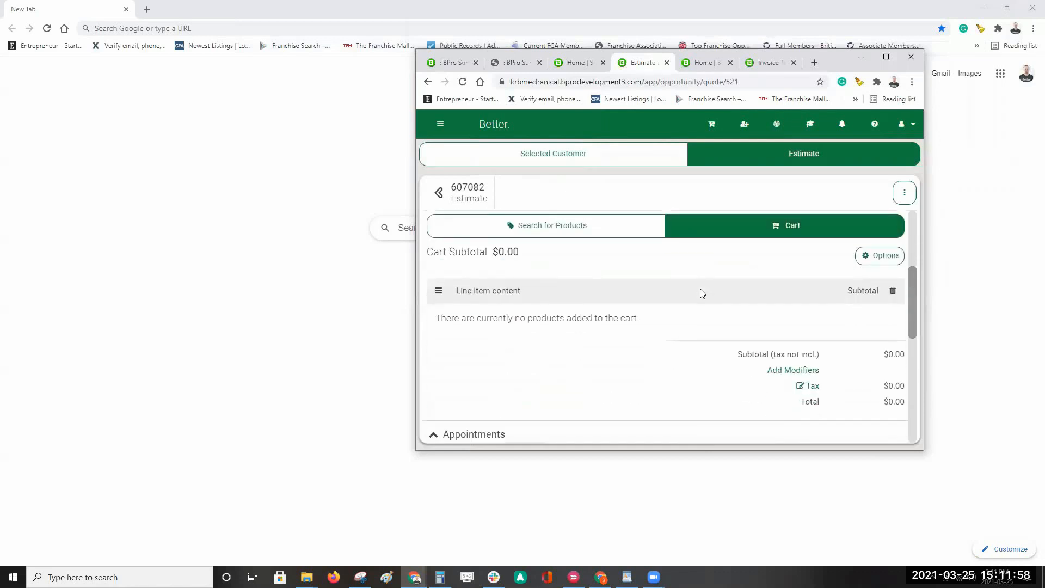
{"action": "scroll", "coordinate": [714, 312], "scroll_direction": "up", "scroll_amount": 4}
{"action": "scroll", "coordinate": [715, 316], "scroll_direction": "up", "scroll_amount": 4}
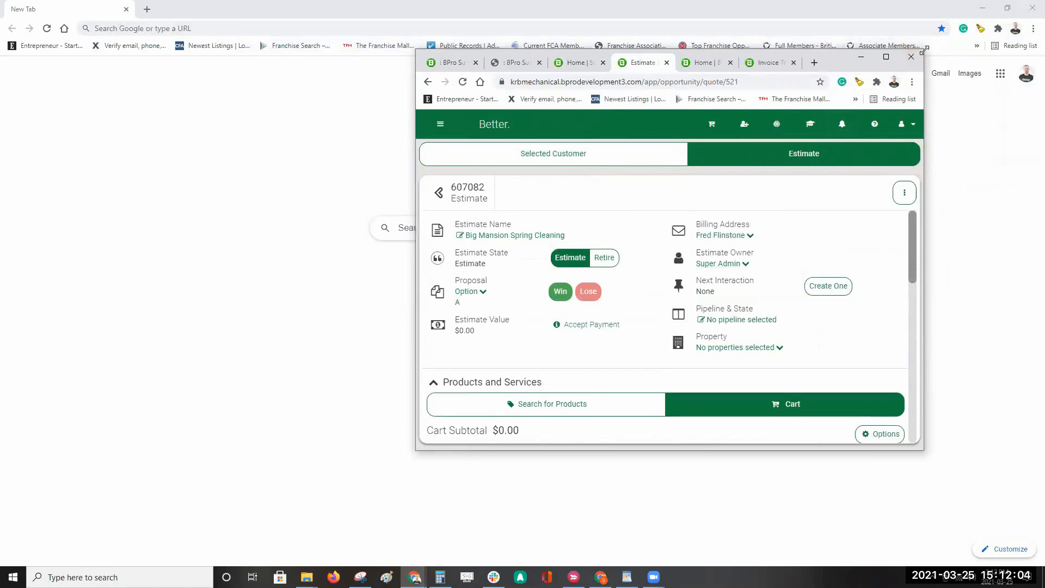
{"action": "left_click_drag", "start_coordinate": [922, 50], "coordinate": [939, 67]}
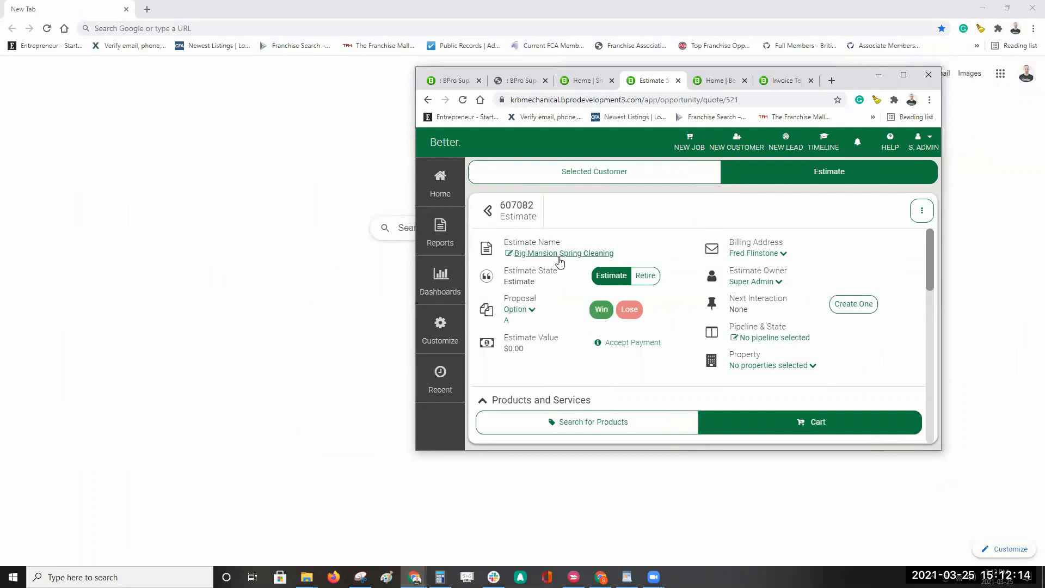
{"action": "left_click", "coordinate": [902, 77]}
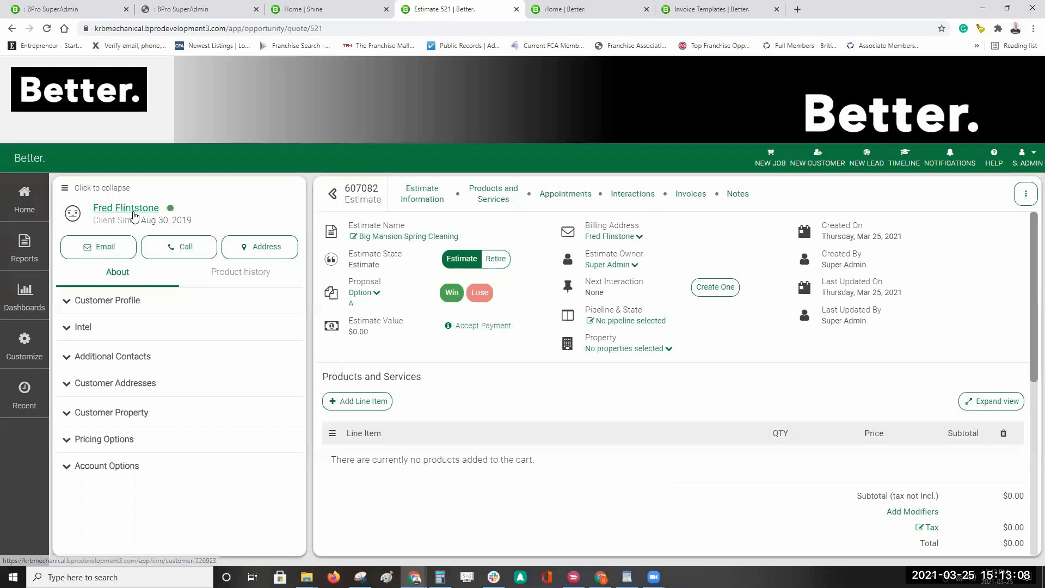
Step: Open the Reports flyout from the left sidebar
{"action": "left_click", "coordinate": [25, 248]}
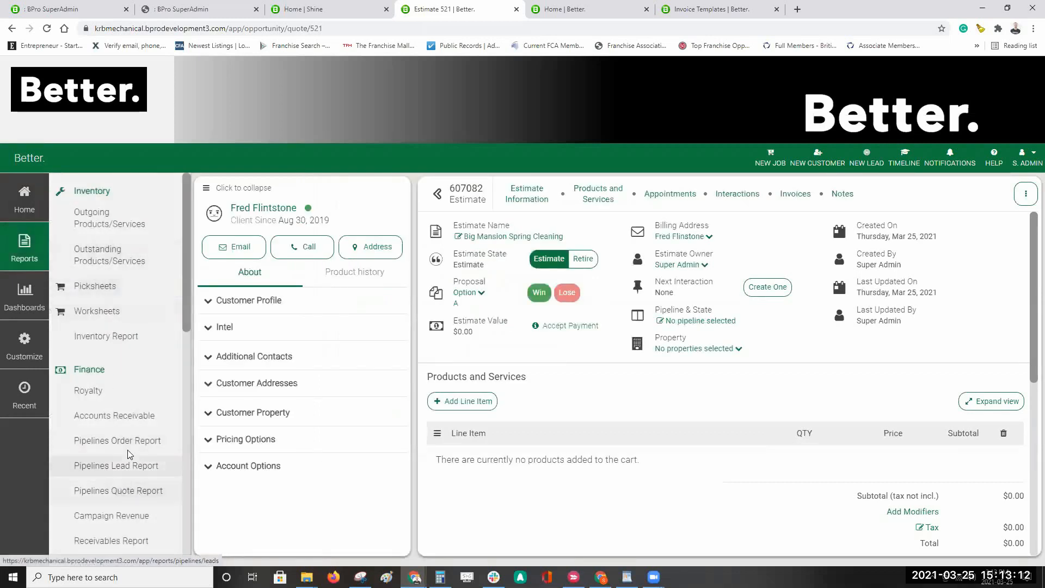
Step: Close the Reports flyout and expand the Customer Profile details
{"action": "left_click", "coordinate": [32, 251]}
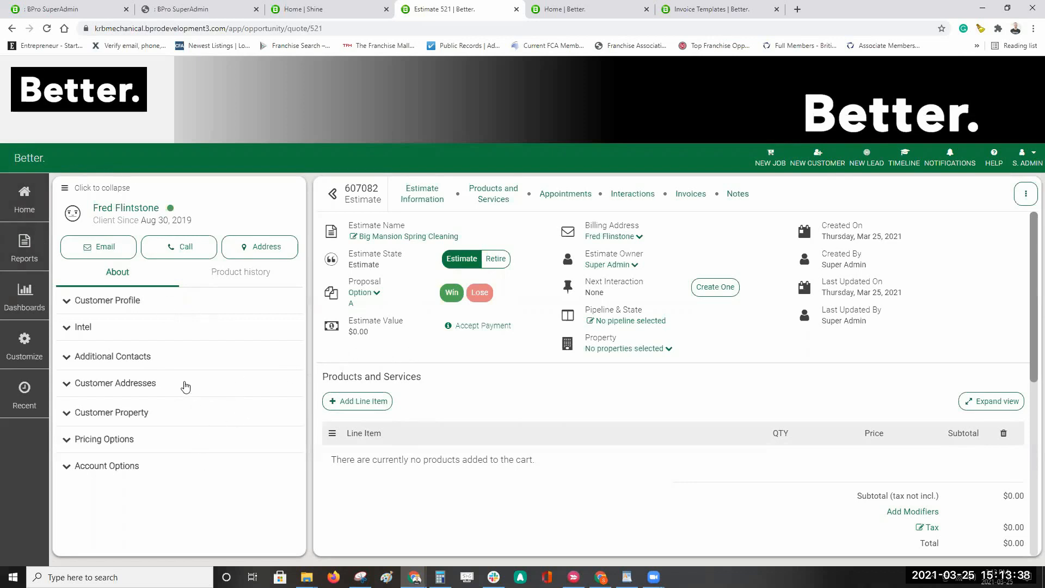
{"action": "left_click", "coordinate": [156, 314]}
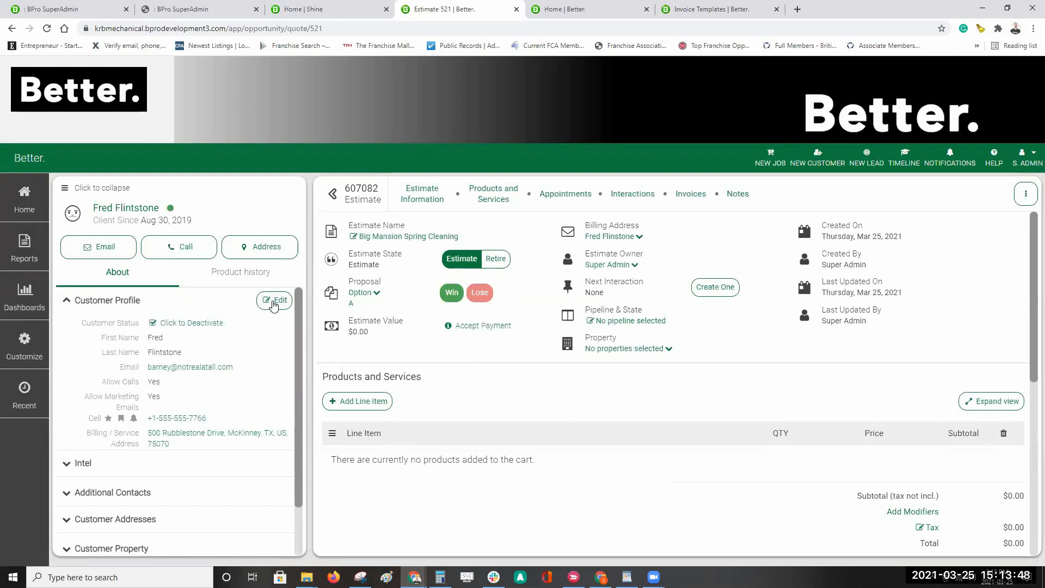
Step: Expand and collapse the customer's Addresses and Intel sections to review them
{"action": "scroll", "coordinate": [169, 411], "scroll_direction": "down", "scroll_amount": 1}
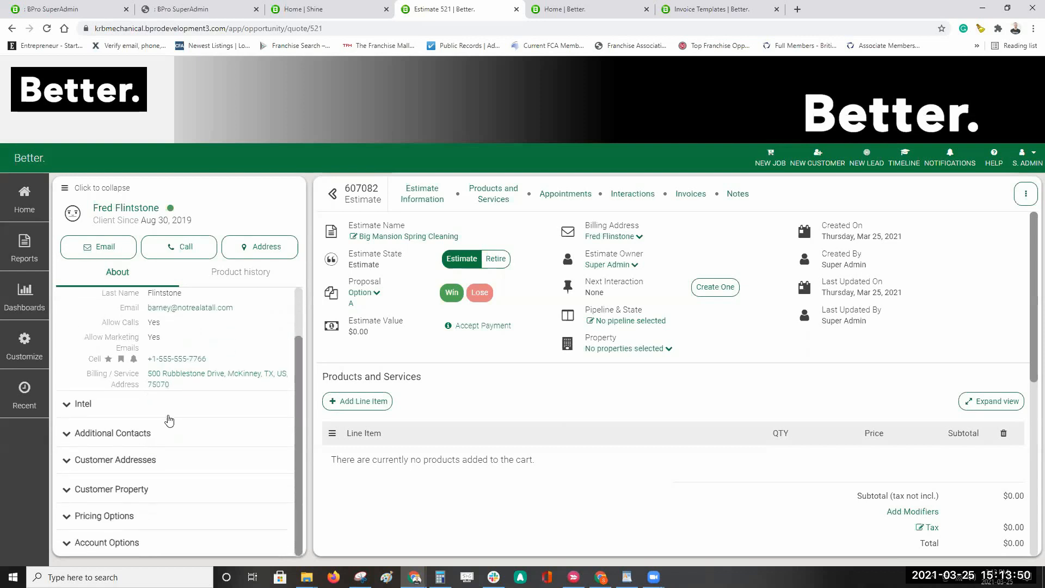
{"action": "scroll", "coordinate": [163, 354], "scroll_direction": "up", "scroll_amount": 1}
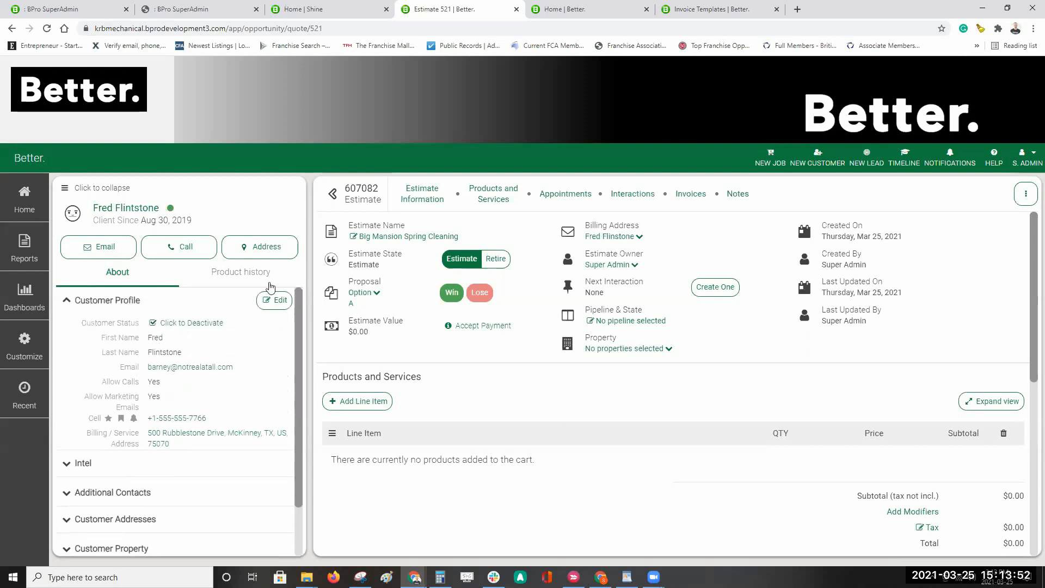
{"action": "scroll", "coordinate": [162, 433], "scroll_direction": "down", "scroll_amount": 1}
{"action": "left_click", "coordinate": [153, 460]}
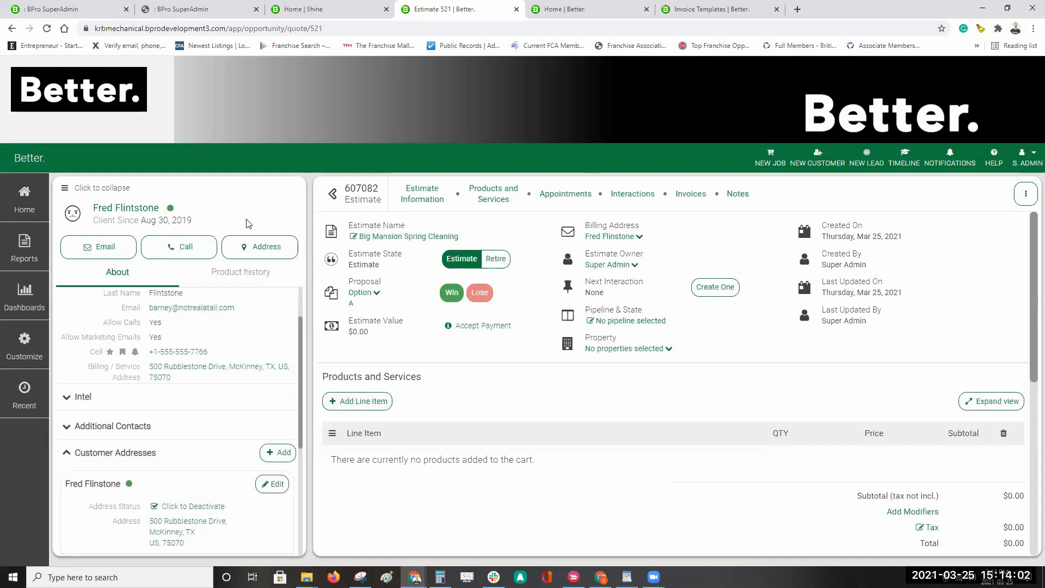
{"action": "scroll", "coordinate": [187, 471], "scroll_direction": "up", "scroll_amount": 1}
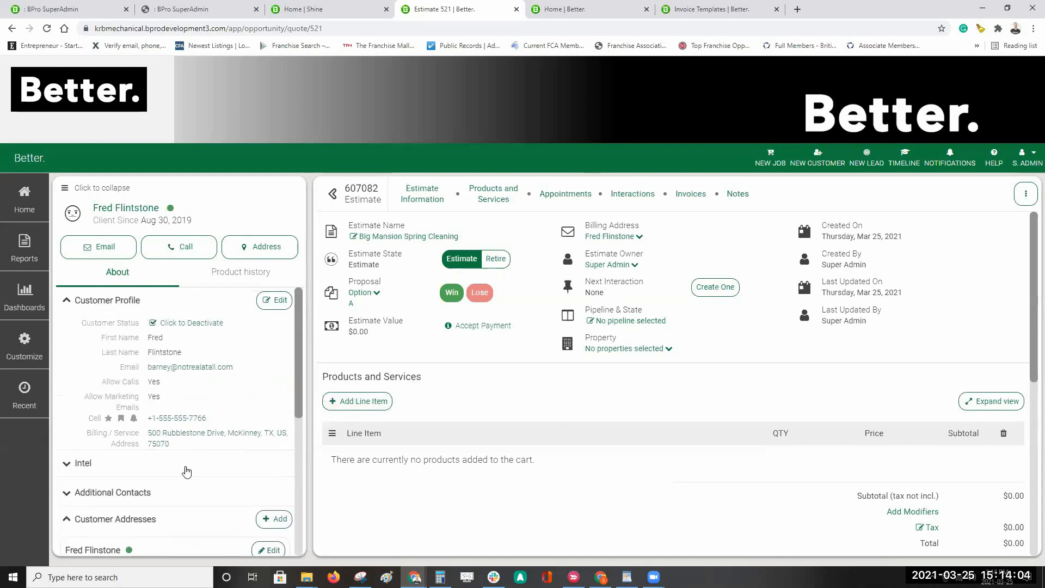
{"action": "scroll", "coordinate": [140, 348], "scroll_direction": "down", "scroll_amount": 2}
{"action": "left_click", "coordinate": [158, 412]}
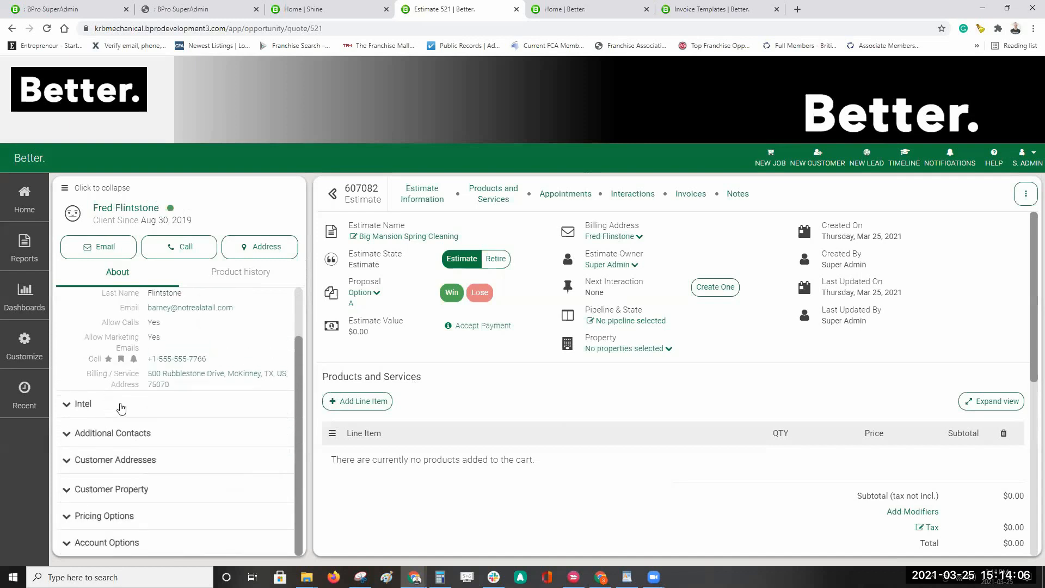
{"action": "left_click", "coordinate": [120, 405]}
{"action": "scroll", "coordinate": [156, 415], "scroll_direction": "down", "scroll_amount": 1}
{"action": "left_click", "coordinate": [136, 358]}
{"action": "scroll", "coordinate": [180, 370], "scroll_direction": "up", "scroll_amount": 2}
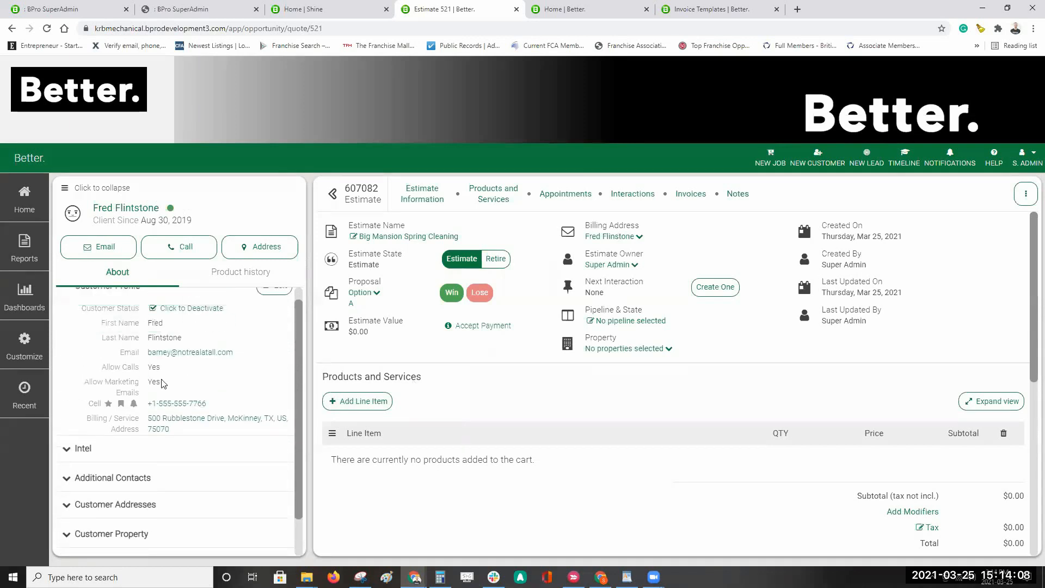
Step: Hide and restore the customer side panel, then open the S. ADMIN account menu
{"action": "left_click", "coordinate": [64, 190]}
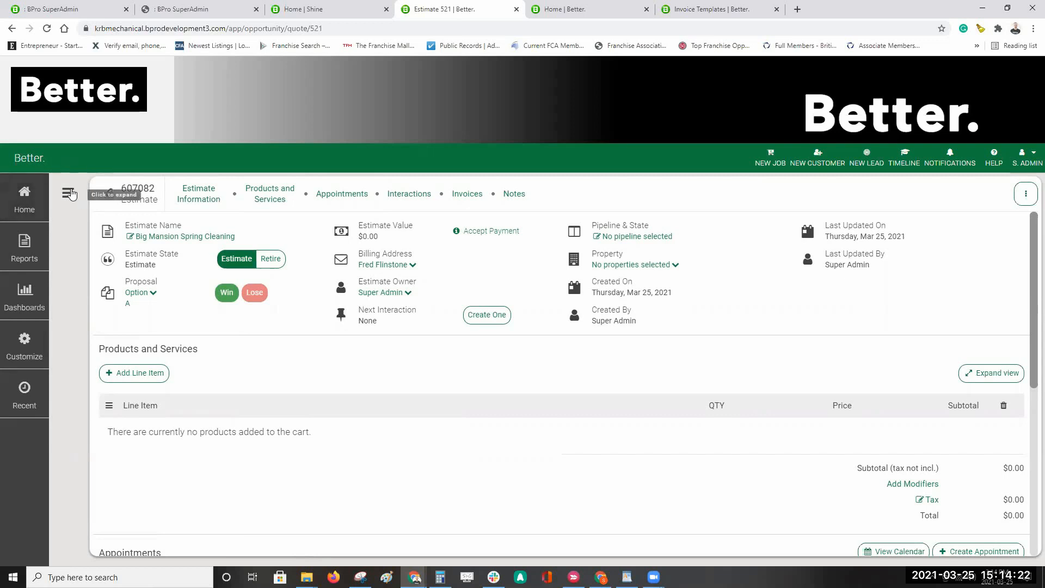
{"action": "left_click", "coordinate": [69, 193]}
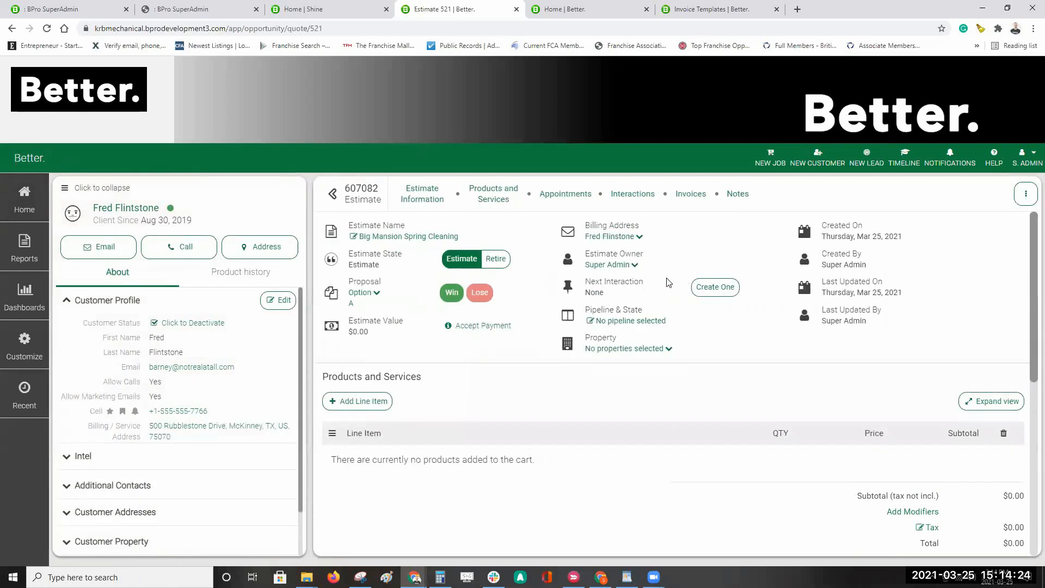
{"action": "left_click", "coordinate": [1033, 157]}
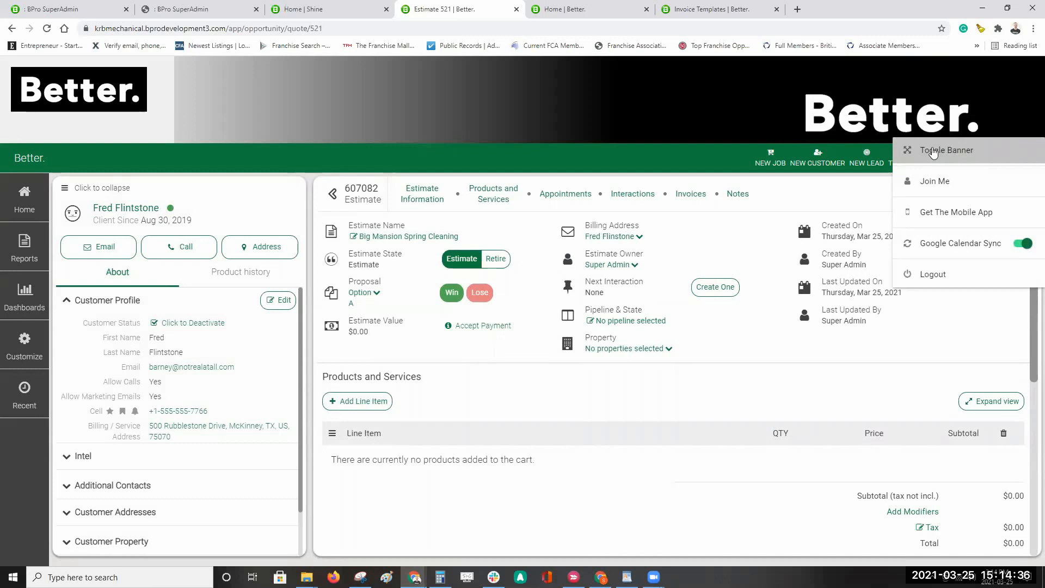
Step: Use Toggle Banner in the S. ADMIN menu to hide and reshow the banner, then dismiss the menu
{"action": "left_click", "coordinate": [979, 153]}
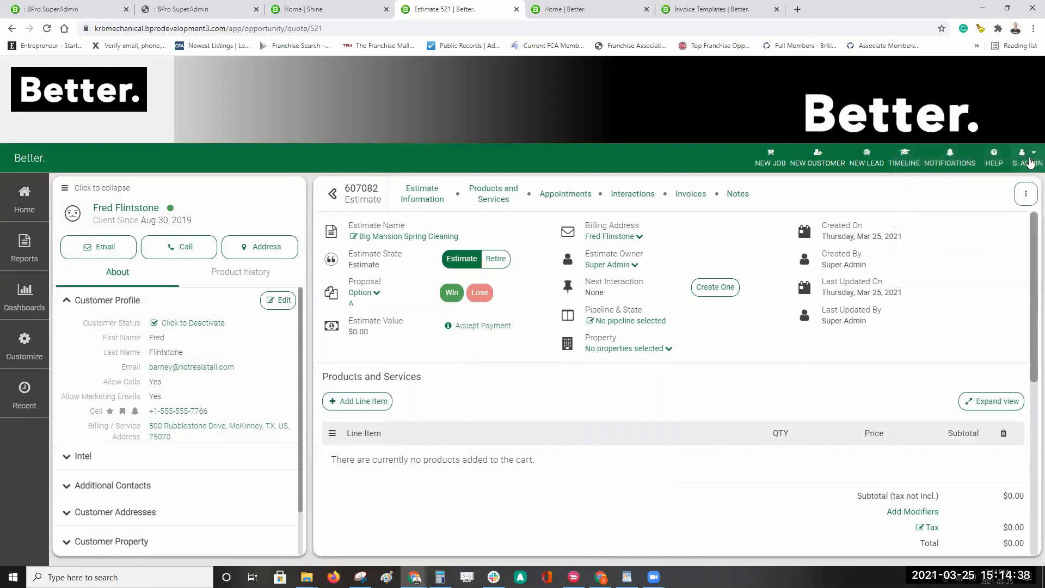
{"action": "left_click", "coordinate": [1031, 159]}
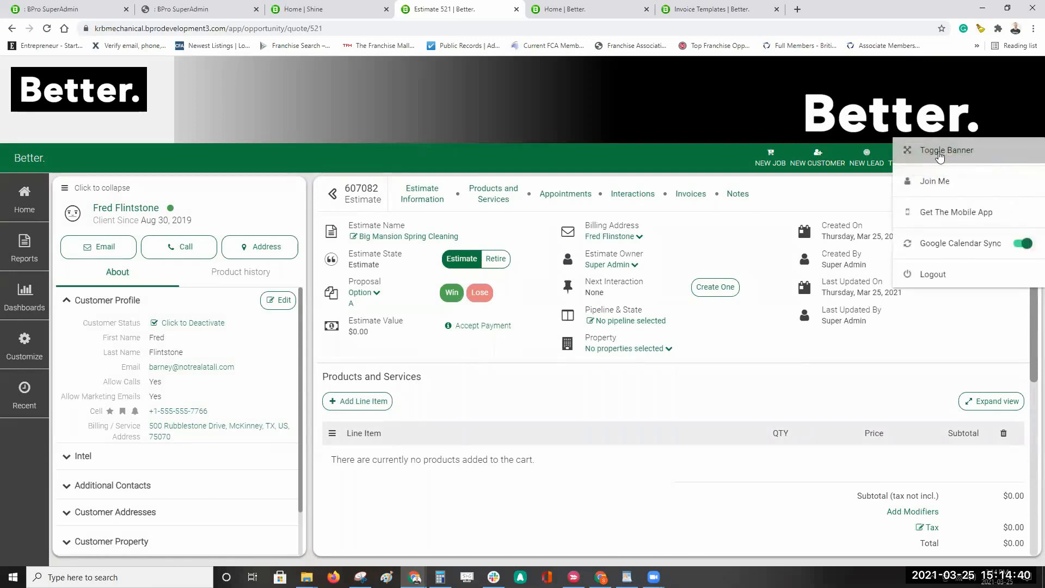
{"action": "left_click", "coordinate": [939, 157]}
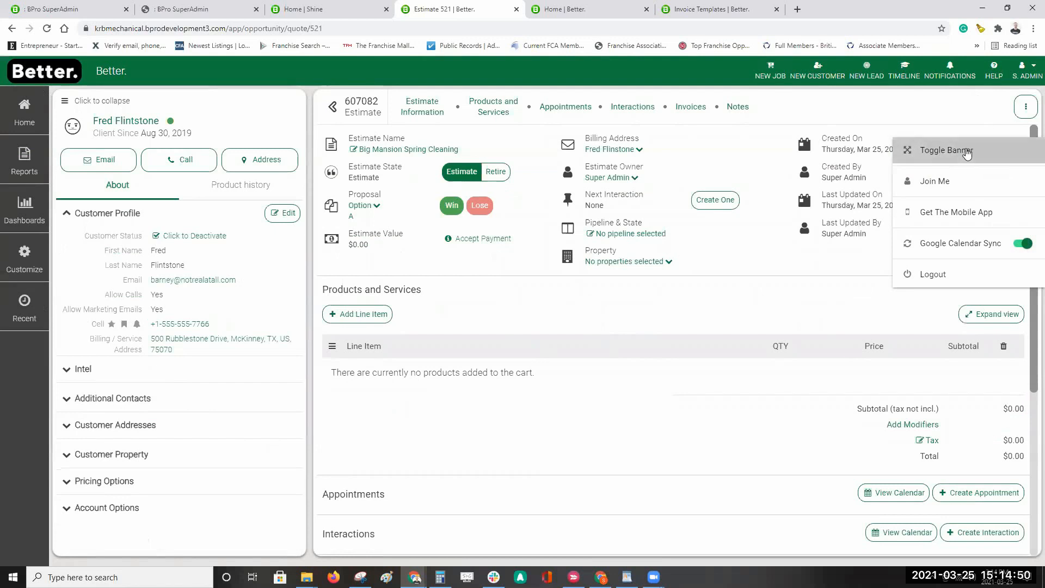
{"action": "left_click", "coordinate": [967, 154]}
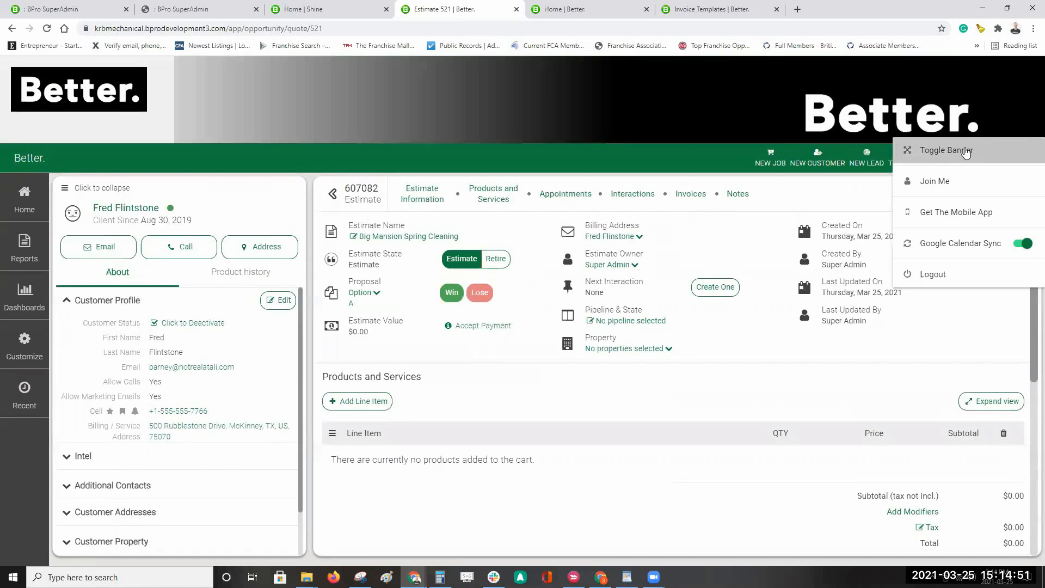
{"action": "left_click", "coordinate": [800, 185]}
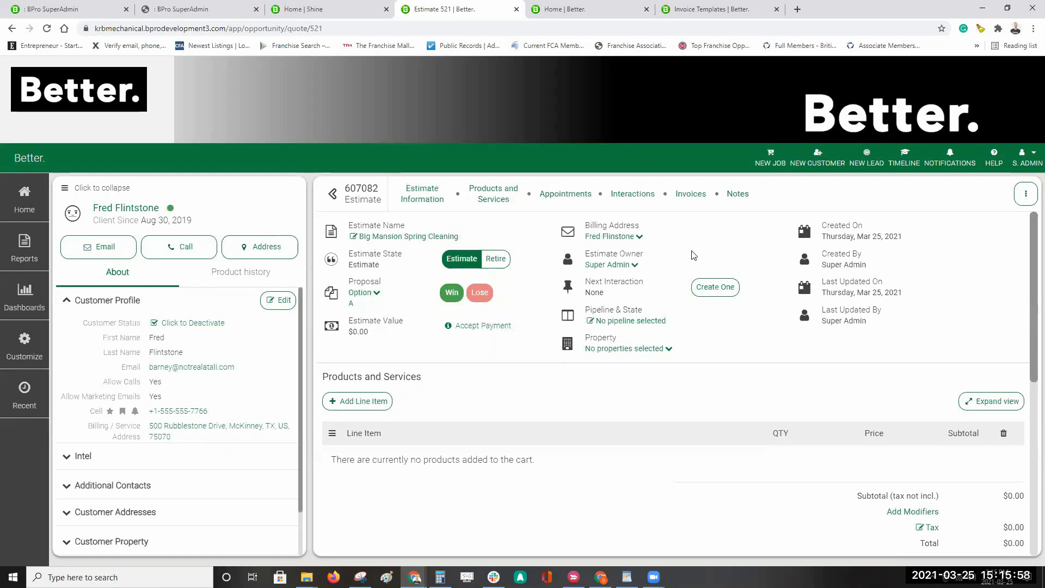
{"action": "left_click", "coordinate": [620, 236]}
{"action": "left_click", "coordinate": [748, 216]}
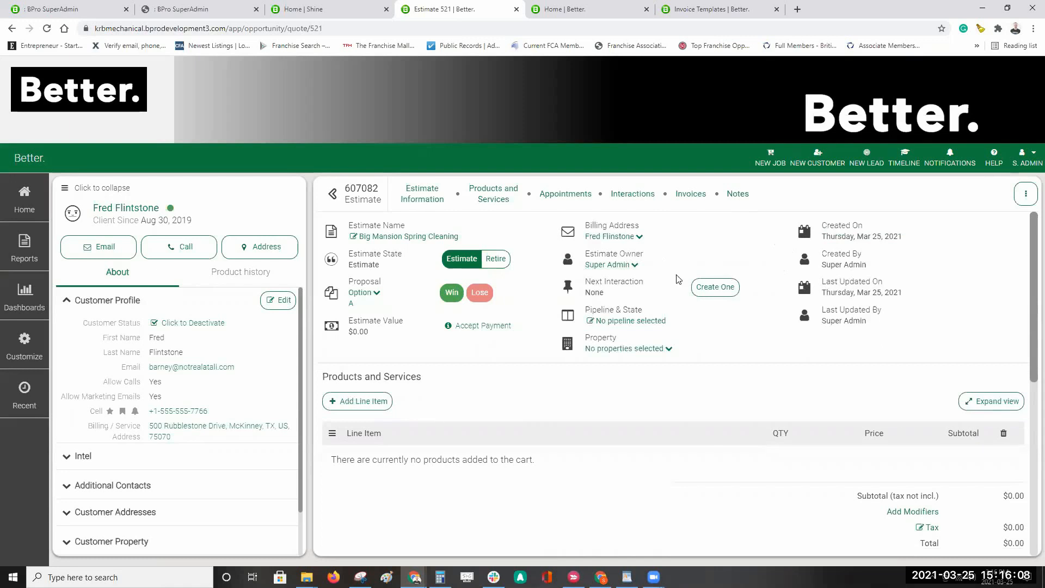
{"action": "left_click", "coordinate": [633, 266]}
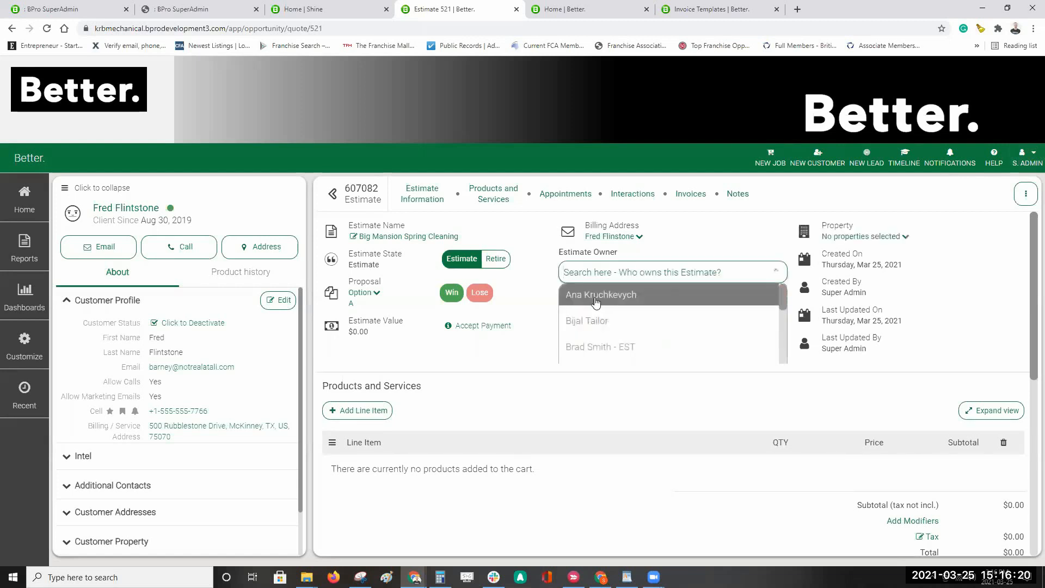
{"action": "left_click", "coordinate": [671, 249]}
{"action": "left_click", "coordinate": [777, 293]}
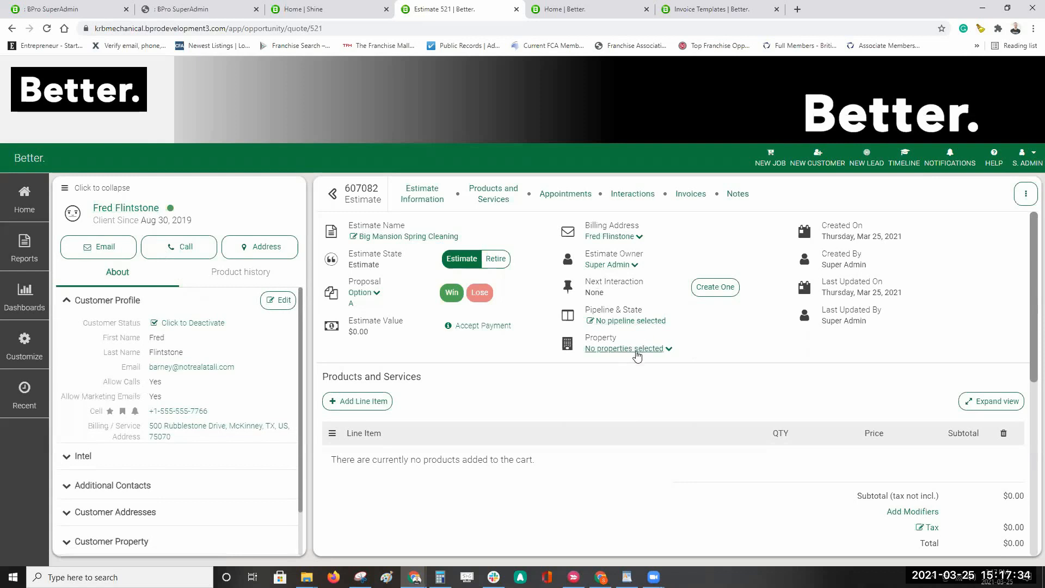
Step: Attach Jon's house from the customer's saved properties as the estimate's property
{"action": "left_click", "coordinate": [152, 304]}
{"action": "left_click", "coordinate": [152, 416]}
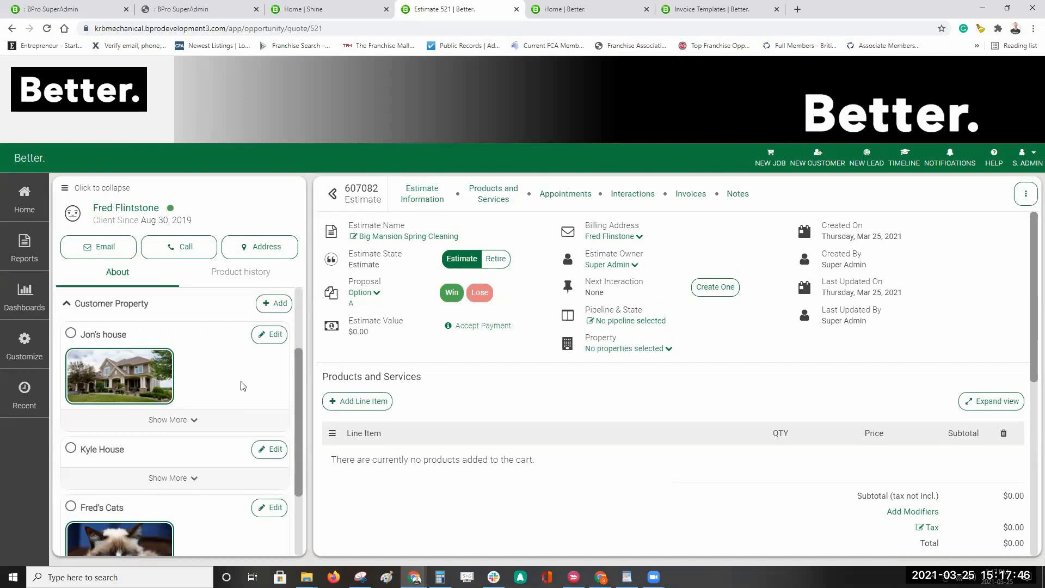
{"action": "left_click", "coordinate": [71, 335]}
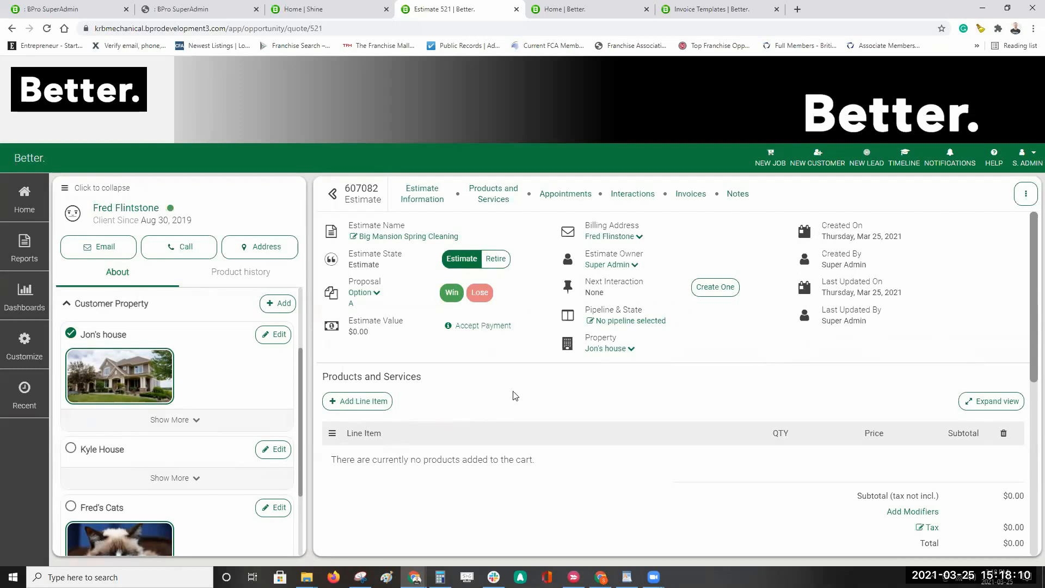
{"action": "scroll", "coordinate": [517, 393], "scroll_direction": "down", "scroll_amount": 2}
{"action": "scroll", "coordinate": [544, 389], "scroll_direction": "up", "scroll_amount": 1}
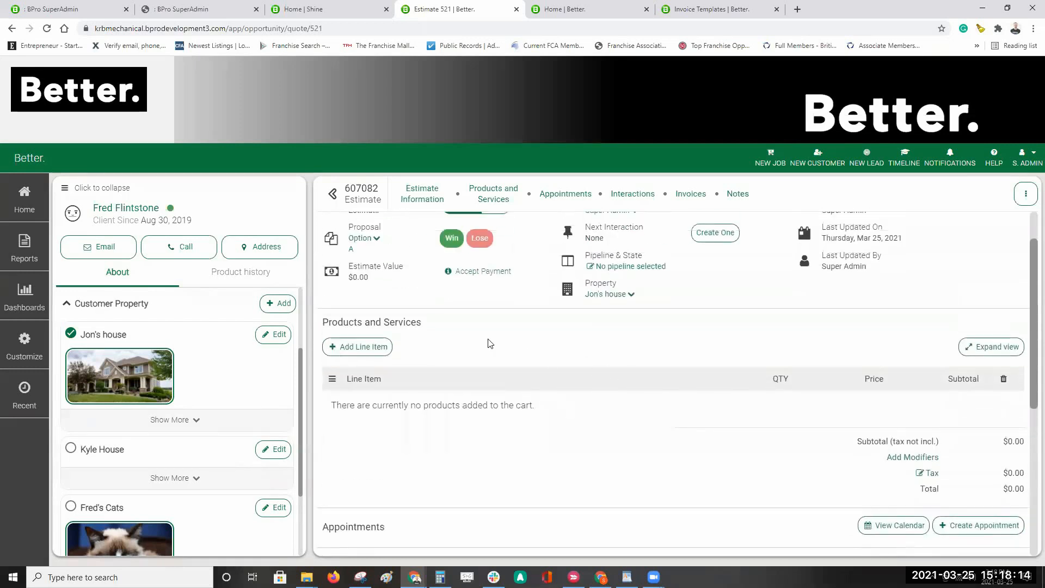
{"action": "scroll", "coordinate": [511, 342], "scroll_direction": "up", "scroll_amount": 1}
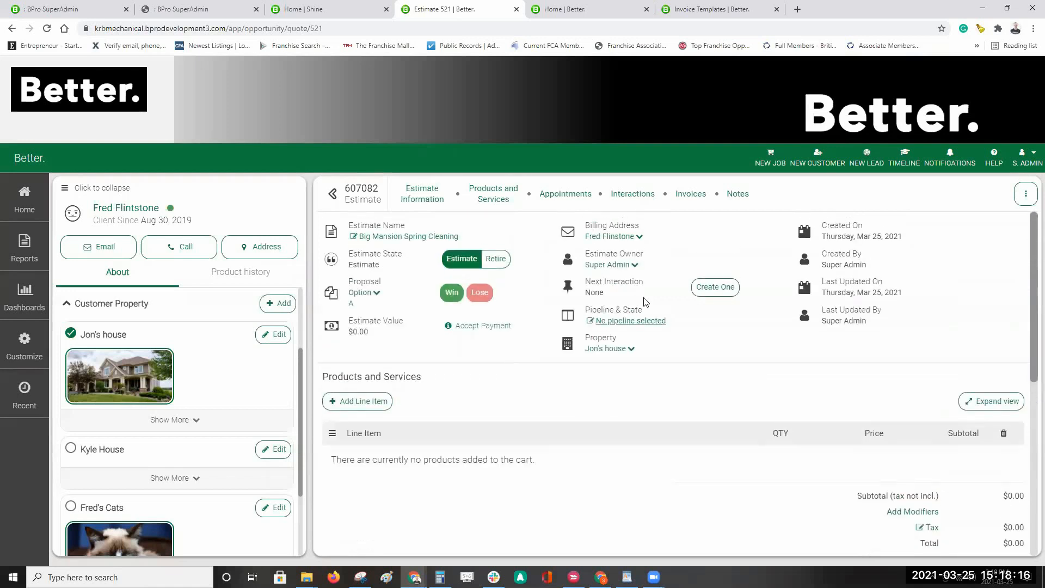
Step: Add Grass Cutting sq.ft, Exterior Window Cleaning and Bronze Package line items, totalling $79.95
{"action": "left_click", "coordinate": [368, 405]}
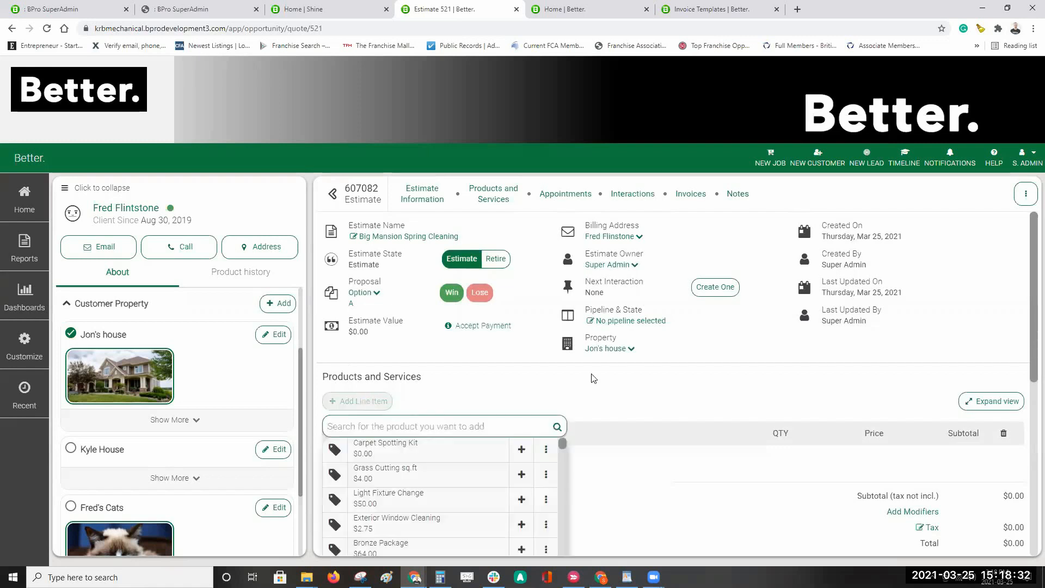
{"action": "scroll", "coordinate": [630, 358], "scroll_direction": "down", "scroll_amount": 3}
{"action": "scroll", "coordinate": [630, 357], "scroll_direction": "up", "scroll_amount": 1}
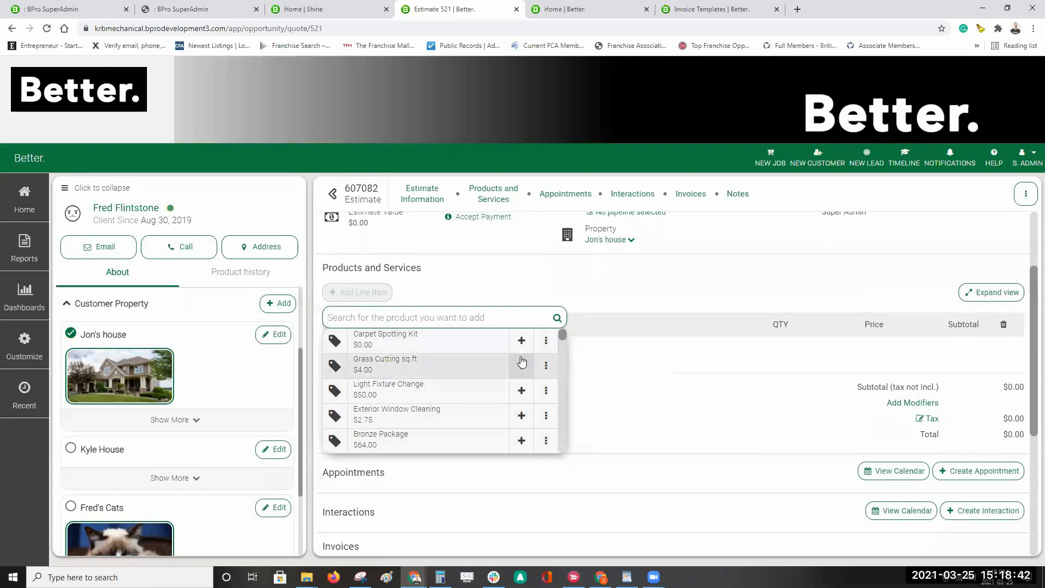
{"action": "scroll", "coordinate": [681, 301], "scroll_direction": "up", "scroll_amount": 2}
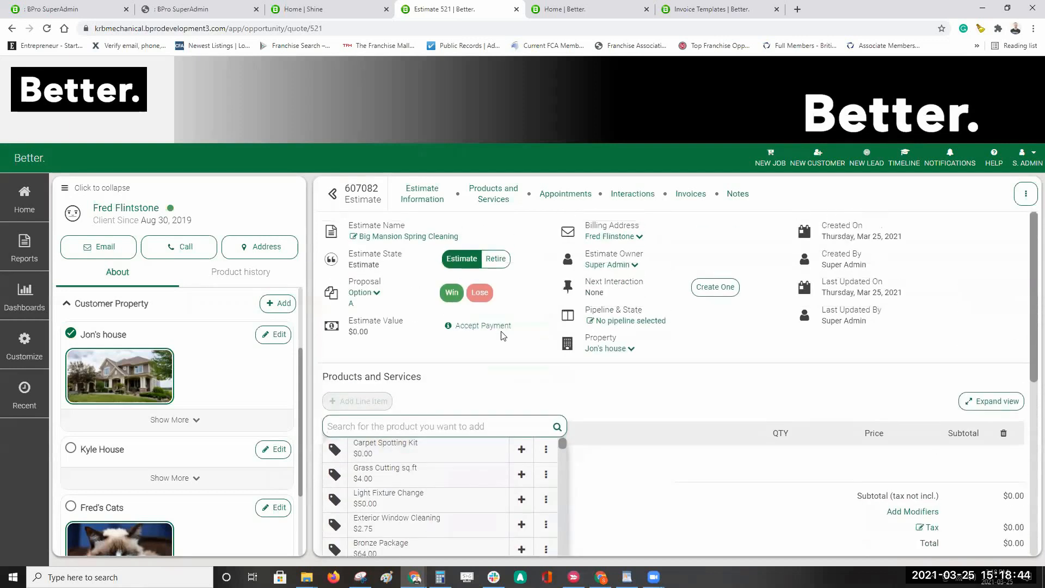
{"action": "scroll", "coordinate": [637, 366], "scroll_direction": "down", "scroll_amount": 2}
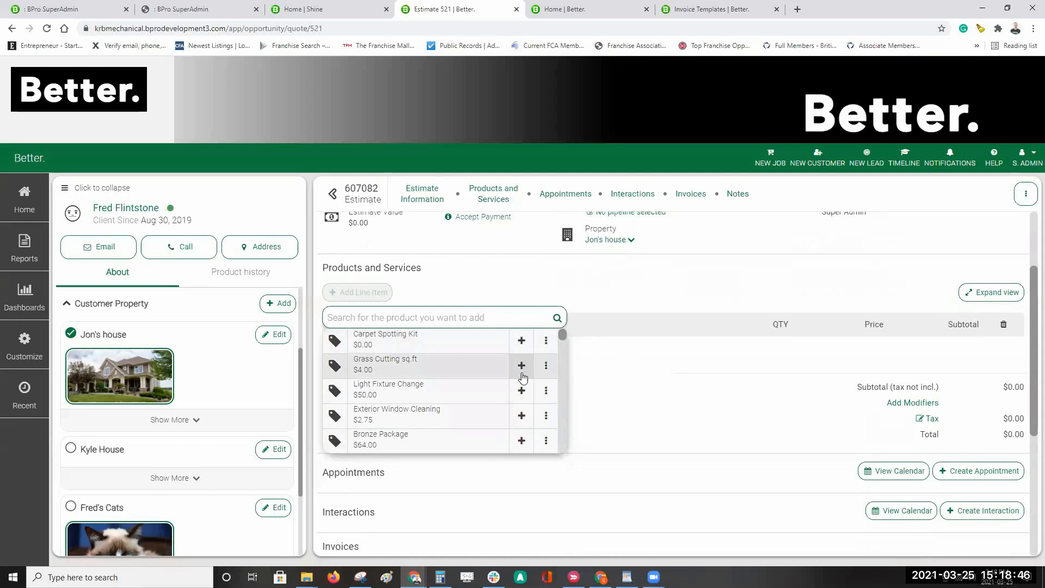
{"action": "left_click", "coordinate": [521, 366]}
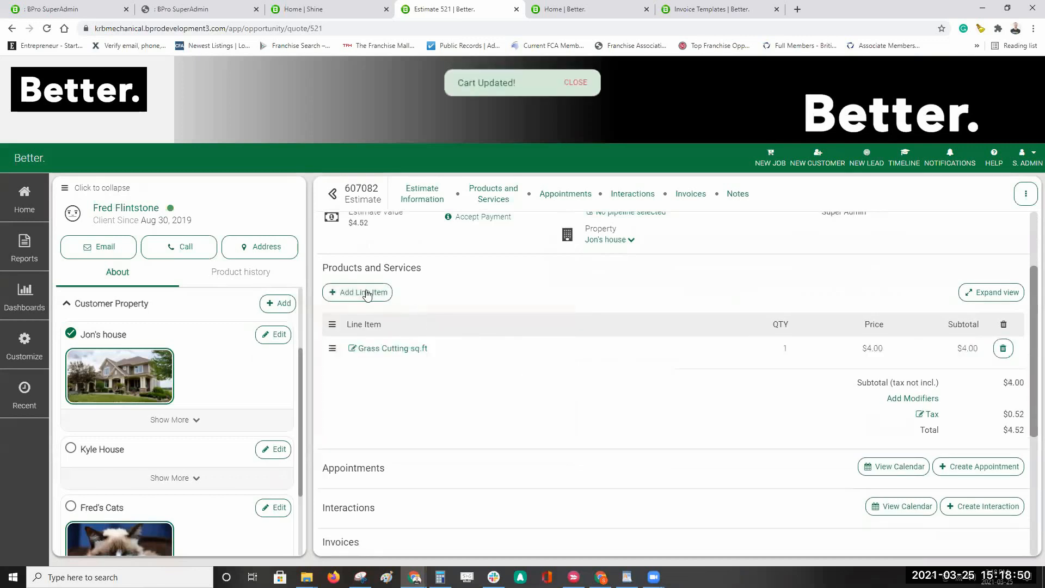
{"action": "left_click", "coordinate": [364, 293]}
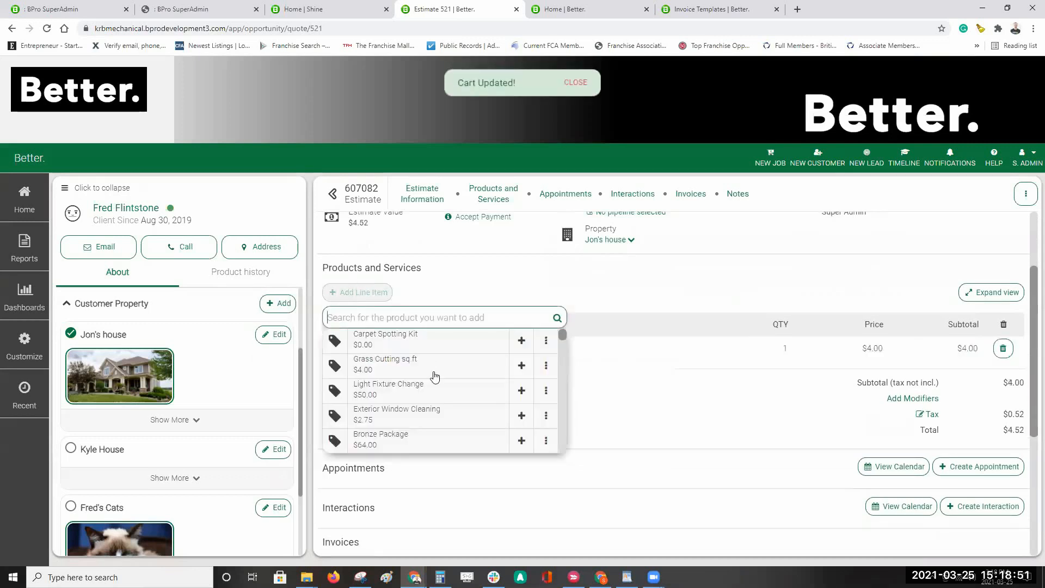
{"action": "left_click", "coordinate": [522, 415]}
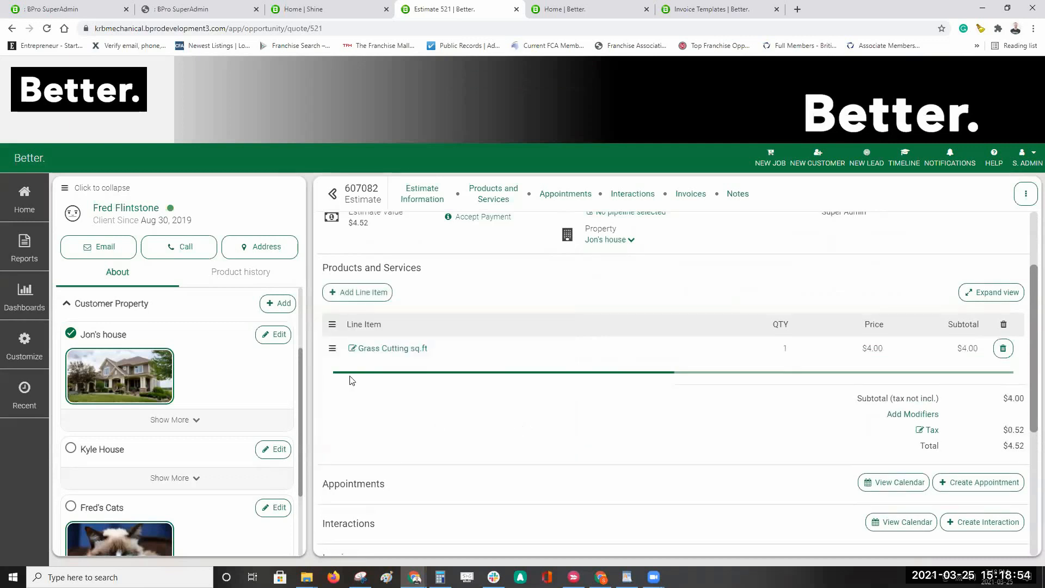
{"action": "left_click", "coordinate": [364, 294]}
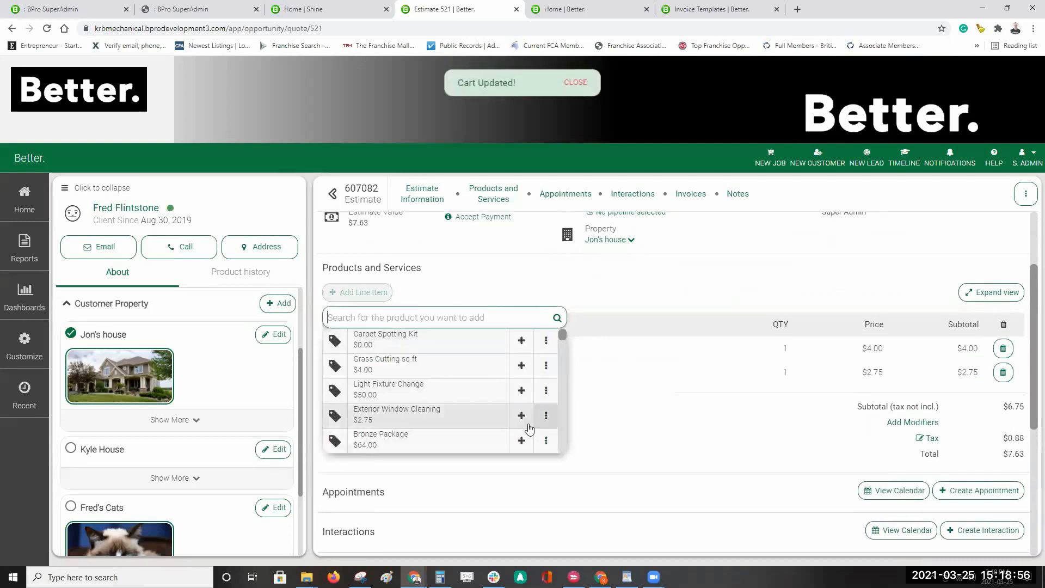
{"action": "left_click", "coordinate": [522, 441]}
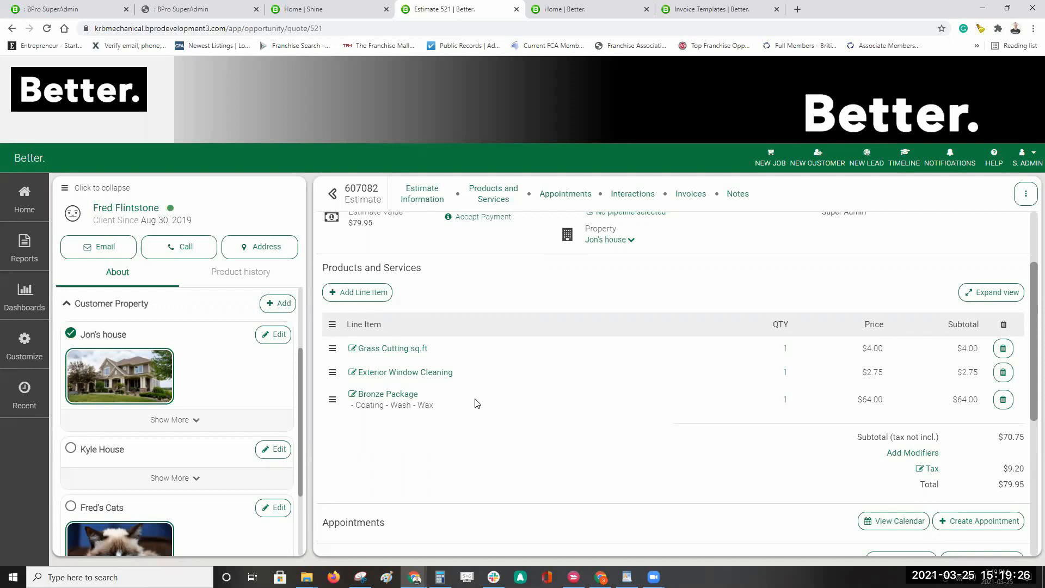
Step: Add an Air Freshener (575) line item at $3.00, bringing the total to $83.34
{"action": "left_click", "coordinate": [367, 293]}
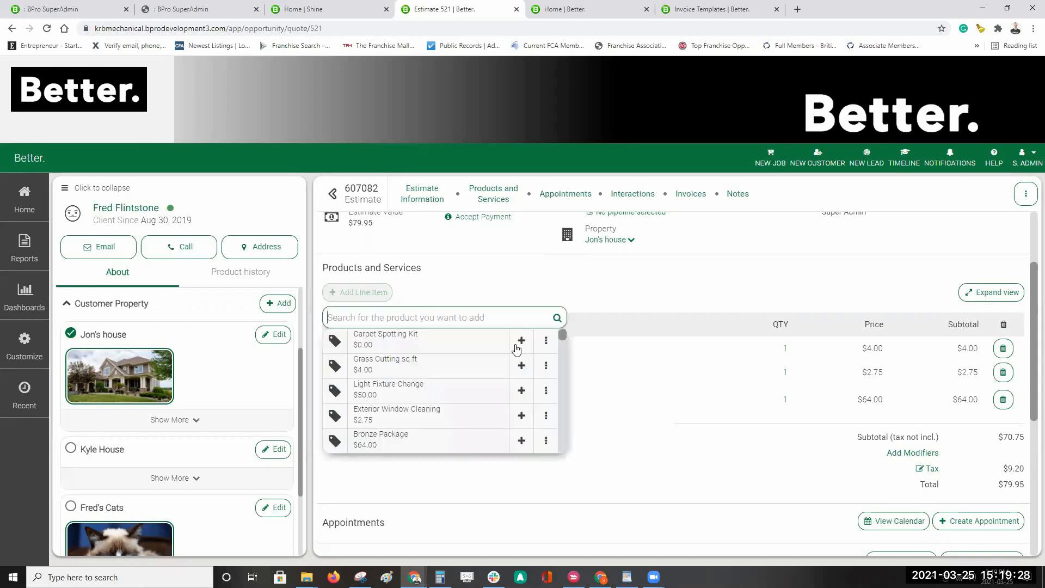
{"action": "scroll", "coordinate": [493, 375], "scroll_direction": "down", "scroll_amount": 3}
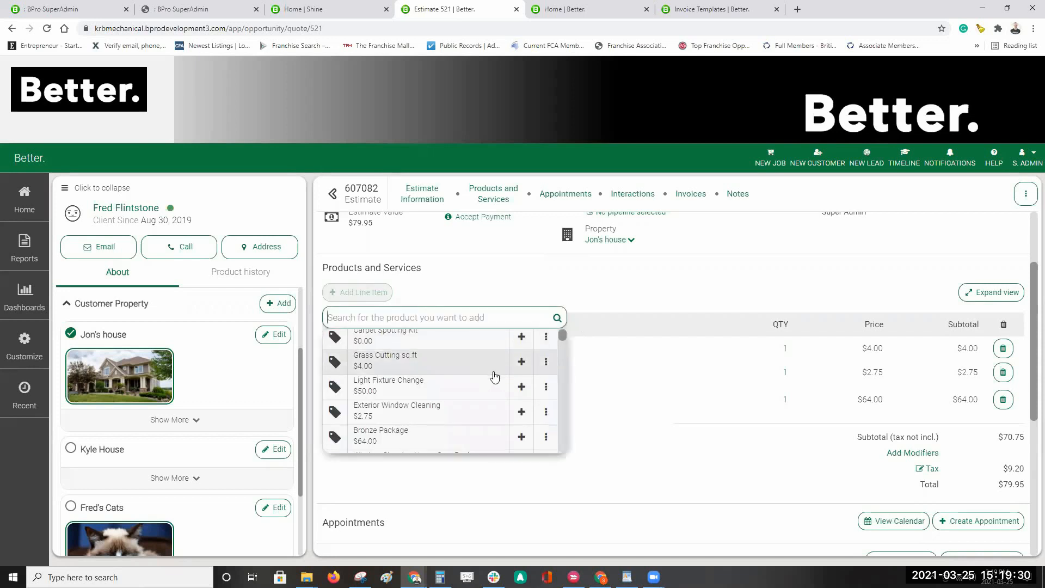
{"action": "scroll", "coordinate": [483, 384], "scroll_direction": "down", "scroll_amount": 3}
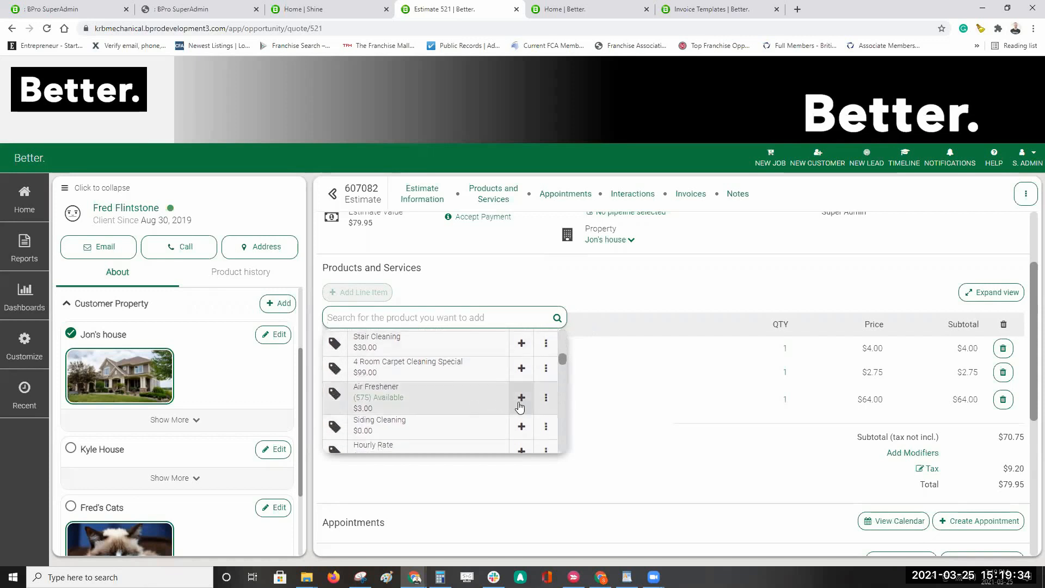
{"action": "left_click", "coordinate": [521, 398]}
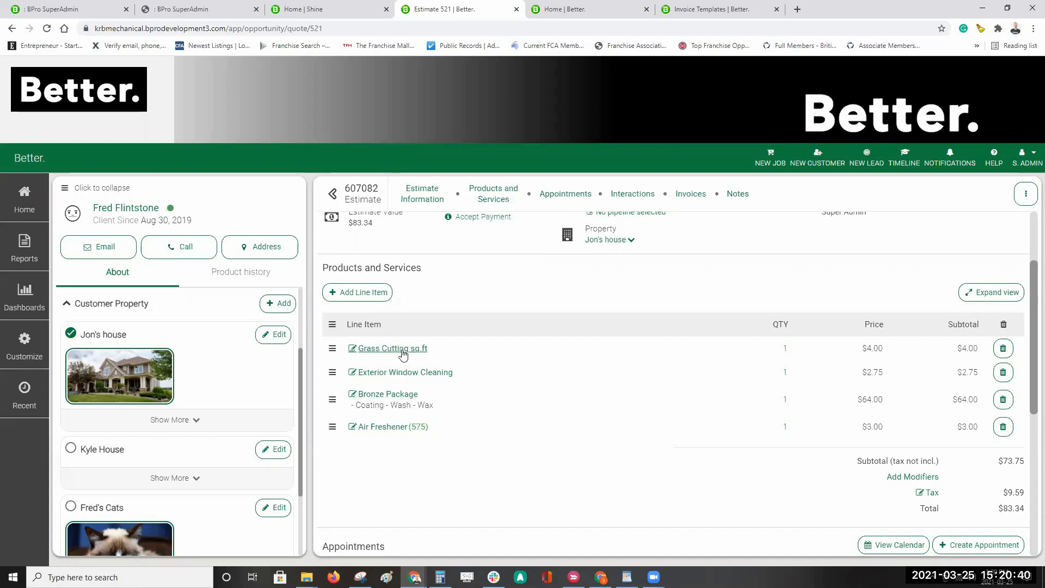
Step: Override the Grass Cutting sq.ft line item price, replacing 4.00 with 8.00
{"action": "left_click", "coordinate": [383, 349]}
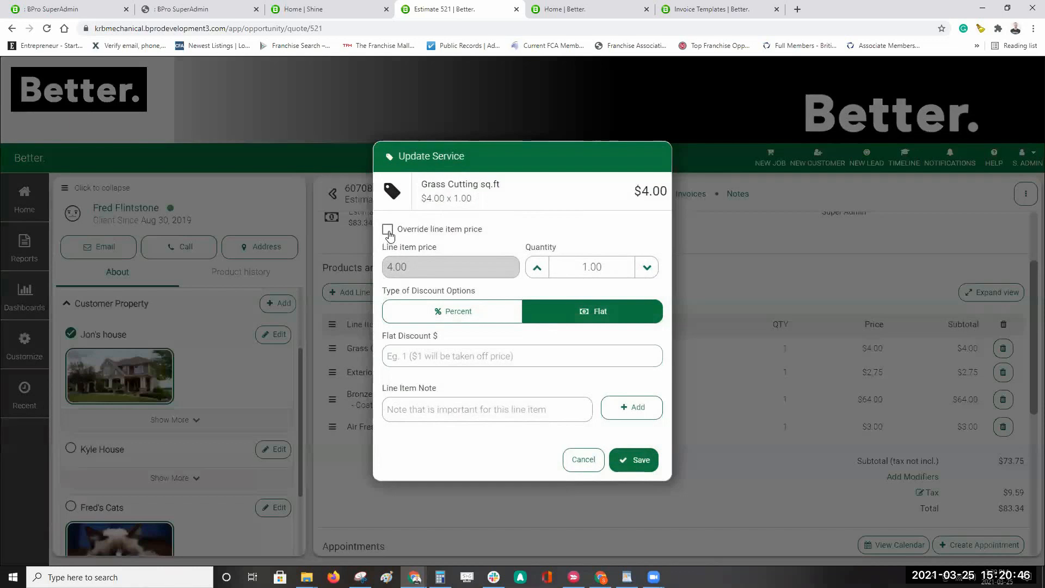
{"action": "left_click_drag", "start_coordinate": [227, 28], "coordinate": [144, 28]}
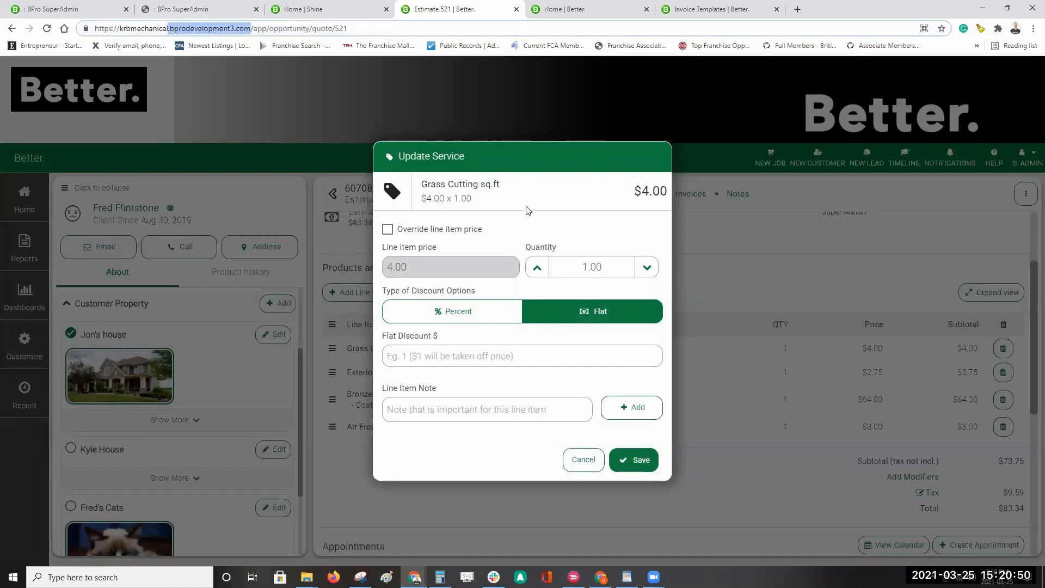
{"action": "left_click", "coordinate": [501, 234]}
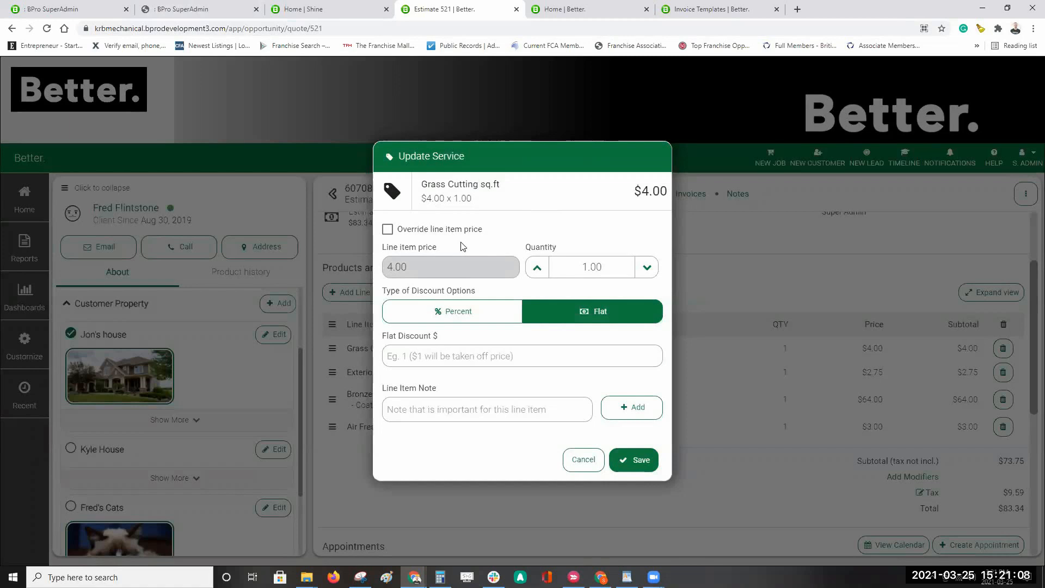
{"action": "left_click", "coordinate": [388, 230]}
{"action": "left_click", "coordinate": [405, 254]}
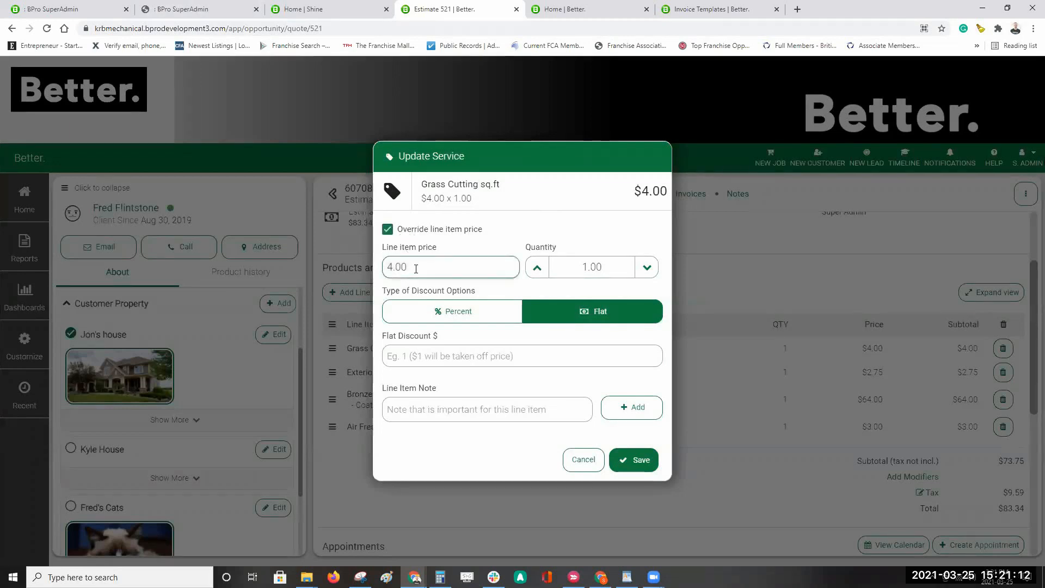
{"action": "left_click", "coordinate": [389, 229]}
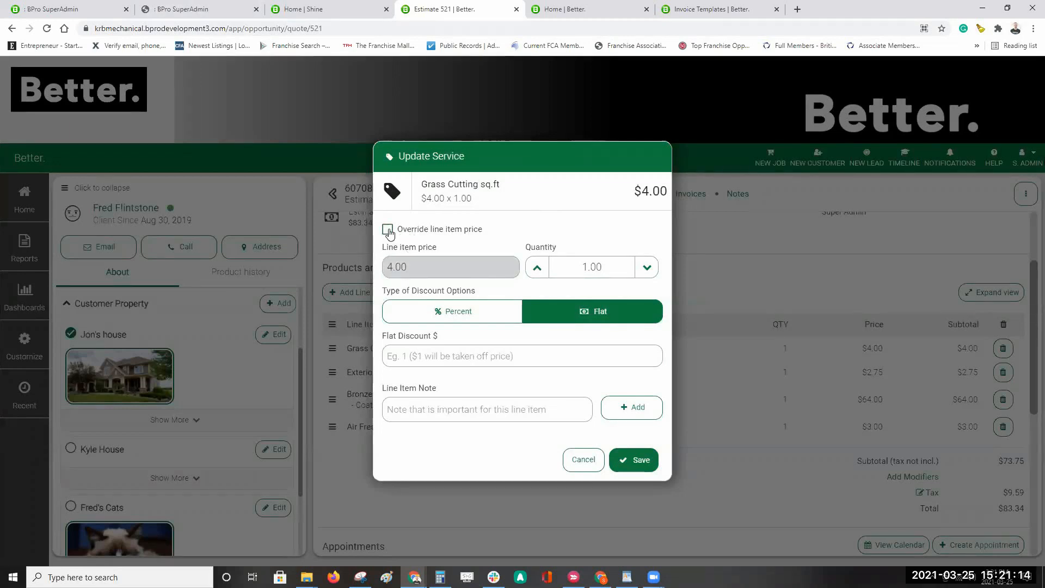
{"action": "left_click", "coordinate": [388, 229]}
{"action": "left_click_drag", "start_coordinate": [411, 267], "coordinate": [367, 269]}
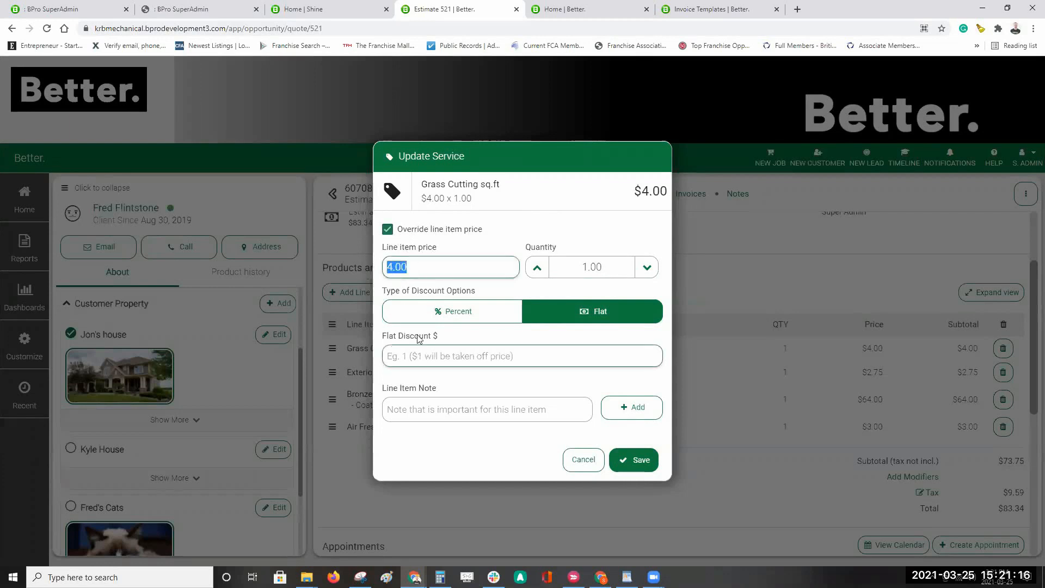
{"action": "type", "text": "8"}
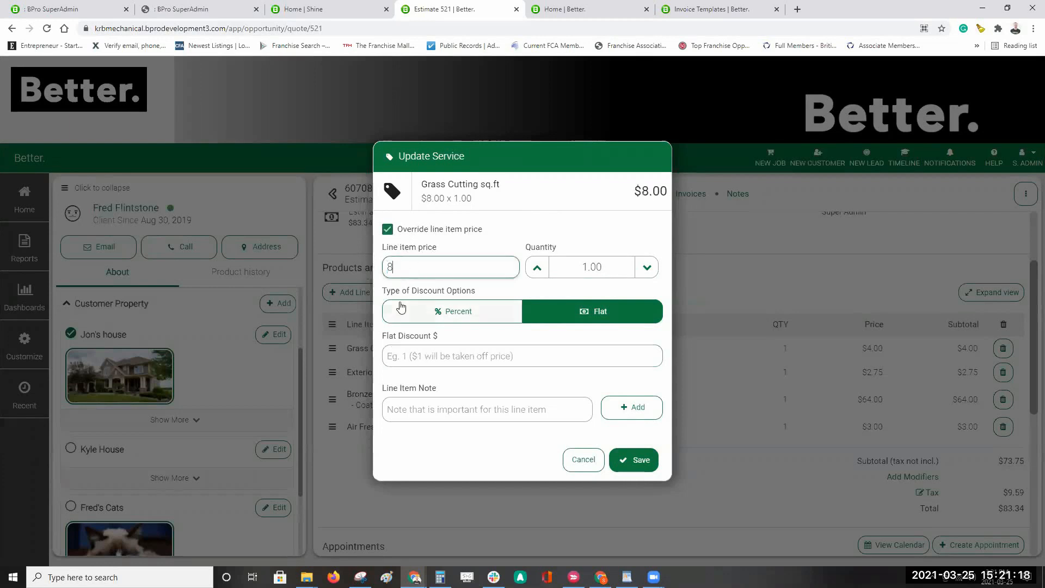
{"action": "type", "text": ".00"}
{"action": "left_click", "coordinate": [578, 220]}
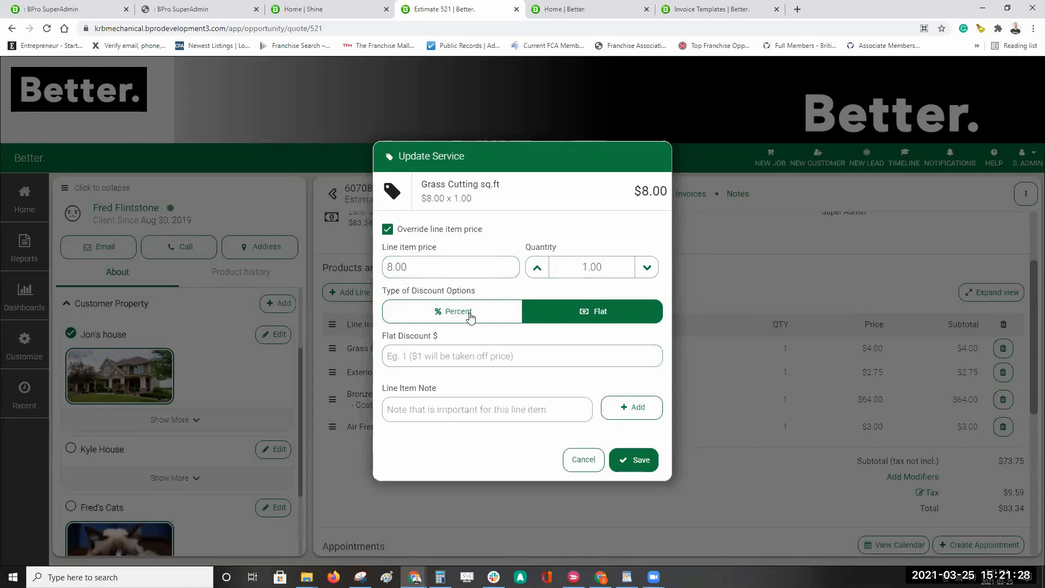
Step: Set the Grass Cutting quantity to 3 with a 10% percentage discount
{"action": "left_click", "coordinate": [537, 268]}
{"action": "left_click", "coordinate": [537, 267]}
{"action": "left_click", "coordinate": [470, 315]}
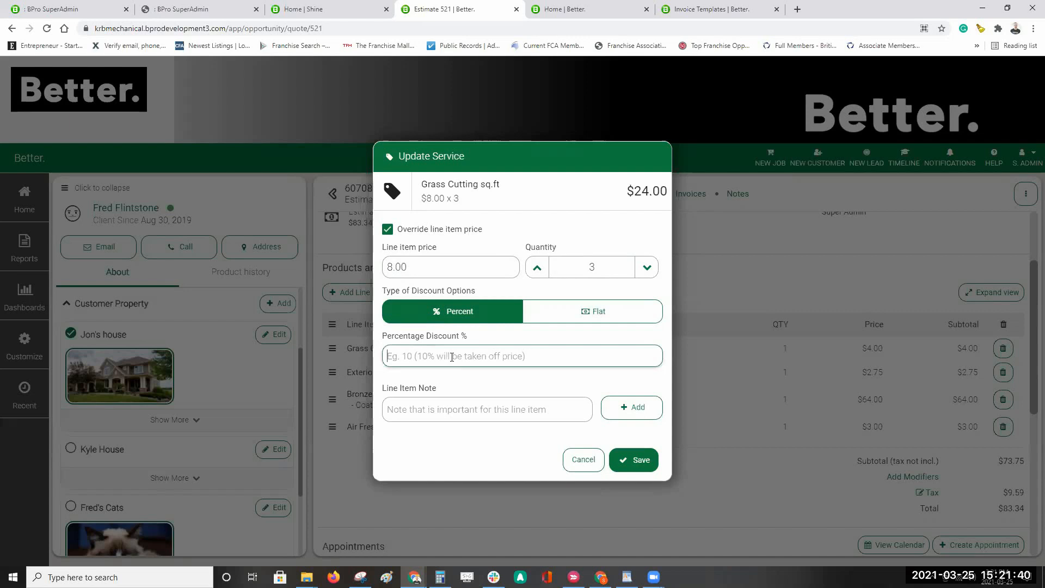
{"action": "type", "text": "10"}
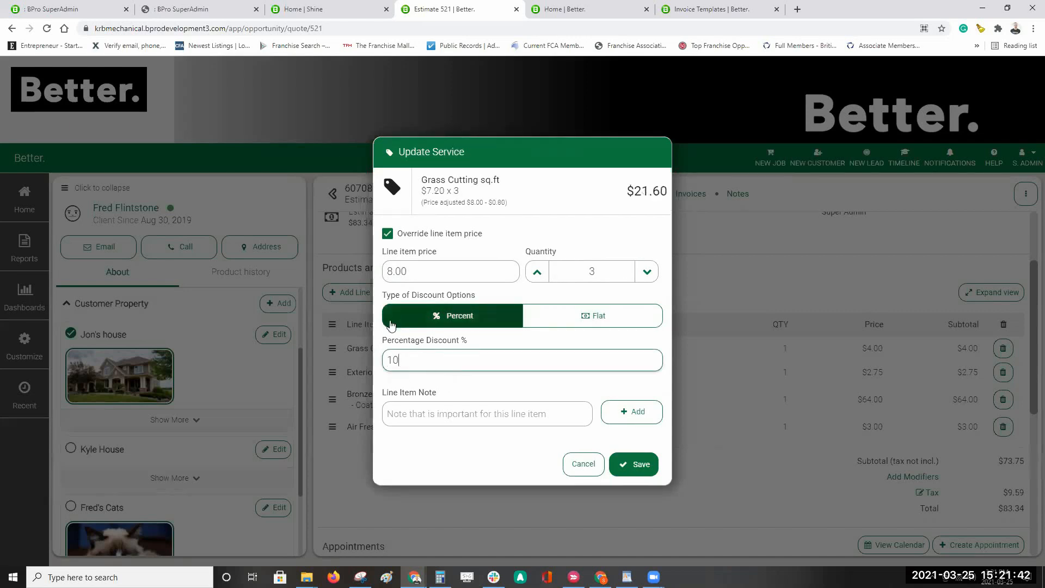
Step: Write the line item note 'Includes: Coimplete mov and trim', typos included
{"action": "left_click", "coordinate": [478, 401]}
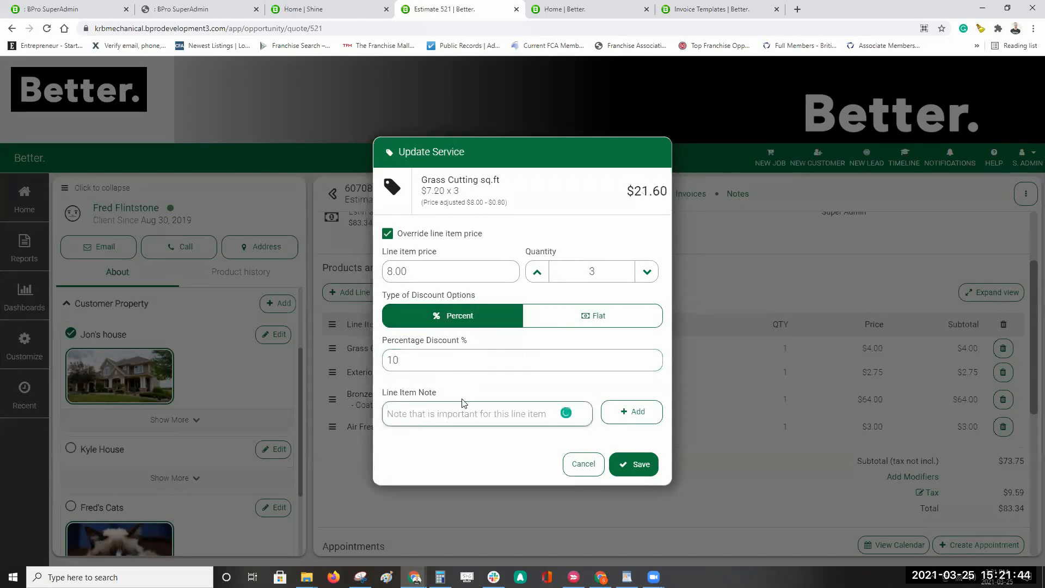
{"action": "type", "text": "Includes"}
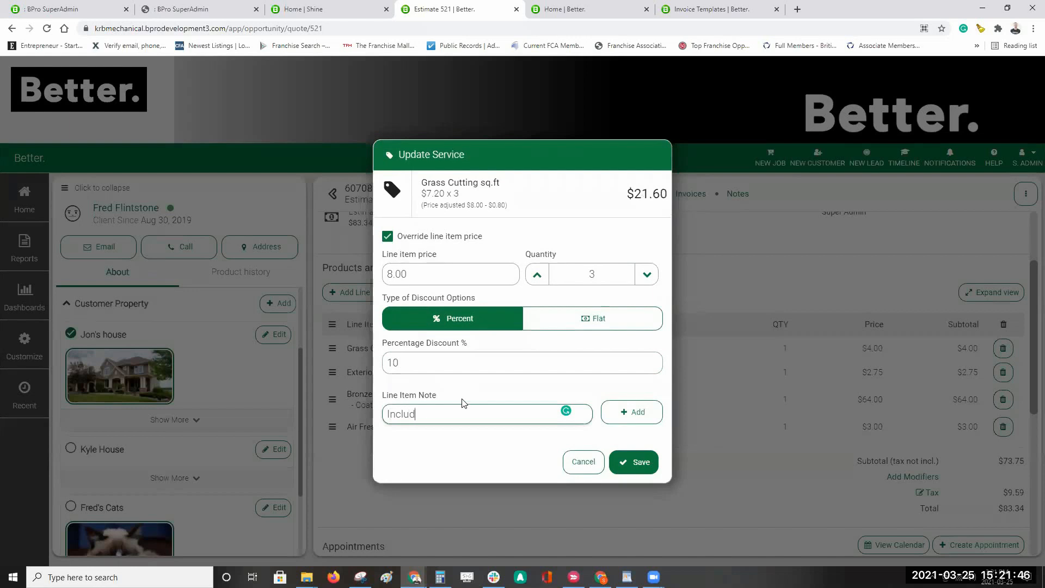
{"action": "type", "text": ":"}
{"action": "type", "text": "Coimplet"}
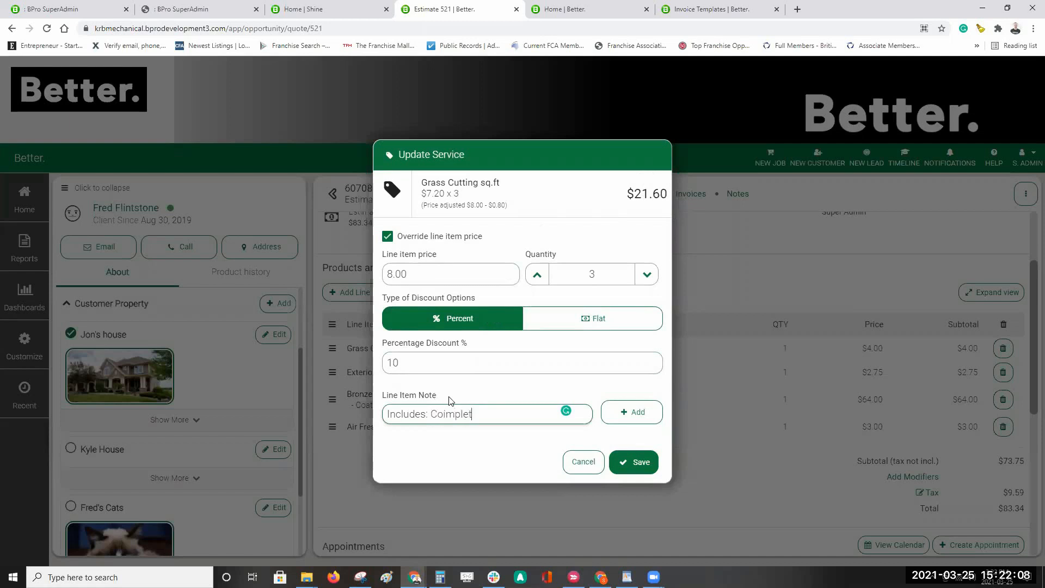
{"action": "type", "text": "e mov and trim"}
Step: Correct the note's typos so it reads 'Includes: Complete mow and trim'
{"action": "mouse_move", "coordinate": [447, 413]}
{"action": "left_click", "coordinate": [453, 436]}
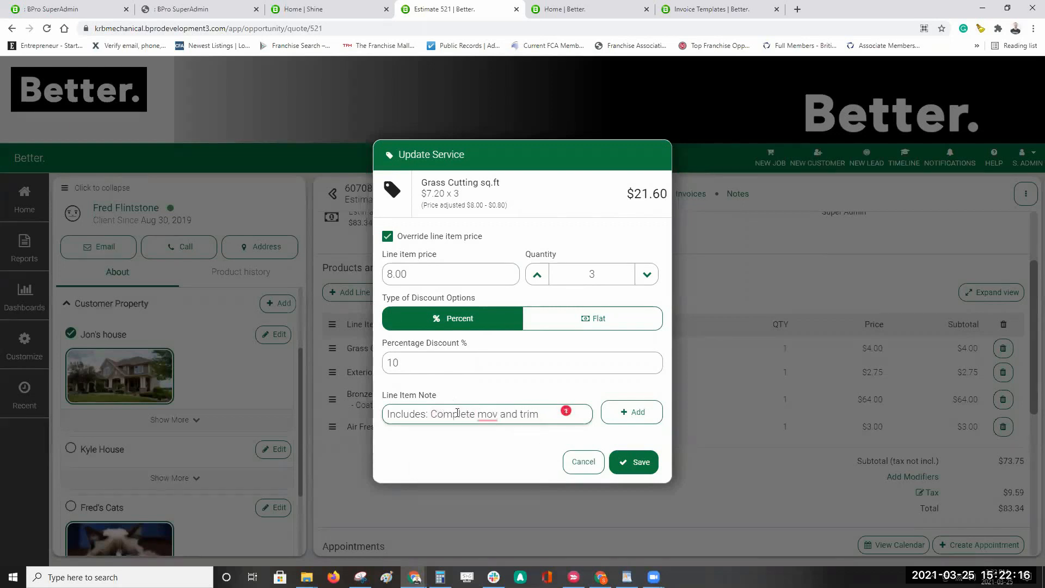
{"action": "left_click", "coordinate": [497, 415]}
{"action": "key", "text": "BackSpace"}
{"action": "type", "text": "w"}
Step: Add '-nice lines' on a second note line, then leave the service editor
{"action": "left_click", "coordinate": [548, 410]}
{"action": "key", "text": "Return"}
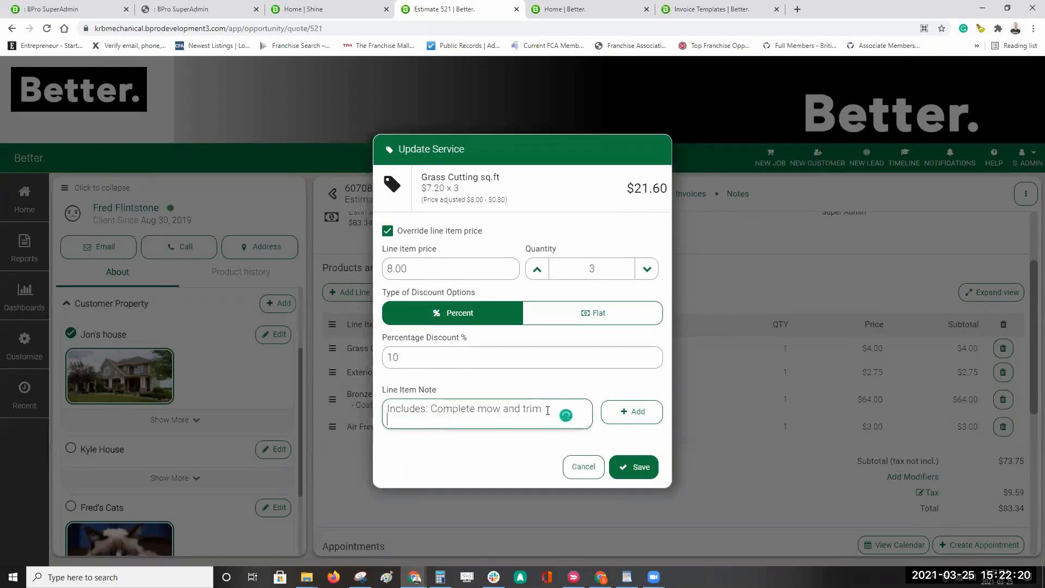
{"action": "type", "text": "-"}
{"action": "type", "text": "nice lines"}
{"action": "left_click", "coordinate": [732, 358]}
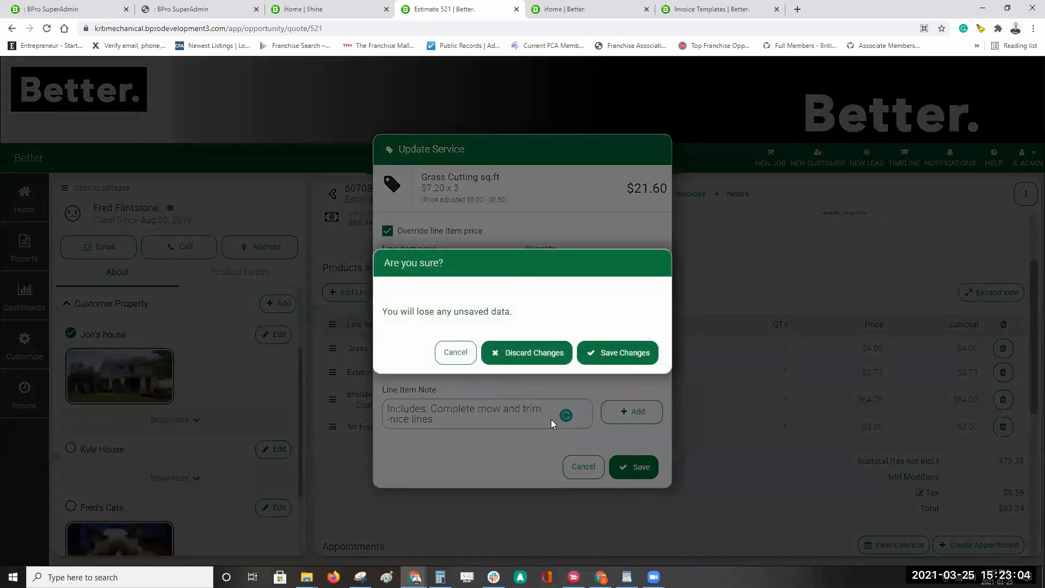
Step: Save the Grass Cutting changes, accepting the out-of-stock prompt, so the total becomes $103.23
{"action": "left_click", "coordinate": [618, 359]}
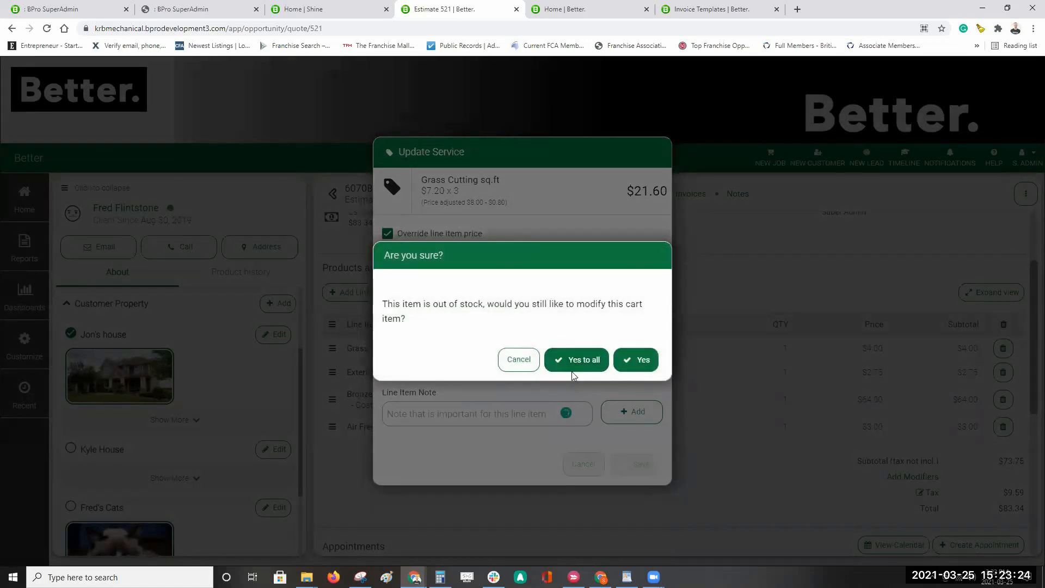
{"action": "left_click", "coordinate": [634, 360]}
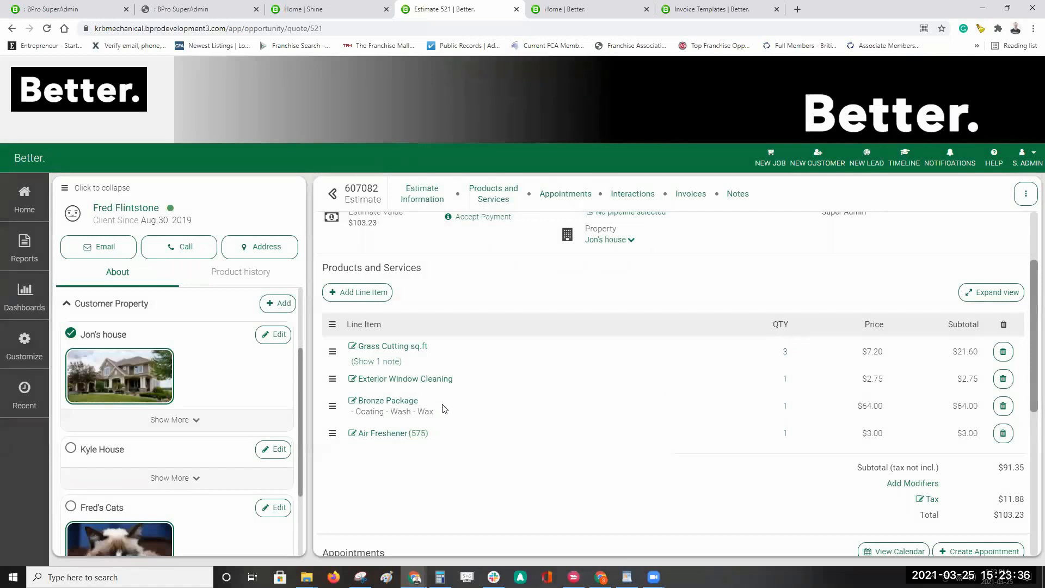
{"action": "left_click", "coordinate": [369, 298]}
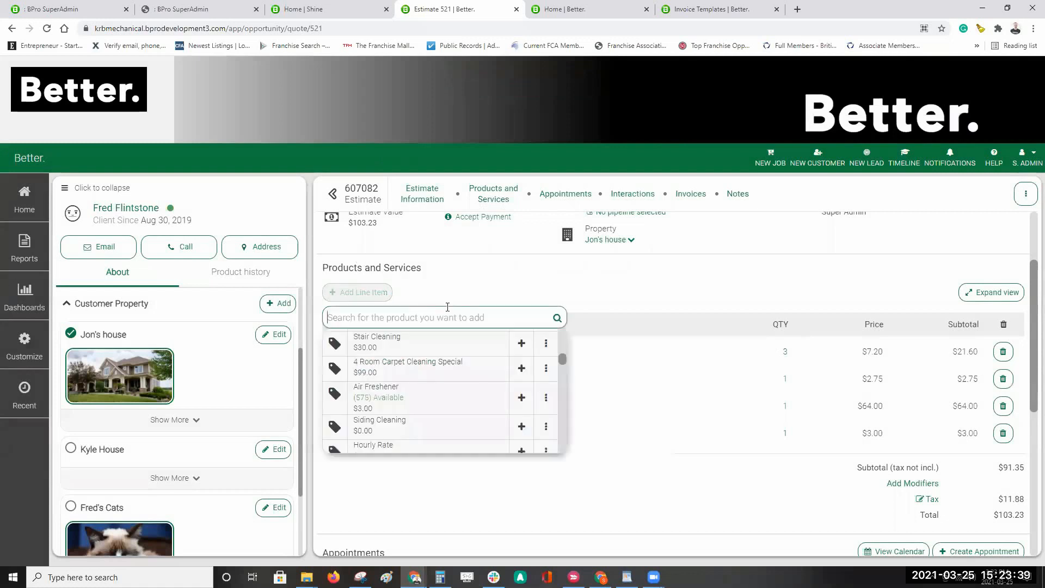
Step: Add 4 Room Carpet Cleaning Special at $99.00, raising the total to $215.10
{"action": "left_click", "coordinate": [543, 371]}
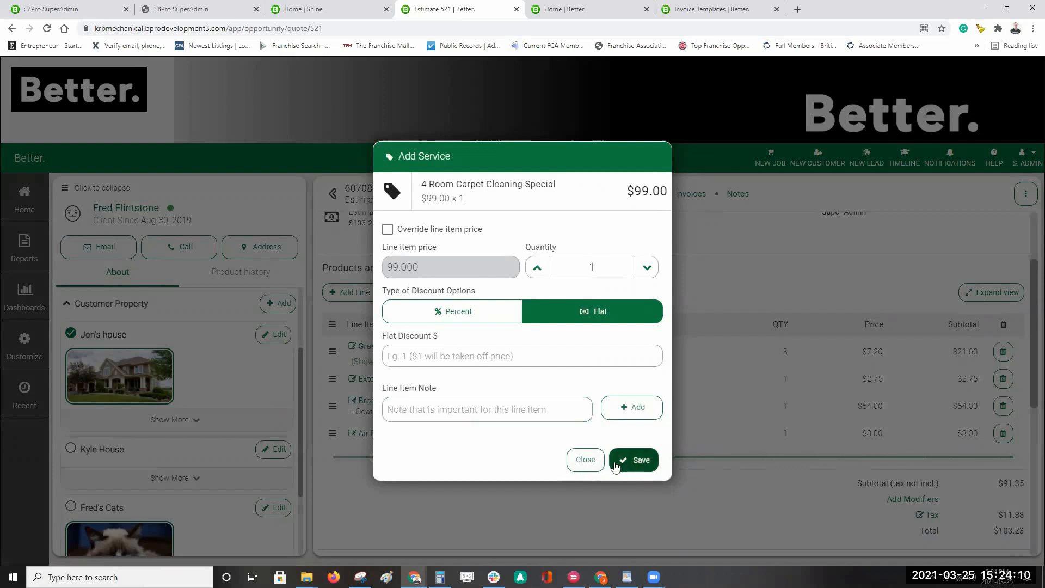
{"action": "left_click", "coordinate": [642, 460]}
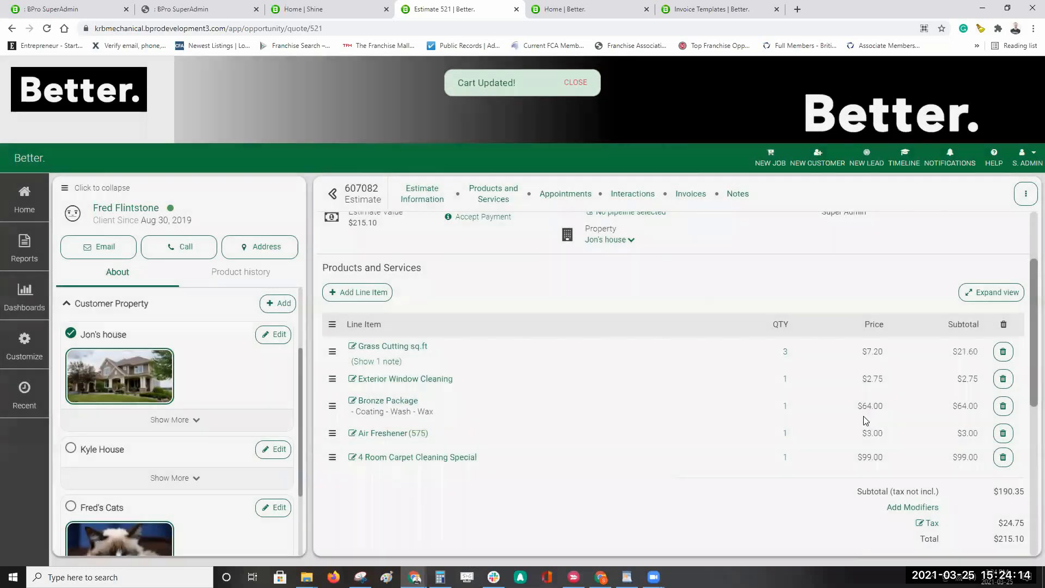
Step: Set Bronze Package quantity to 3, then move it and 4 Room Carpet Cleaning Special to the top
{"action": "left_click", "coordinate": [783, 408]}
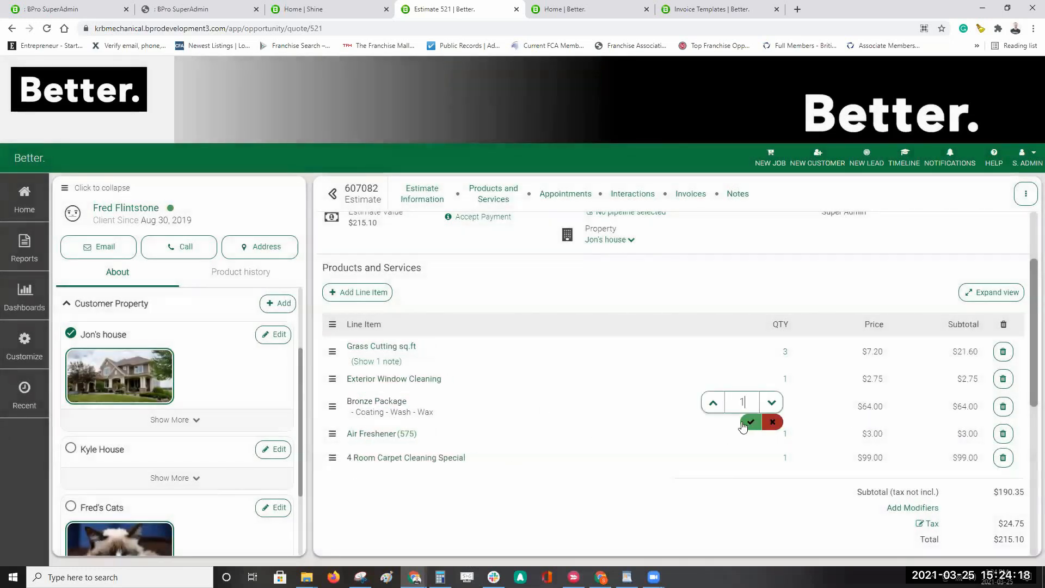
{"action": "left_click", "coordinate": [710, 403]}
{"action": "left_click", "coordinate": [711, 404]}
{"action": "left_click", "coordinate": [751, 423]}
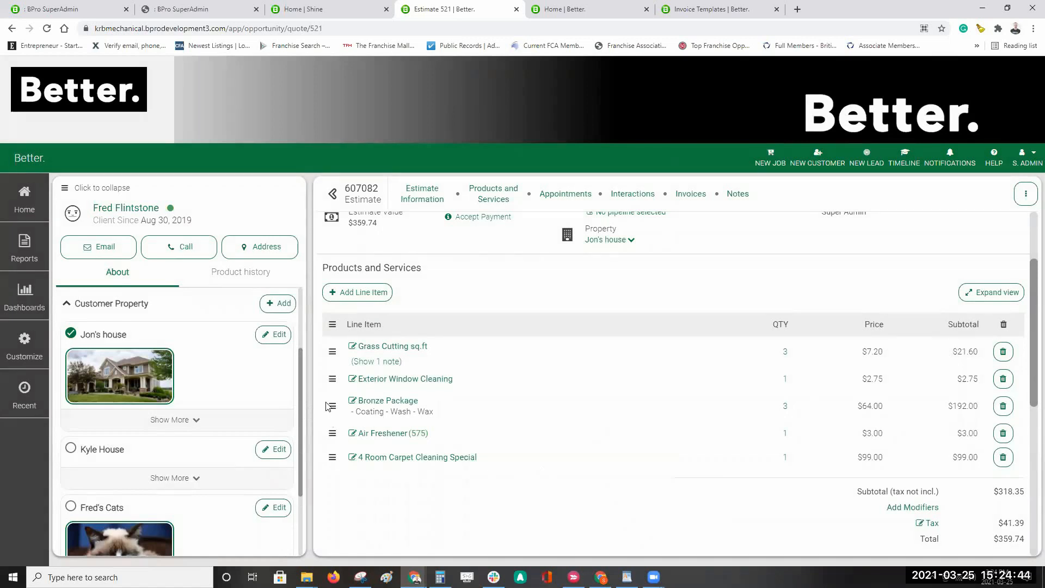
{"action": "left_click_drag", "start_coordinate": [330, 405], "coordinate": [334, 354]}
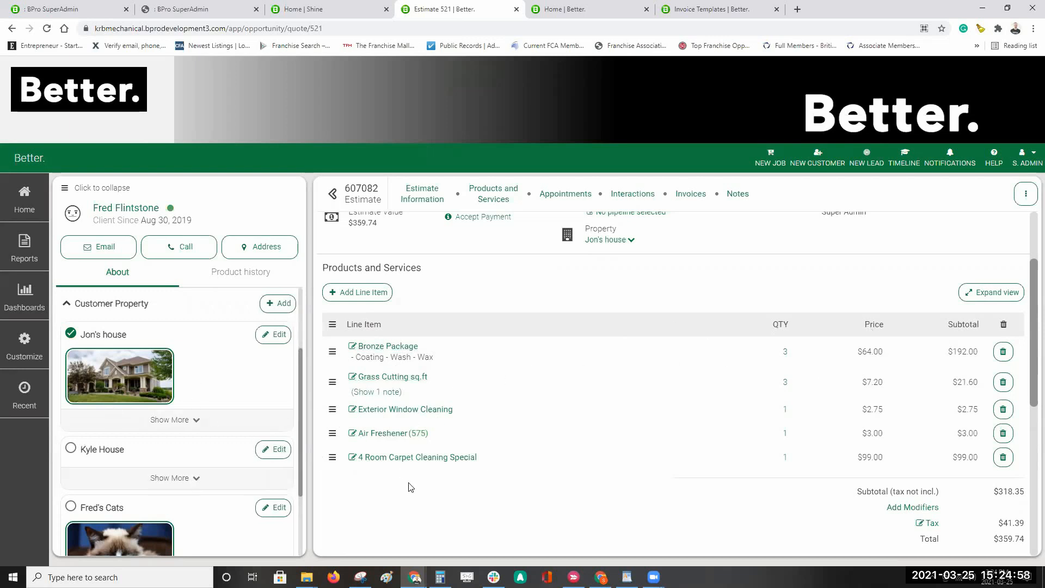
{"action": "left_click_drag", "start_coordinate": [332, 455], "coordinate": [332, 349]}
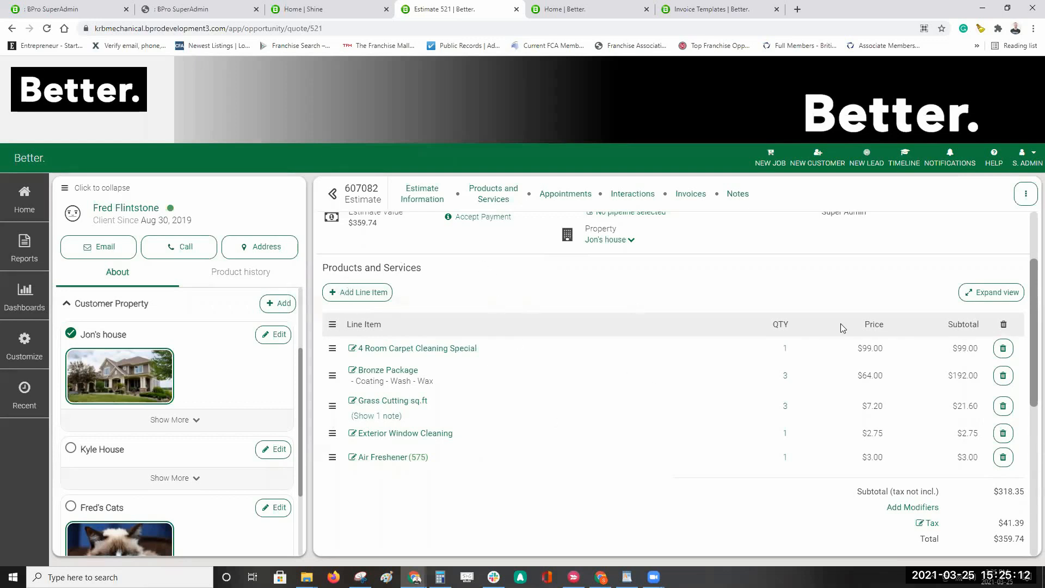
Step: In the expanded products editor, add Stair Cleaning ($30.00) to the cart, totalling $393.64
{"action": "left_click", "coordinate": [1006, 294]}
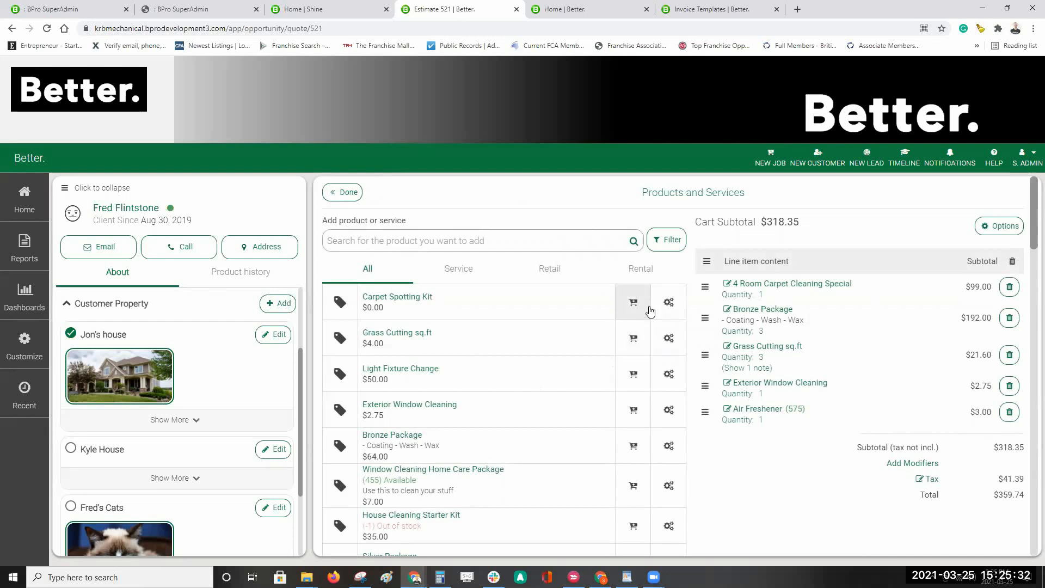
{"action": "scroll", "coordinate": [618, 381], "scroll_direction": "down", "scroll_amount": 3}
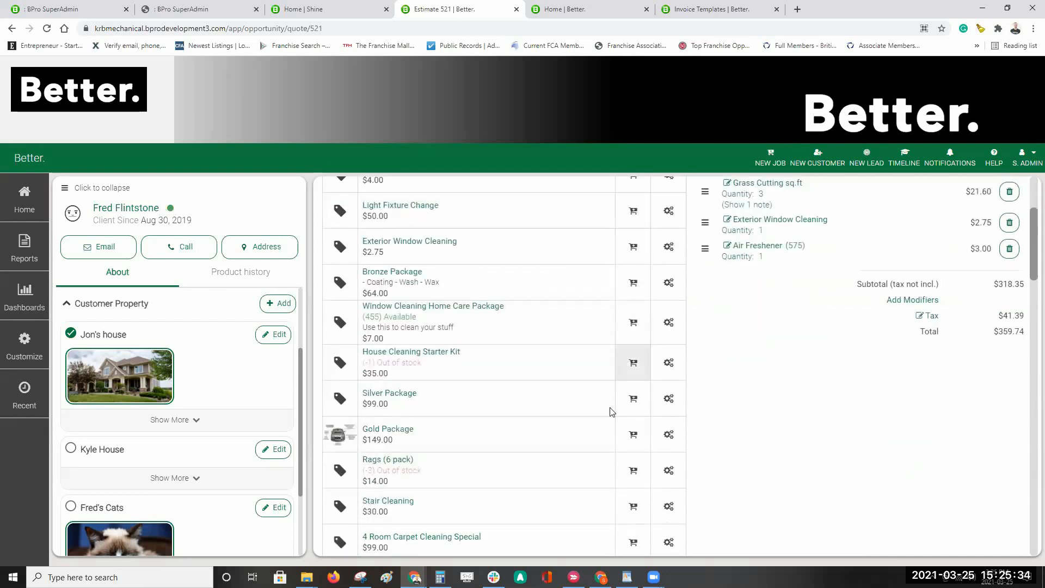
{"action": "left_click", "coordinate": [638, 513]}
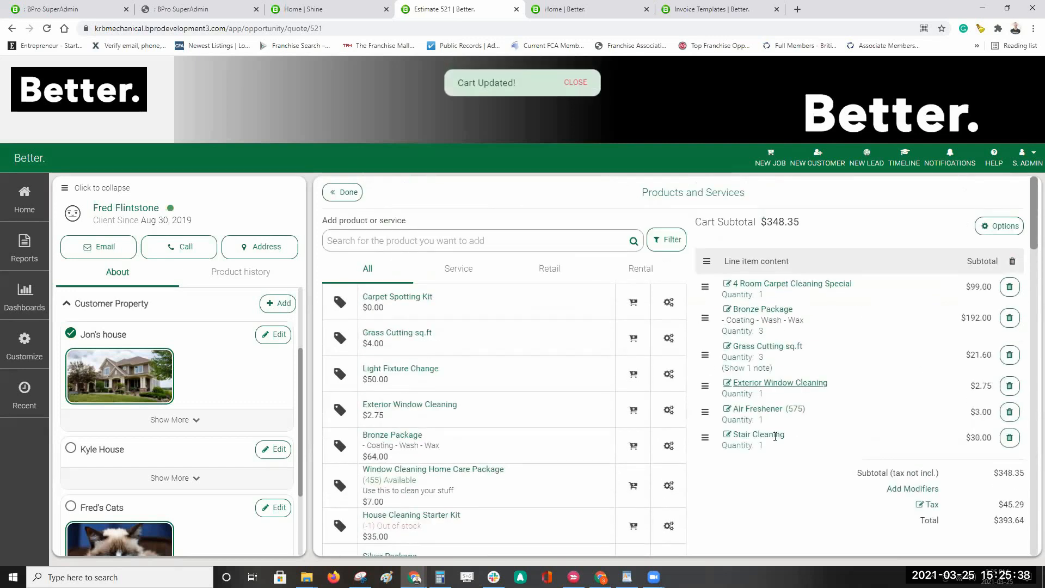
{"action": "scroll", "coordinate": [730, 457], "scroll_direction": "down", "scroll_amount": 2}
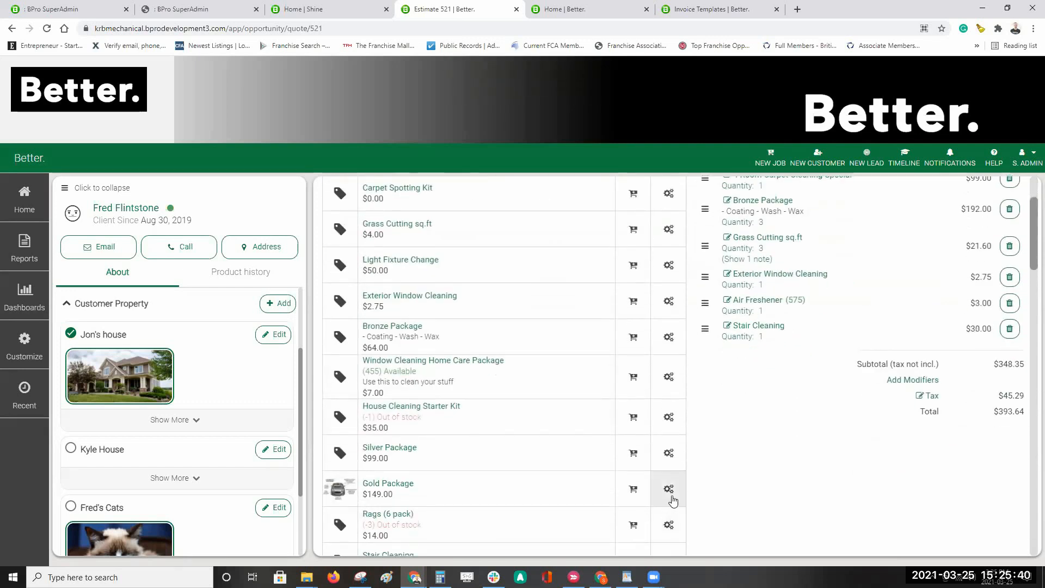
{"action": "left_click", "coordinate": [672, 496]}
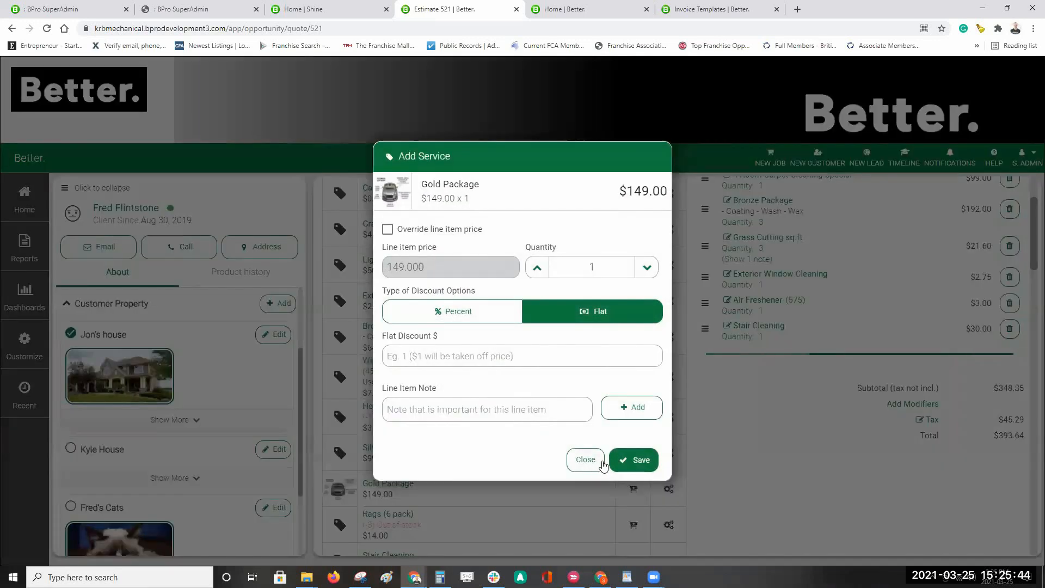
Step: Save Gold Package ($149.00) to the cart, totalling $562.01, and filter the products to services
{"action": "left_click", "coordinate": [633, 464]}
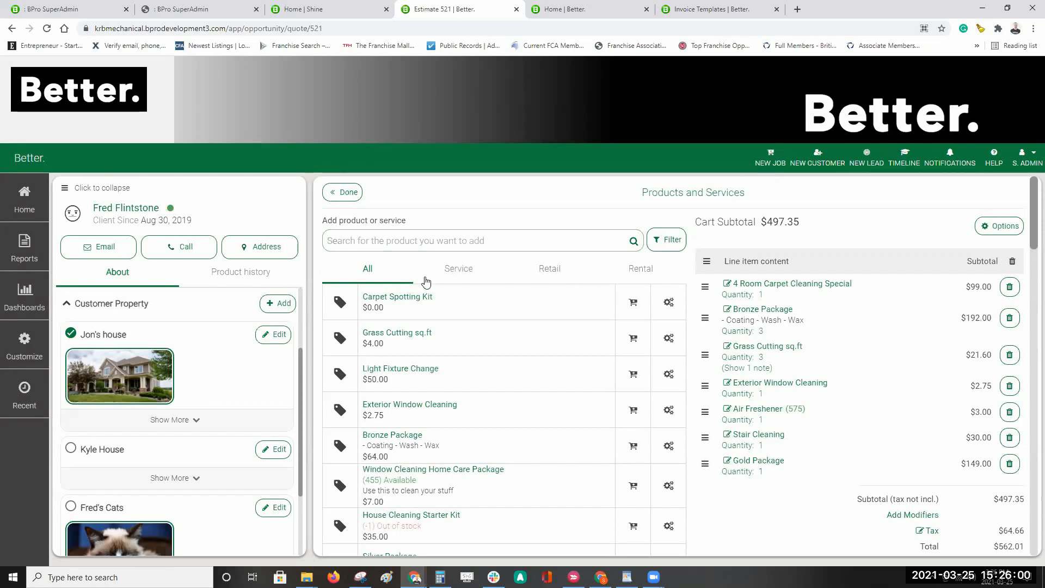
{"action": "left_click", "coordinate": [468, 274]}
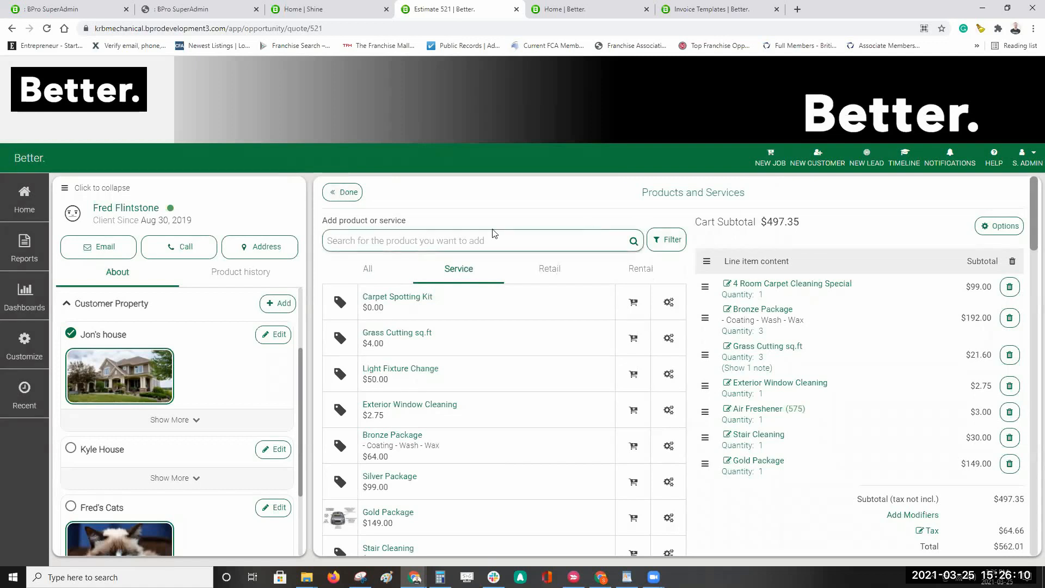
Step: Return to estimate 607082 with Stair Cleaning and Gold Package and open the Add modifier form at the totals
{"action": "left_click", "coordinate": [349, 192]}
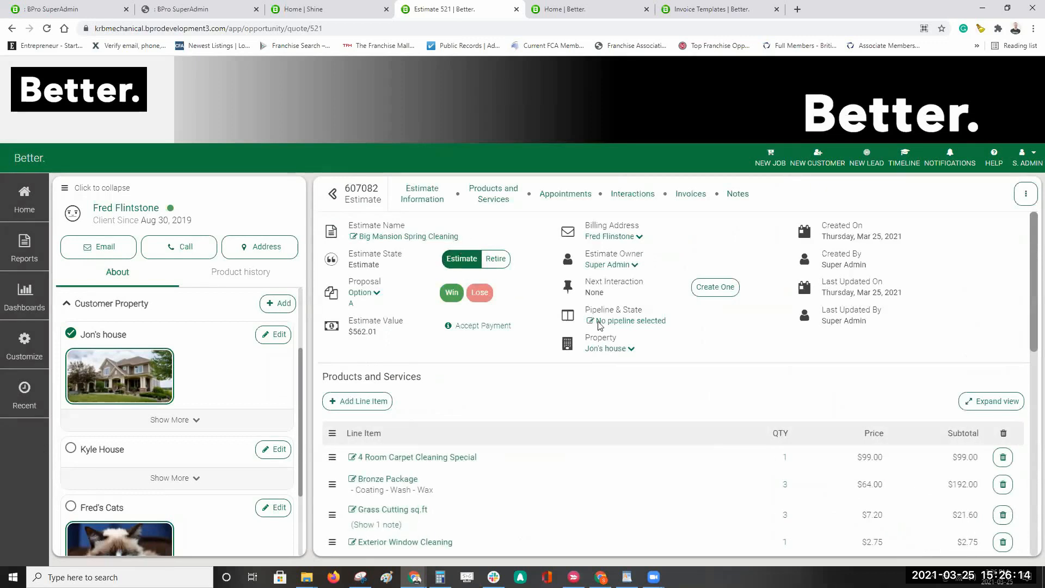
{"action": "scroll", "coordinate": [638, 359], "scroll_direction": "down", "scroll_amount": 2}
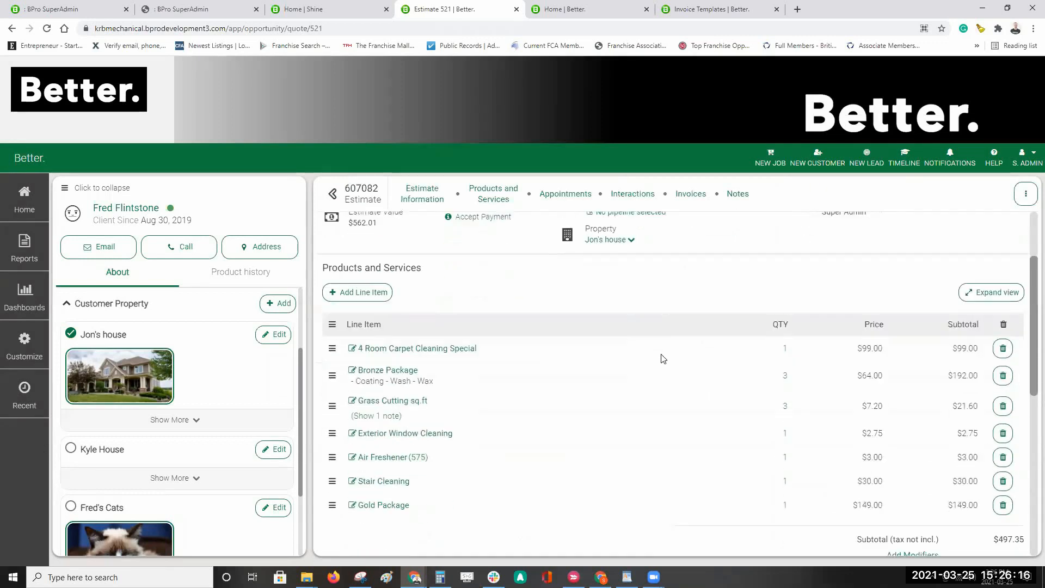
{"action": "scroll", "coordinate": [675, 363], "scroll_direction": "down", "scroll_amount": 3}
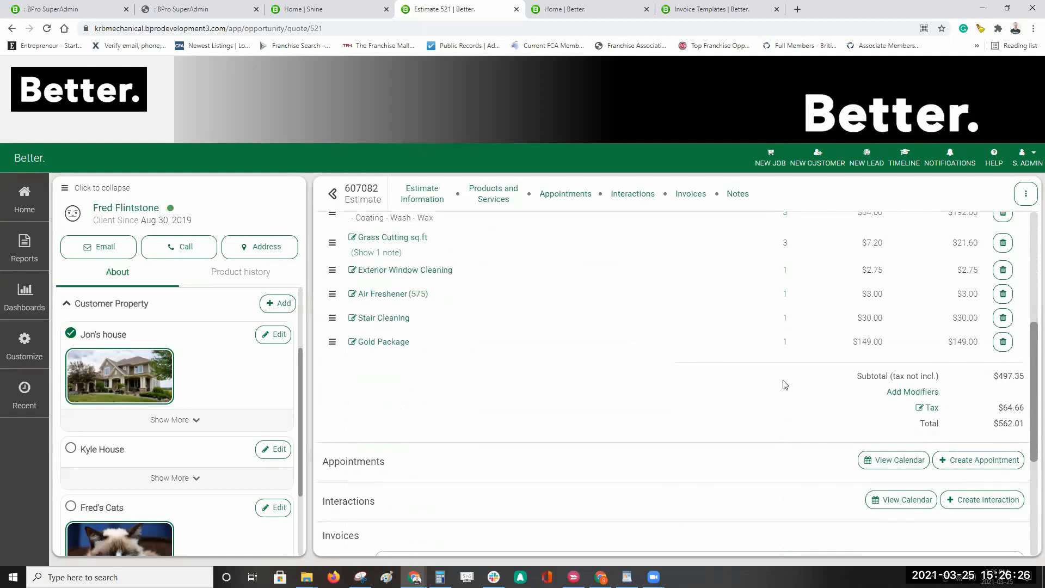
{"action": "scroll", "coordinate": [817, 395], "scroll_direction": "up", "scroll_amount": 1}
{"action": "scroll", "coordinate": [808, 400], "scroll_direction": "up", "scroll_amount": 2}
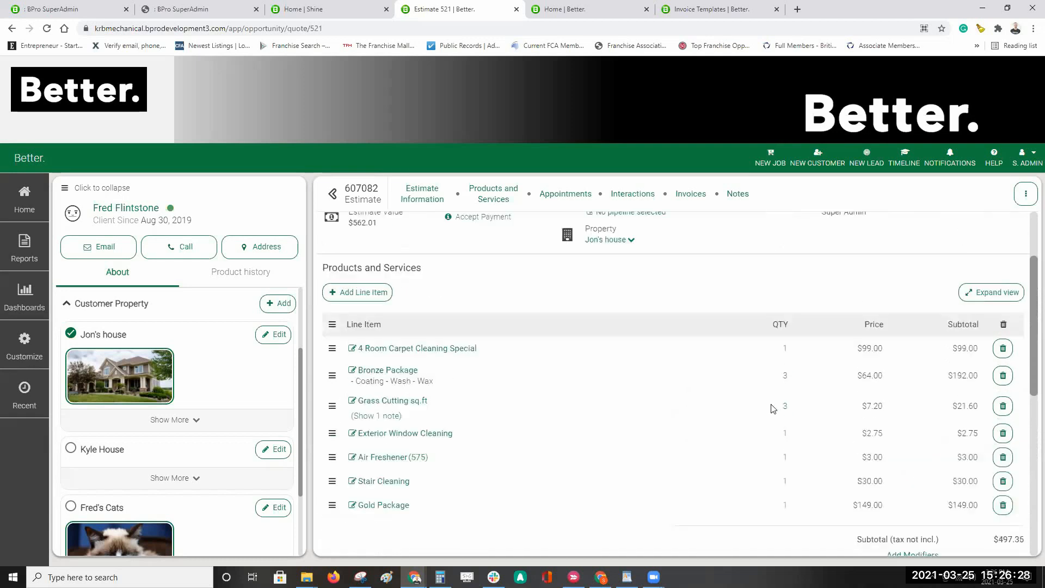
{"action": "scroll", "coordinate": [773, 408], "scroll_direction": "down", "scroll_amount": 1}
{"action": "scroll", "coordinate": [926, 384], "scroll_direction": "down", "scroll_amount": 2}
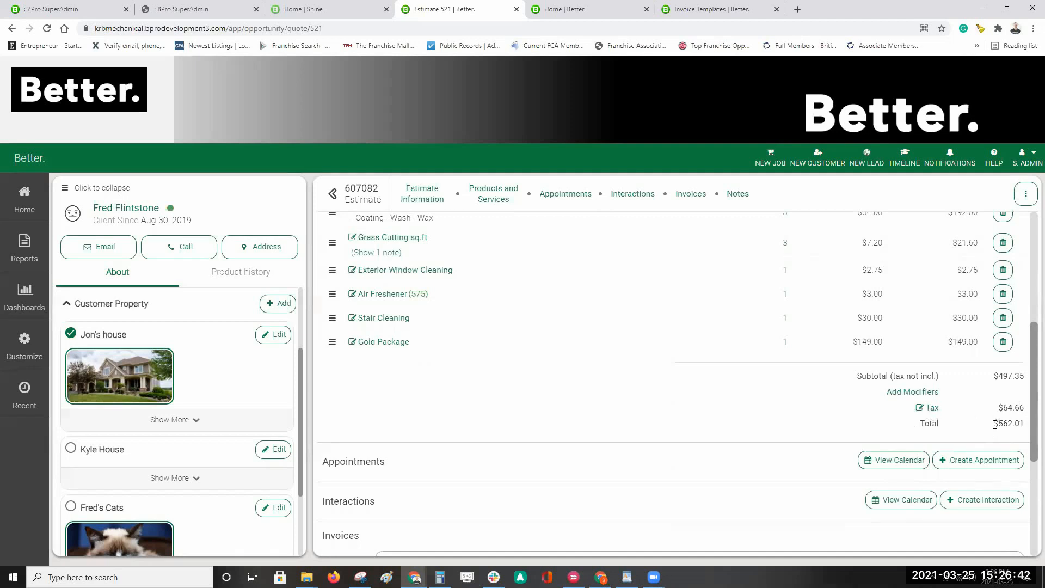
{"action": "left_click", "coordinate": [902, 394]}
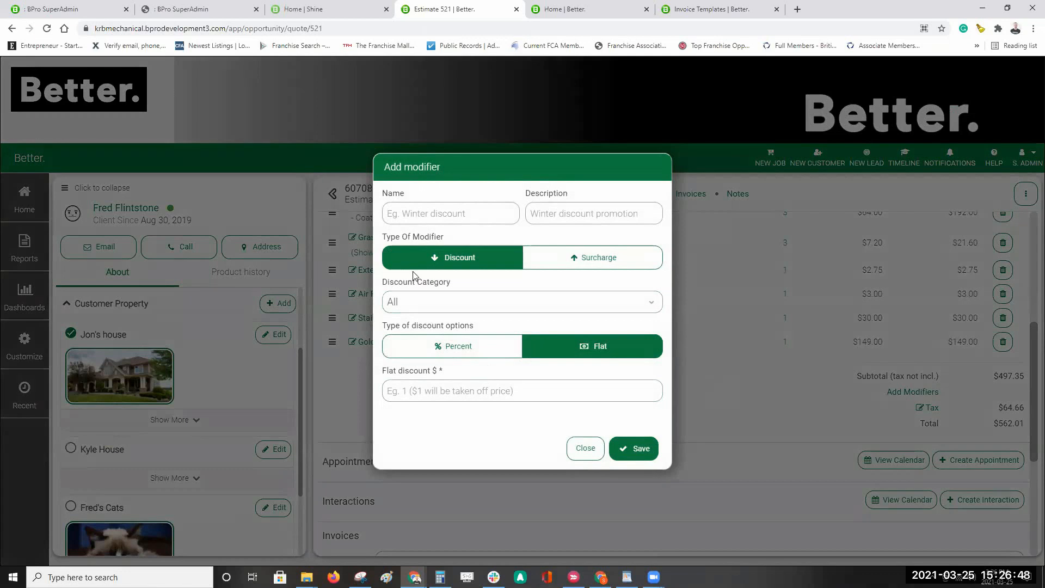
Step: Save a Percent 10 discount named and described 'Spring promo 10% off', lowering the total to $505.81
{"action": "left_click", "coordinate": [407, 218]}
{"action": "left_click", "coordinate": [426, 213]}
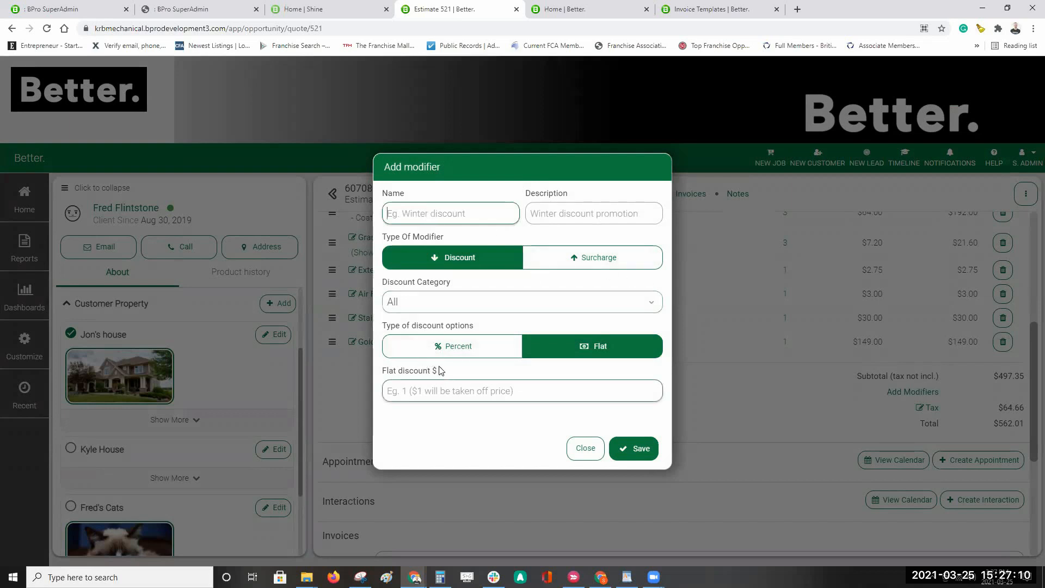
{"action": "type", "text": "Spring prom"}
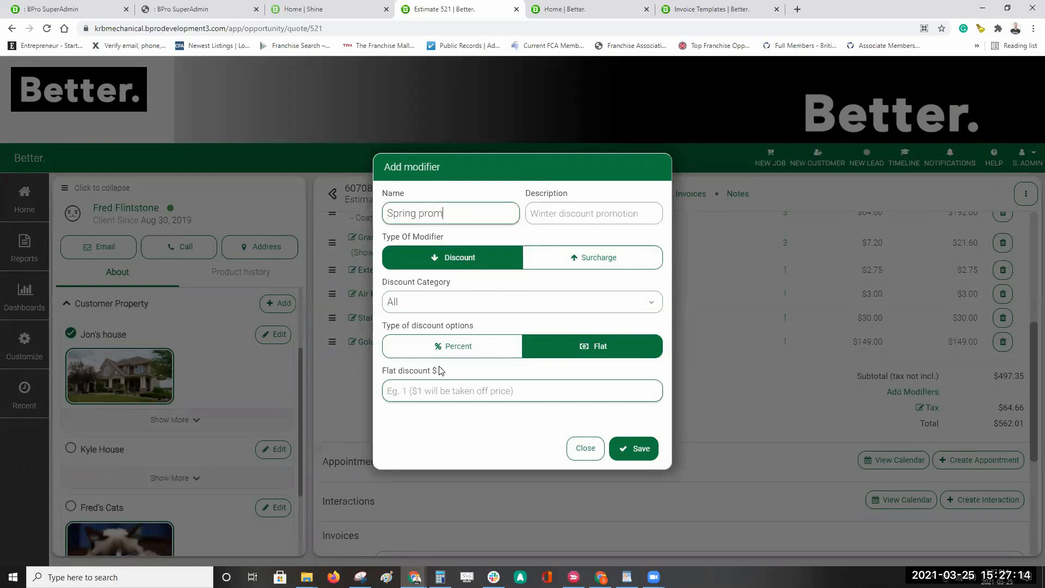
{"action": "type", "text": "o 10% off"}
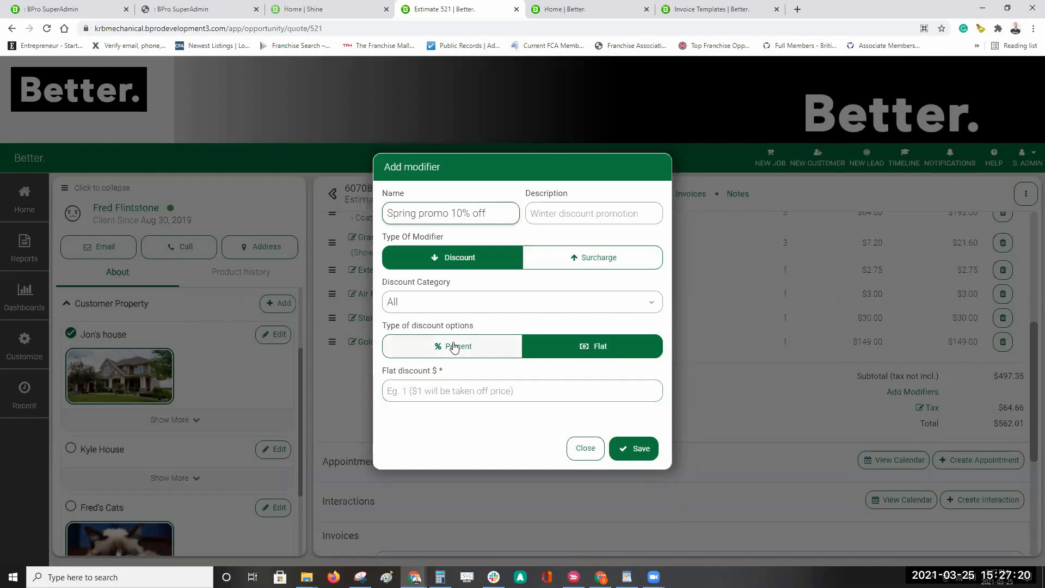
{"action": "left_click", "coordinate": [469, 261]}
{"action": "left_click_drag", "start_coordinate": [361, 212], "coordinate": [314, 217]}
{"action": "key", "text": "ctrl+c"}
{"action": "key", "text": "Tab"}
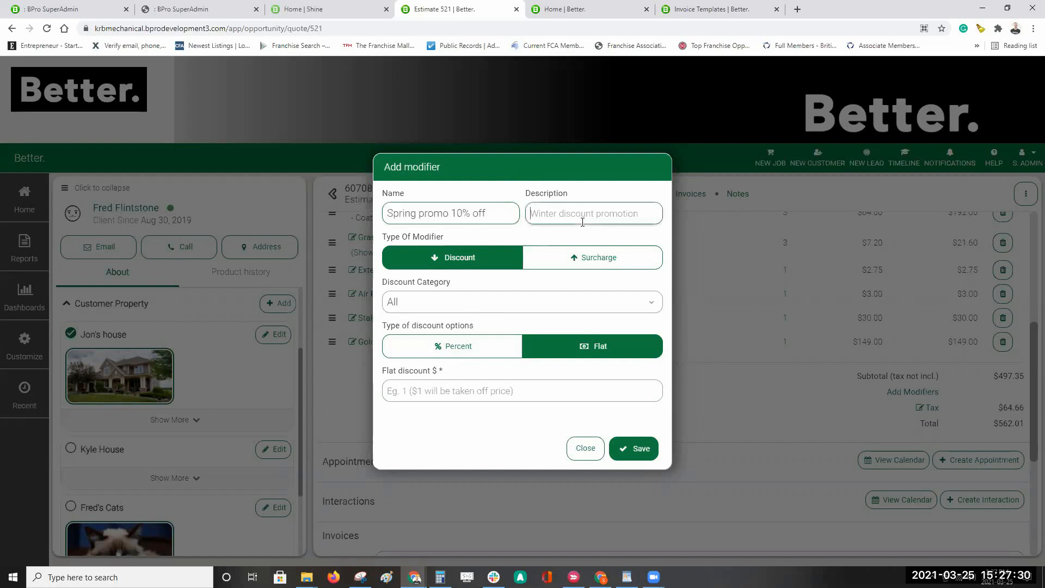
{"action": "key", "text": "ctrl+v"}
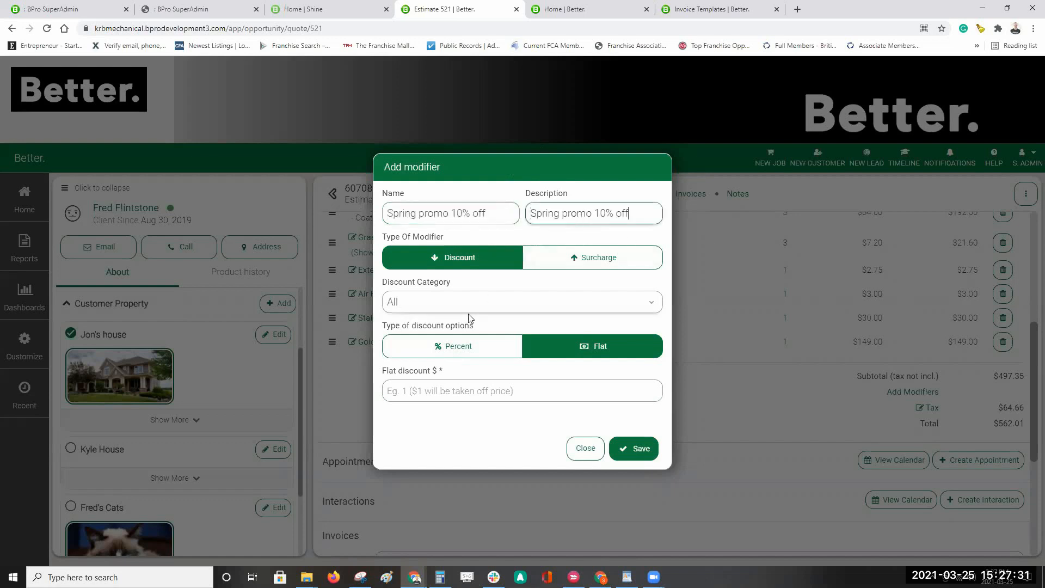
{"action": "left_click", "coordinate": [456, 353]}
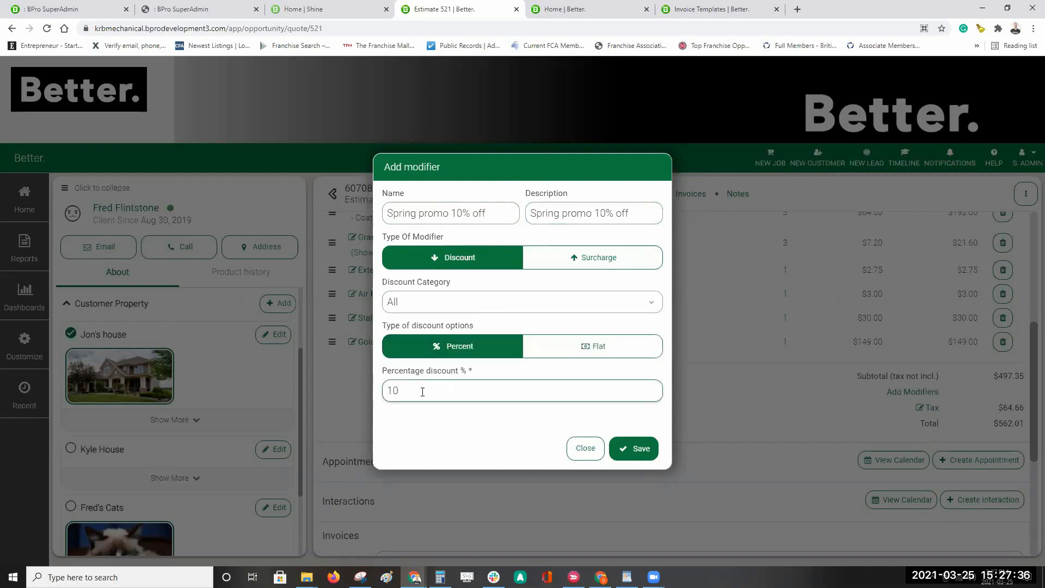
{"action": "left_click", "coordinate": [641, 450]}
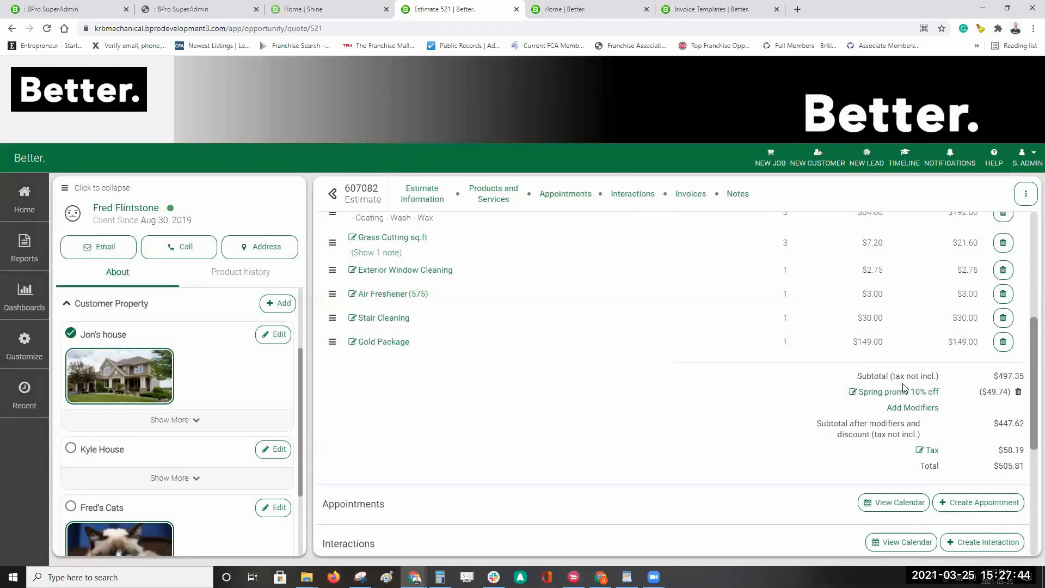
{"action": "left_click", "coordinate": [877, 395]}
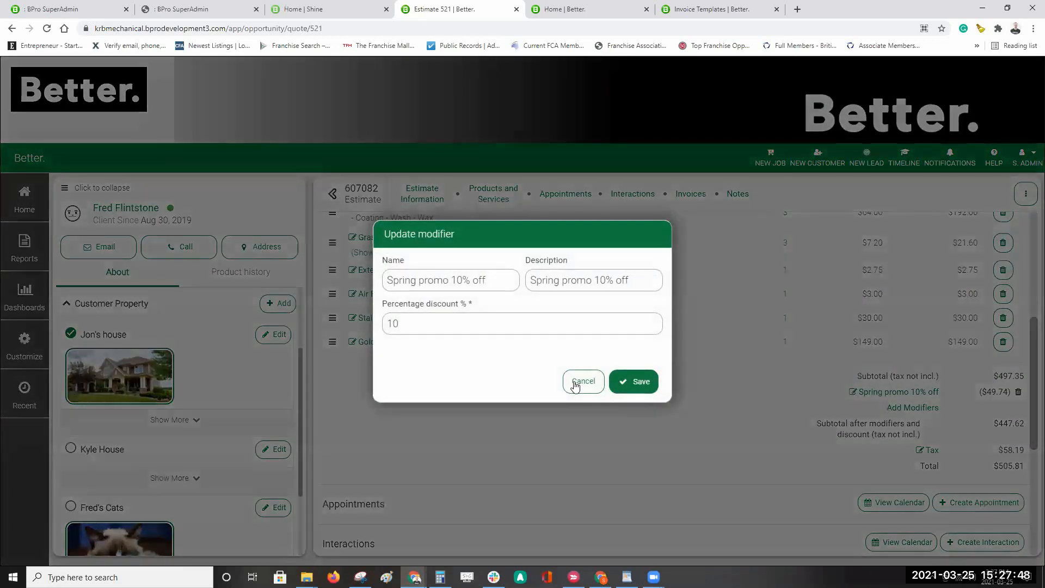
Step: Leave the Spring promo modifier unchanged and start a new modifier set to a flat Surcharge
{"action": "left_click", "coordinate": [575, 383]}
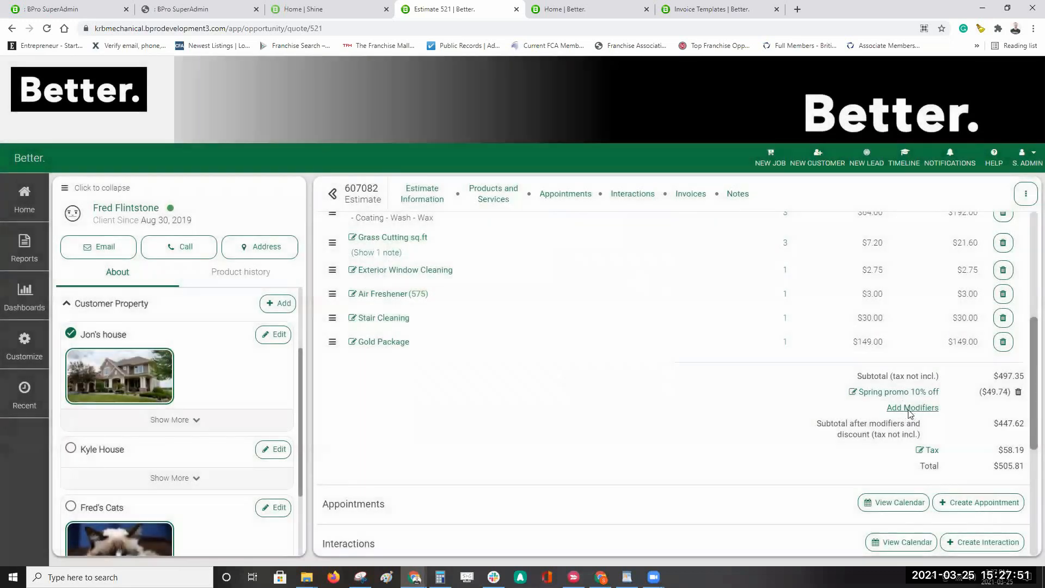
{"action": "left_click", "coordinate": [910, 409]}
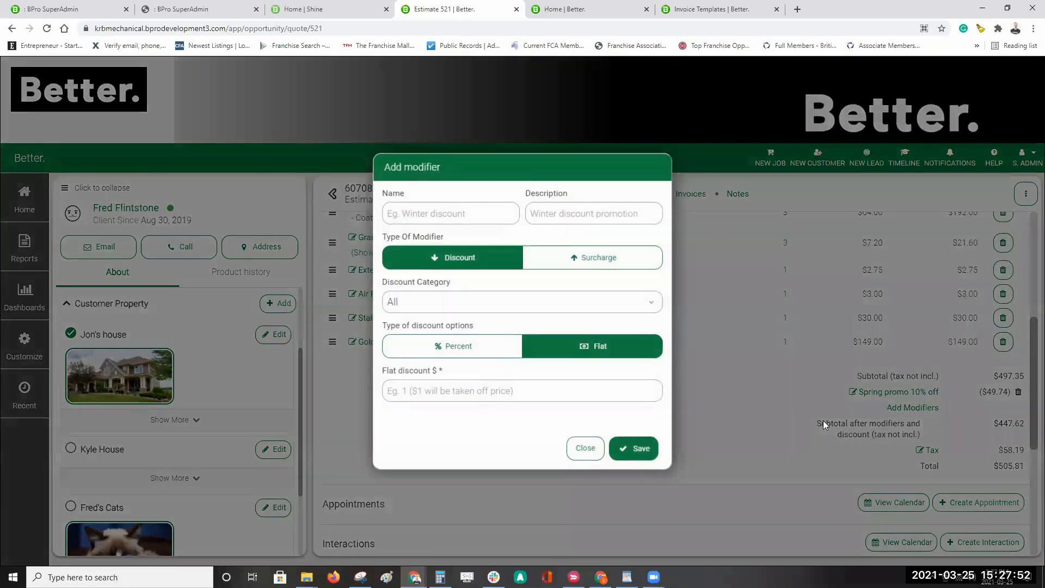
{"action": "left_click", "coordinate": [578, 257]}
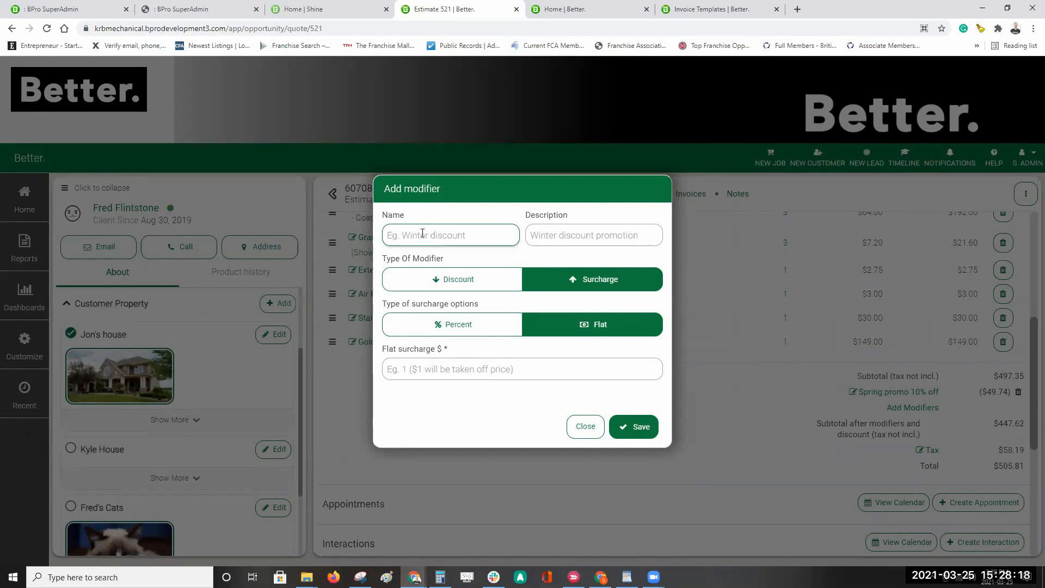
Step: Discard the unsaved surcharge modifier, keeping only the Spring promo discount at $505.81
{"action": "left_click", "coordinate": [415, 206]}
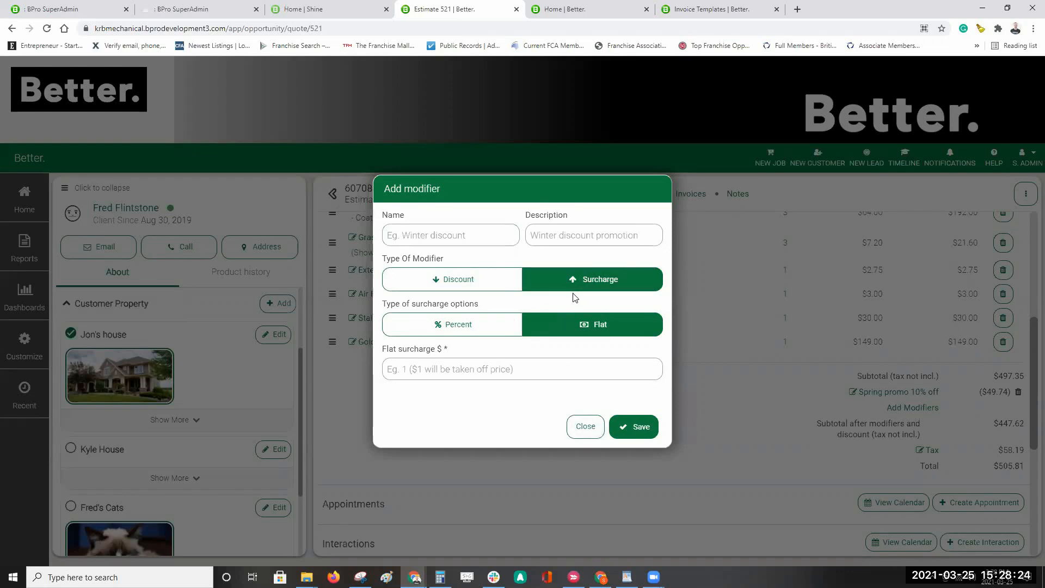
{"action": "left_click", "coordinate": [584, 427]}
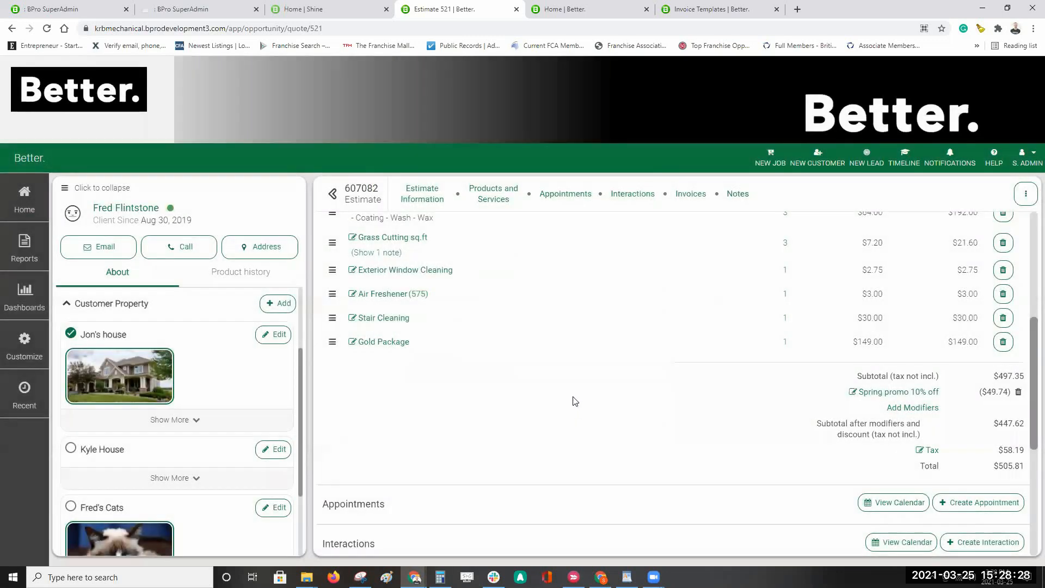
Step: Open the estimate's Opportunity Calendar from the Appointments section, showing March 21st–27th 2021
{"action": "scroll", "coordinate": [576, 401], "scroll_direction": "down", "scroll_amount": 2}
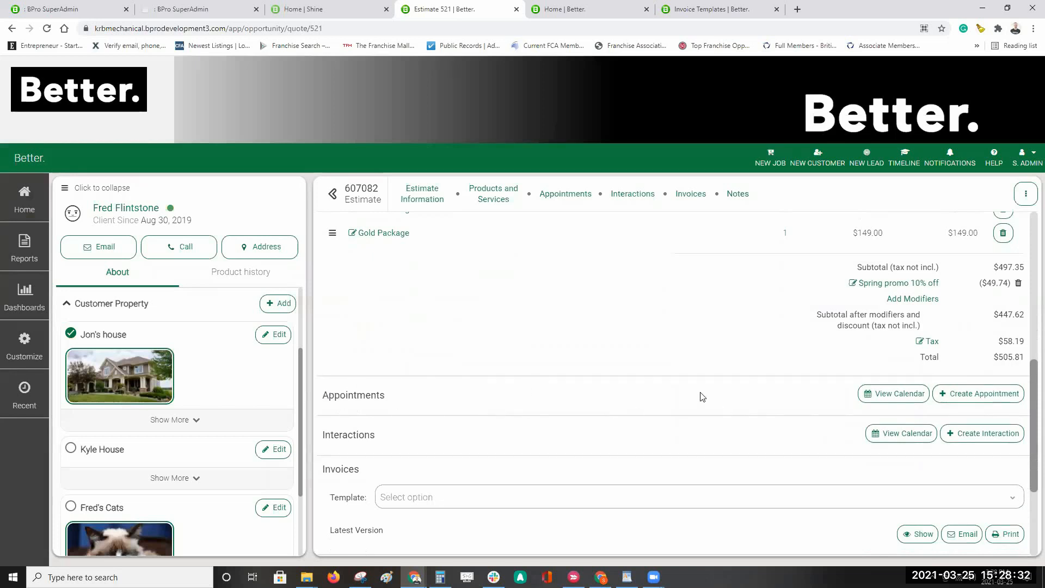
{"action": "scroll", "coordinate": [410, 431], "scroll_direction": "down", "scroll_amount": 3}
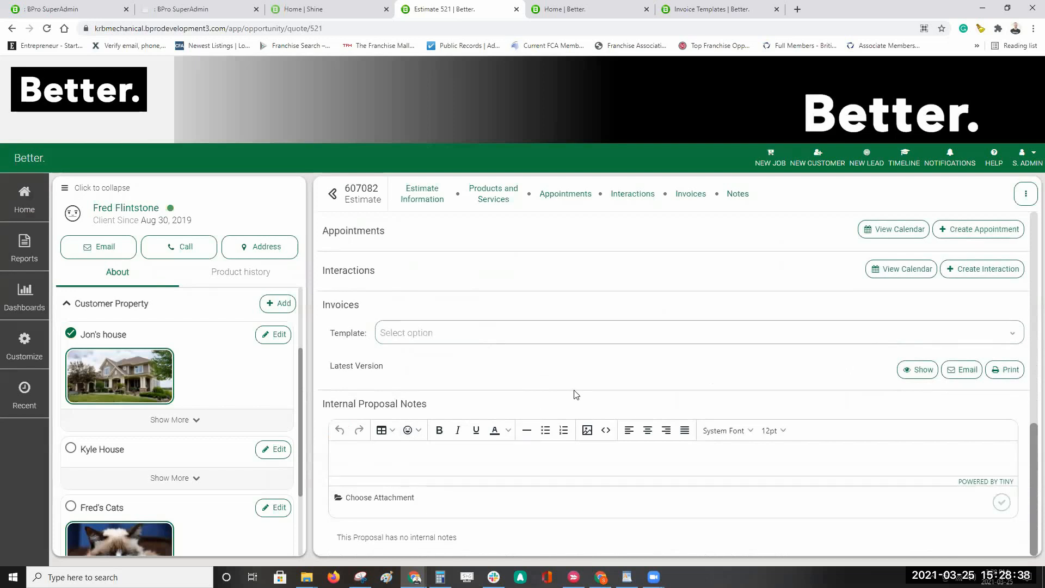
{"action": "scroll", "coordinate": [603, 392], "scroll_direction": "up", "scroll_amount": 2}
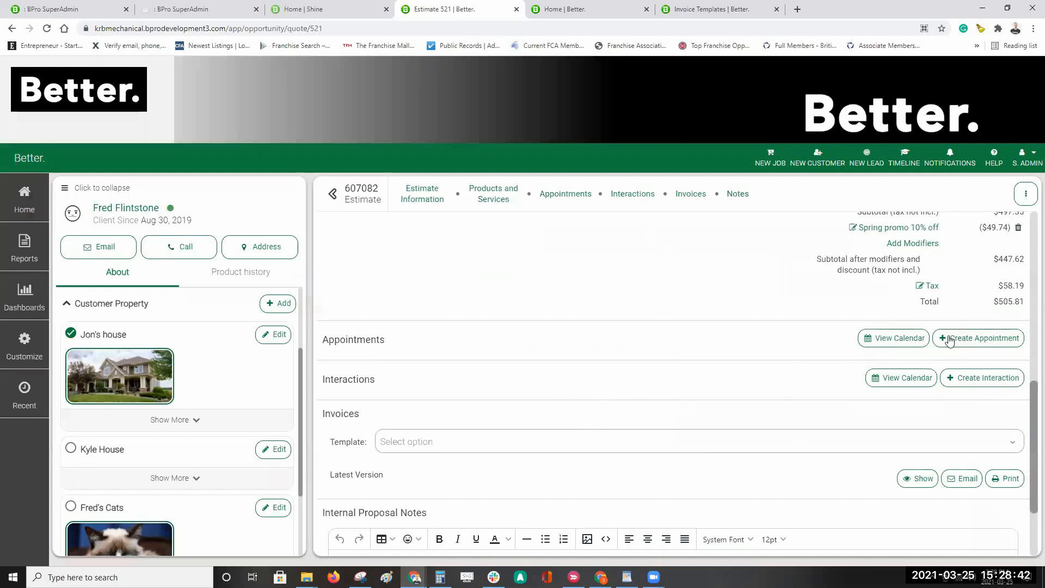
{"action": "scroll", "coordinate": [634, 356], "scroll_direction": "up", "scroll_amount": 3}
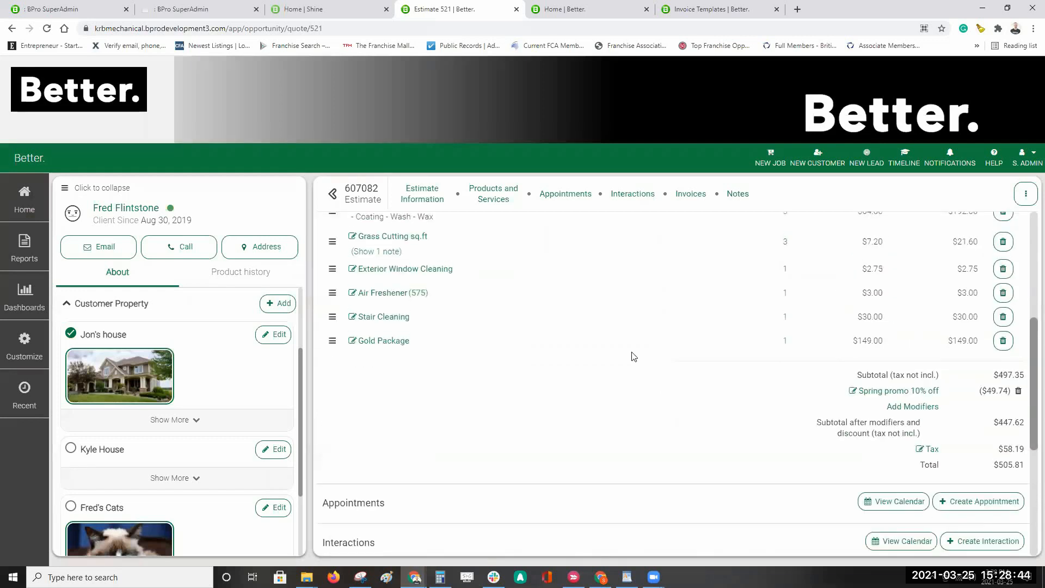
{"action": "scroll", "coordinate": [604, 378], "scroll_direction": "down", "scroll_amount": 2}
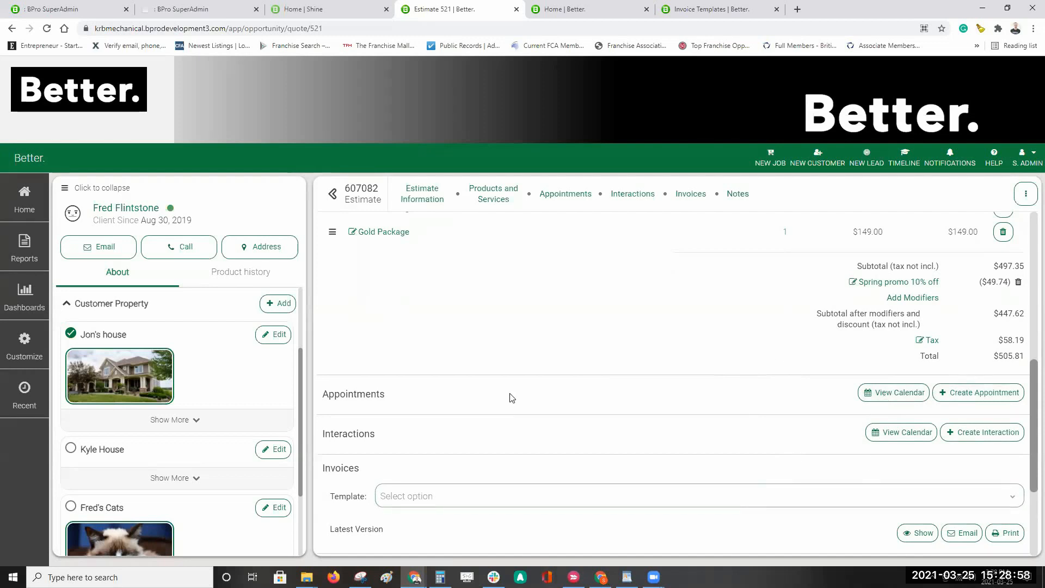
{"action": "left_click", "coordinate": [897, 399]}
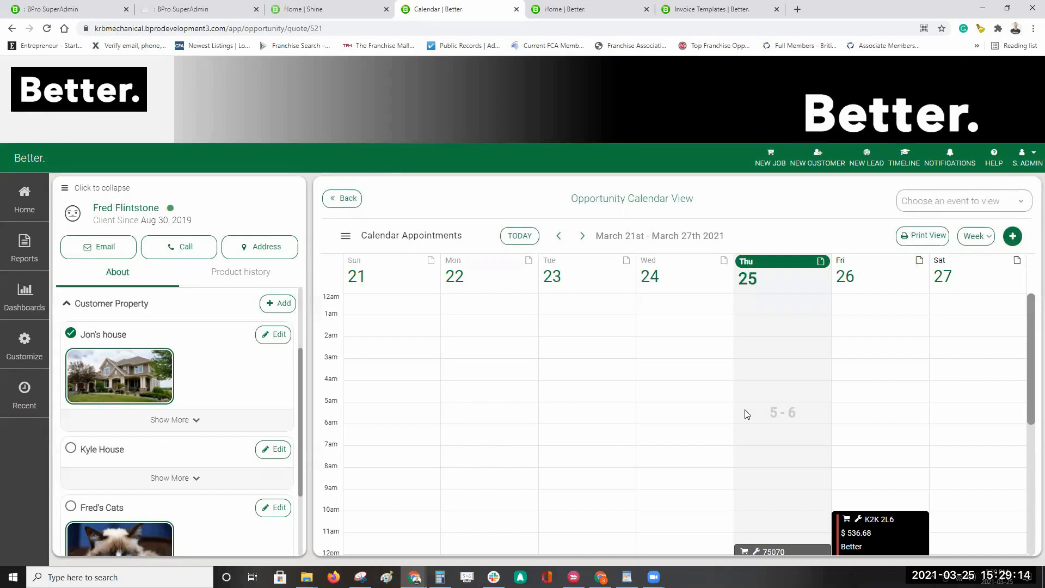
Step: Show the Calendar Appointments side panel with the March 2021 picker and type, job, resource and user filters
{"action": "left_click", "coordinate": [24, 203]}
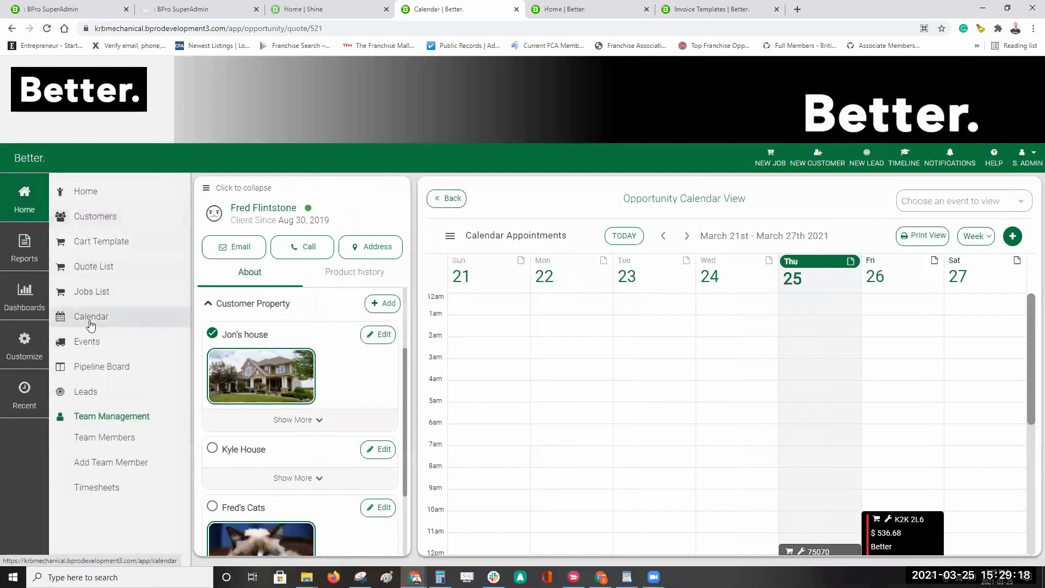
{"action": "left_click", "coordinate": [13, 193]}
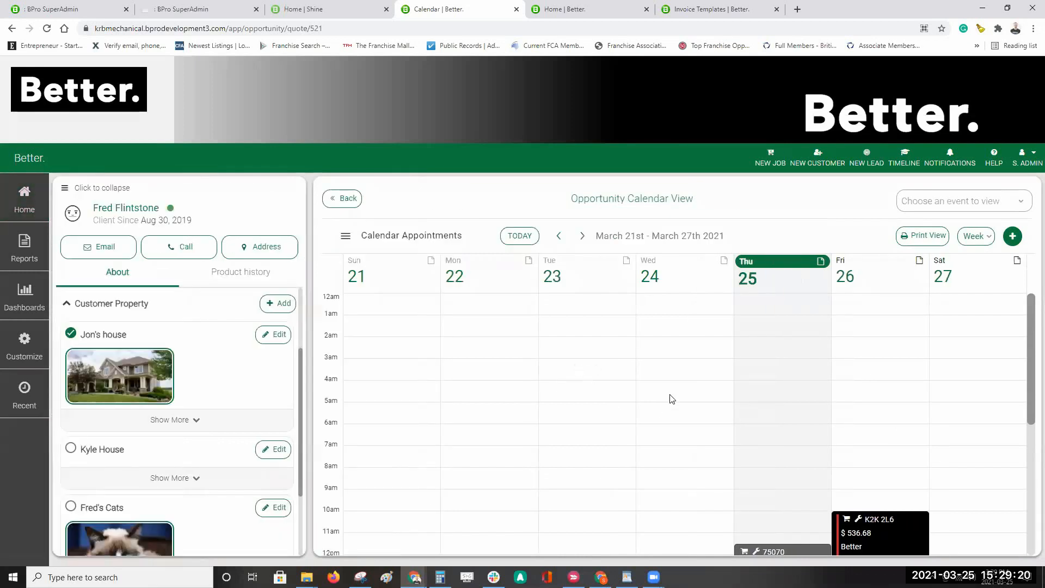
{"action": "left_click", "coordinate": [345, 235]}
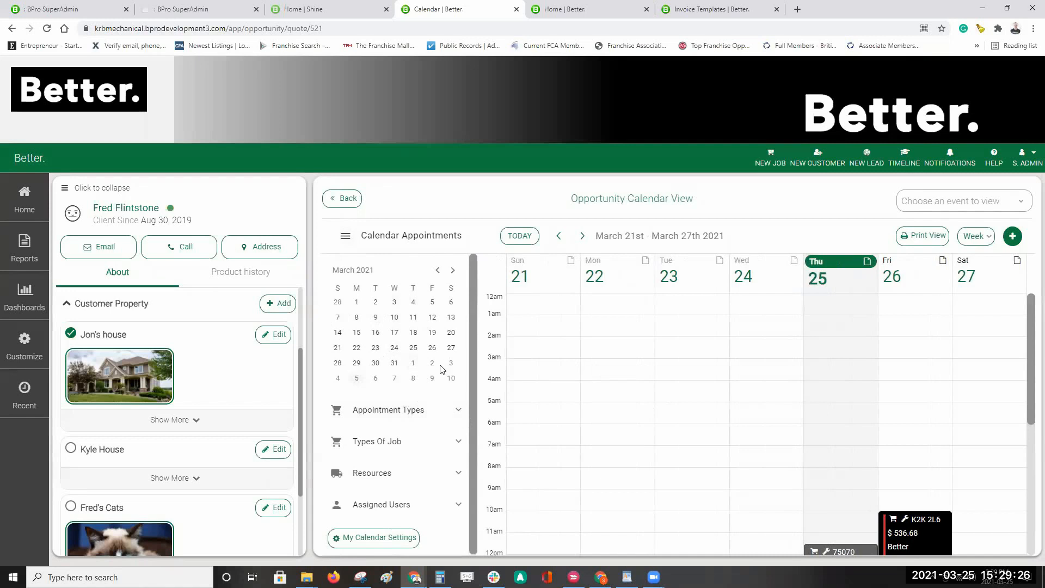
{"action": "left_click", "coordinate": [345, 236]}
{"action": "left_click", "coordinate": [346, 236]}
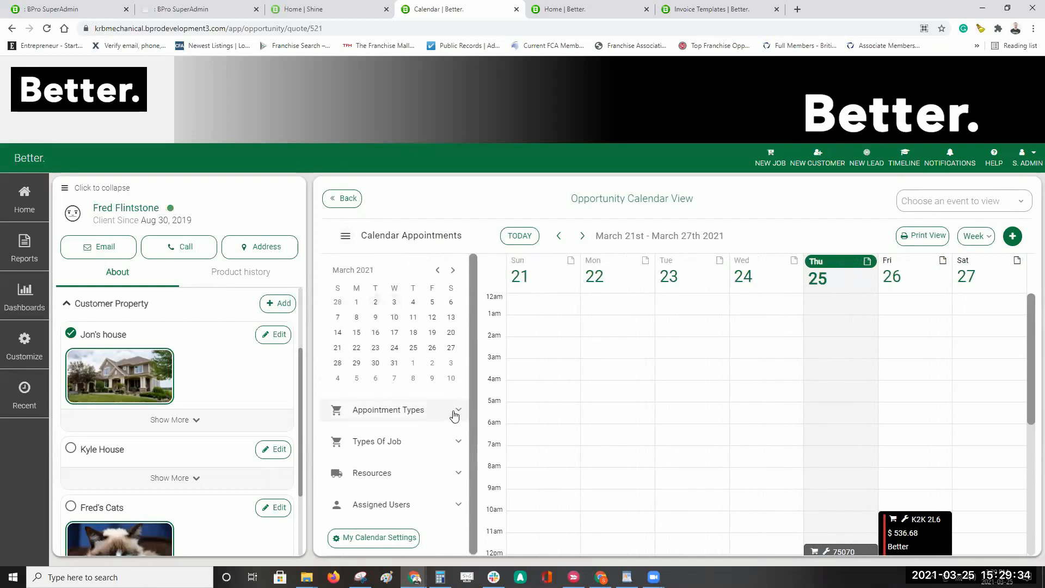
{"action": "left_click", "coordinate": [392, 542]}
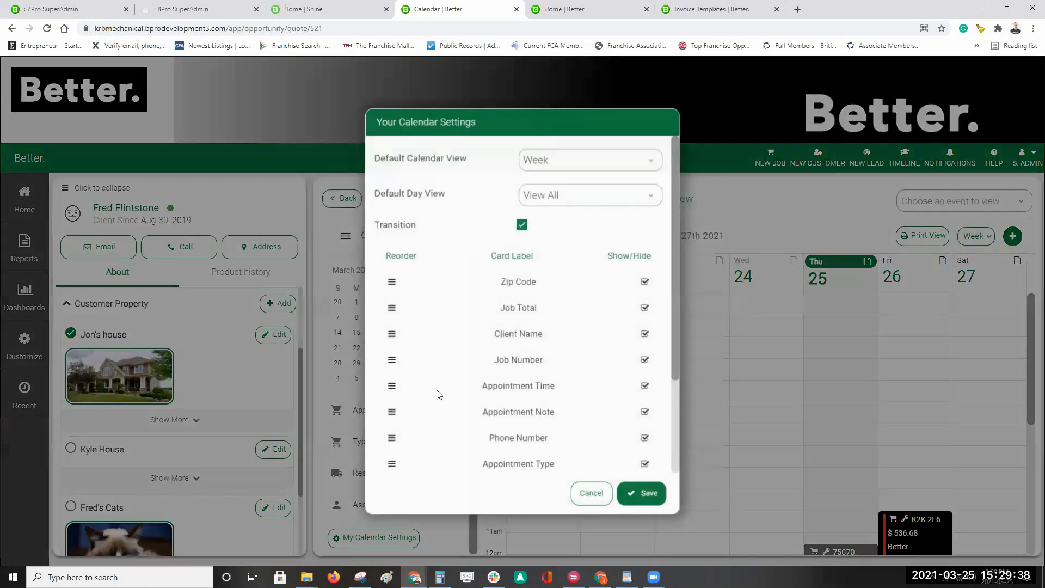
{"action": "left_click", "coordinate": [582, 167]}
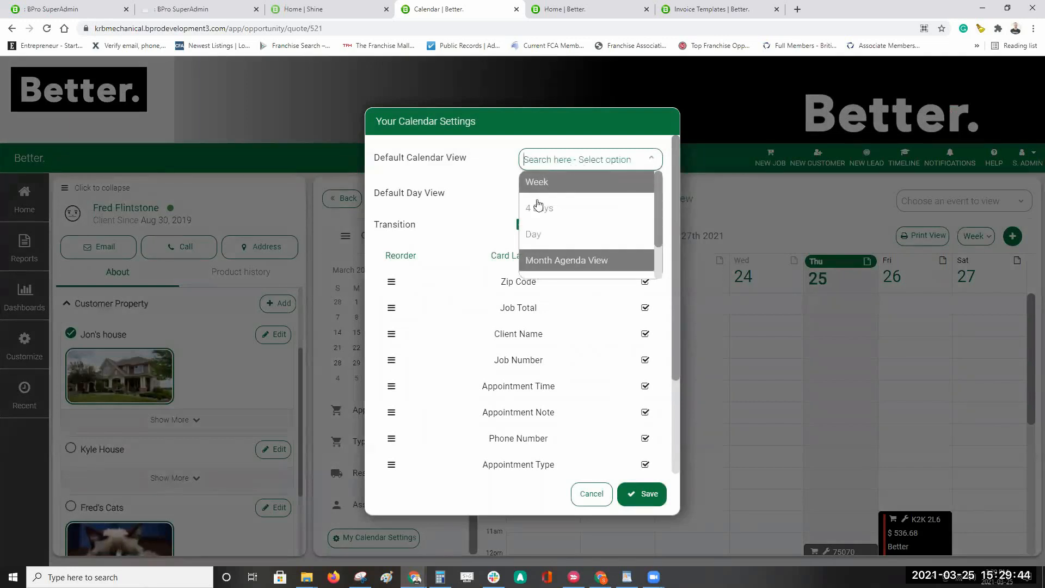
{"action": "scroll", "coordinate": [541, 239], "scroll_direction": "down", "scroll_amount": 2}
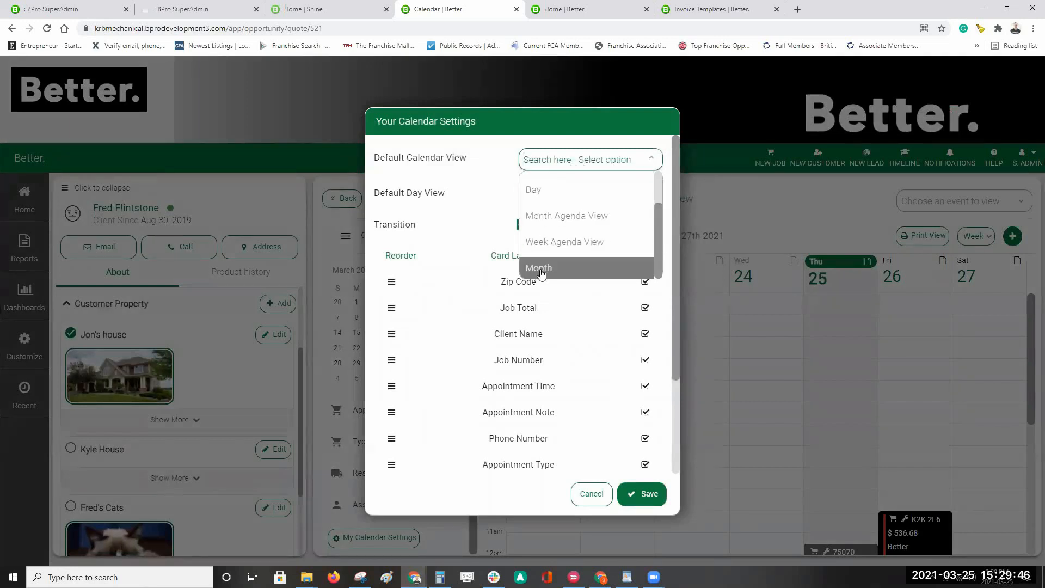
{"action": "left_click", "coordinate": [465, 189]}
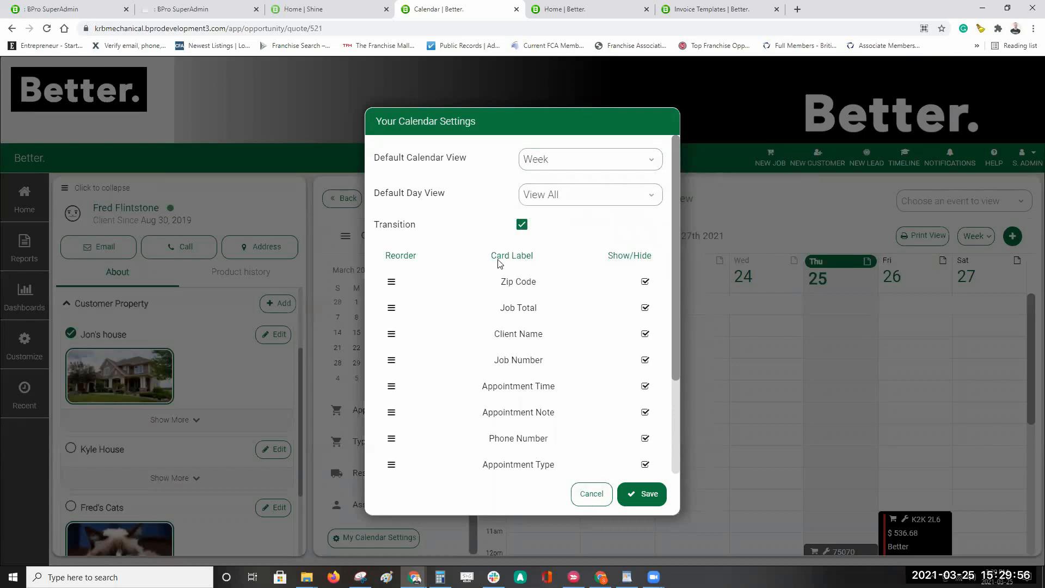
{"action": "left_click", "coordinate": [595, 496]}
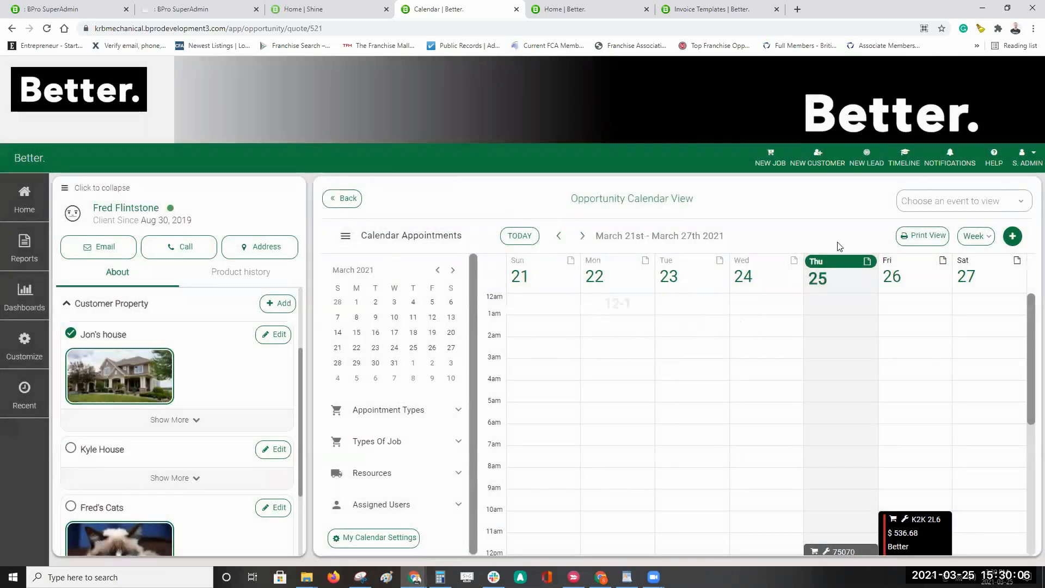
Step: Preview the week's printable appointment list, then return to the week time grid
{"action": "left_click", "coordinate": [929, 246]}
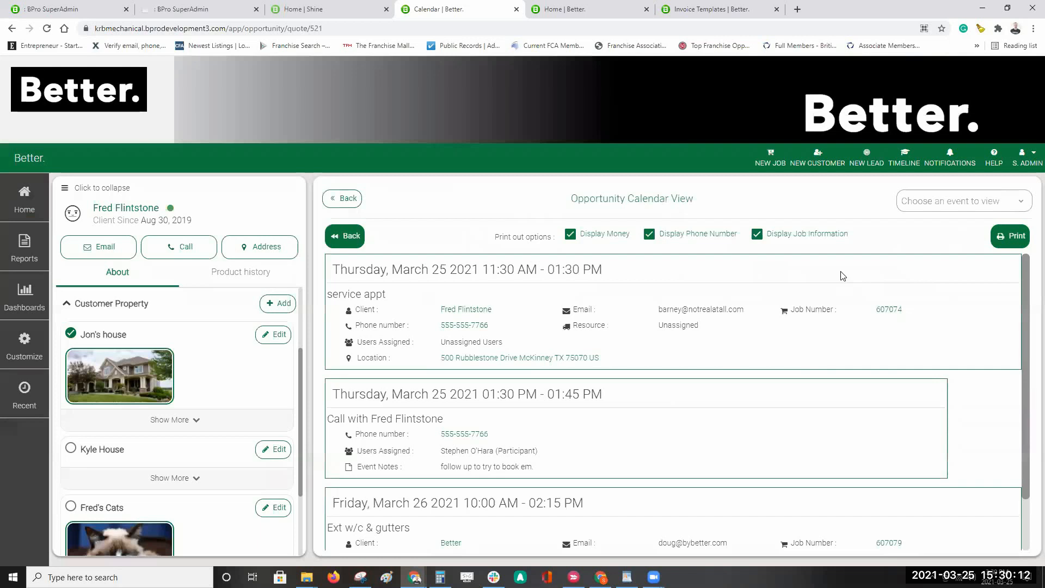
{"action": "left_click", "coordinate": [352, 239]}
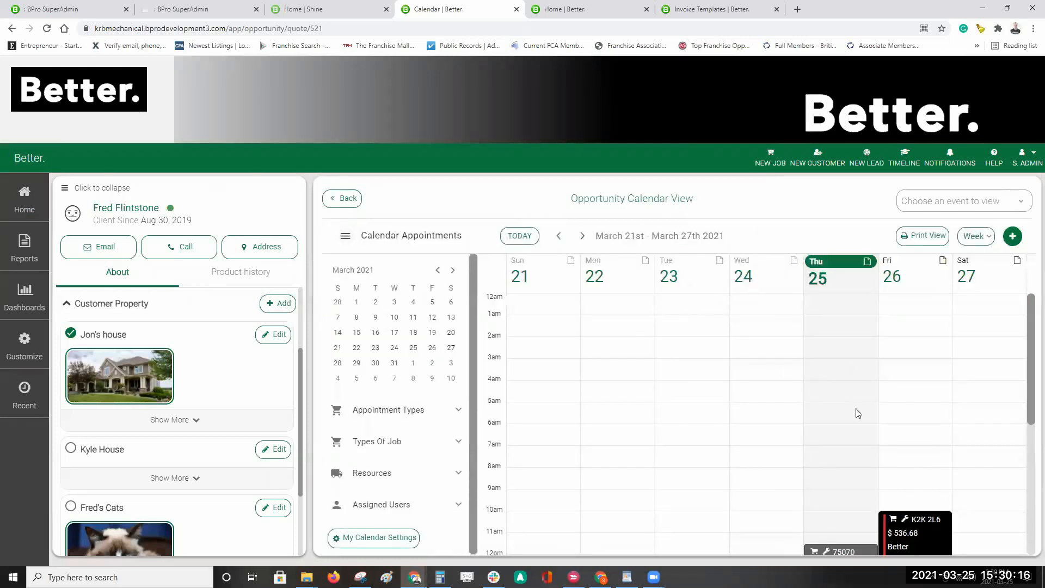
{"action": "scroll", "coordinate": [857, 413], "scroll_direction": "down", "scroll_amount": 2}
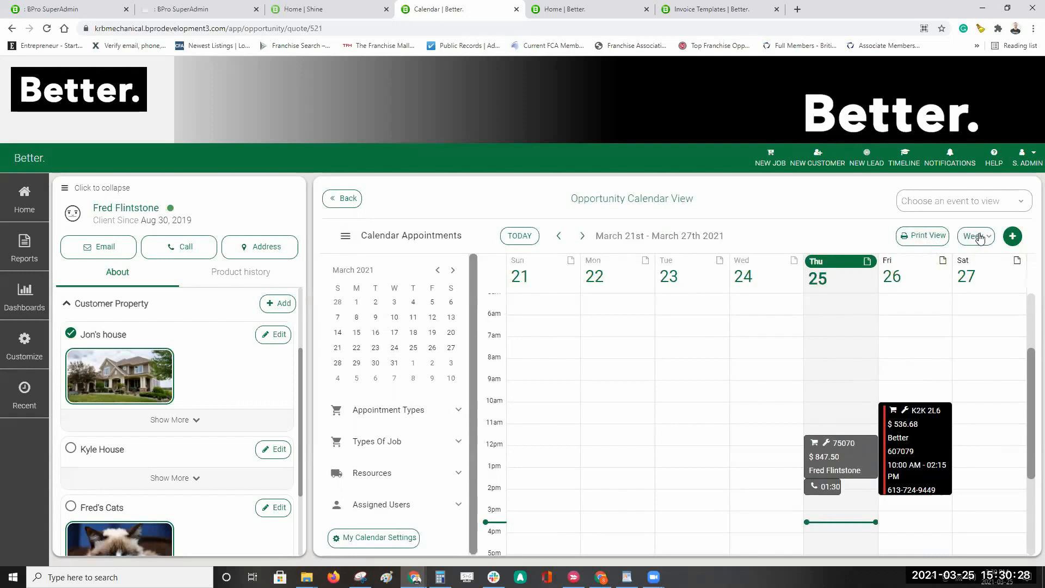
Step: Check the new-event options, then step ahead to the next week and back to March 21st
{"action": "left_click", "coordinate": [1013, 239]}
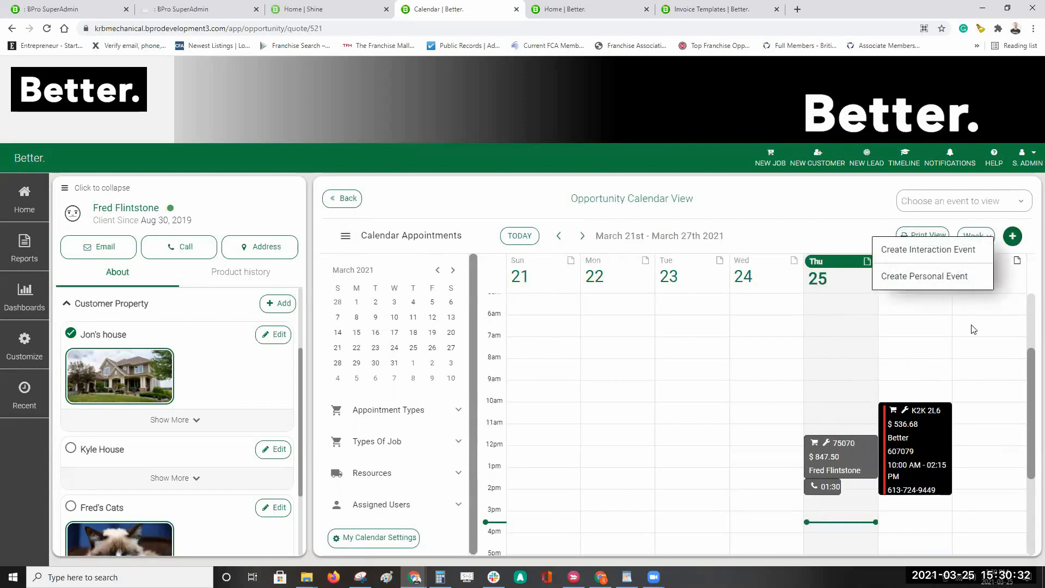
{"action": "left_click", "coordinate": [856, 231]}
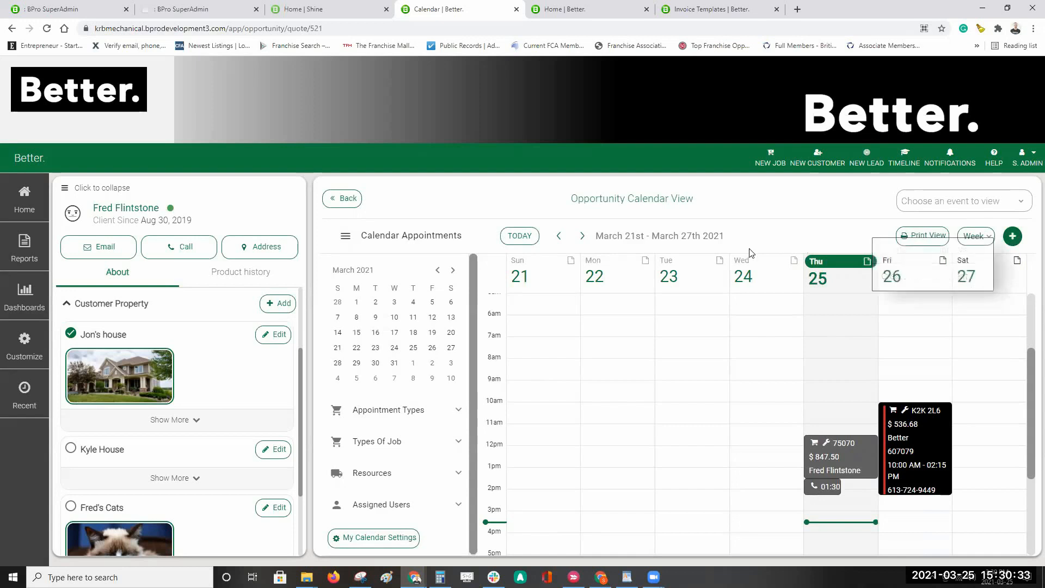
{"action": "left_click", "coordinate": [581, 238]}
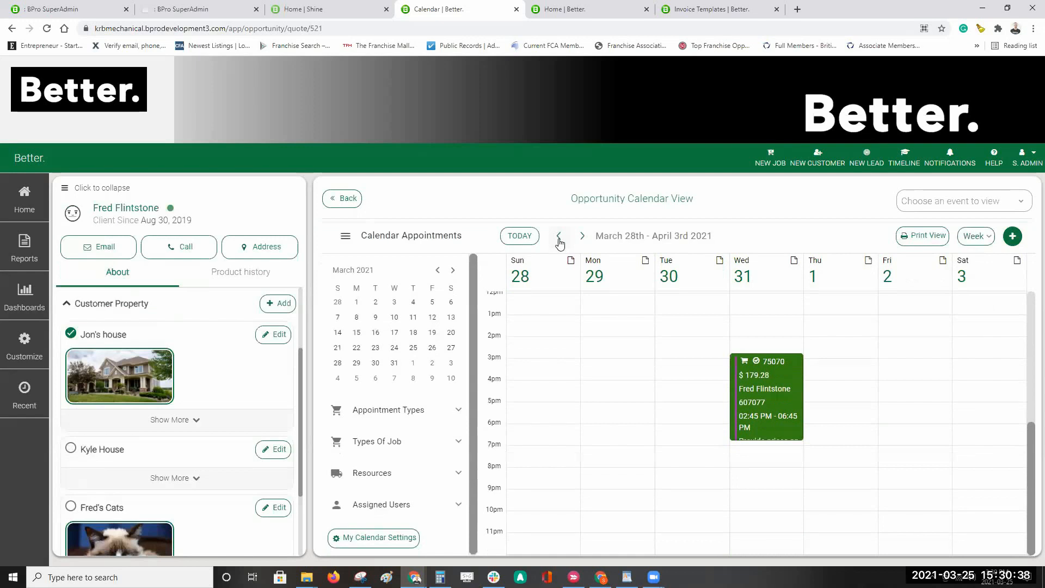
{"action": "left_click", "coordinate": [559, 237]}
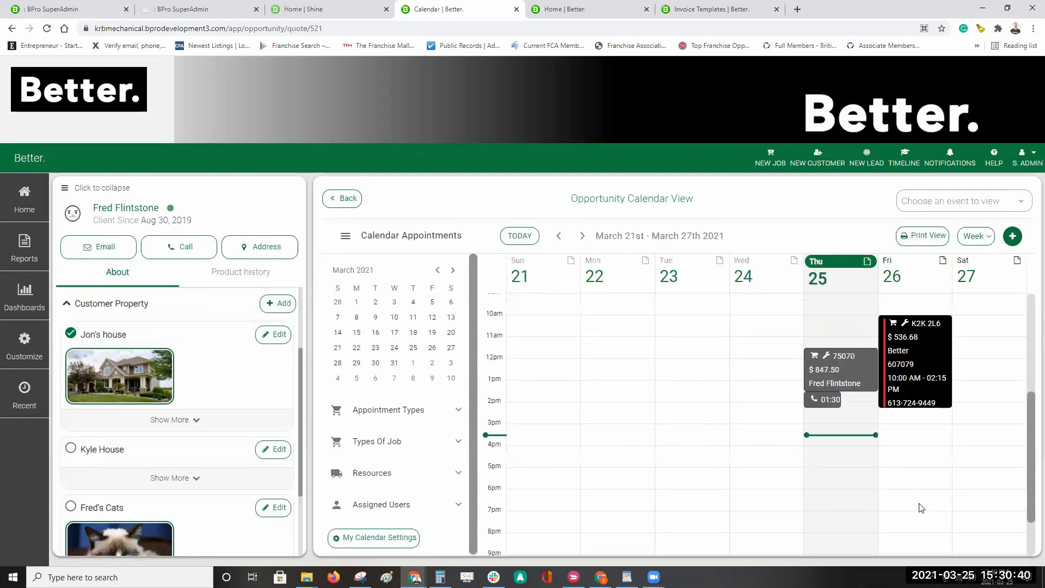
Step: Select Friday 3:15–5:00 pm in the week grid to bring up the create-appointment choices
{"action": "left_click_drag", "start_coordinate": [901, 435], "coordinate": [901, 469]}
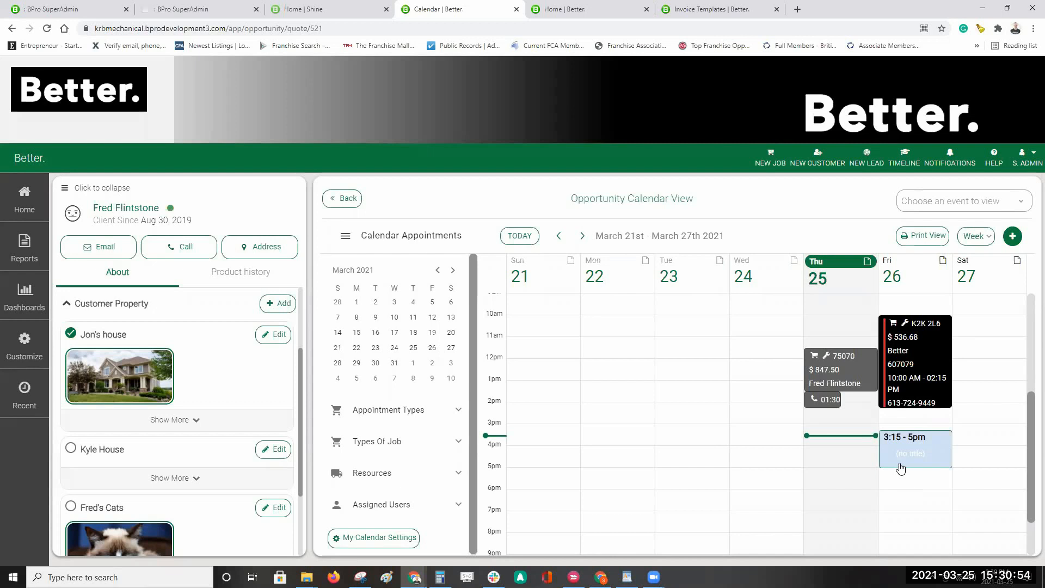
{"action": "left_click_drag", "start_coordinate": [901, 465], "coordinate": [901, 464]}
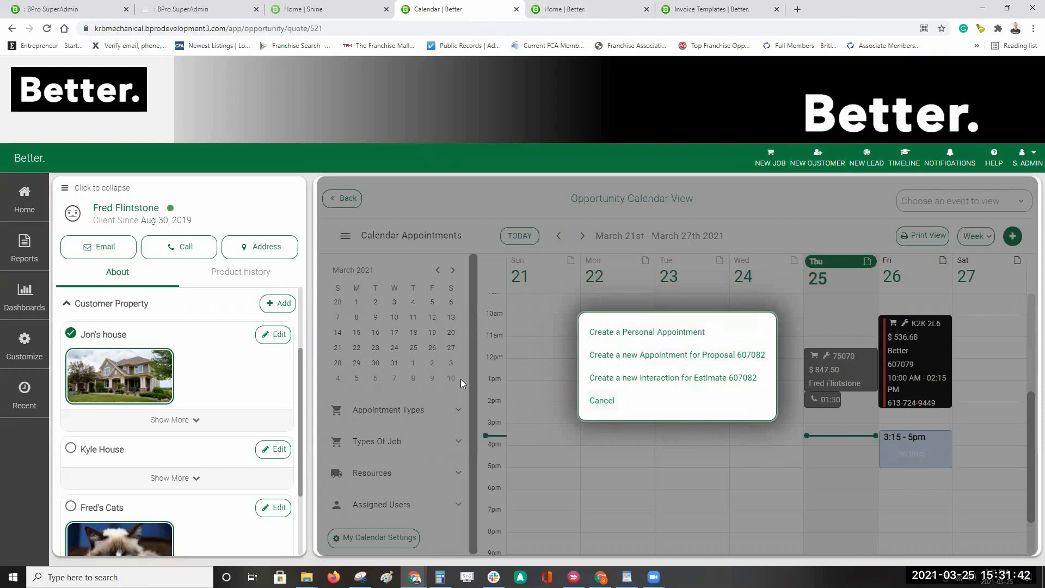
Step: Start a proposal 607082 appointment for Friday Mar 26, 3:15–5:00 pm, named 'On Site assessment'
{"action": "left_click", "coordinate": [755, 359]}
{"action": "left_click", "coordinate": [414, 170]}
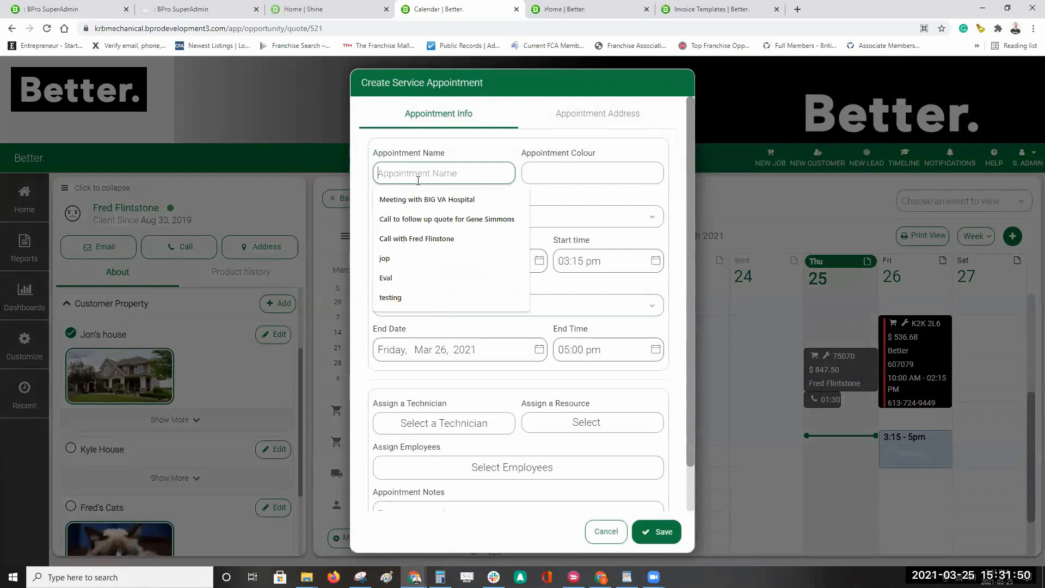
{"action": "type", "text": "On Site assesment"}
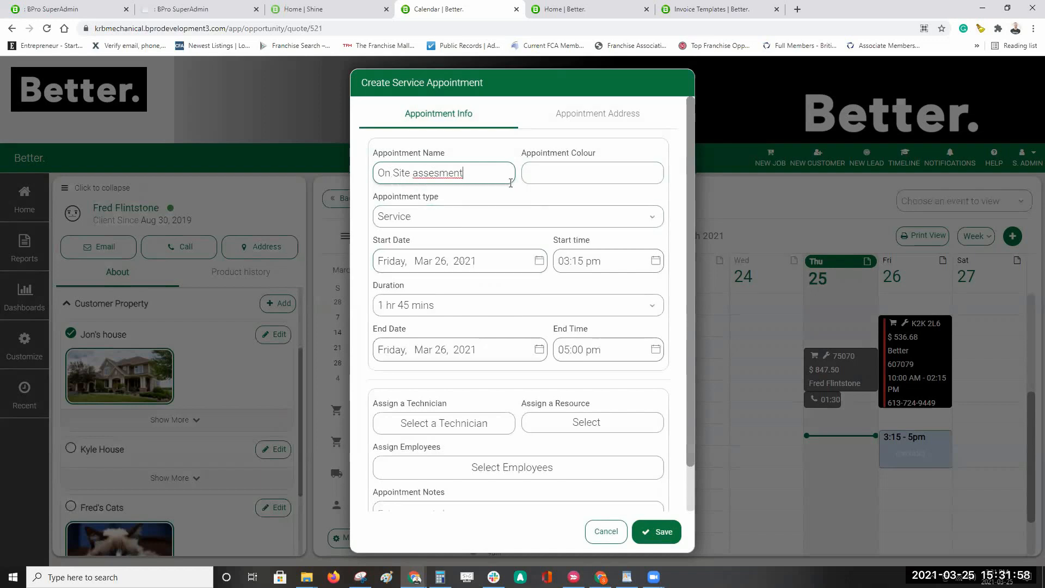
{"action": "left_click", "coordinate": [436, 180]}
{"action": "type", "text": "s"}
{"action": "left_click", "coordinate": [517, 198]}
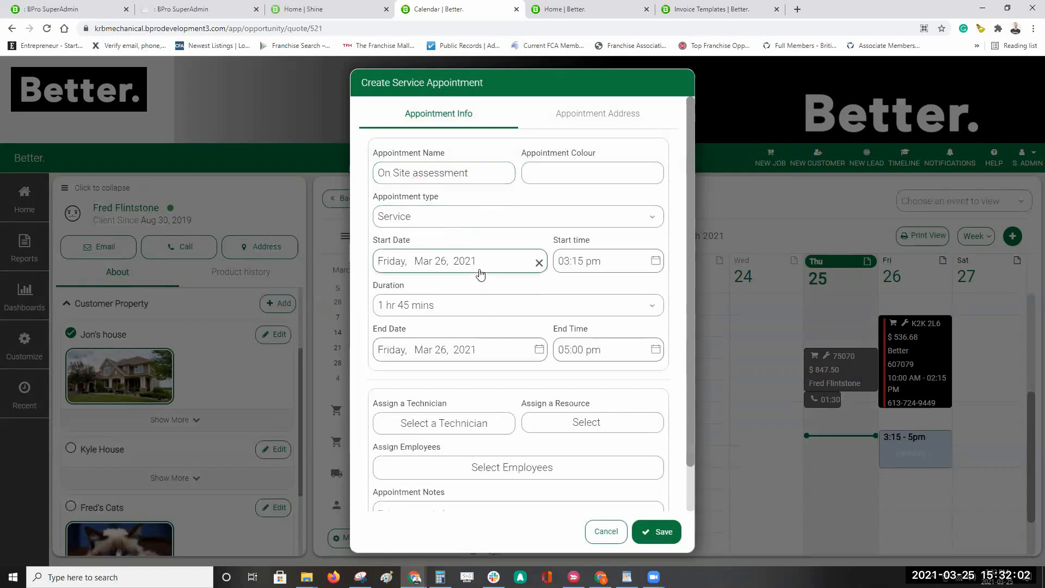
Step: Set the appointment type to Service
{"action": "left_click", "coordinate": [642, 222]}
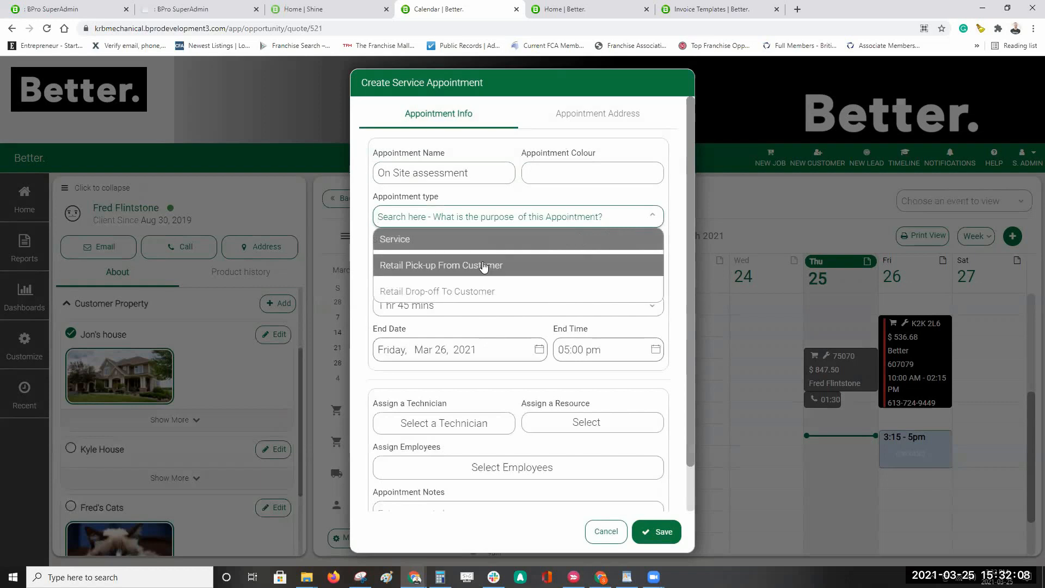
{"action": "scroll", "coordinate": [444, 263], "scroll_direction": "down", "scroll_amount": 1}
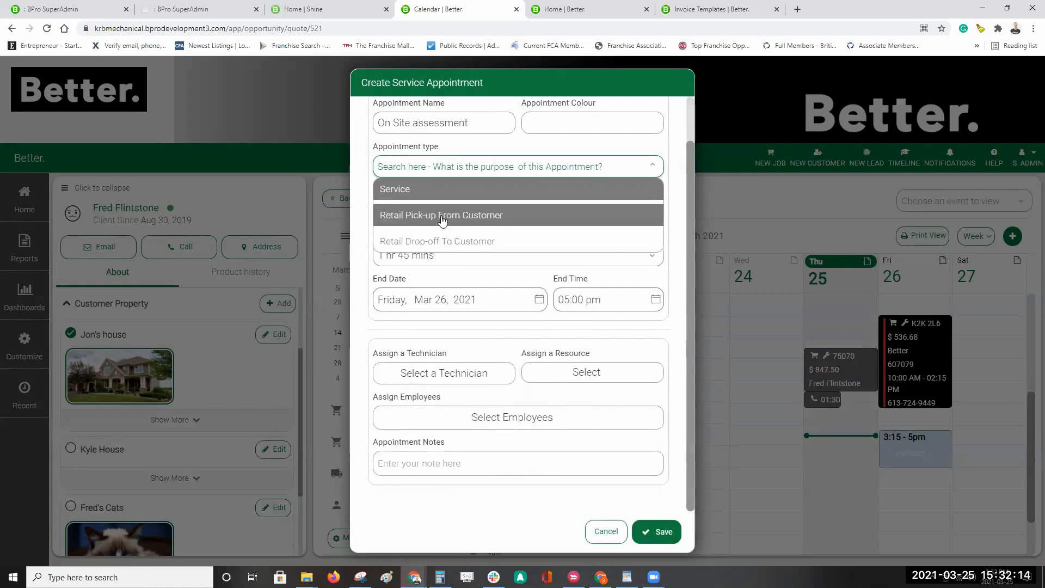
{"action": "left_click", "coordinate": [493, 187]}
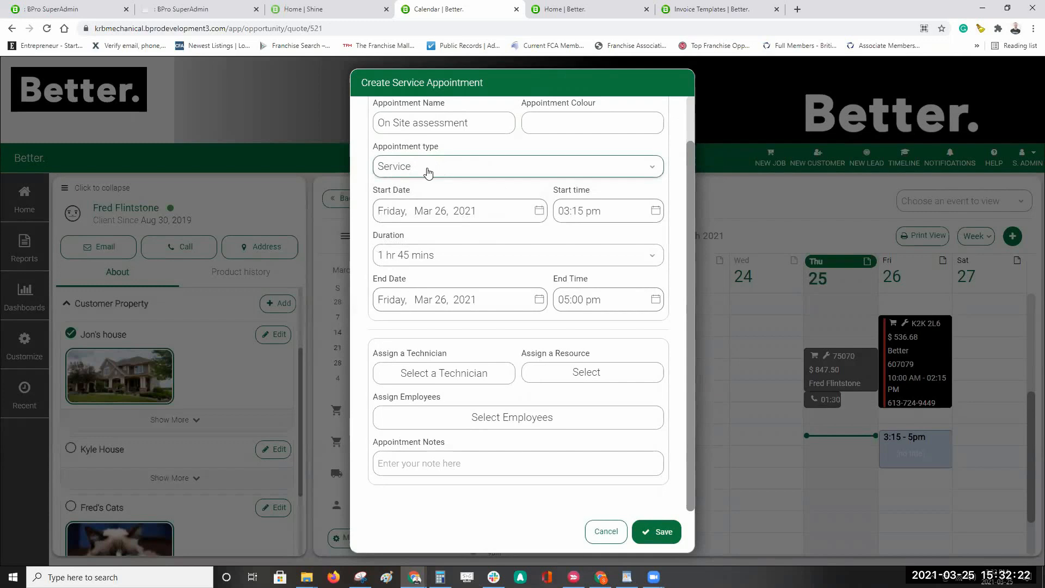
{"action": "left_click", "coordinate": [479, 174]}
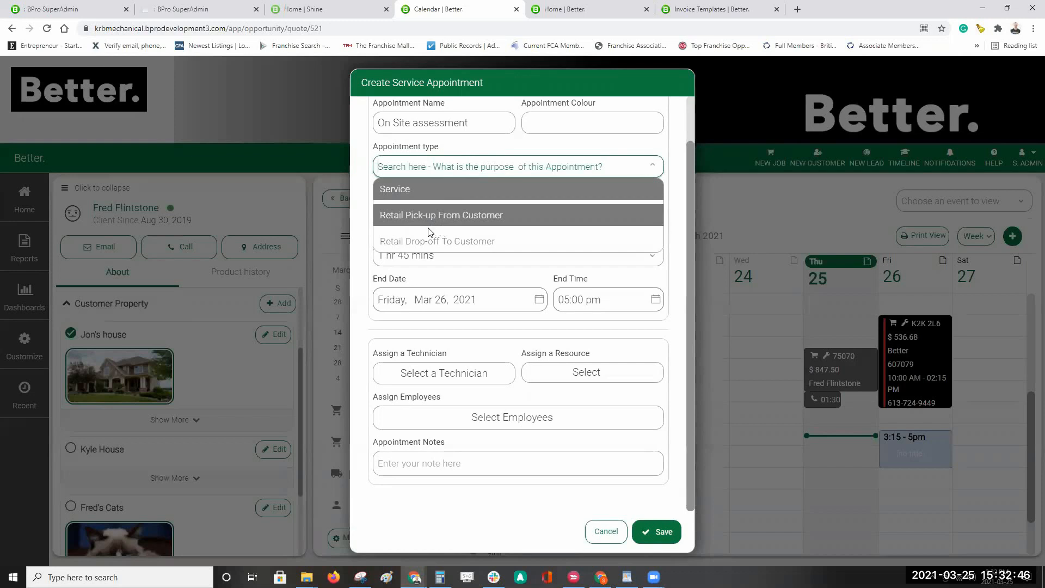
{"action": "left_click", "coordinate": [638, 171]}
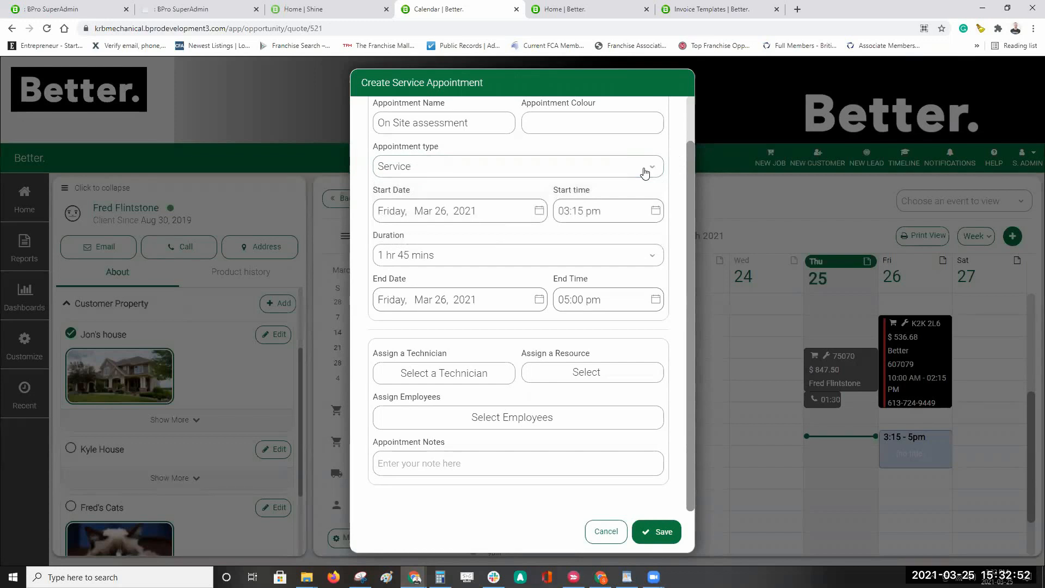
{"action": "left_click", "coordinate": [645, 172]}
{"action": "left_click", "coordinate": [671, 148]}
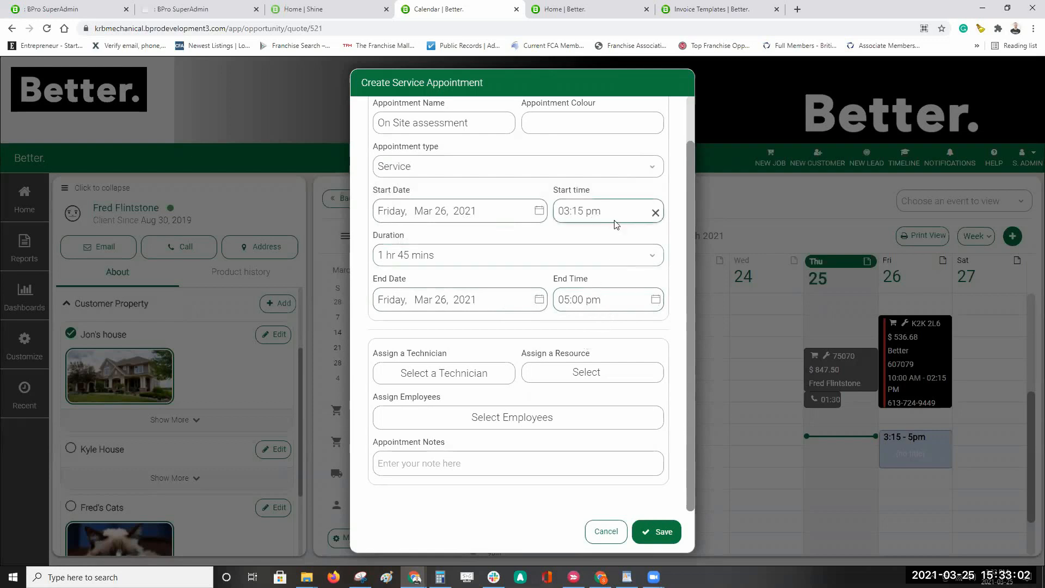
Step: Assign the Corolla as the resource and add two employees to the appointment
{"action": "left_click", "coordinate": [579, 376]}
{"action": "scroll", "coordinate": [571, 301], "scroll_direction": "down", "scroll_amount": 2}
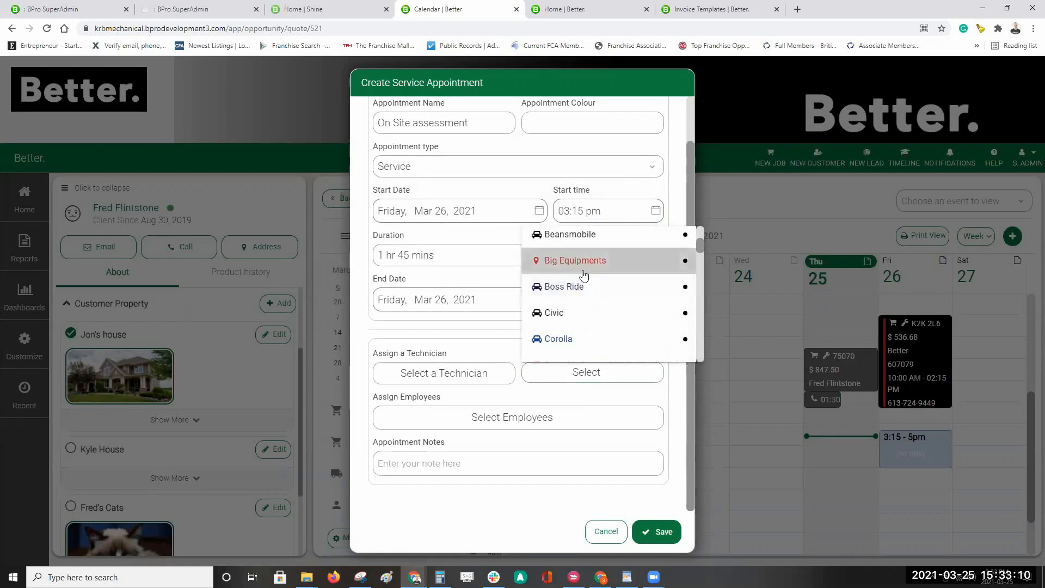
{"action": "left_click", "coordinate": [566, 341]}
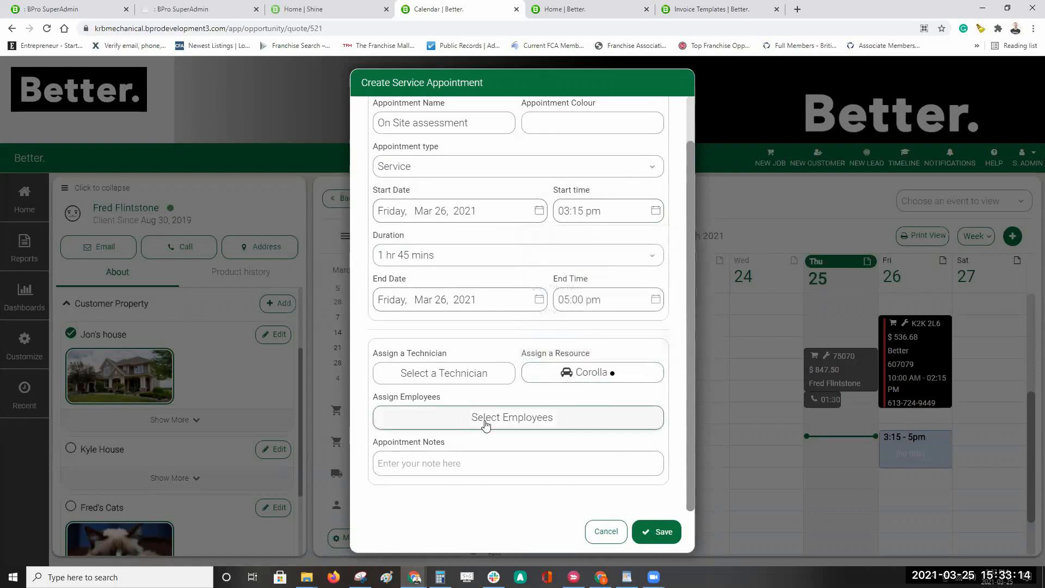
{"action": "left_click", "coordinate": [534, 419]}
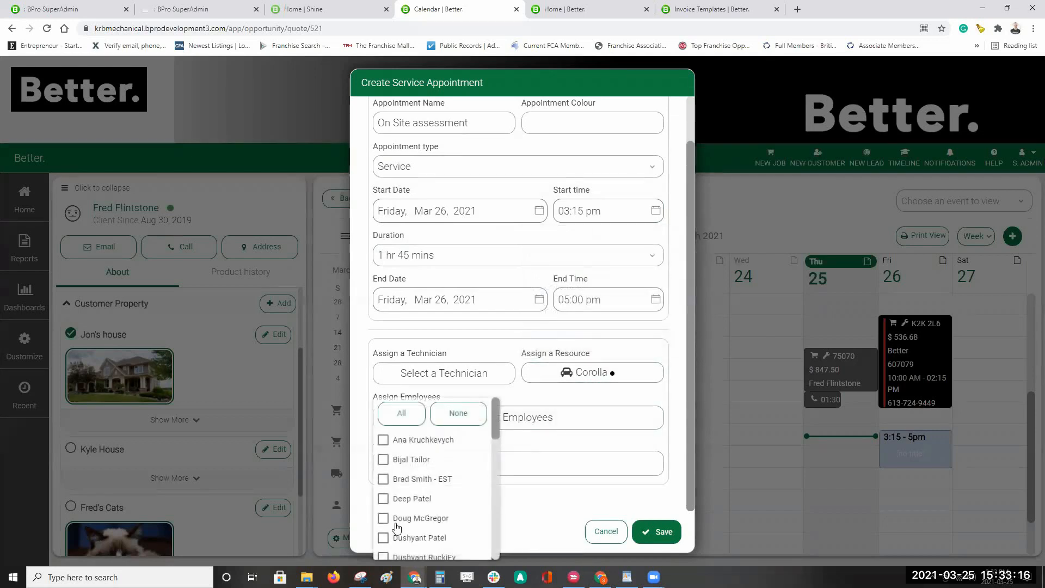
{"action": "left_click", "coordinate": [383, 518]}
{"action": "scroll", "coordinate": [456, 484], "scroll_direction": "down", "scroll_amount": 1}
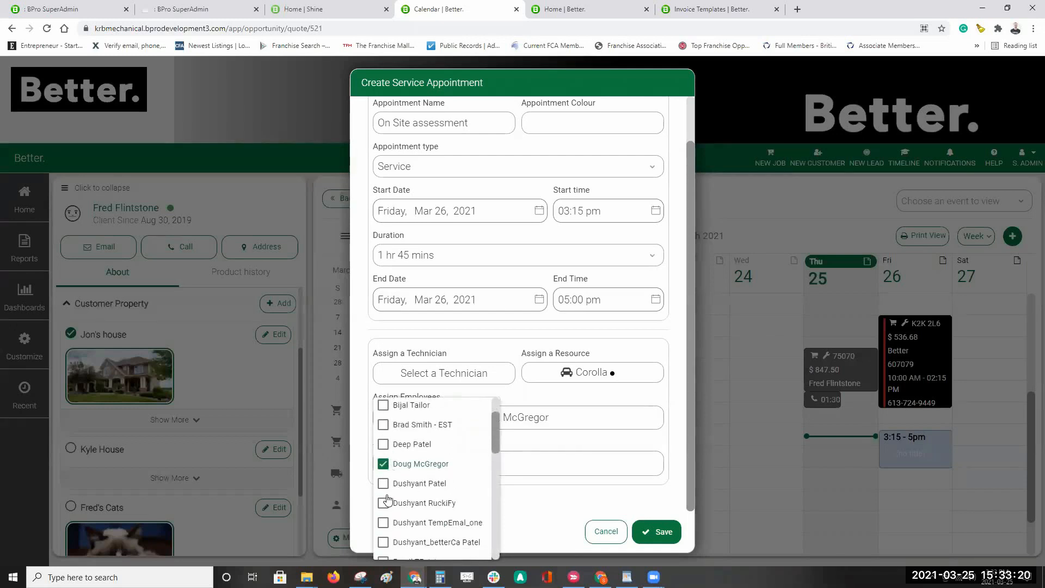
{"action": "left_click", "coordinate": [383, 444]}
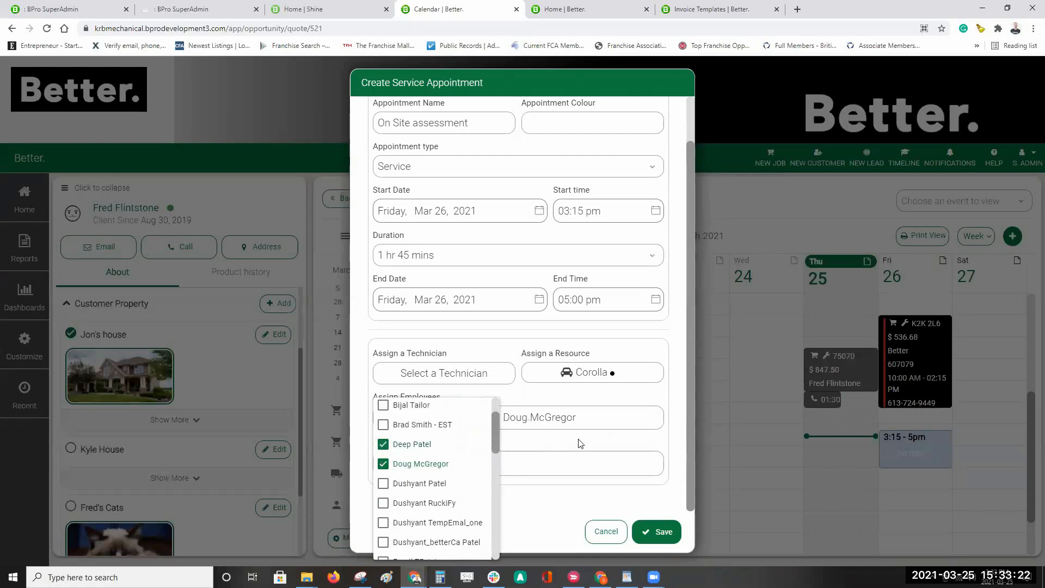
{"action": "left_click", "coordinate": [581, 444]}
Step: Add the note 'Assess the clients needs to build out quote' and save the appointment
{"action": "left_click", "coordinate": [473, 465]}
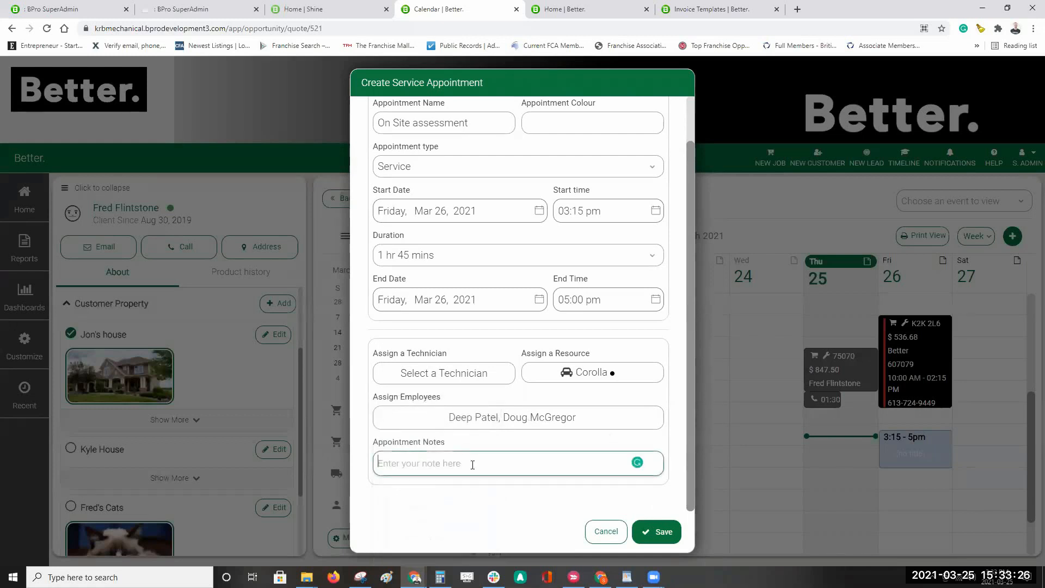
{"action": "type", "text": "Assess the clients needs to build out quote"}
{"action": "left_click", "coordinate": [659, 530]}
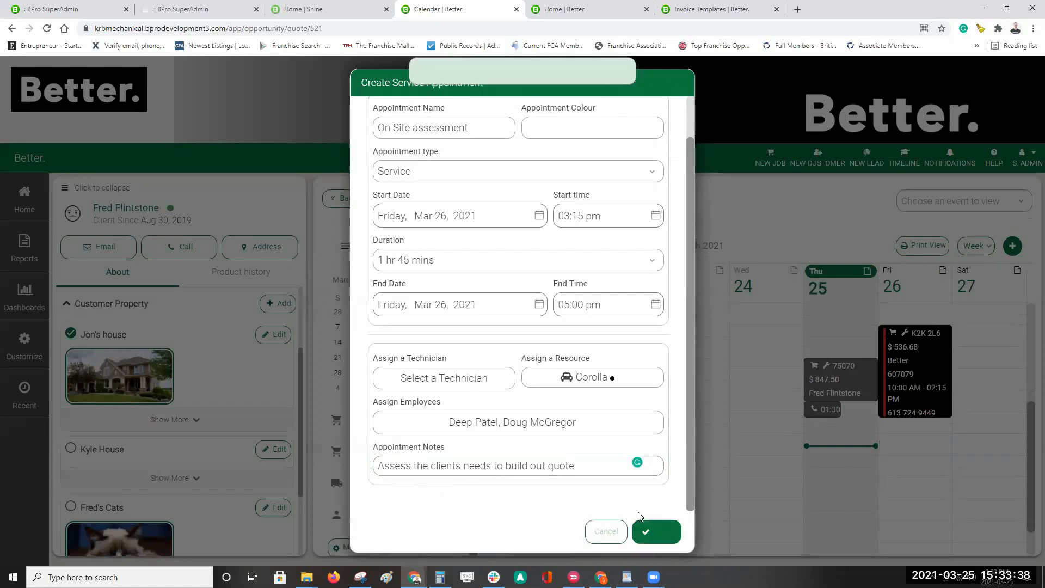
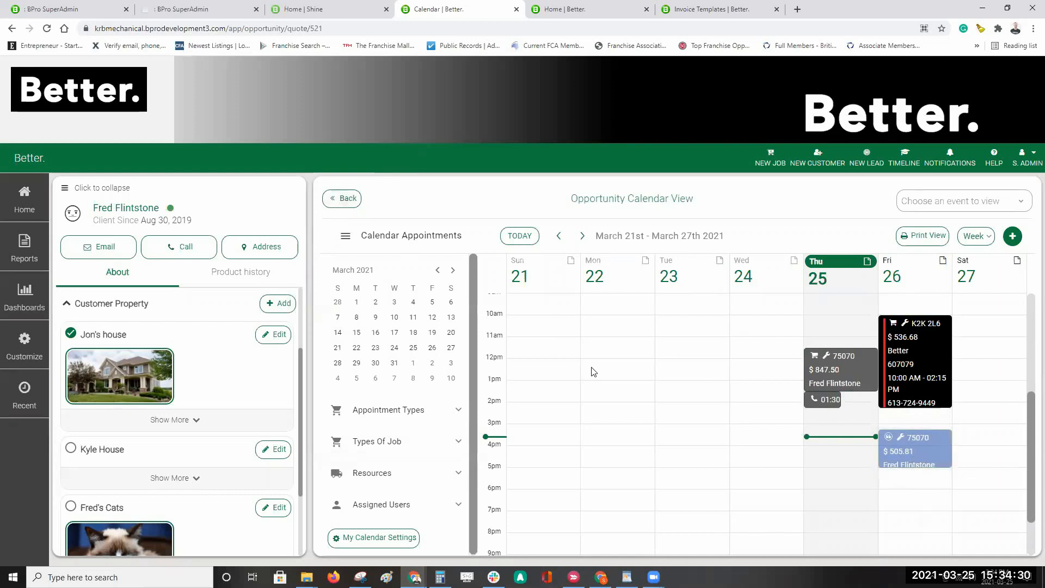
Step: Scroll down to the estimate's Appointments and open the On Site assessment appointment's options menu
{"action": "scroll", "coordinate": [896, 351], "scroll_direction": "down", "scroll_amount": 10}
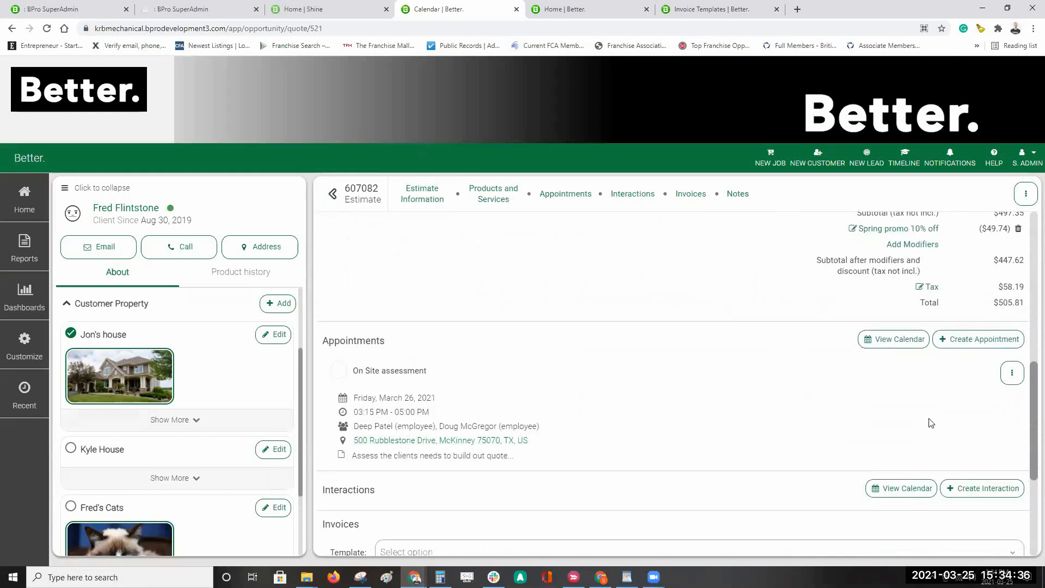
{"action": "left_click", "coordinate": [1012, 376]}
Step: Recolour the On Site assessment appointment purple, then begin a new service appointment
{"action": "left_click", "coordinate": [953, 398]}
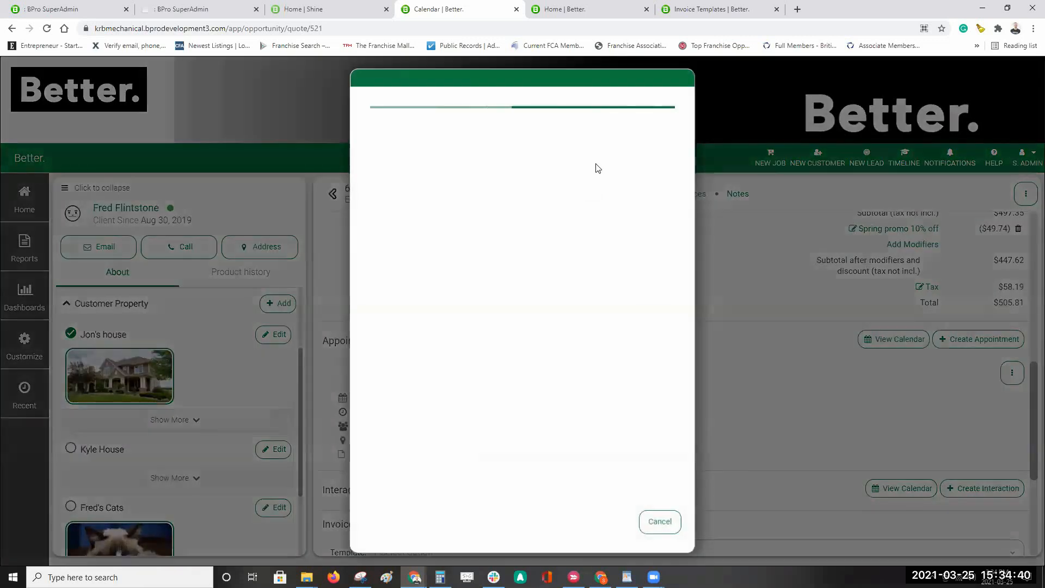
{"action": "left_click", "coordinate": [602, 175]}
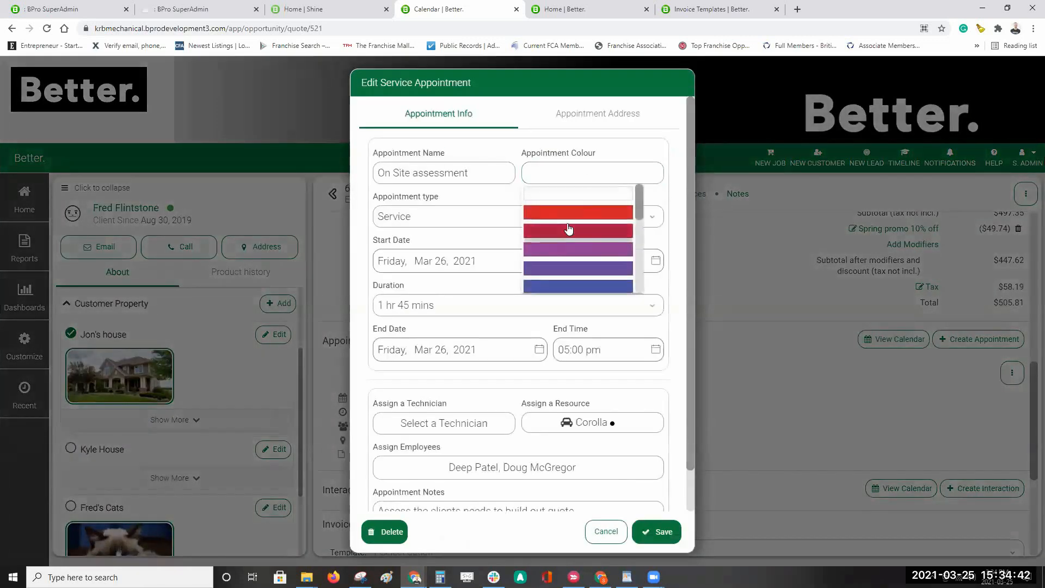
{"action": "left_click", "coordinate": [581, 261]}
{"action": "left_click", "coordinate": [657, 526]}
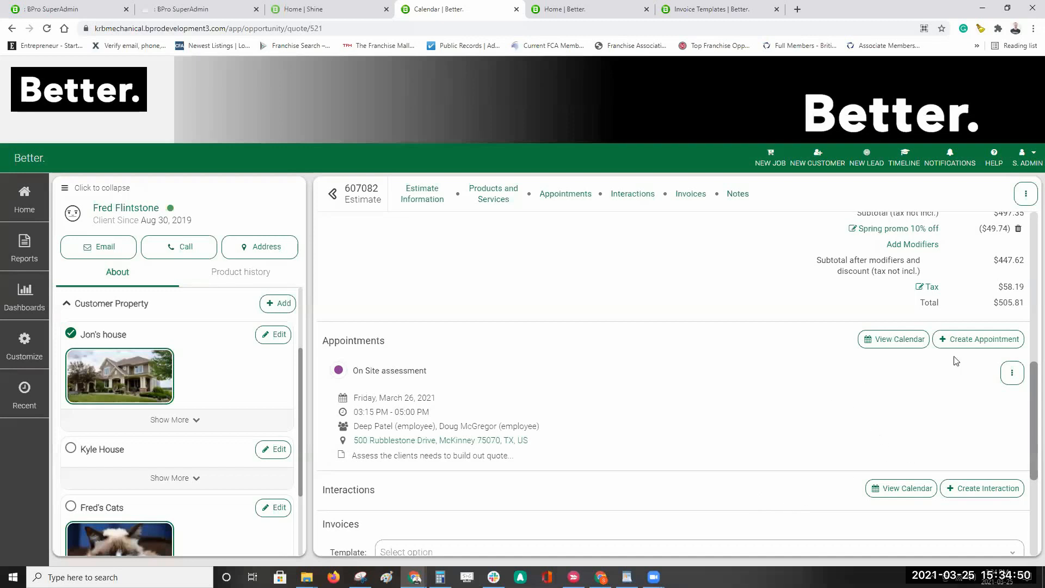
{"action": "left_click", "coordinate": [1001, 348]}
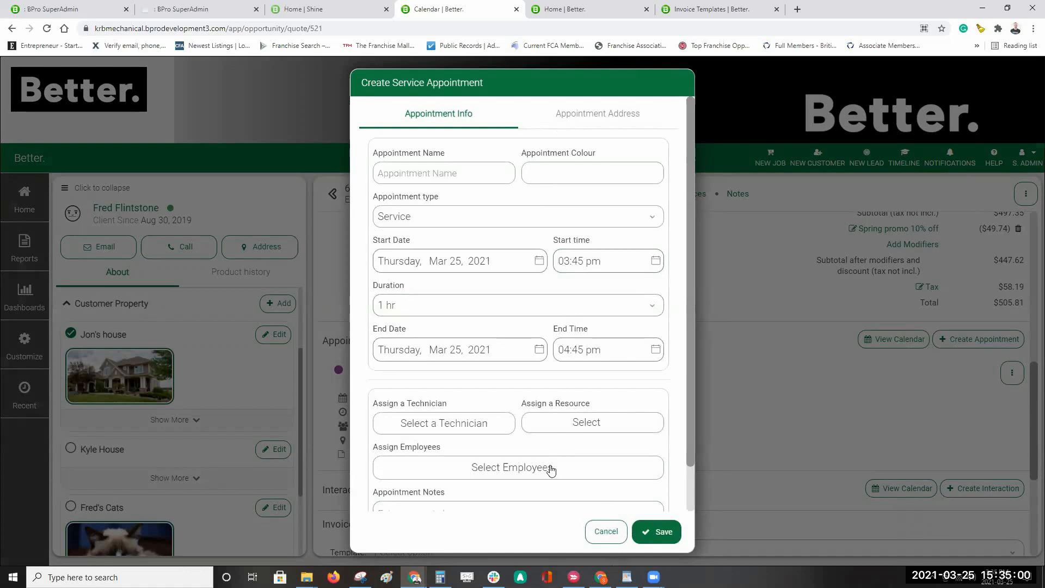
Step: Cancel the new service appointment and begin a customer call interaction instead
{"action": "left_click", "coordinate": [607, 537]}
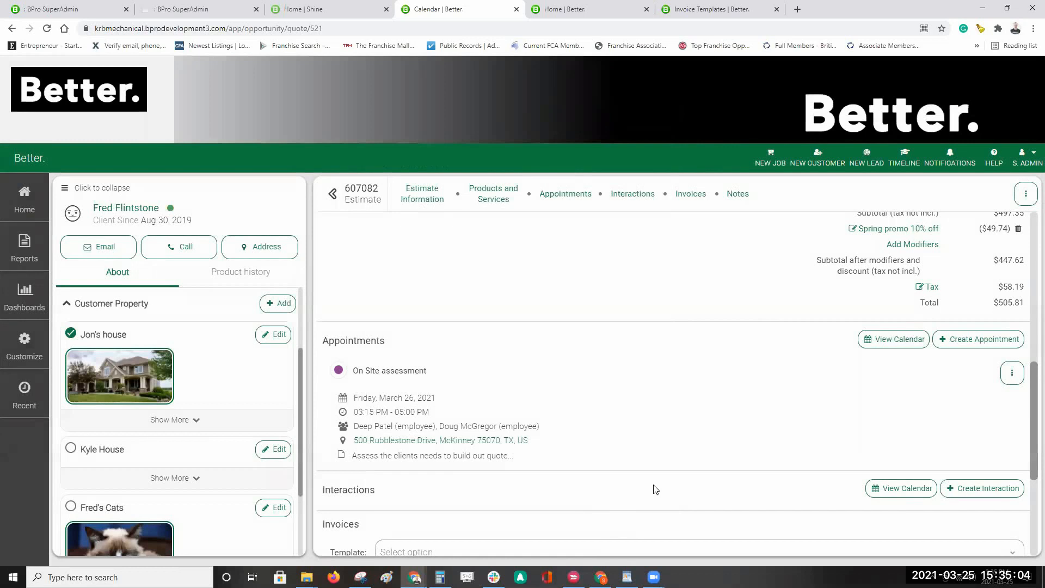
{"action": "scroll", "coordinate": [746, 433], "scroll_direction": "down", "scroll_amount": 2}
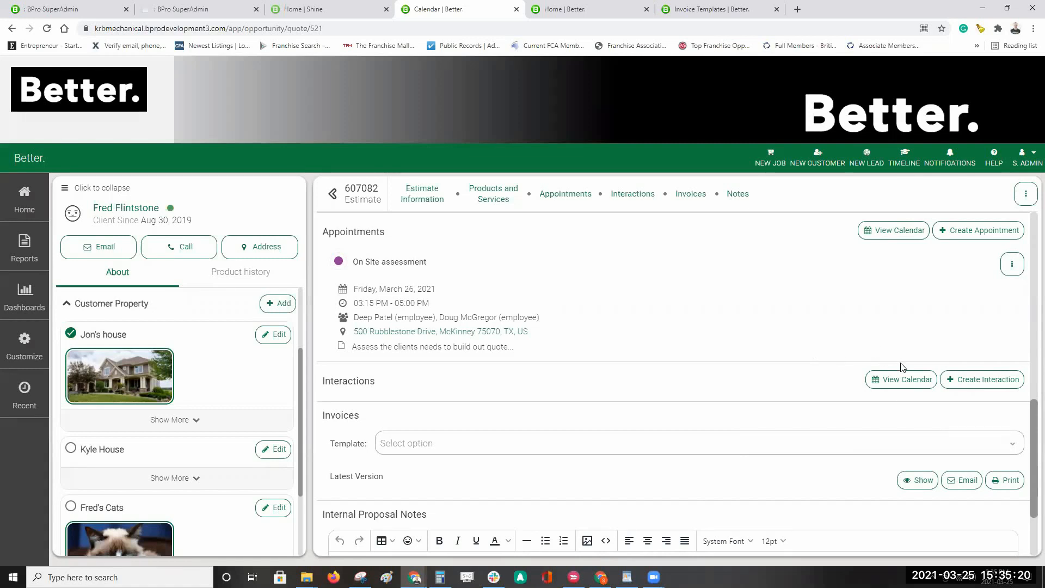
{"action": "left_click", "coordinate": [976, 380]}
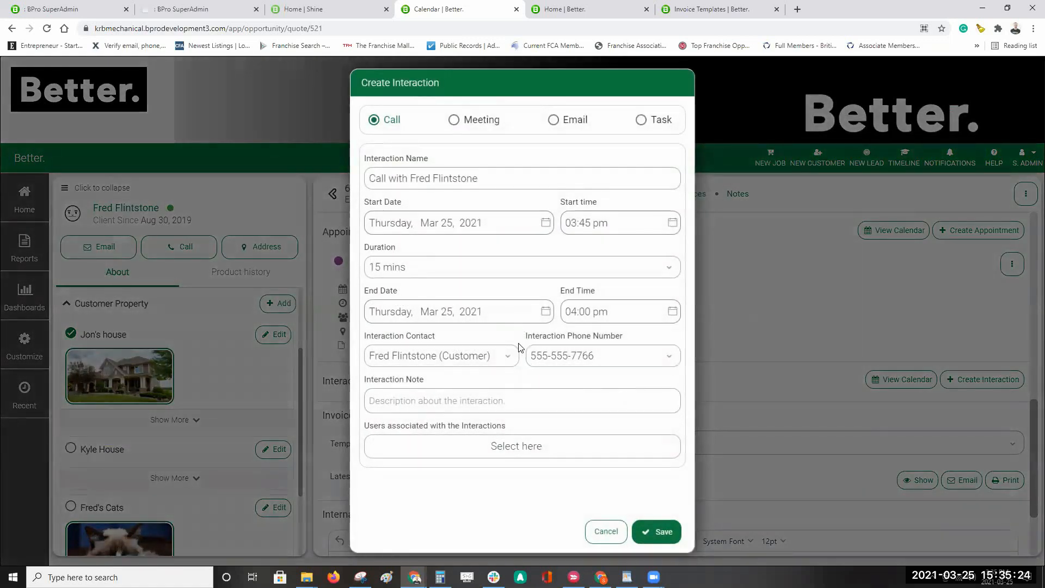
Step: Schedule the call interaction for Monday, March 29, 2021
{"action": "left_click", "coordinate": [414, 179]}
{"action": "left_click", "coordinate": [495, 227]}
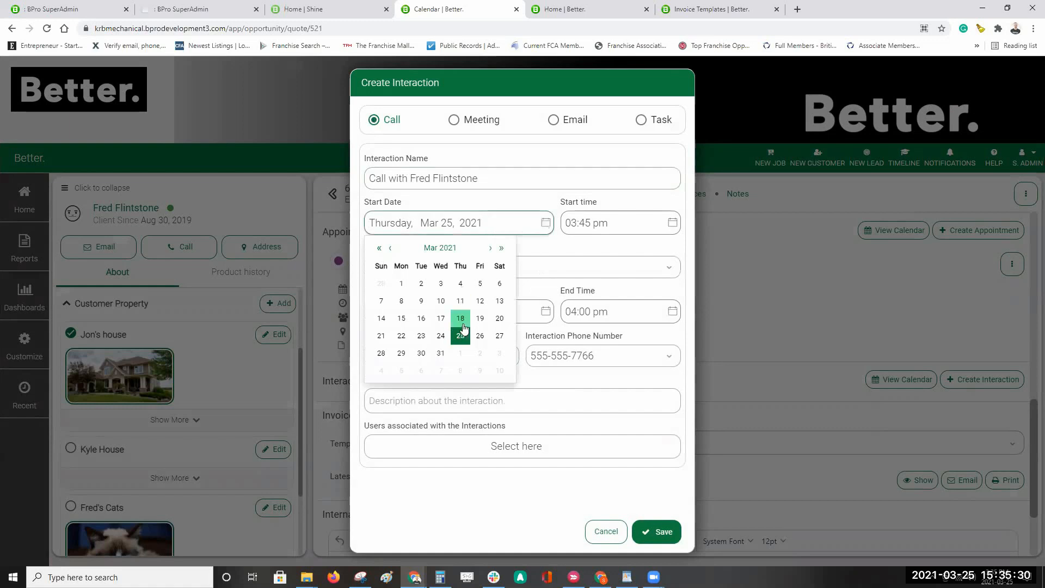
{"action": "left_click", "coordinate": [401, 353]}
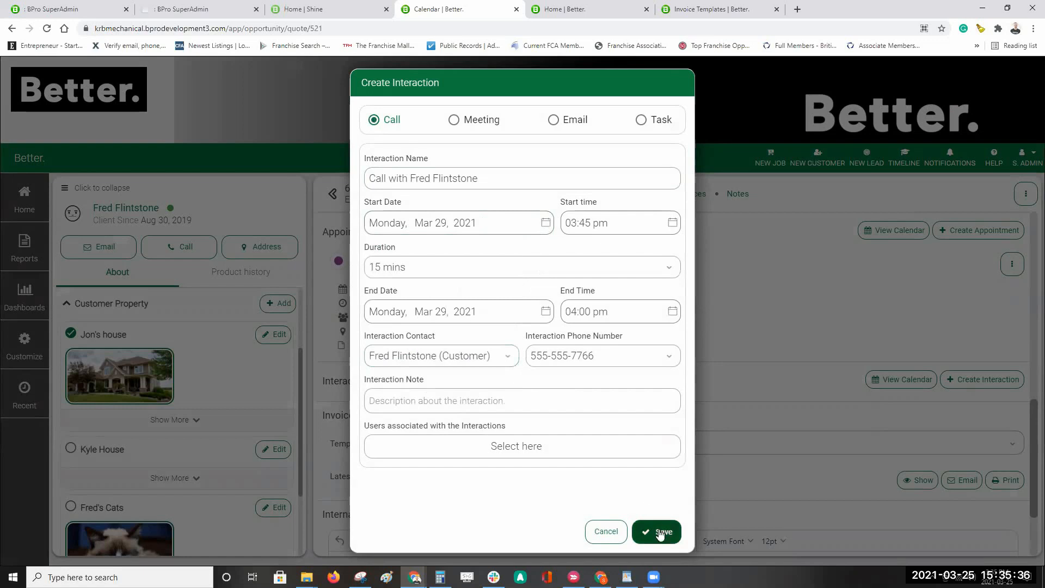
Step: Add the note 'follow up', associate one team member, and save the call
{"action": "left_click", "coordinate": [455, 405]}
{"action": "type", "text": "fgollow"}
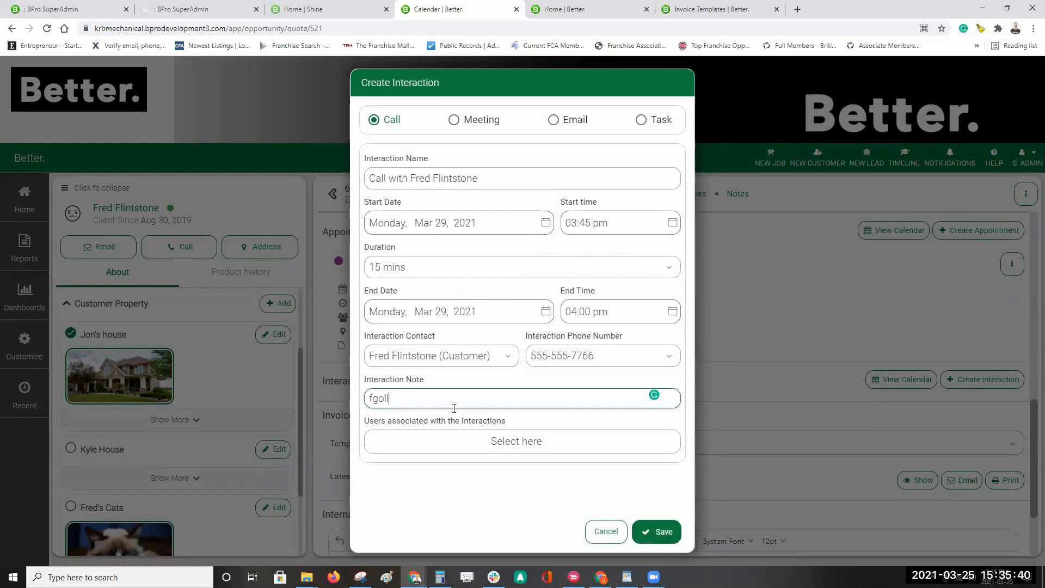
{"action": "key", "text": "BackSpace"}
{"action": "key", "text": "BackSpace"}
{"action": "key", "text": "BackSpace"}
{"action": "type", "text": "up"}
{"action": "left_click", "coordinate": [540, 443]}
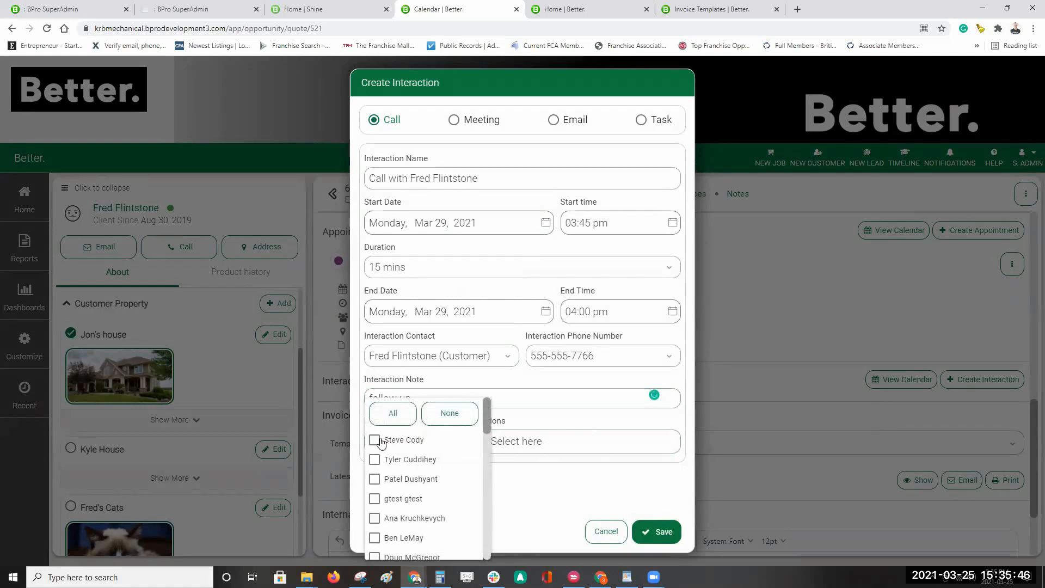
{"action": "left_click", "coordinate": [375, 538]}
{"action": "left_click", "coordinate": [544, 490]}
{"action": "left_click", "coordinate": [660, 532]}
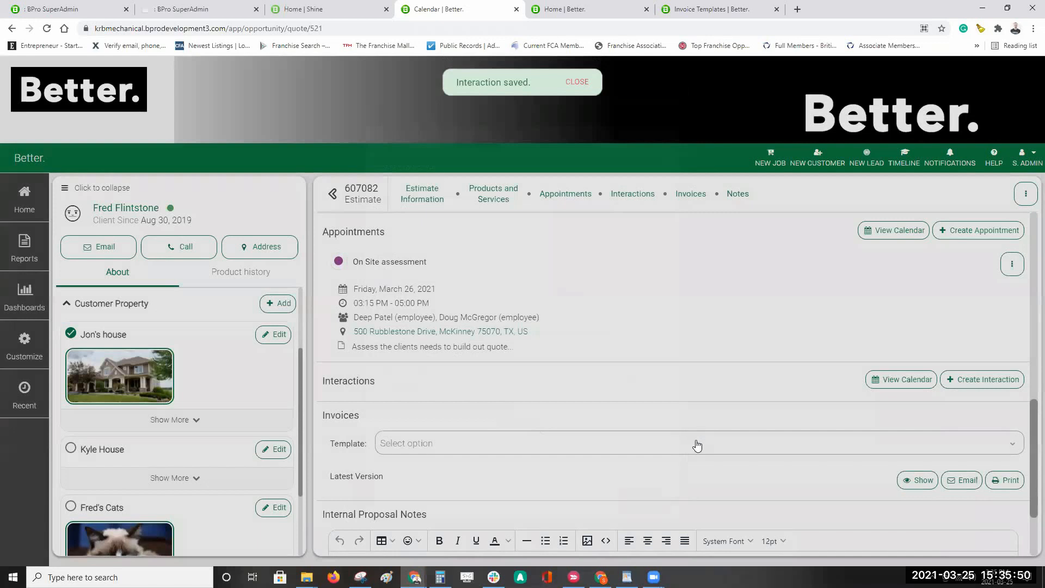
{"action": "scroll", "coordinate": [733, 355], "scroll_direction": "down", "scroll_amount": 4}
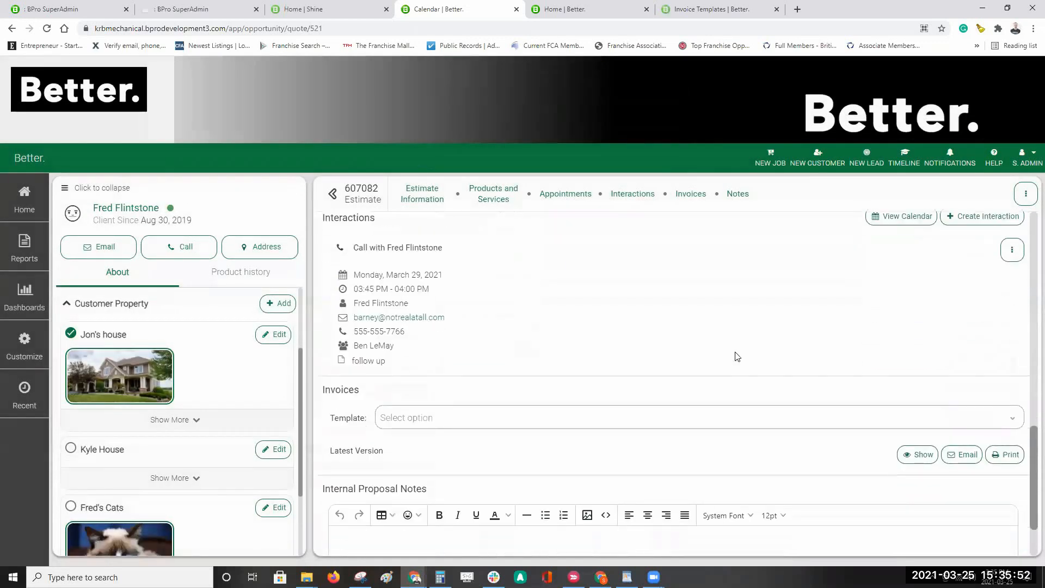
{"action": "scroll", "coordinate": [736, 355], "scroll_direction": "up", "scroll_amount": 3}
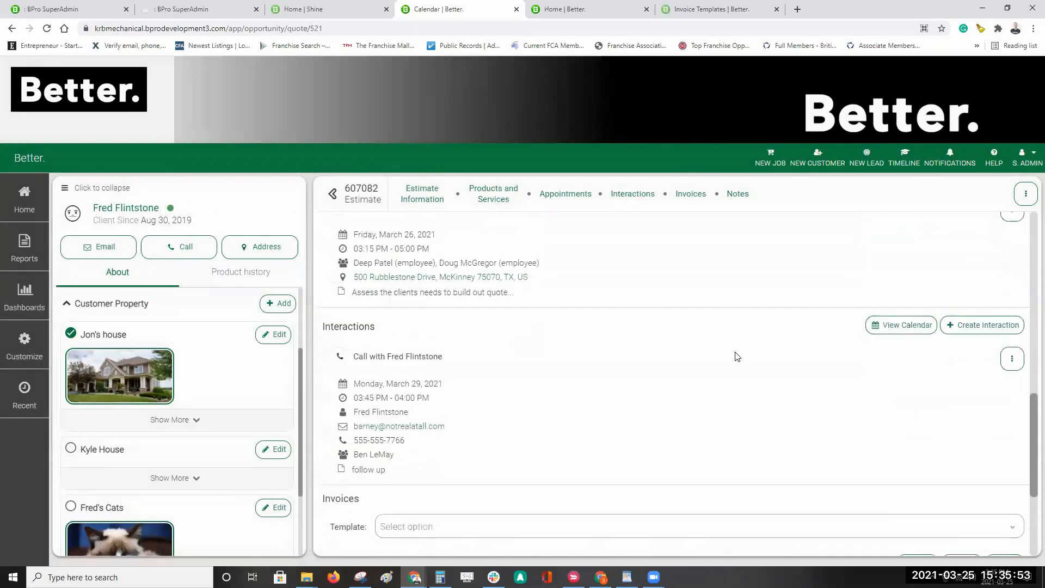
{"action": "left_click", "coordinate": [1014, 359]}
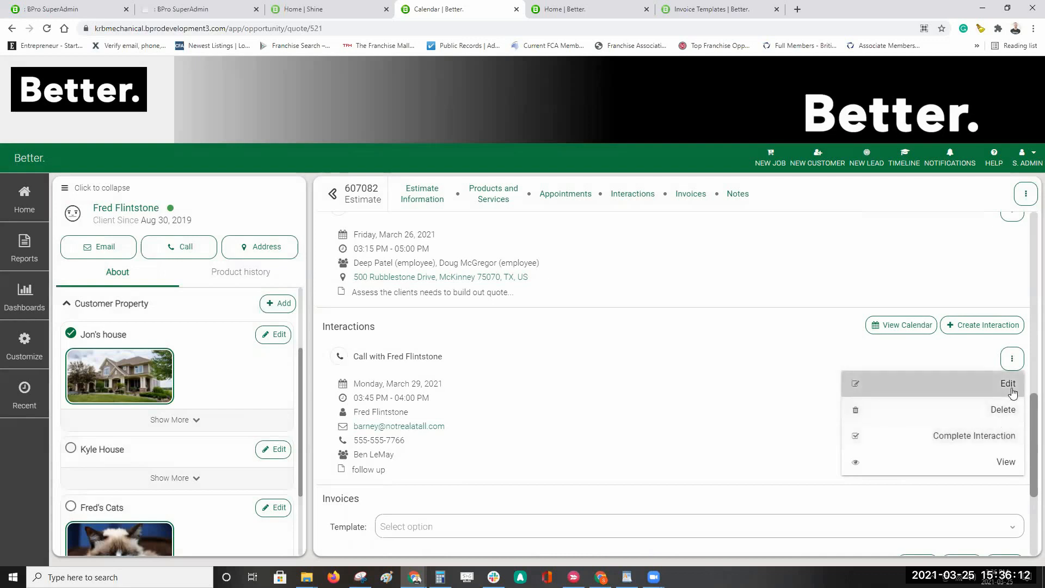
{"action": "left_click", "coordinate": [573, 397]}
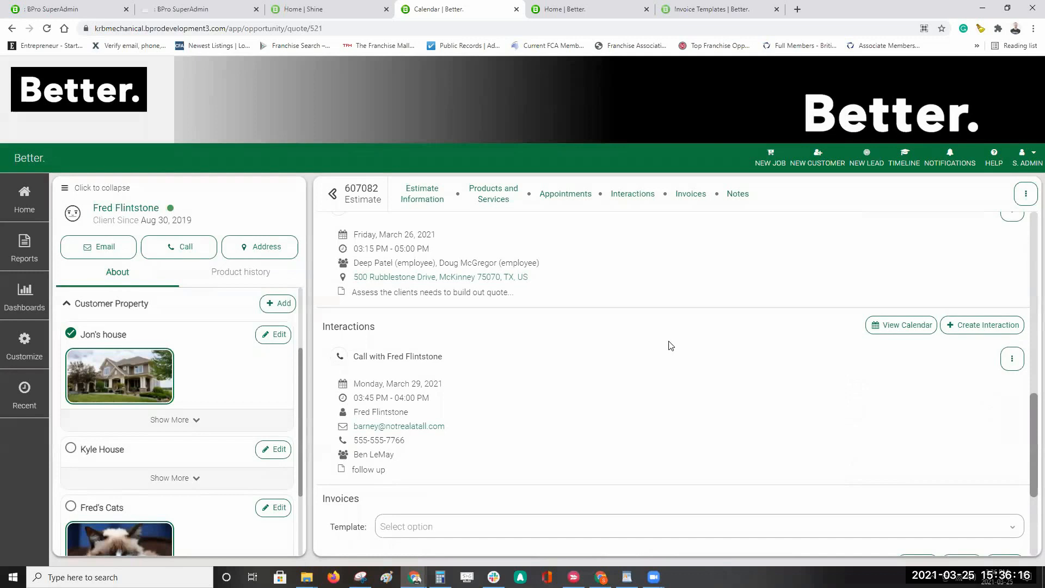
{"action": "scroll", "coordinate": [671, 345], "scroll_direction": "down", "scroll_amount": 2}
{"action": "scroll", "coordinate": [725, 344], "scroll_direction": "down", "scroll_amount": 2}
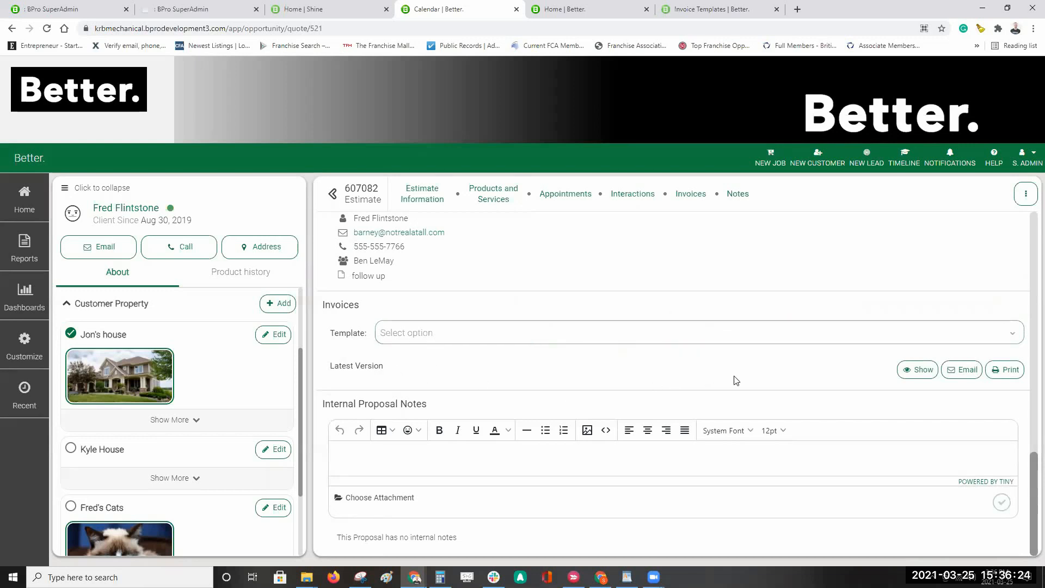
Step: Select the Invoice template and show the estimate's $505.81 invoice preview
{"action": "left_click", "coordinate": [915, 379]}
{"action": "left_click", "coordinate": [921, 370]}
{"action": "left_click", "coordinate": [406, 335]}
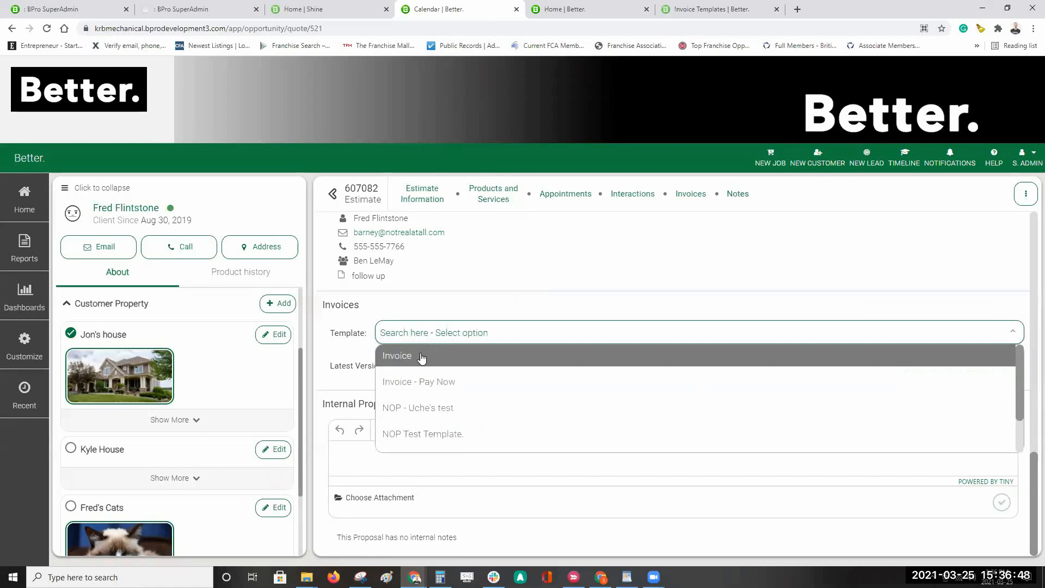
{"action": "left_click", "coordinate": [412, 361]}
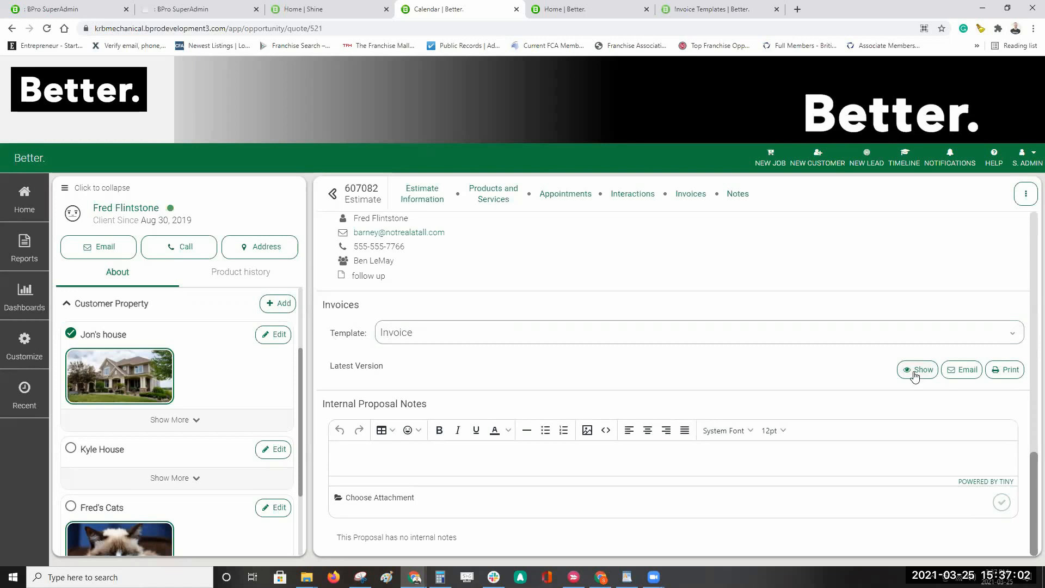
{"action": "left_click", "coordinate": [915, 374]}
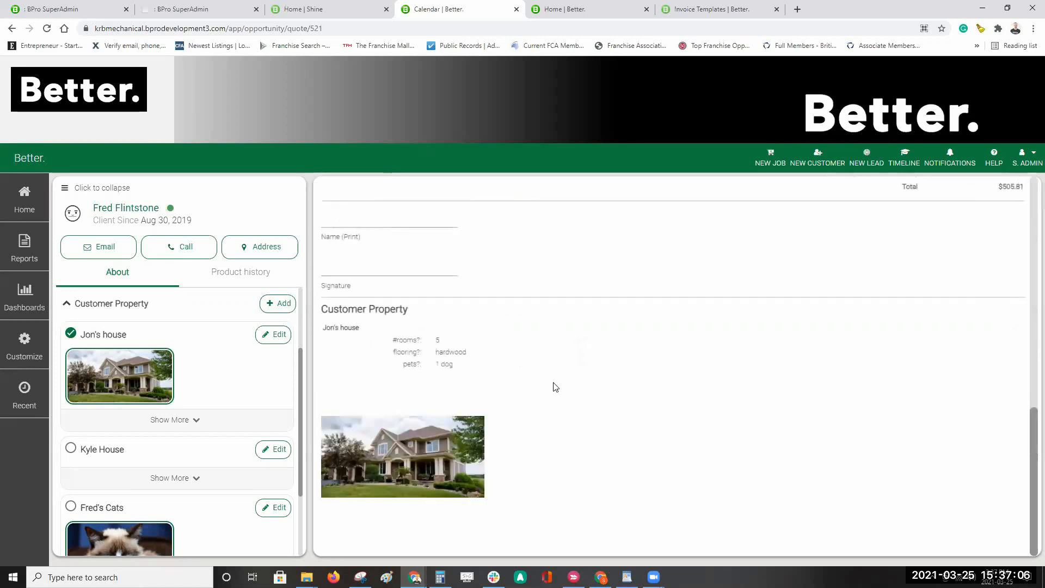
{"action": "scroll", "coordinate": [626, 403], "scroll_direction": "up", "scroll_amount": 15}
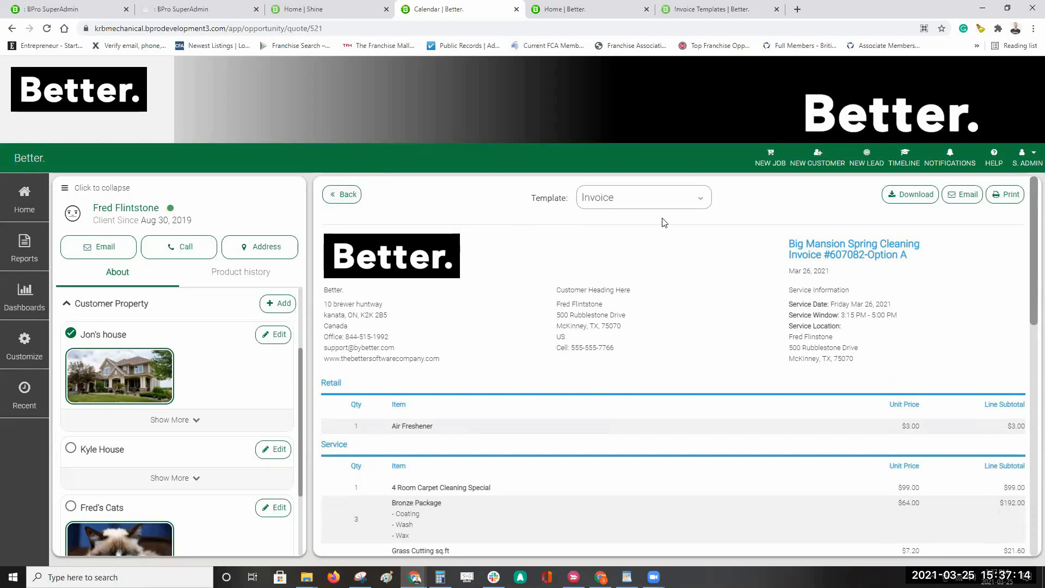
{"action": "left_click", "coordinate": [699, 197]}
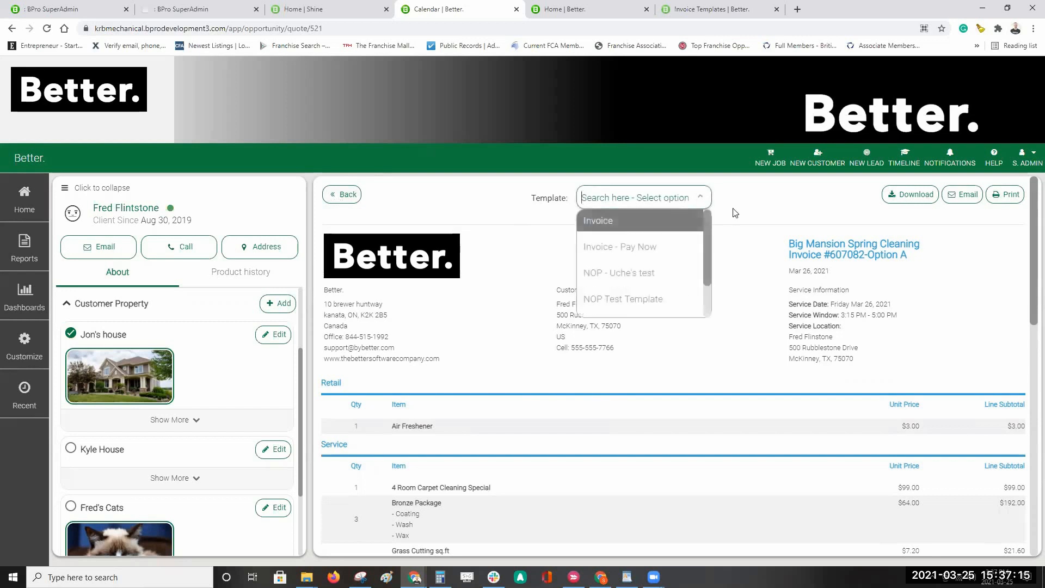
{"action": "left_click", "coordinate": [782, 213]}
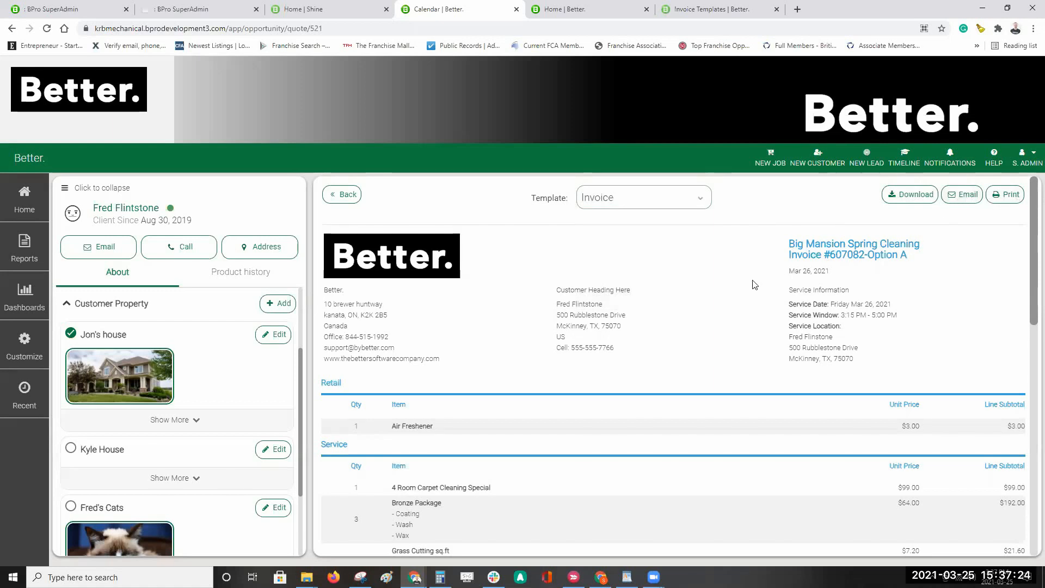
{"action": "scroll", "coordinate": [761, 256], "scroll_direction": "down", "scroll_amount": 1}
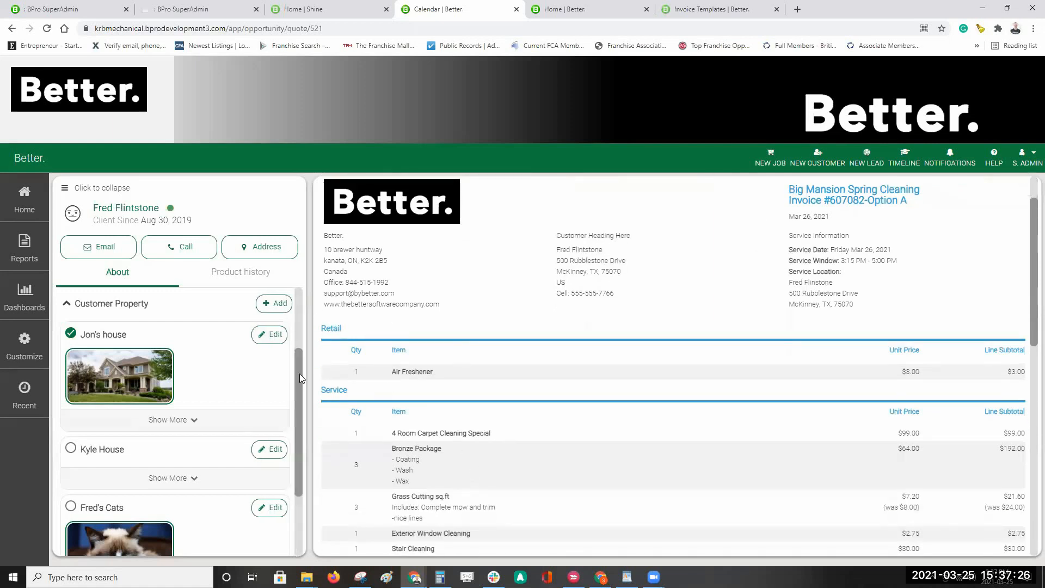
{"action": "scroll", "coordinate": [742, 369], "scroll_direction": "down", "scroll_amount": 4}
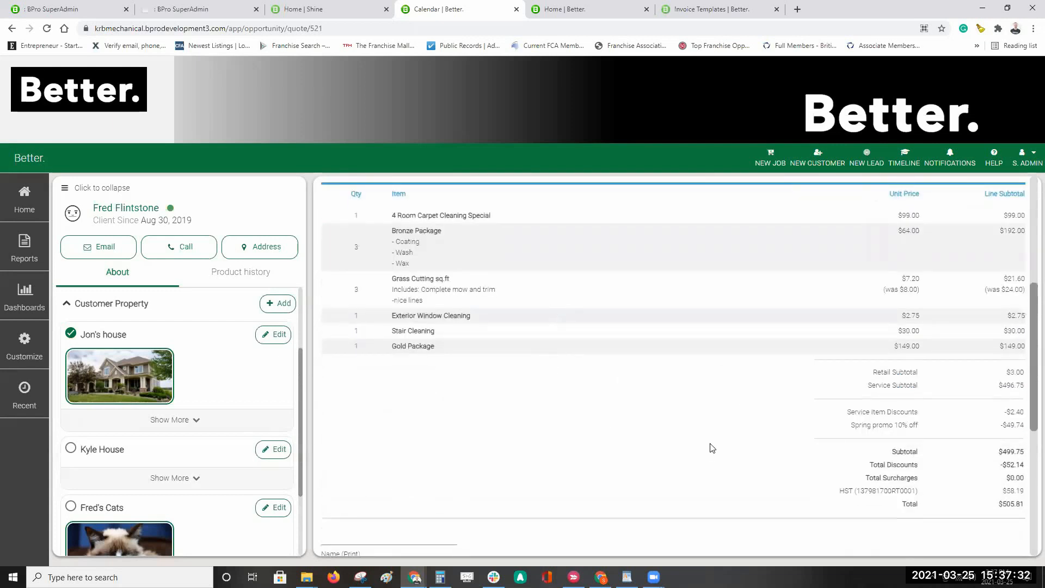
{"action": "scroll", "coordinate": [770, 446], "scroll_direction": "down", "scroll_amount": 6}
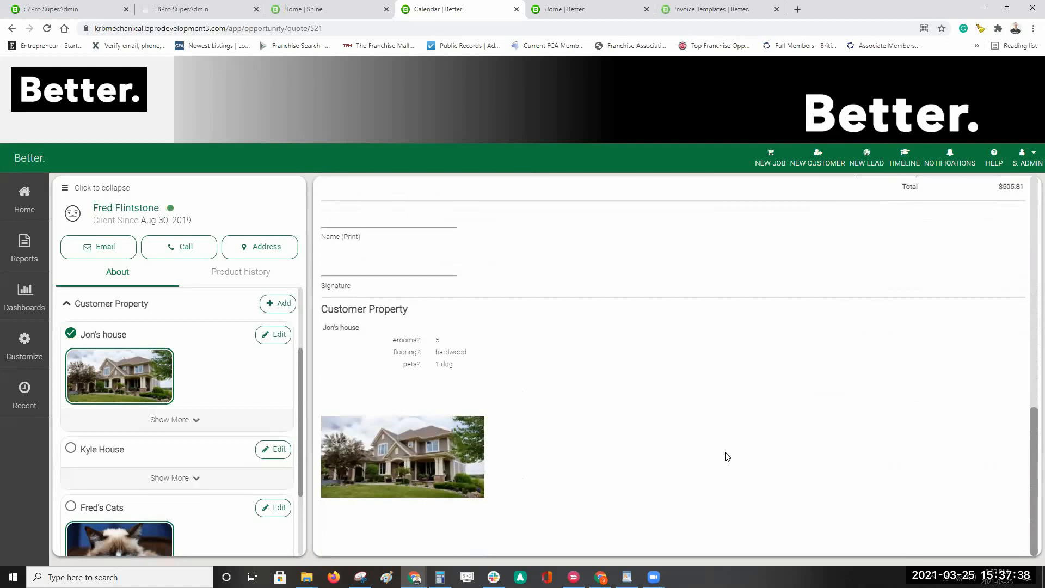
{"action": "scroll", "coordinate": [724, 457], "scroll_direction": "up", "scroll_amount": 5}
{"action": "scroll", "coordinate": [719, 456], "scroll_direction": "down", "scroll_amount": 1}
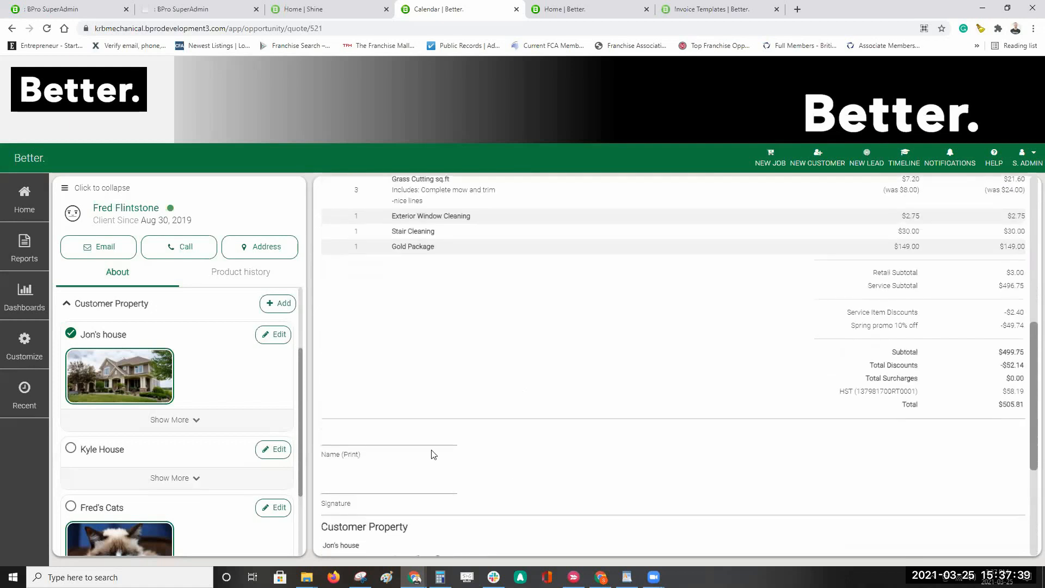
{"action": "scroll", "coordinate": [627, 485], "scroll_direction": "down", "scroll_amount": 3}
{"action": "scroll", "coordinate": [626, 497], "scroll_direction": "down", "scroll_amount": 1}
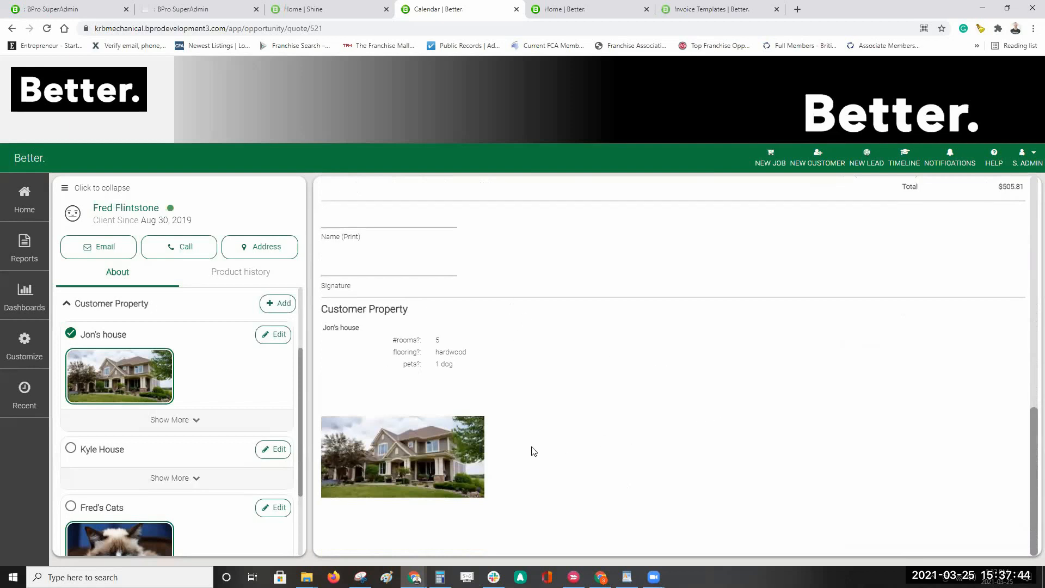
{"action": "scroll", "coordinate": [861, 409], "scroll_direction": "up", "scroll_amount": 6}
{"action": "scroll", "coordinate": [862, 403], "scroll_direction": "up", "scroll_amount": 5}
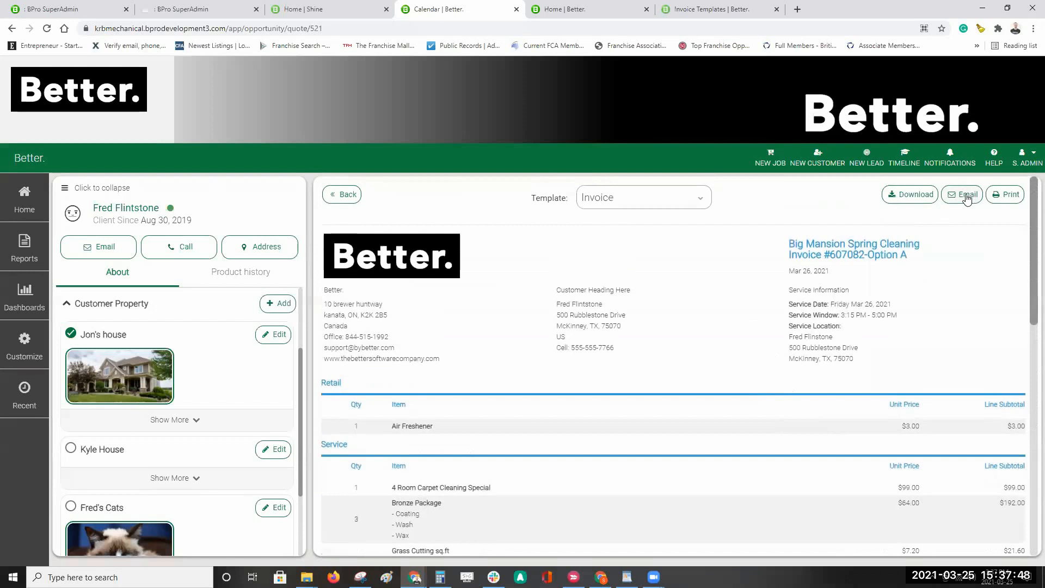
Step: Start an invoice email with the Invoice template, then close it and a client email unsent
{"action": "left_click", "coordinate": [968, 195]}
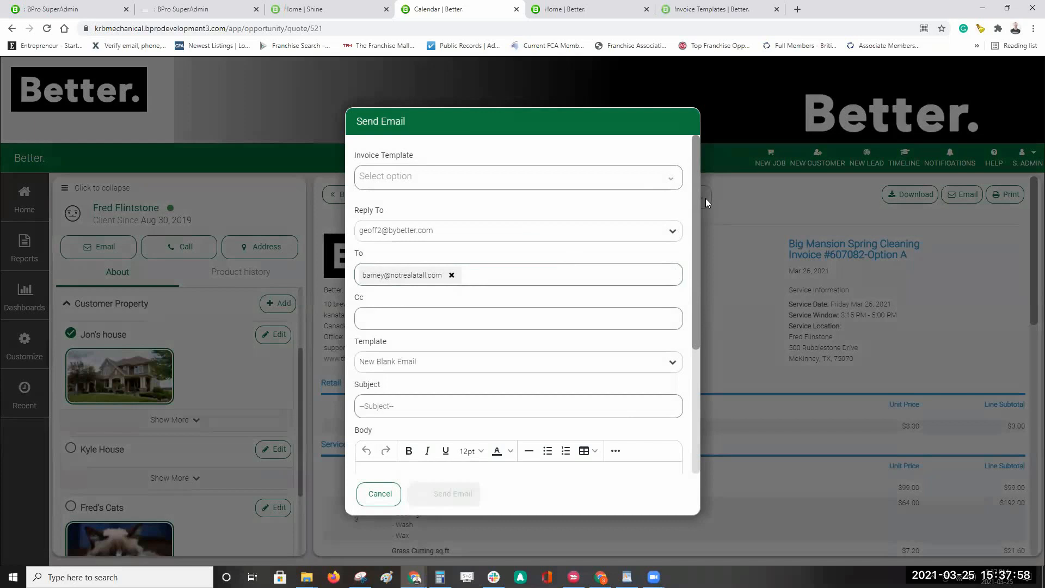
{"action": "left_click", "coordinate": [454, 177]}
{"action": "left_click", "coordinate": [388, 202]}
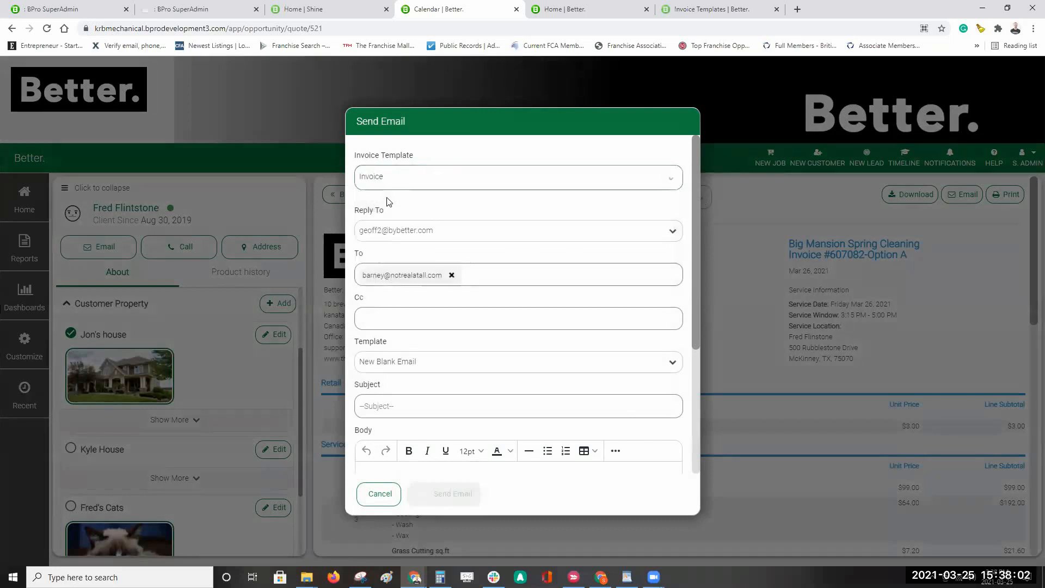
{"action": "left_click", "coordinate": [410, 182]}
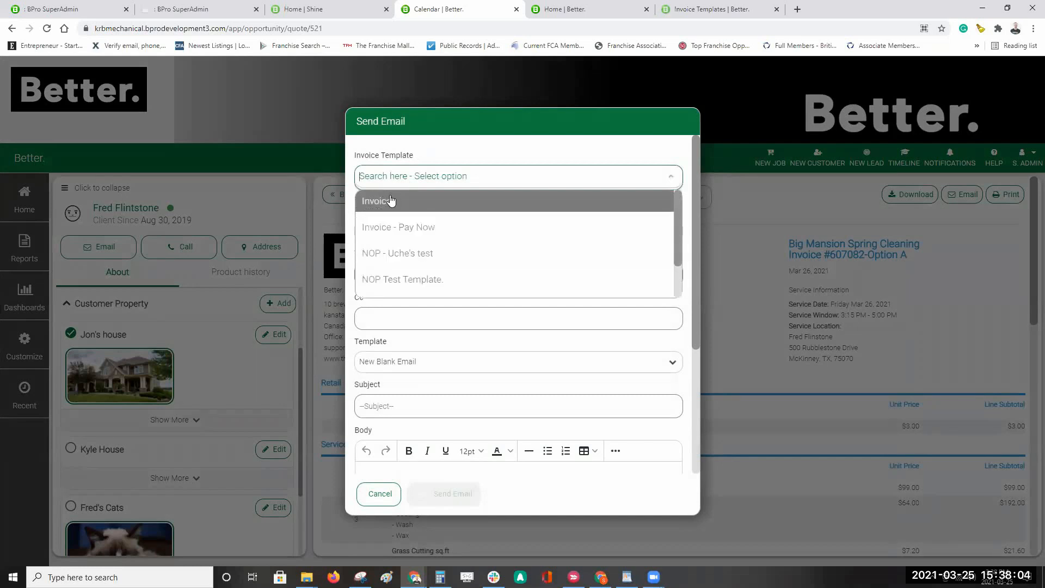
{"action": "left_click", "coordinate": [458, 201]}
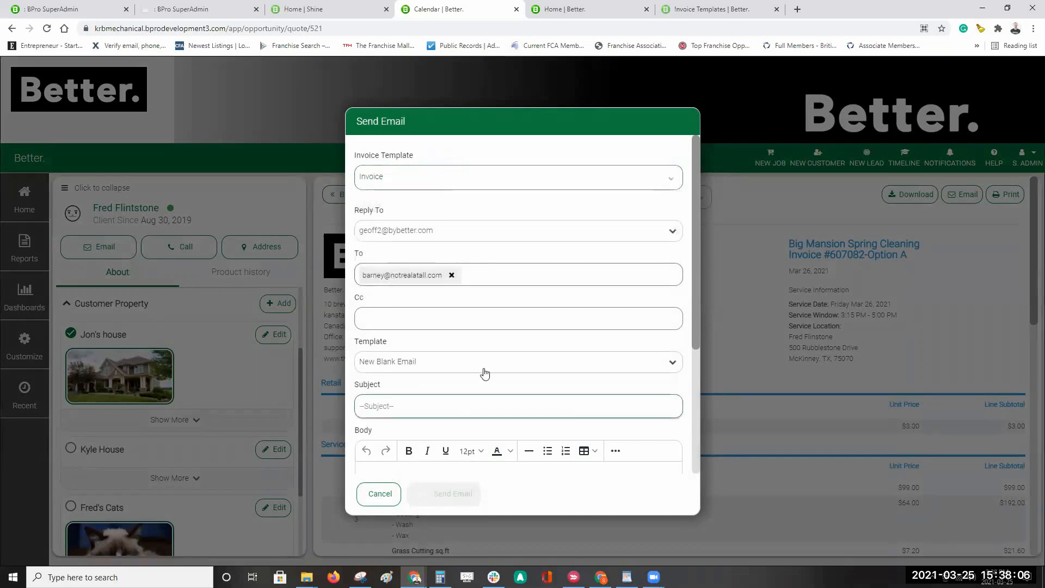
{"action": "left_click", "coordinate": [492, 275]}
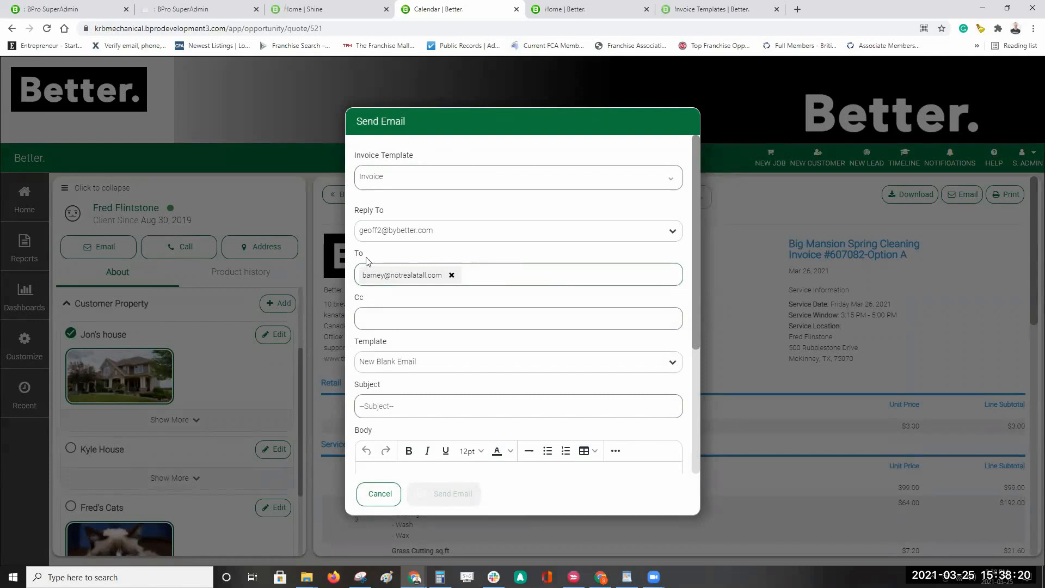
{"action": "left_click", "coordinate": [379, 495]}
{"action": "left_click", "coordinate": [111, 250]}
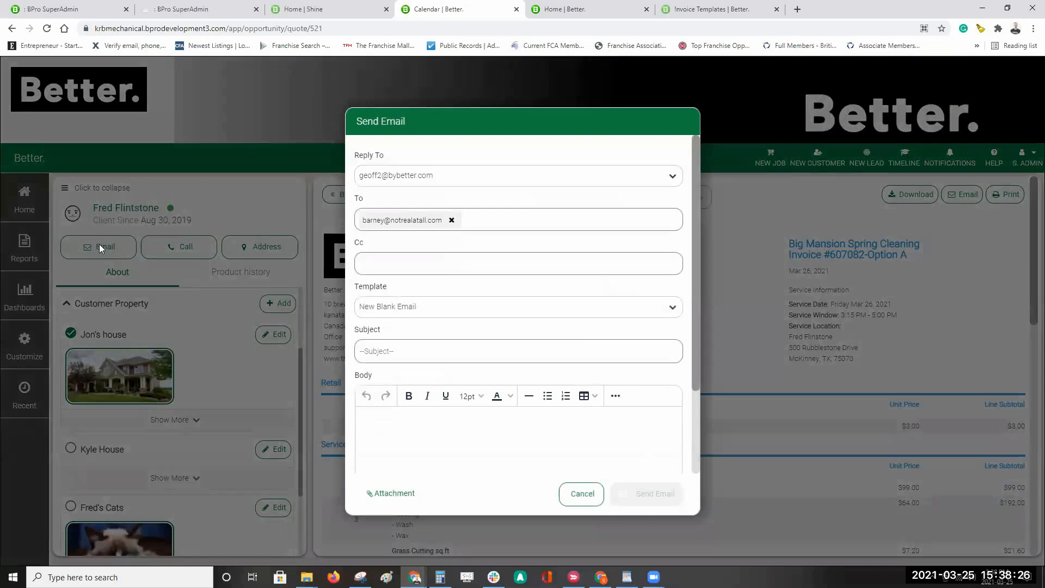
{"action": "left_click", "coordinate": [582, 493]}
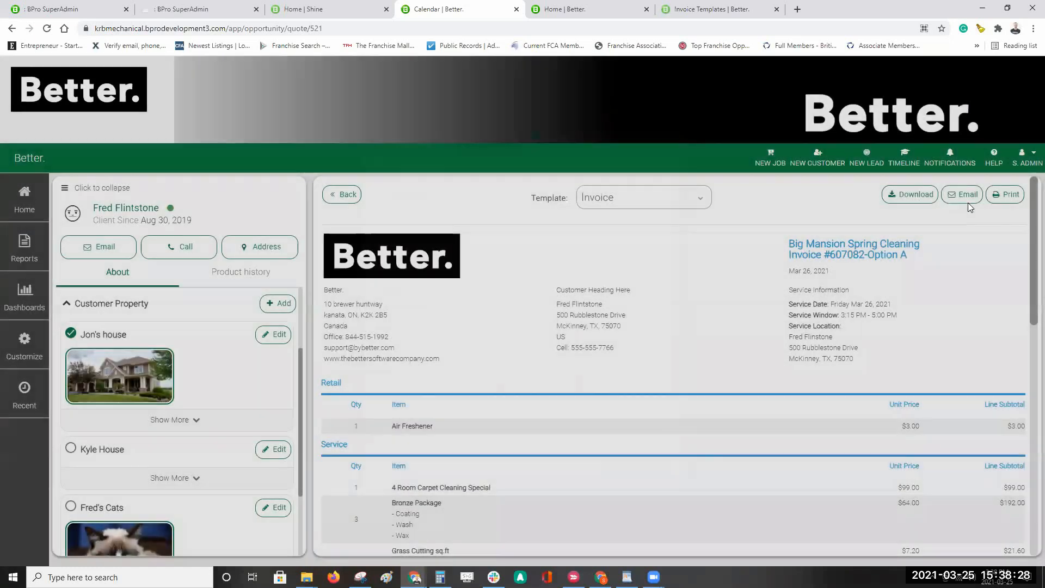
Step: Reopen the invoice email and add a second recipient's e-mail address
{"action": "left_click", "coordinate": [964, 196]}
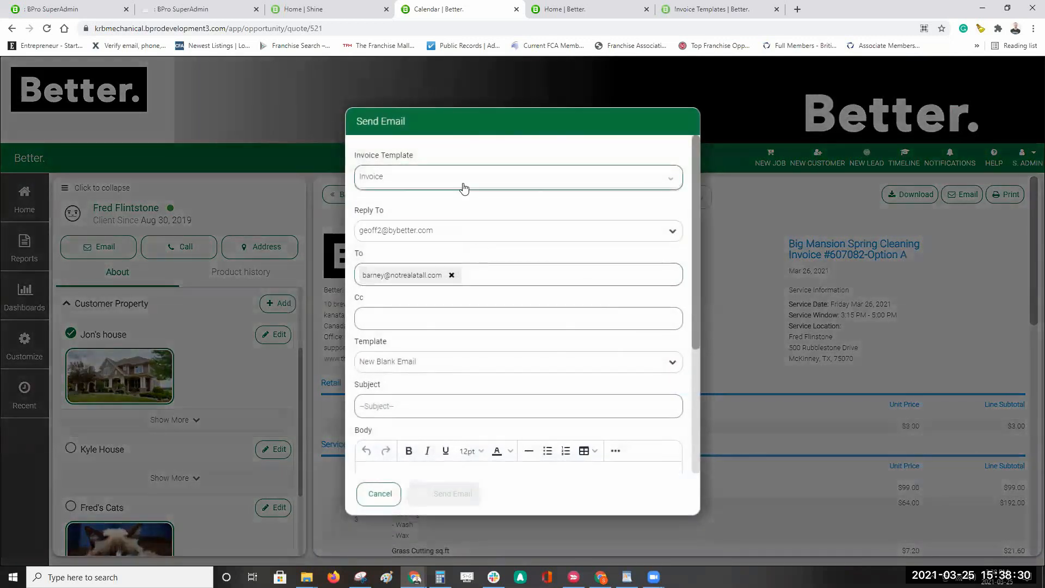
{"action": "left_click", "coordinate": [490, 280]}
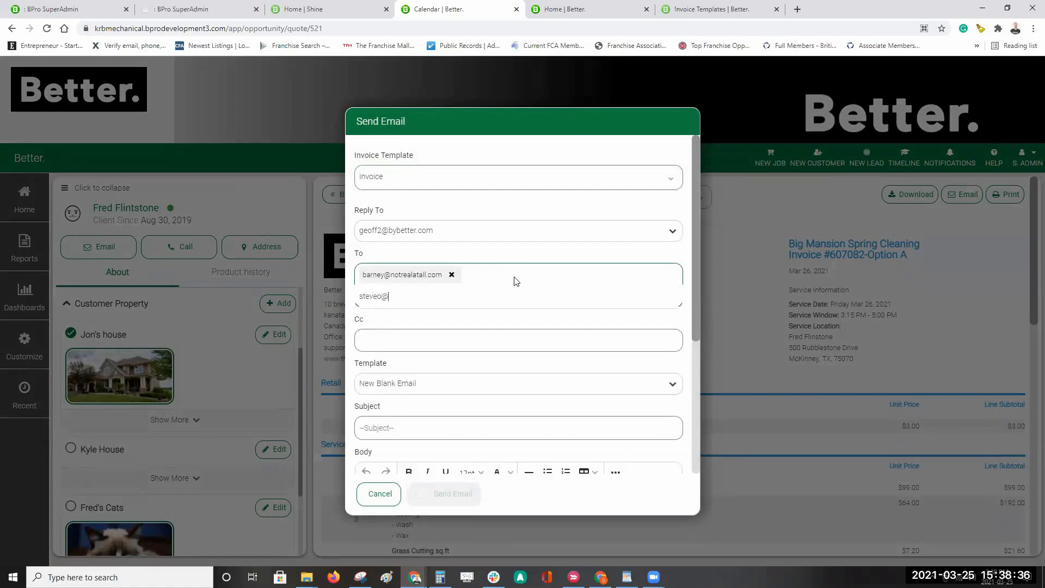
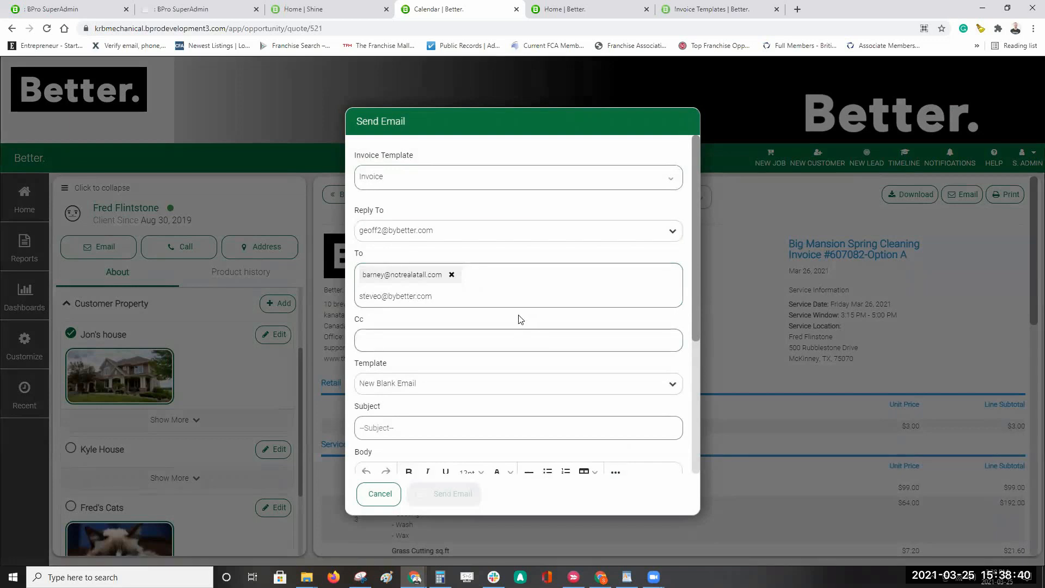
{"action": "key", "text": "Return"}
{"action": "left_click", "coordinate": [449, 314]}
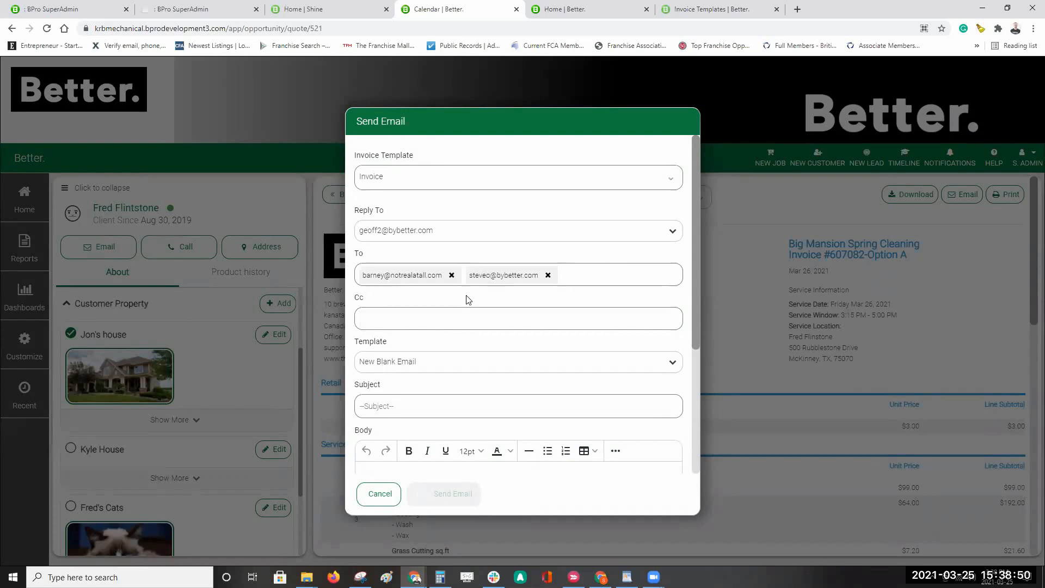
Step: Apply the Invoice - Copy email template and review the message body
{"action": "left_click", "coordinate": [450, 364]}
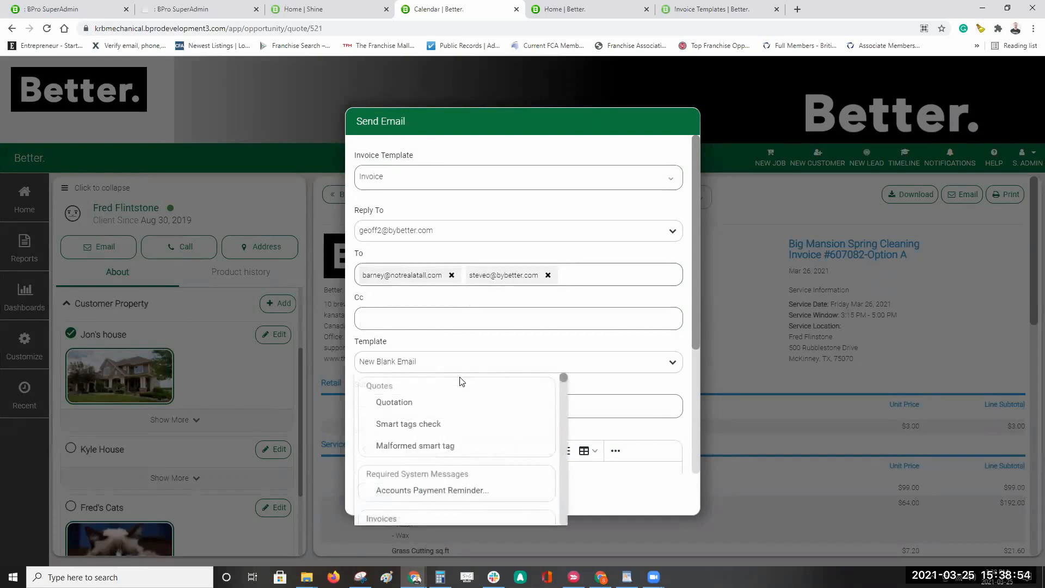
{"action": "scroll", "coordinate": [416, 430], "scroll_direction": "down", "scroll_amount": 3}
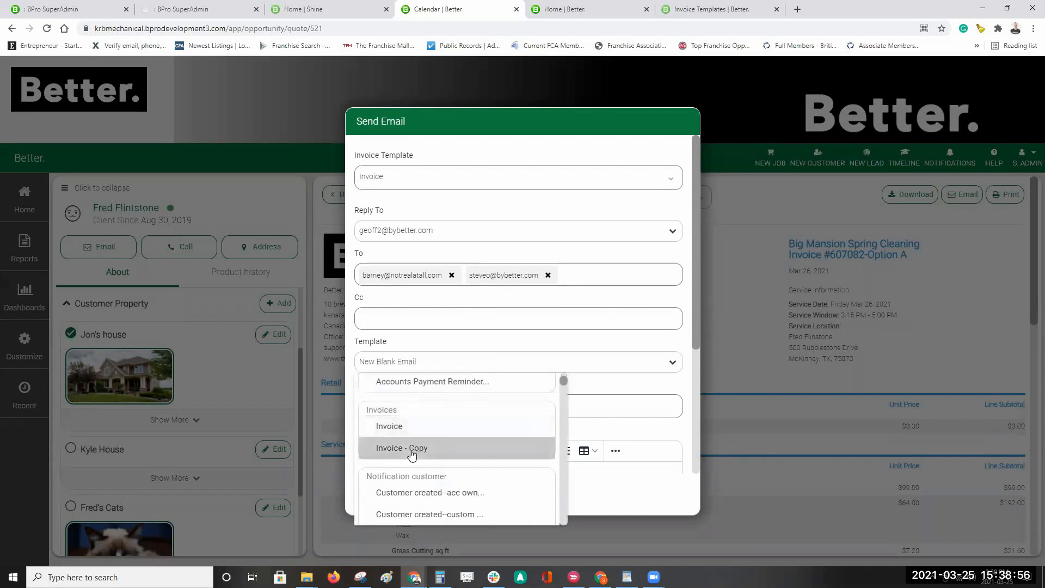
{"action": "left_click", "coordinate": [415, 450]}
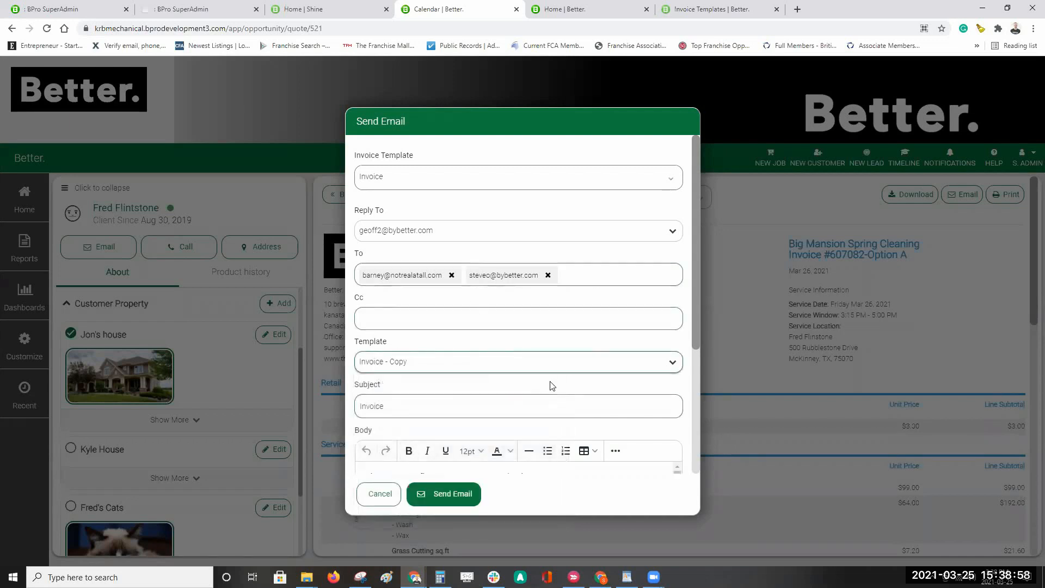
{"action": "scroll", "coordinate": [544, 383], "scroll_direction": "down", "scroll_amount": 1}
{"action": "scroll", "coordinate": [536, 383], "scroll_direction": "down", "scroll_amount": 1}
{"action": "scroll", "coordinate": [402, 362], "scroll_direction": "down", "scroll_amount": 4}
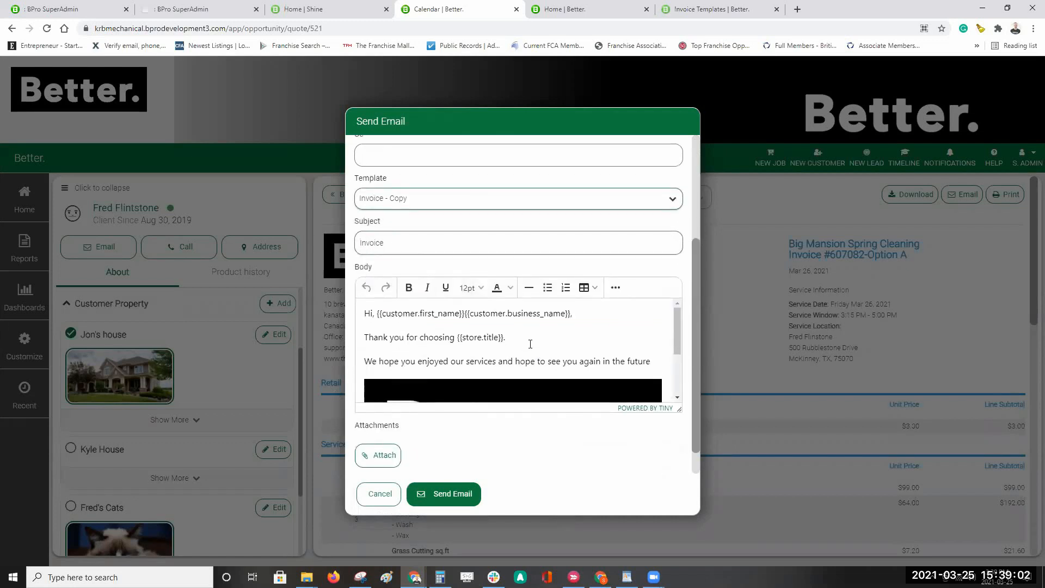
{"action": "scroll", "coordinate": [555, 339], "scroll_direction": "down", "scroll_amount": 3}
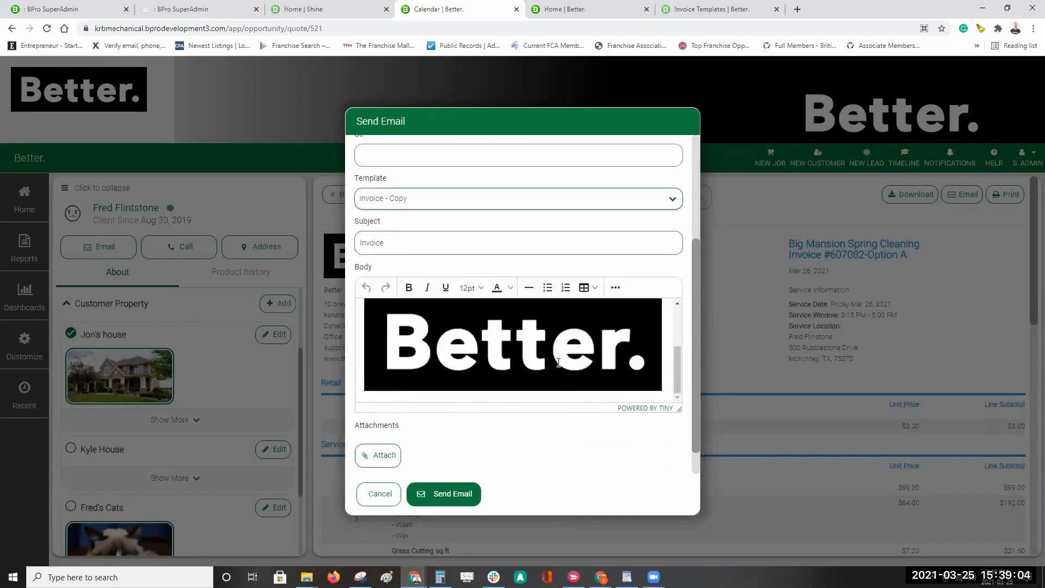
{"action": "scroll", "coordinate": [598, 375], "scroll_direction": "up", "scroll_amount": 3}
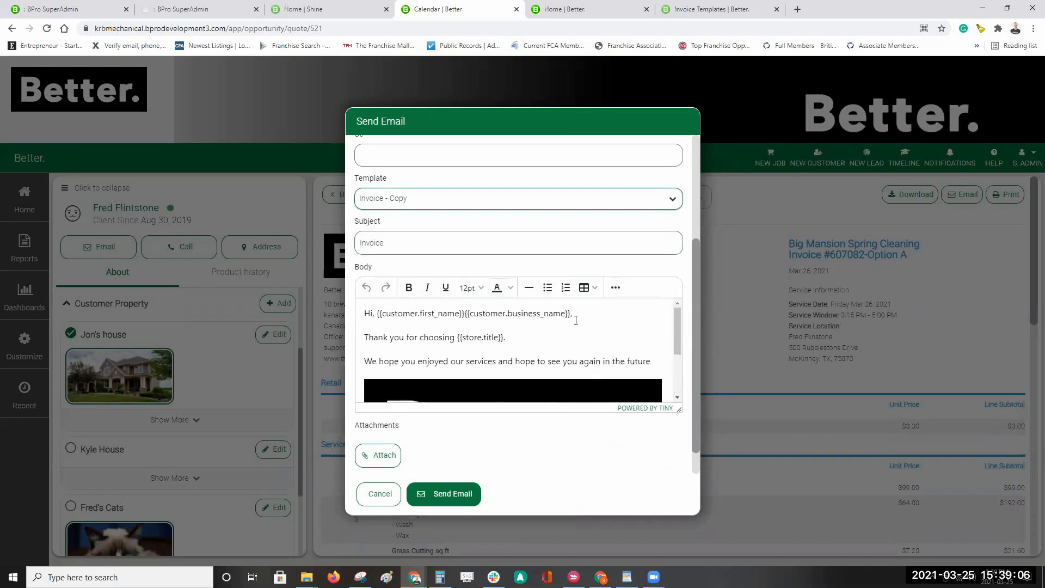
Step: Inspect the greeting's name placeholders and smart tags, then send the invoice email
{"action": "left_click_drag", "start_coordinate": [570, 315], "coordinate": [378, 314]}
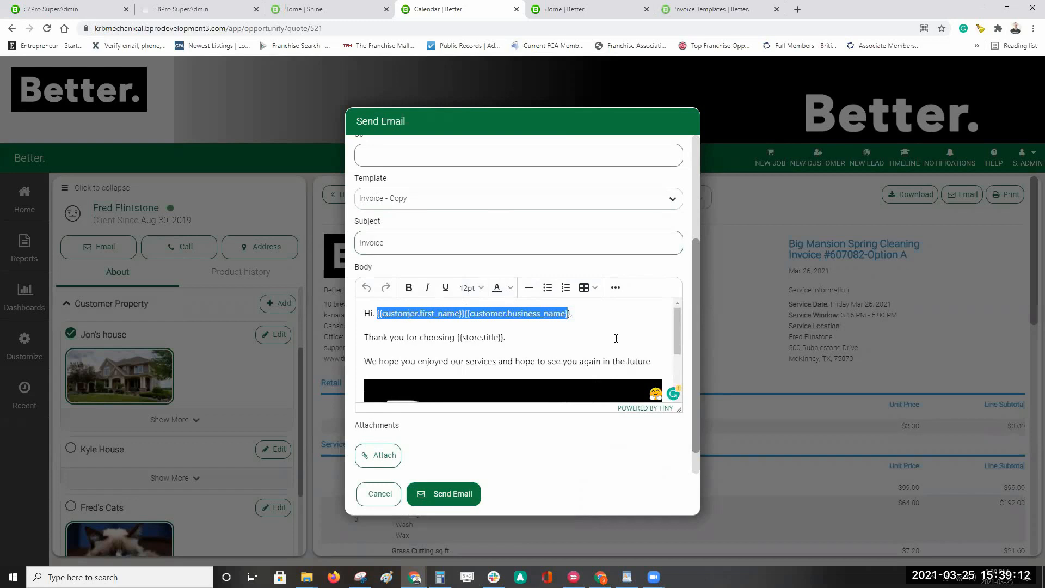
{"action": "left_click", "coordinate": [557, 313]}
{"action": "left_click_drag", "start_coordinate": [571, 314], "coordinate": [381, 315]}
{"action": "left_click", "coordinate": [545, 332]}
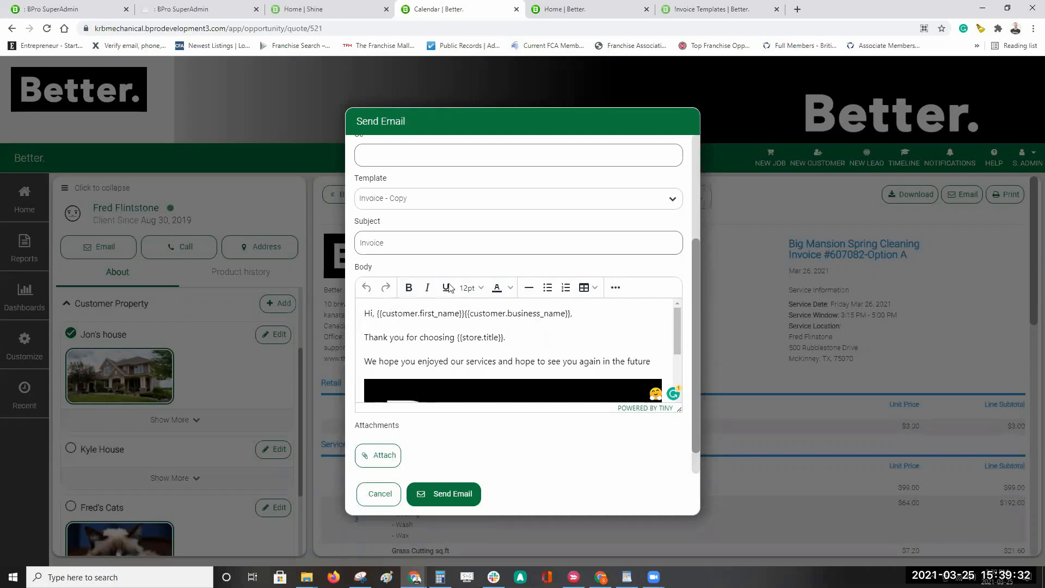
{"action": "left_click", "coordinate": [616, 289]}
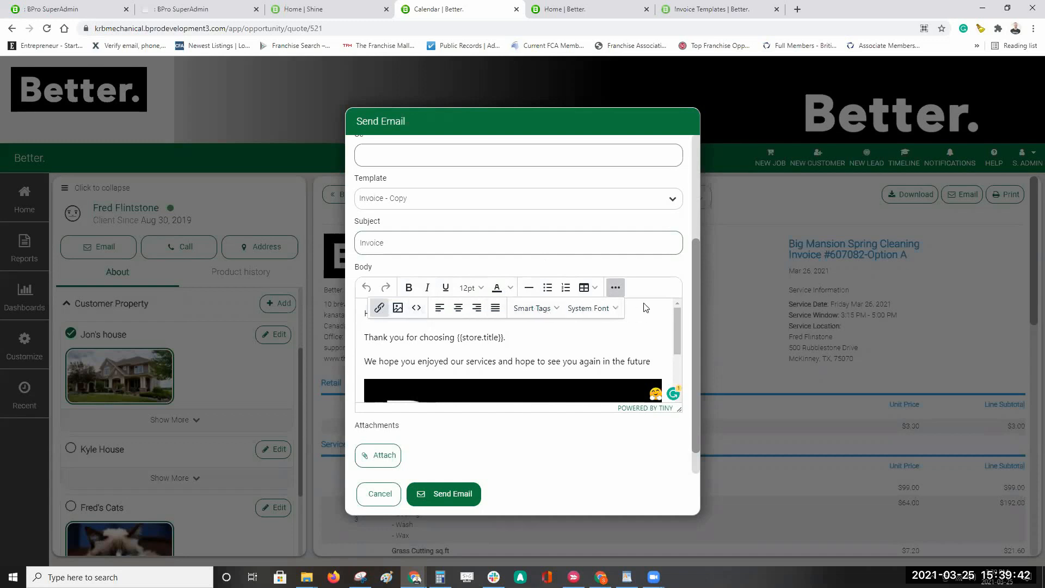
{"action": "left_click", "coordinate": [537, 308]}
{"action": "left_click", "coordinate": [537, 308]}
{"action": "scroll", "coordinate": [664, 312], "scroll_direction": "down", "scroll_amount": 2}
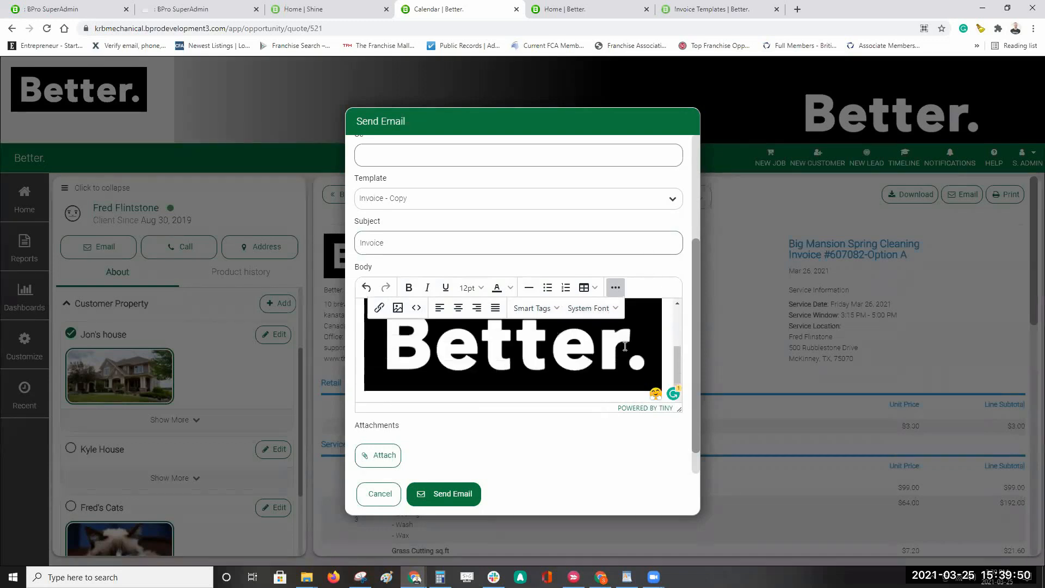
{"action": "scroll", "coordinate": [544, 425], "scroll_direction": "down", "scroll_amount": 1}
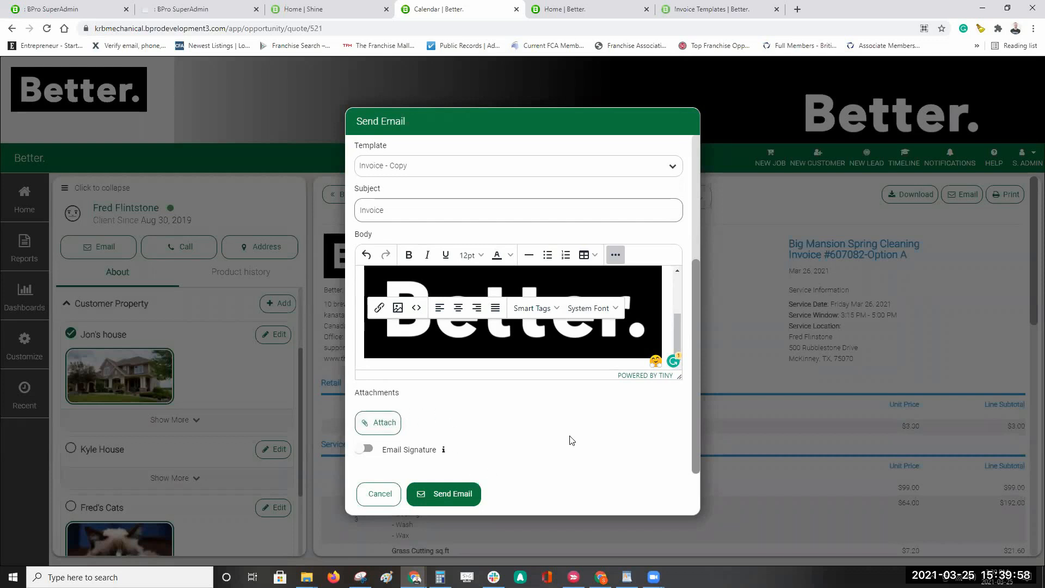
{"action": "scroll", "coordinate": [578, 438], "scroll_direction": "up", "scroll_amount": 1}
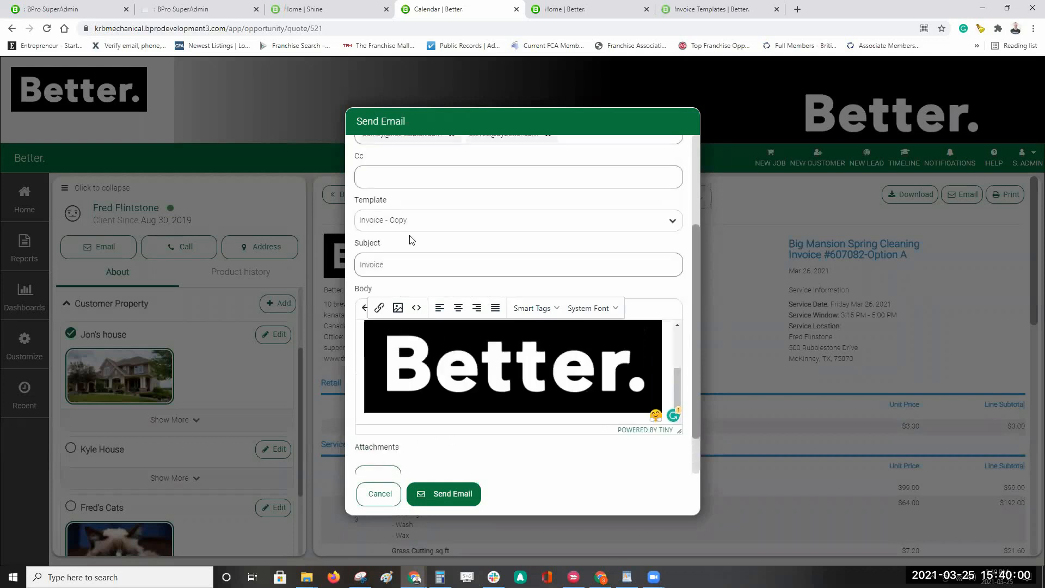
{"action": "scroll", "coordinate": [521, 452], "scroll_direction": "down", "scroll_amount": 1}
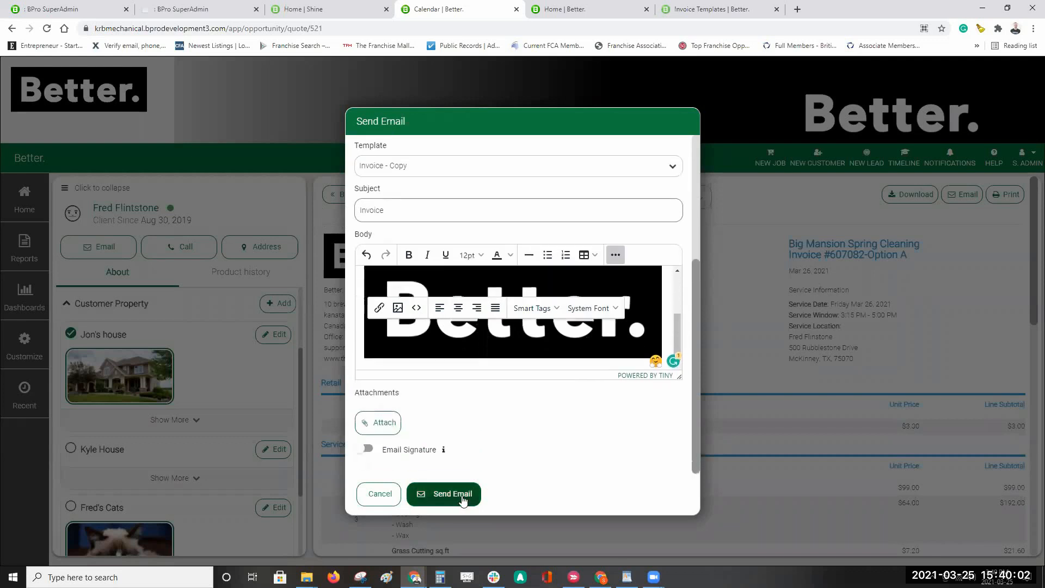
{"action": "left_click", "coordinate": [463, 498]}
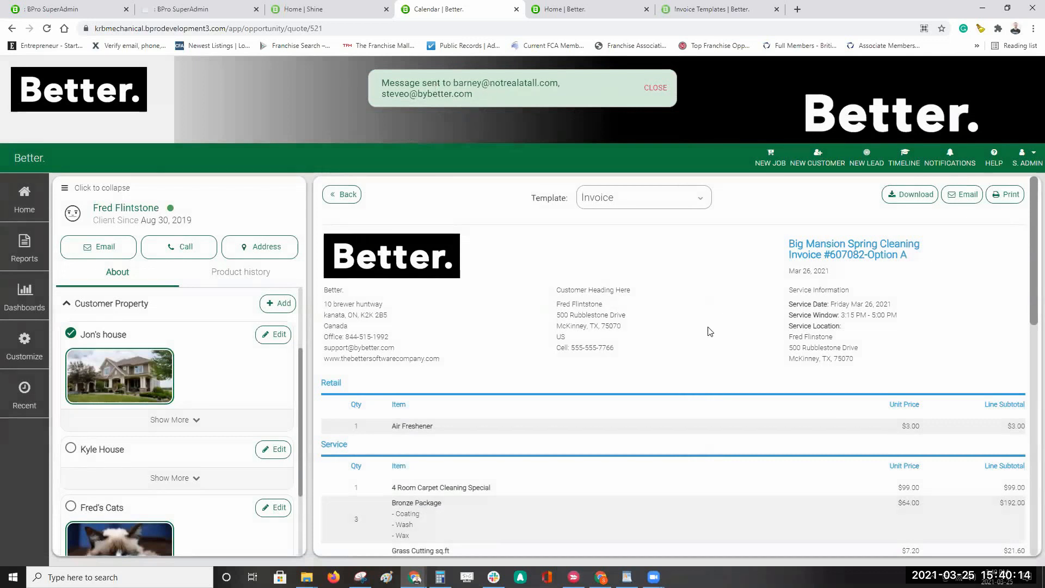
Step: Return from the invoice preview to the Big Mansion Spring Cleaning estimate and scroll back to top
{"action": "scroll", "coordinate": [710, 330], "scroll_direction": "down", "scroll_amount": 5}
{"action": "scroll", "coordinate": [708, 328], "scroll_direction": "down", "scroll_amount": 3}
{"action": "scroll", "coordinate": [697, 328], "scroll_direction": "up", "scroll_amount": 8}
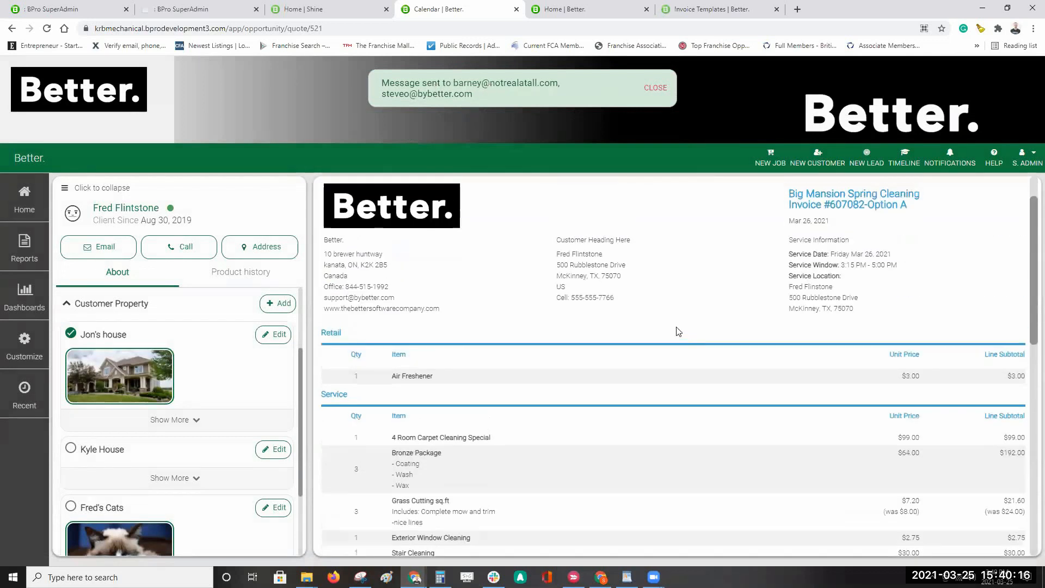
{"action": "left_click", "coordinate": [349, 194]}
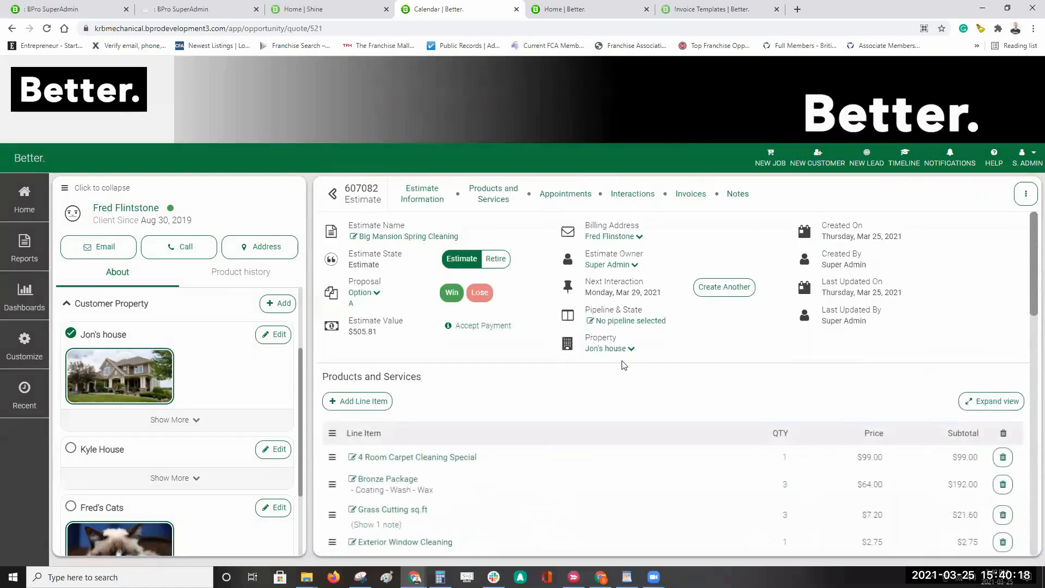
{"action": "scroll", "coordinate": [639, 365], "scroll_direction": "down", "scroll_amount": 1}
{"action": "scroll", "coordinate": [639, 365], "scroll_direction": "down", "scroll_amount": 10}
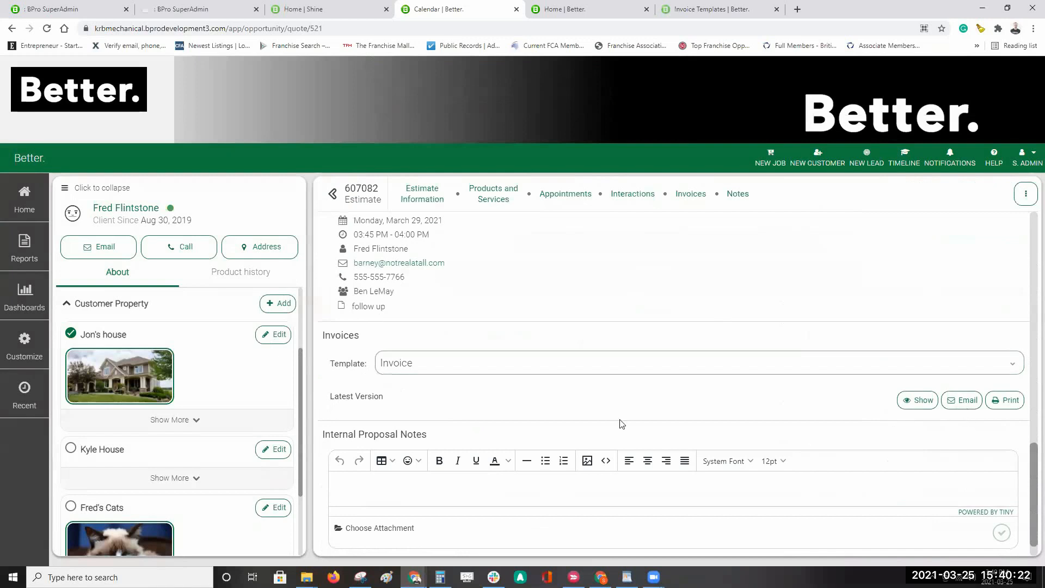
{"action": "scroll", "coordinate": [678, 396], "scroll_direction": "down", "scroll_amount": 1}
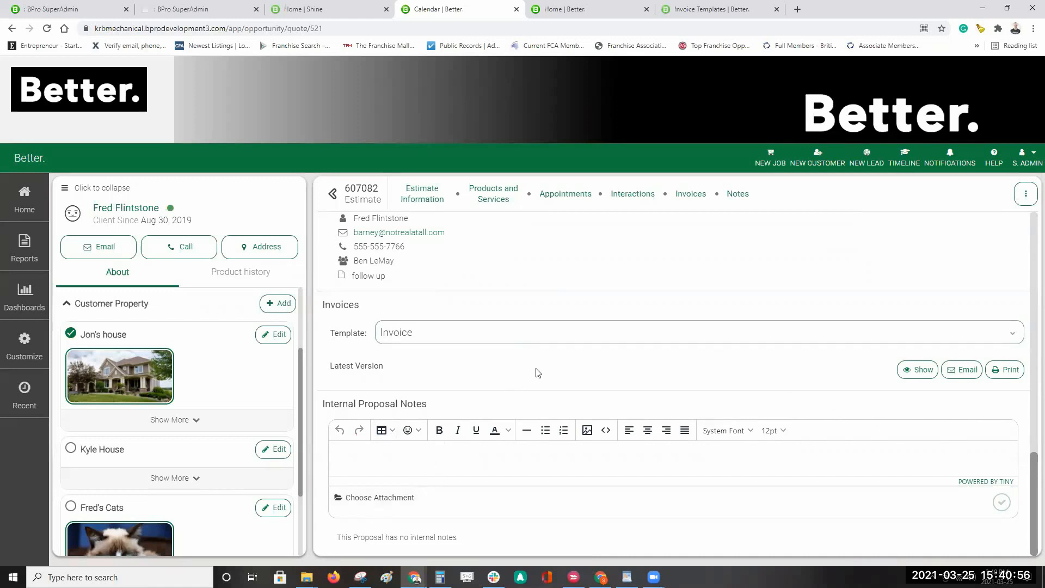
{"action": "scroll", "coordinate": [573, 378], "scroll_direction": "up", "scroll_amount": 10}
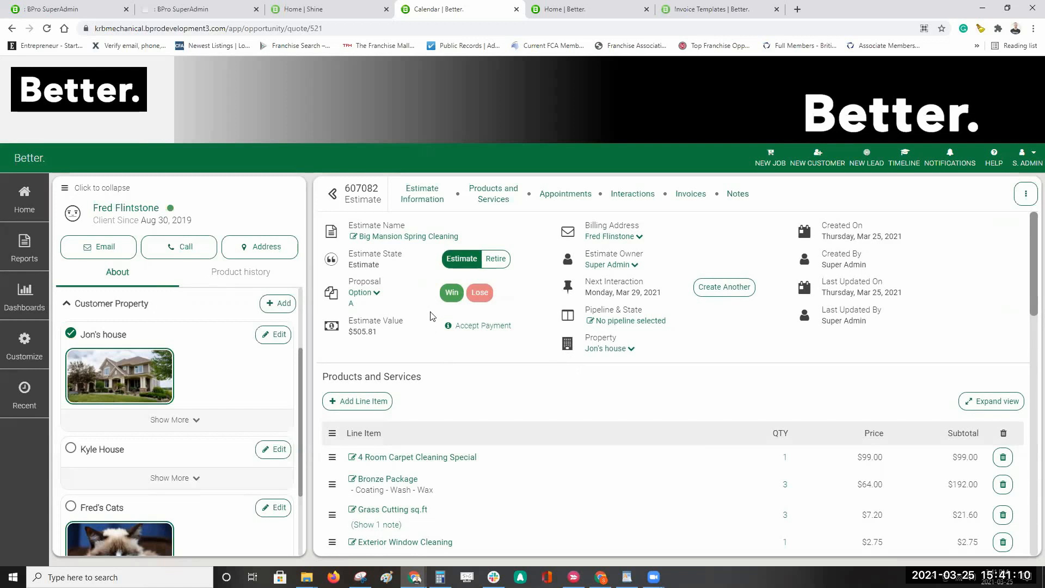
Step: Create a new proposal named 'Option B' cloned from Option A
{"action": "left_click", "coordinate": [377, 296]}
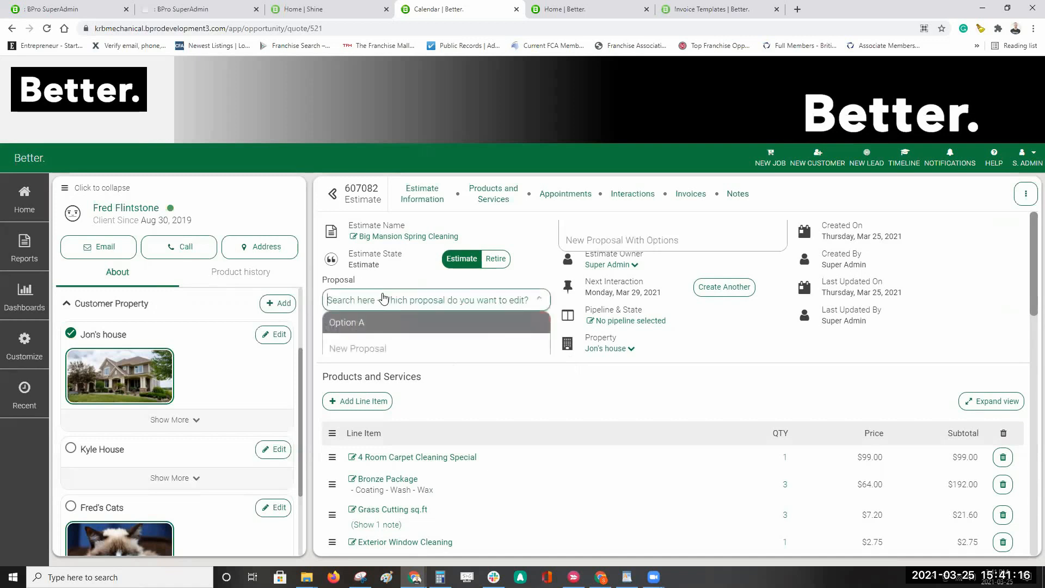
{"action": "scroll", "coordinate": [562, 360], "scroll_direction": "down", "scroll_amount": 2}
{"action": "scroll", "coordinate": [543, 367], "scroll_direction": "up", "scroll_amount": 2}
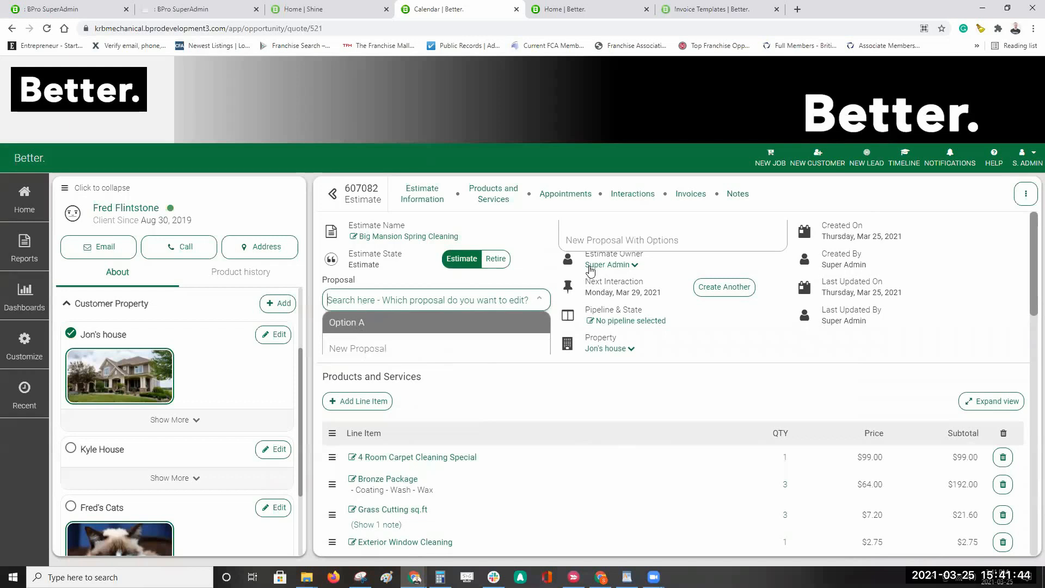
{"action": "left_click", "coordinate": [630, 245]}
{"action": "left_click", "coordinate": [472, 260]}
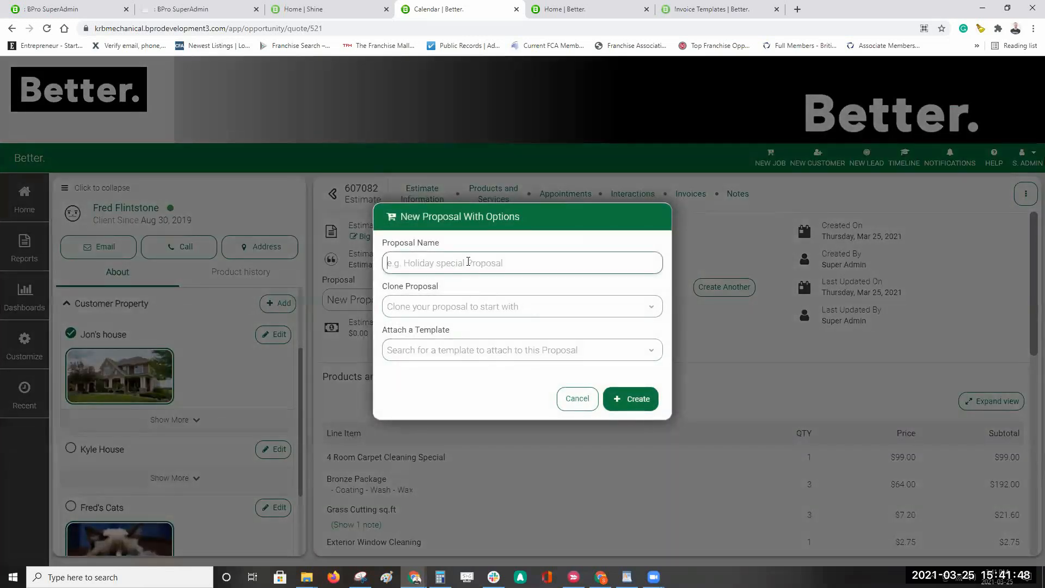
{"action": "type", "text": "Option B"}
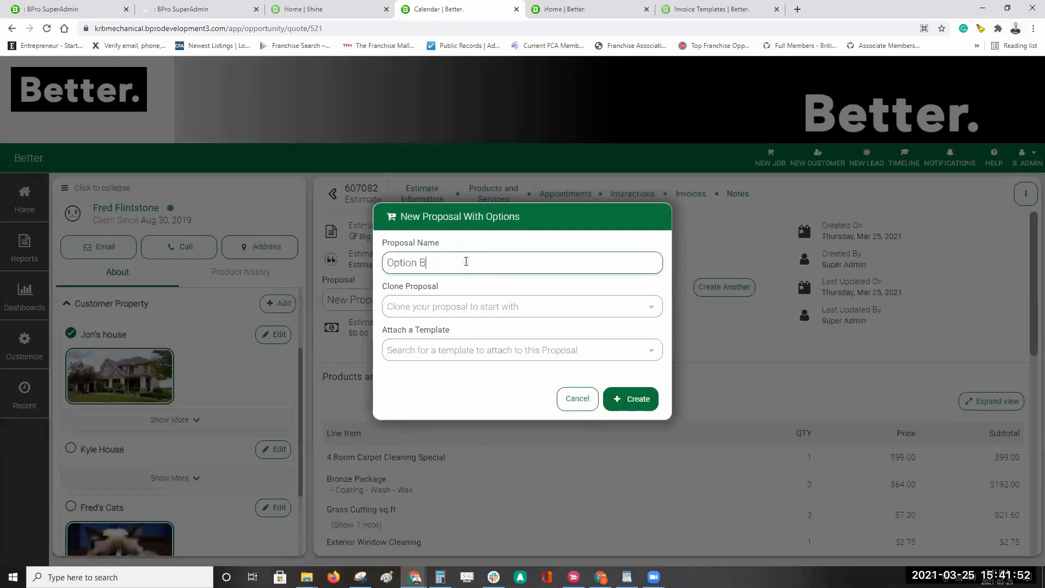
{"action": "left_click", "coordinate": [512, 311]}
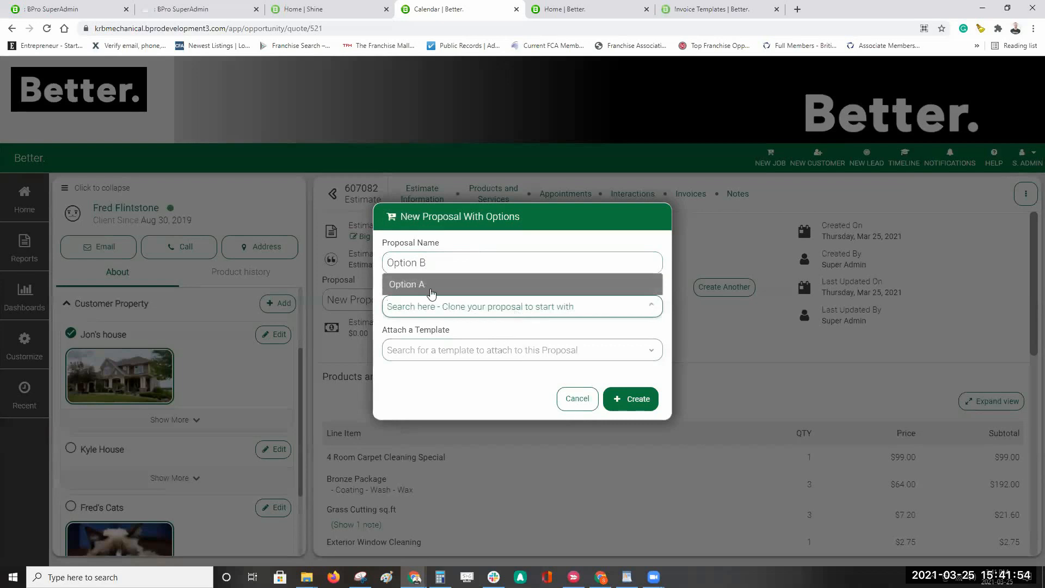
{"action": "left_click", "coordinate": [432, 285]}
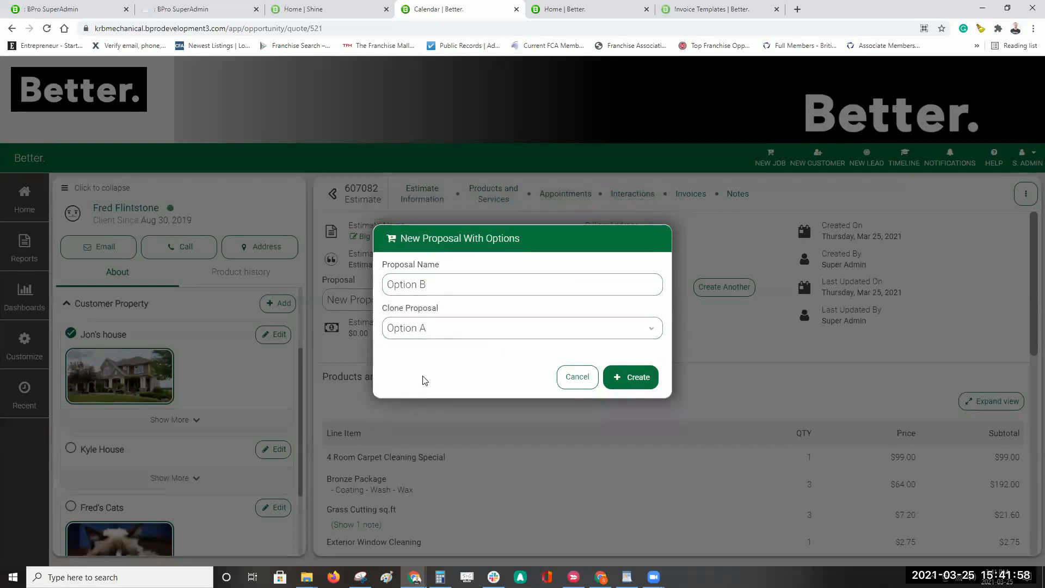
{"action": "left_click", "coordinate": [431, 283]}
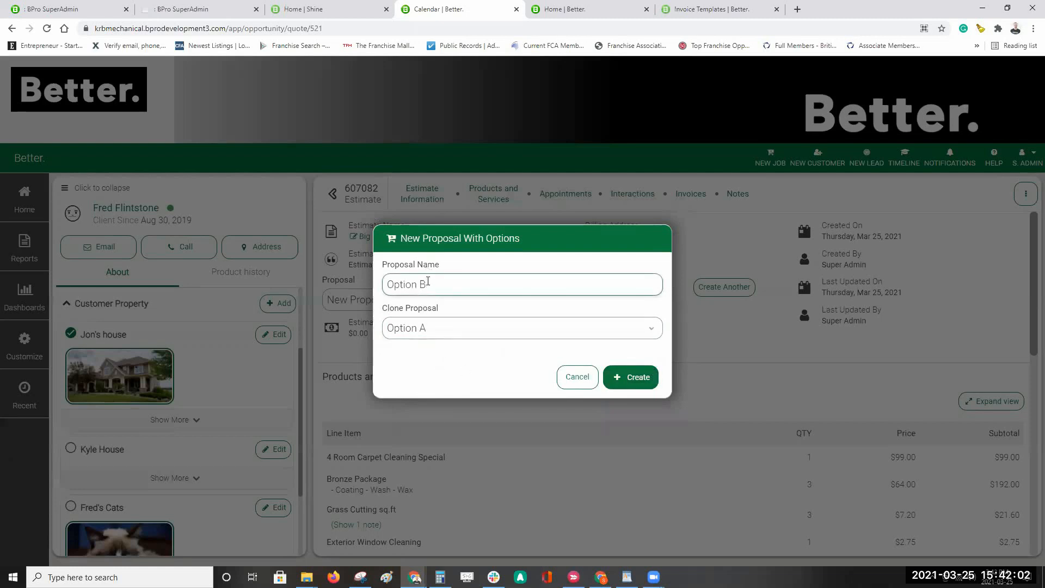
{"action": "left_click", "coordinate": [634, 380]}
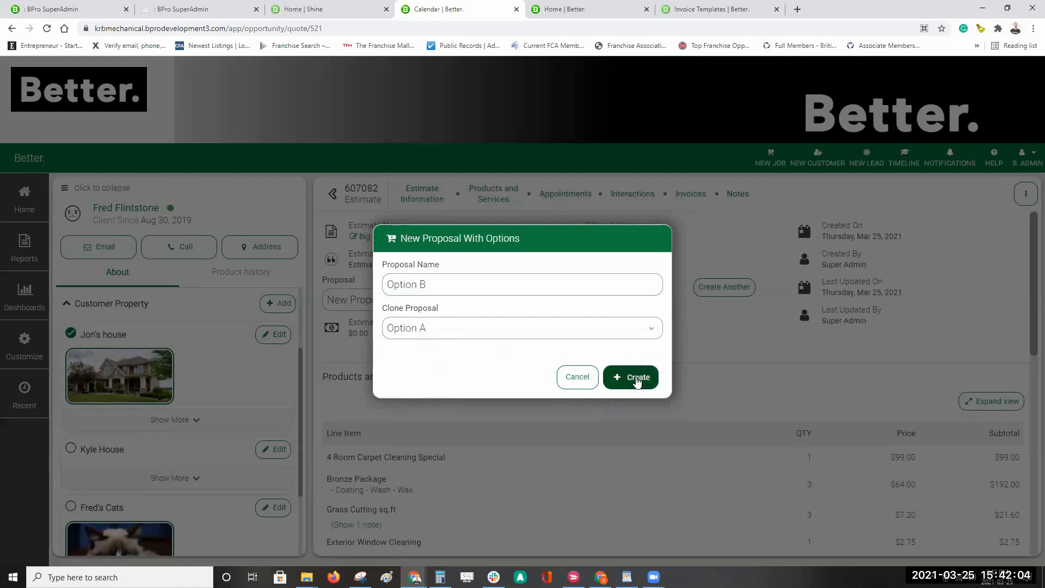
{"action": "left_click", "coordinate": [635, 379]}
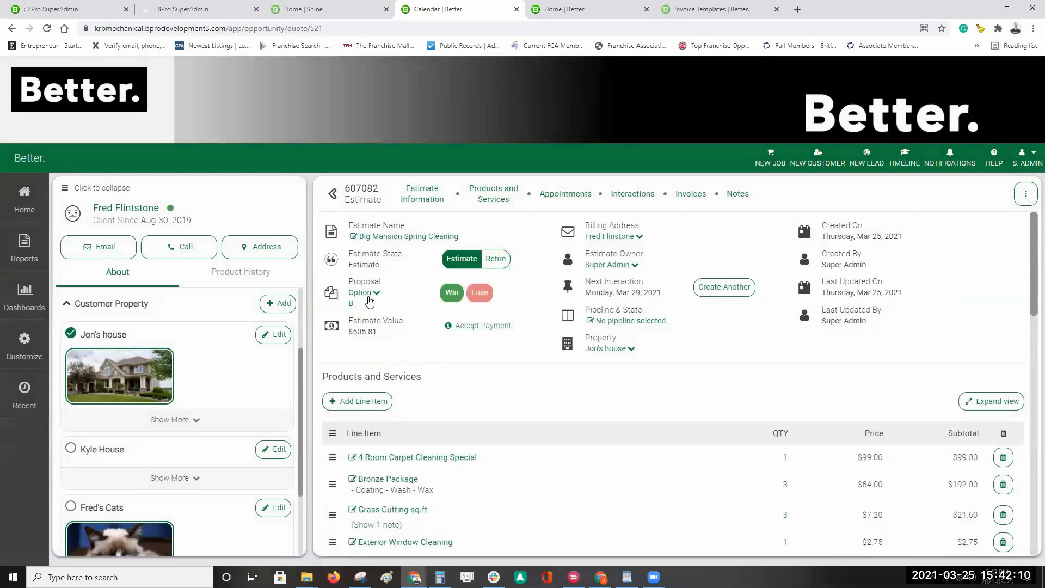
Step: Delete Grass Cutting, Exterior Window Cleaning and Air Freshener from Option B, leaving $477.99
{"action": "left_click", "coordinate": [375, 294]}
{"action": "left_click", "coordinate": [362, 327]}
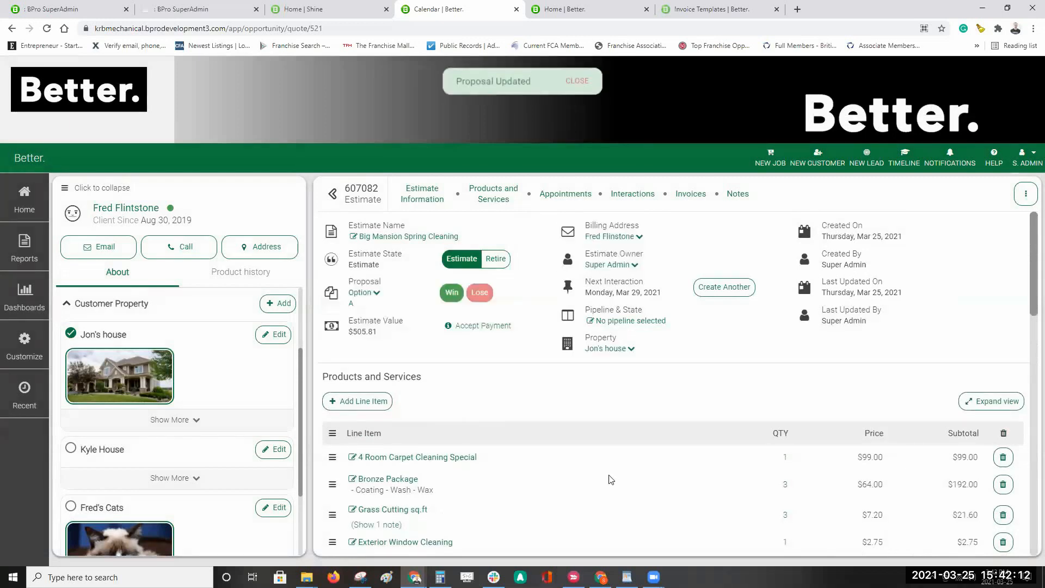
{"action": "left_click", "coordinate": [369, 302]}
{"action": "left_click", "coordinate": [362, 348]}
{"action": "scroll", "coordinate": [728, 424], "scroll_direction": "down", "scroll_amount": 3}
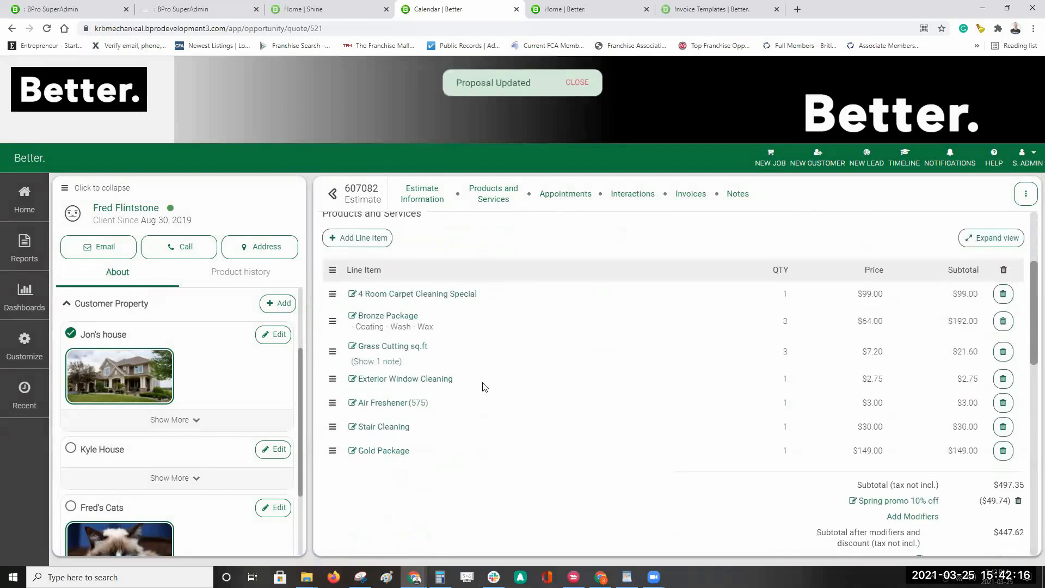
{"action": "left_click", "coordinate": [1003, 352]}
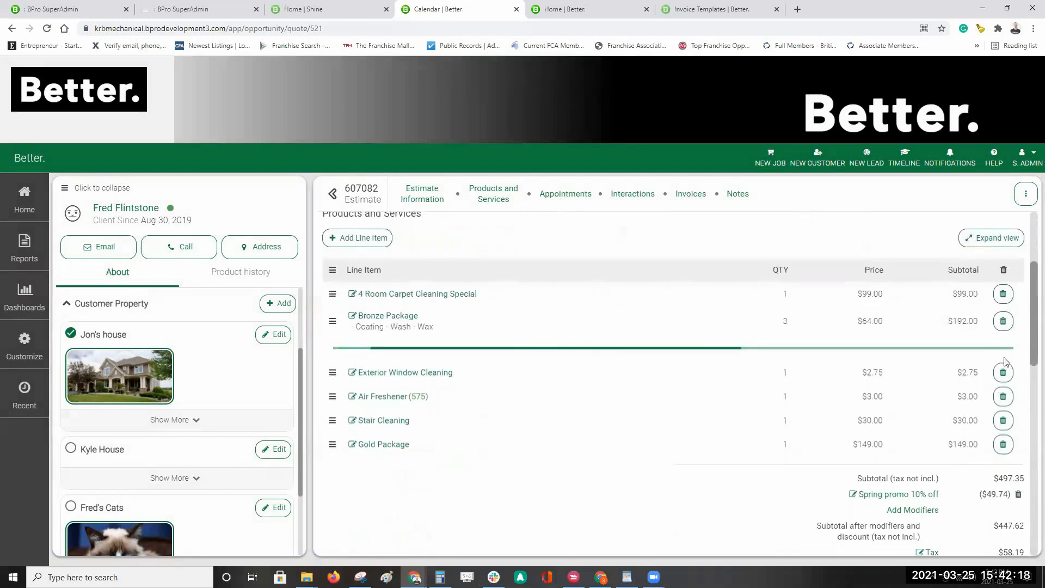
{"action": "left_click", "coordinate": [1003, 353]}
{"action": "left_click", "coordinate": [1004, 350]}
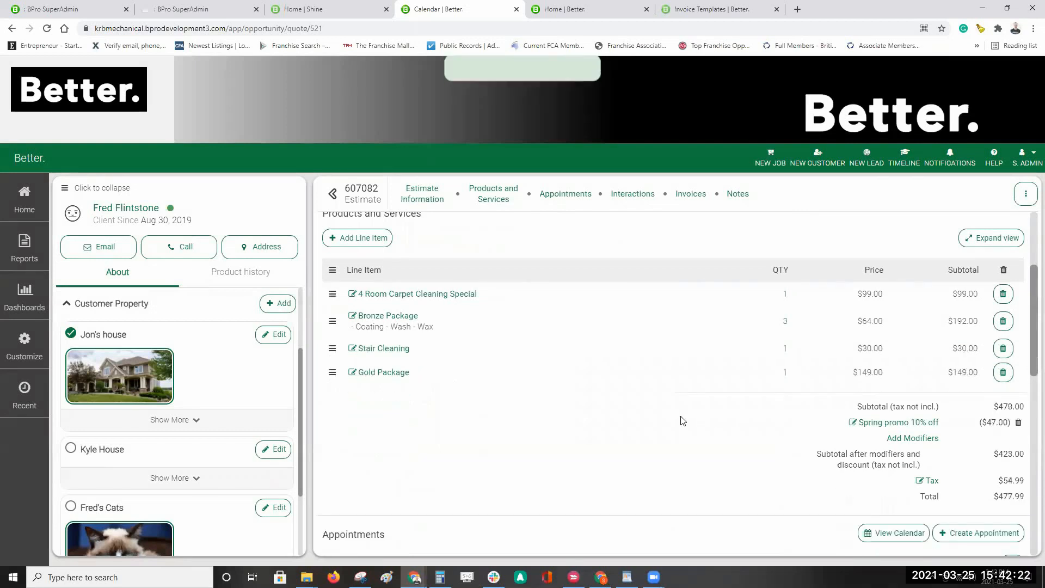
{"action": "scroll", "coordinate": [686, 417], "scroll_direction": "up", "scroll_amount": 3}
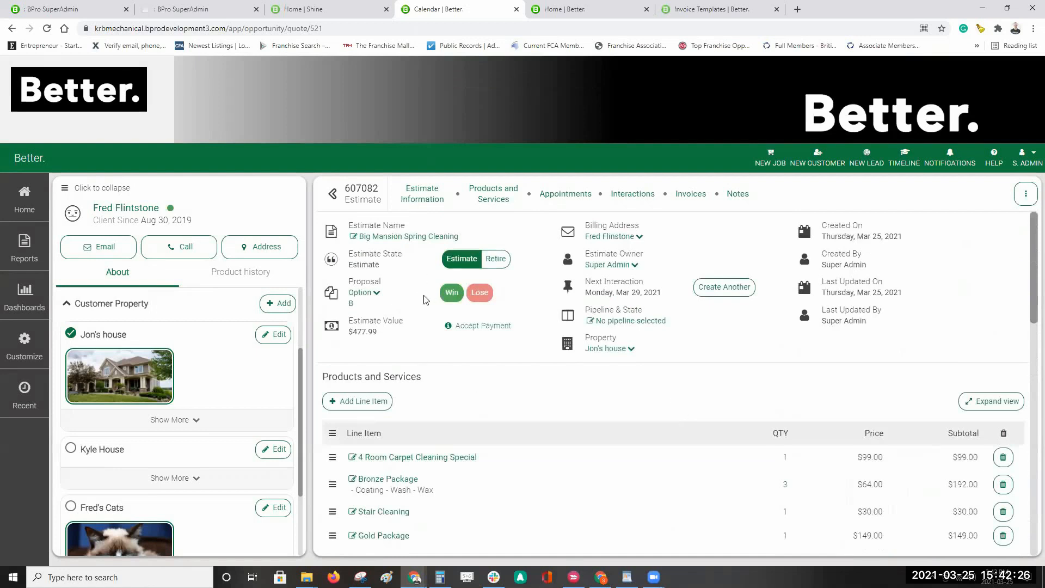
{"action": "left_click", "coordinate": [378, 295]}
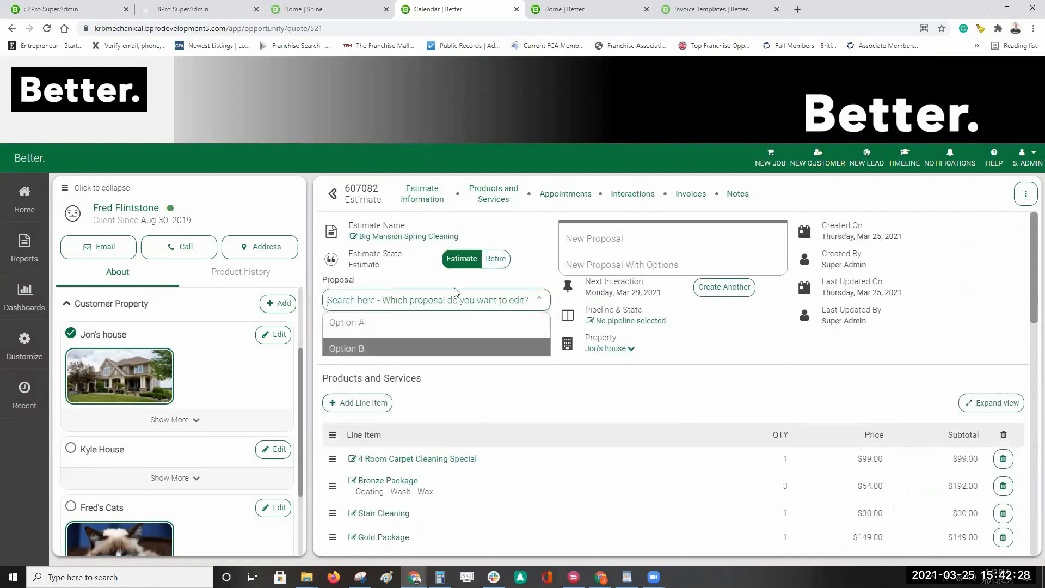
Step: Create a new proposal named 'Option C' cloned from Option B
{"action": "left_click", "coordinate": [606, 267]}
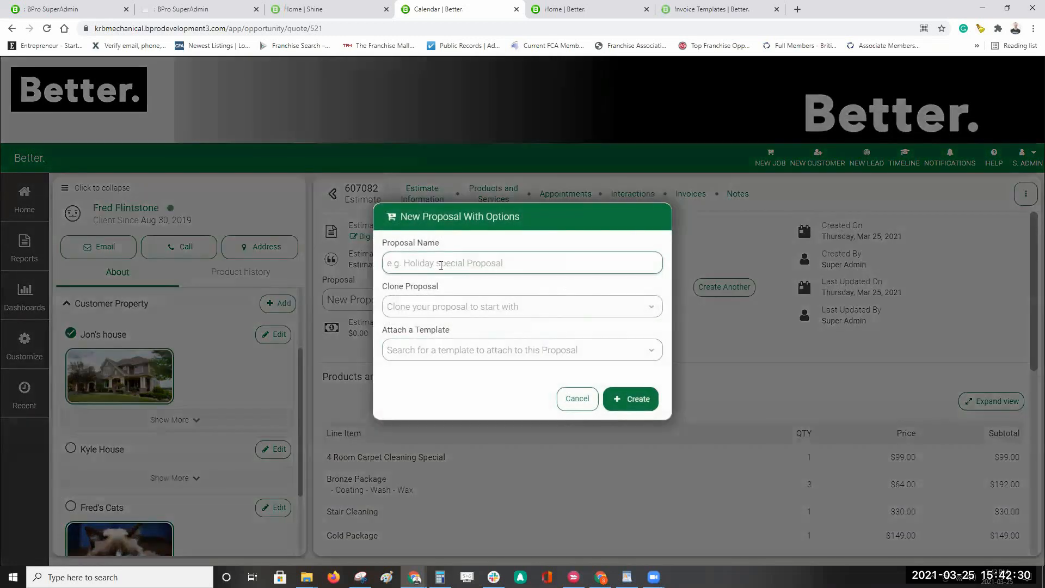
{"action": "type", "text": "Option C"}
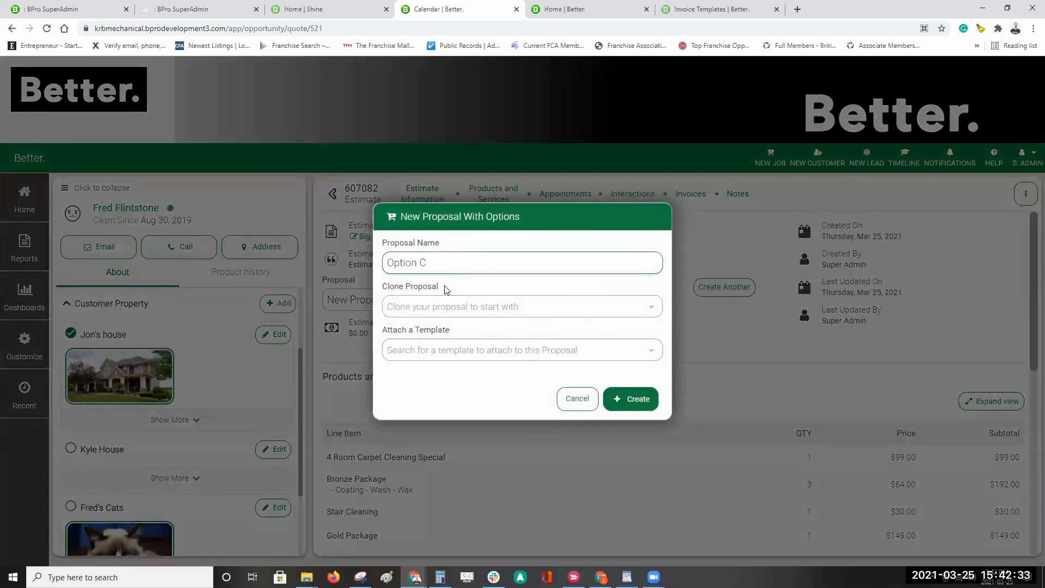
{"action": "left_click", "coordinate": [463, 308]}
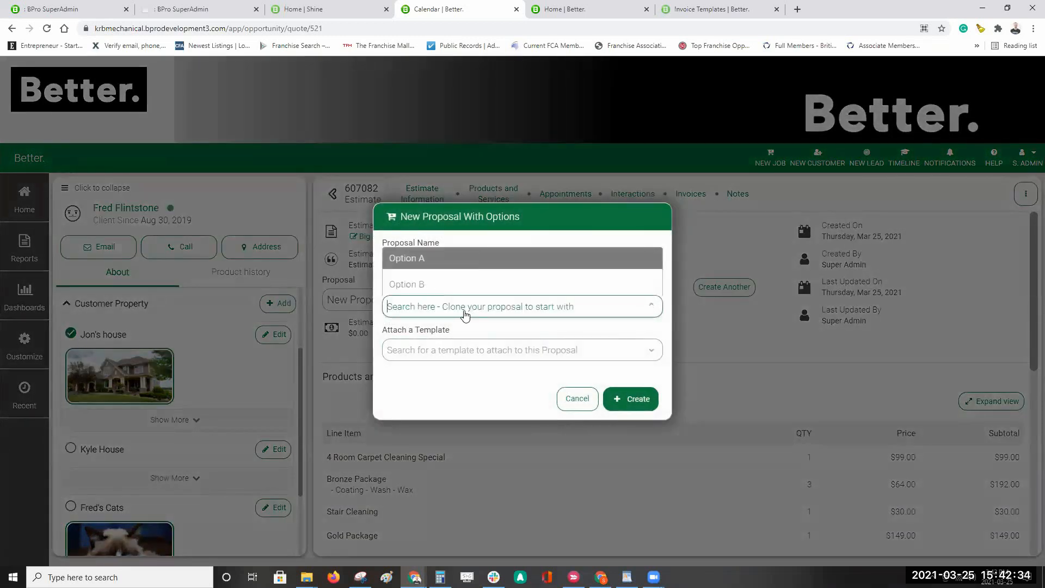
{"action": "left_click", "coordinate": [424, 286]}
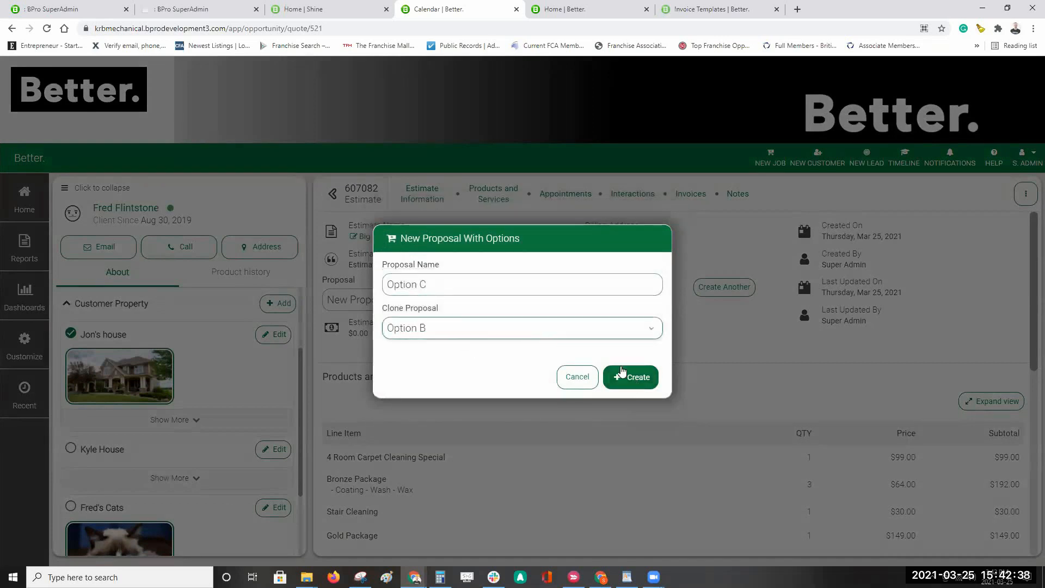
{"action": "left_click", "coordinate": [637, 379]}
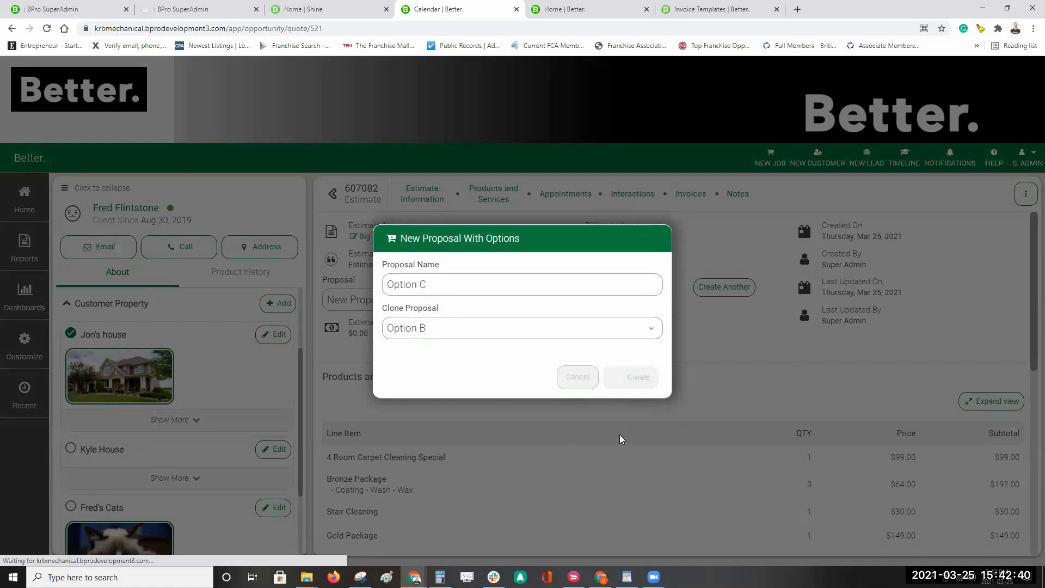
Step: Delete the Stair Cleaning and Bronze Package line items from Option C, leaving $252.22
{"action": "scroll", "coordinate": [612, 378], "scroll_direction": "down", "scroll_amount": 2}
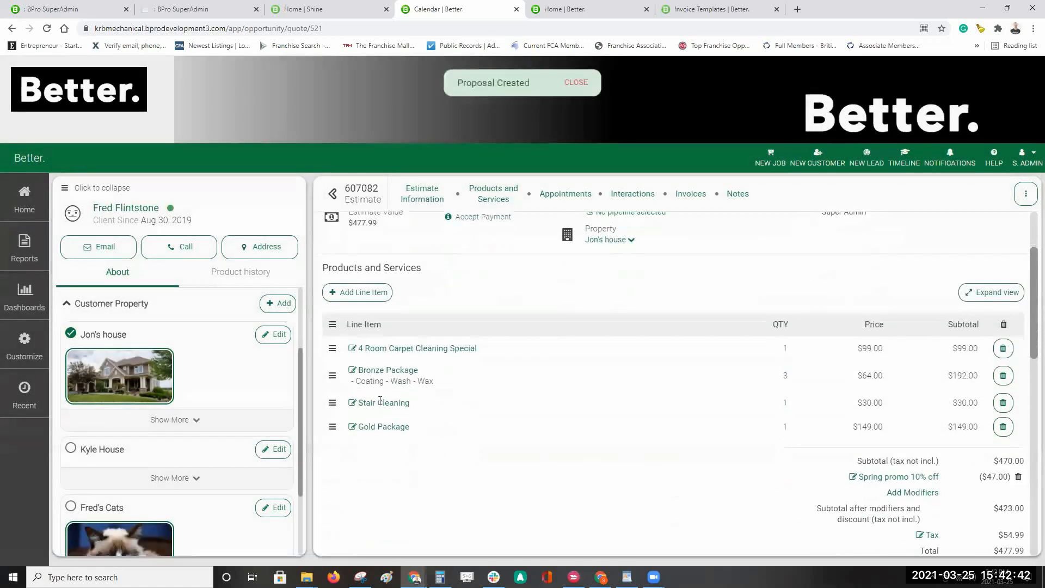
{"action": "left_click", "coordinate": [1006, 404]}
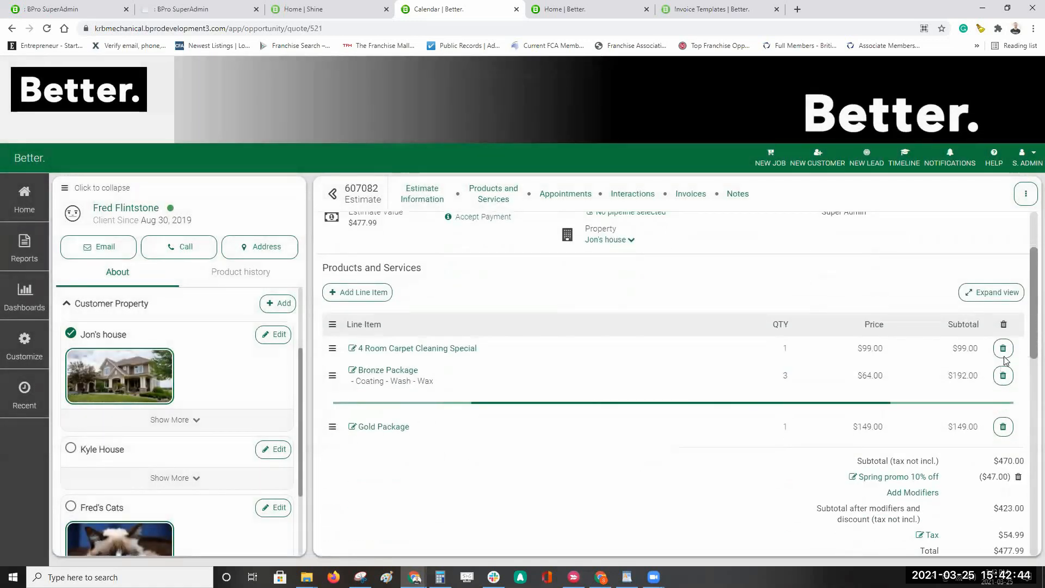
{"action": "left_click", "coordinate": [1003, 376]}
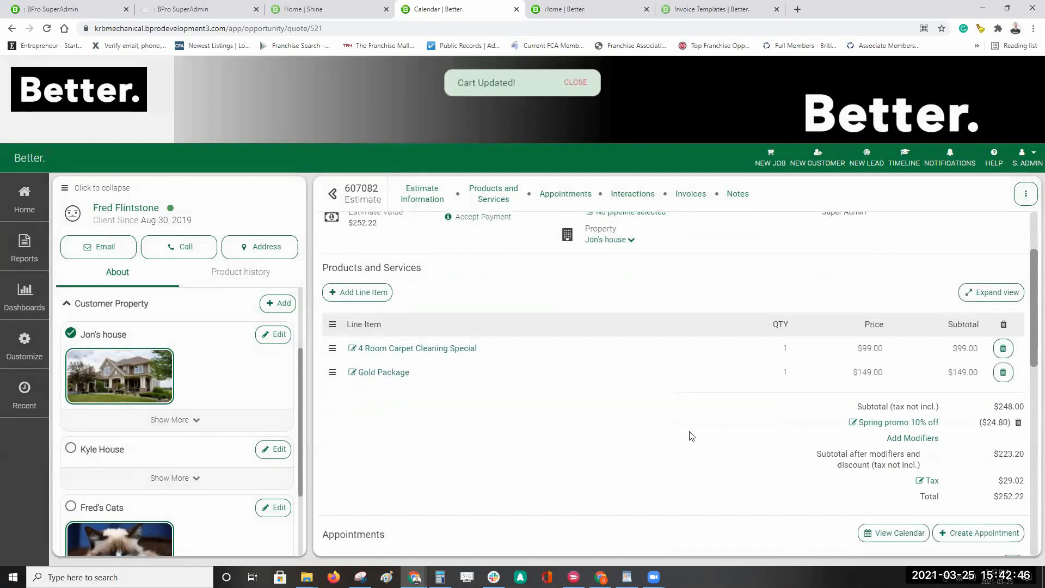
{"action": "scroll", "coordinate": [659, 463], "scroll_direction": "up", "scroll_amount": 2}
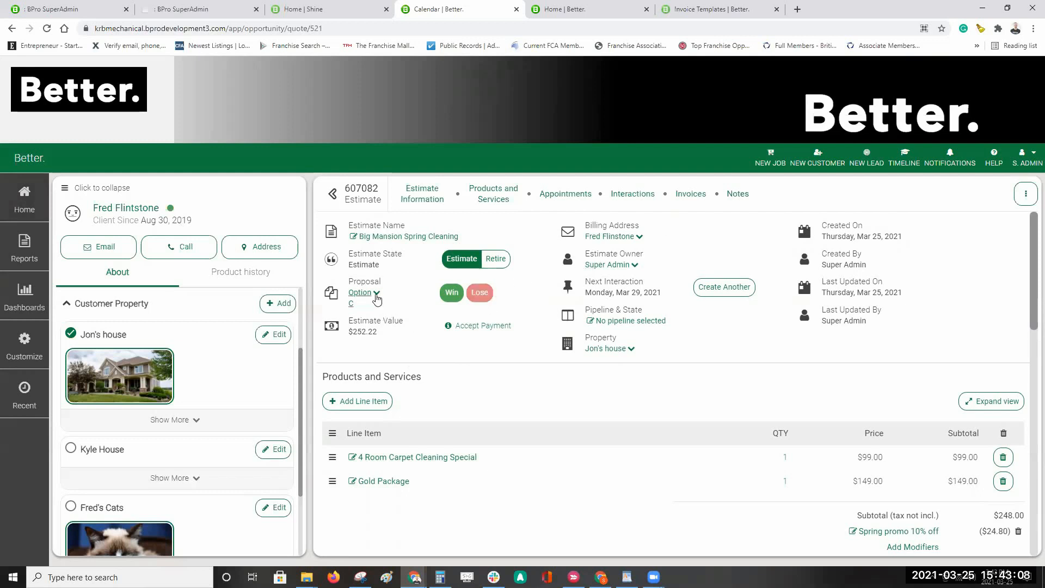
Step: Switch the estimate back to proposal Option A, valued at $505.81
{"action": "left_click", "coordinate": [376, 295]}
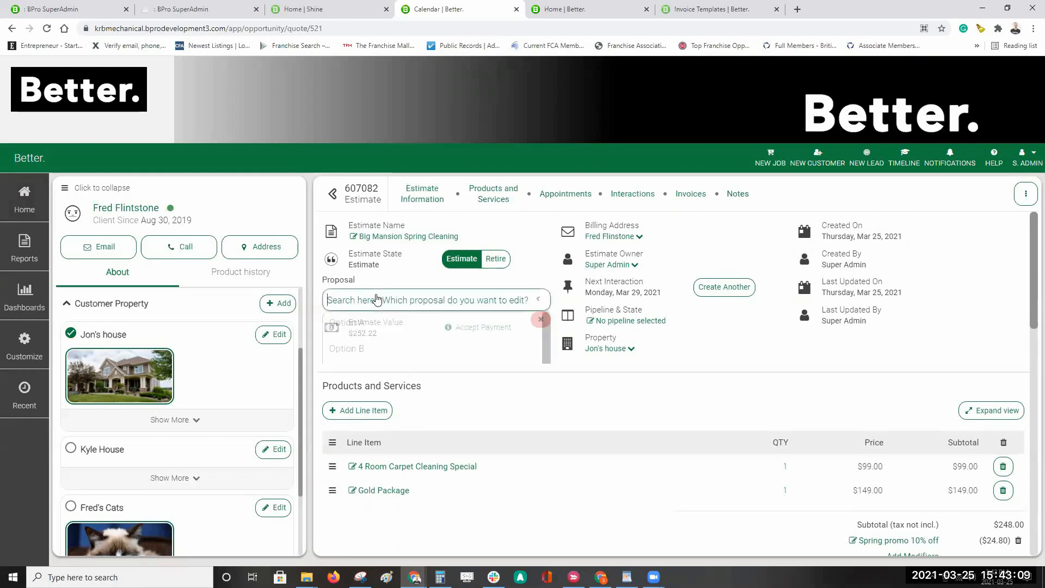
{"action": "left_click", "coordinate": [353, 325]}
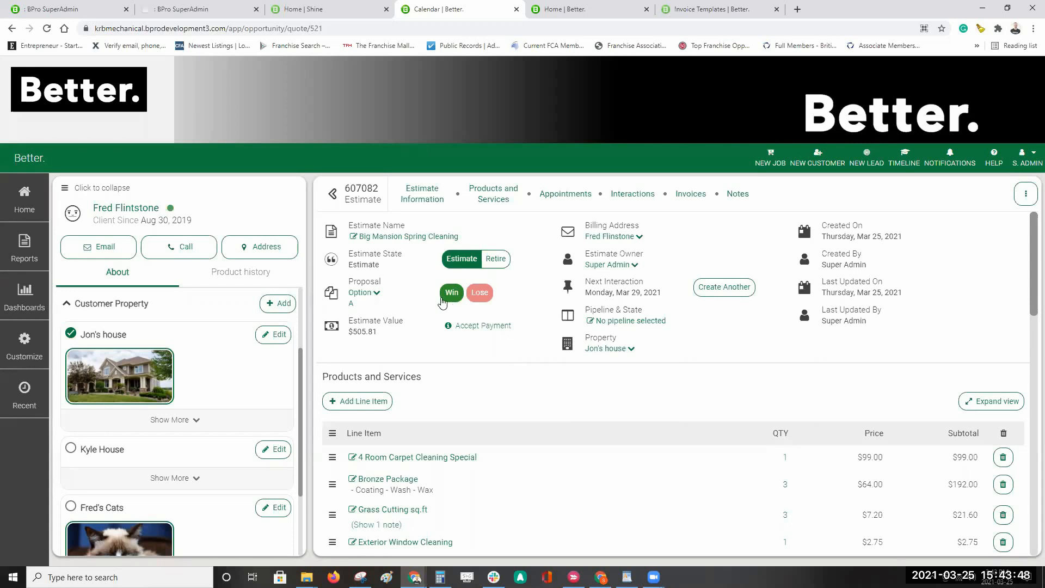
Step: Win proposal Option A and confirm, turning estimate 607082 into an open job
{"action": "left_click", "coordinate": [441, 299]}
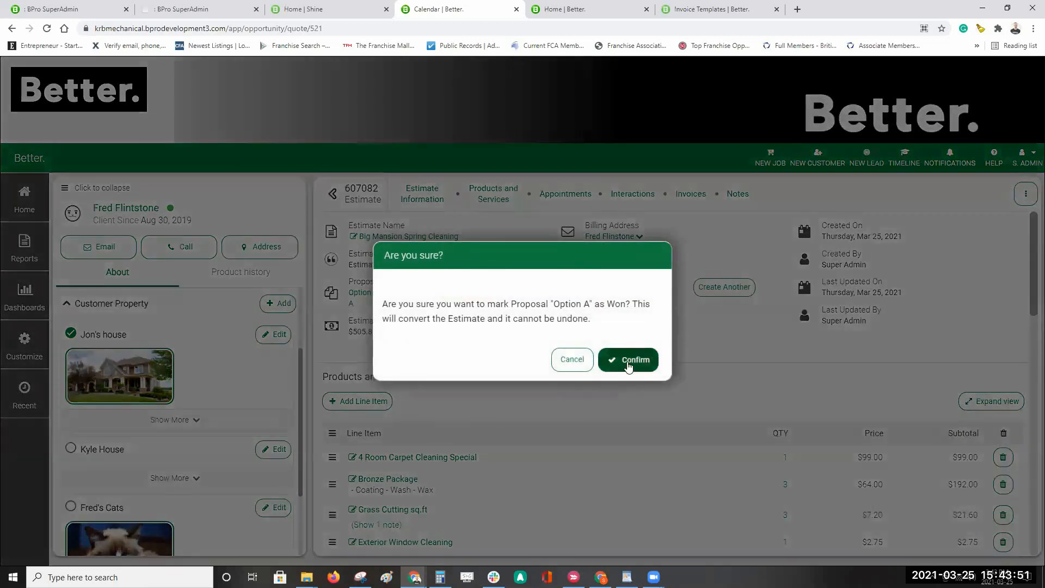
{"action": "left_click", "coordinate": [628, 362]}
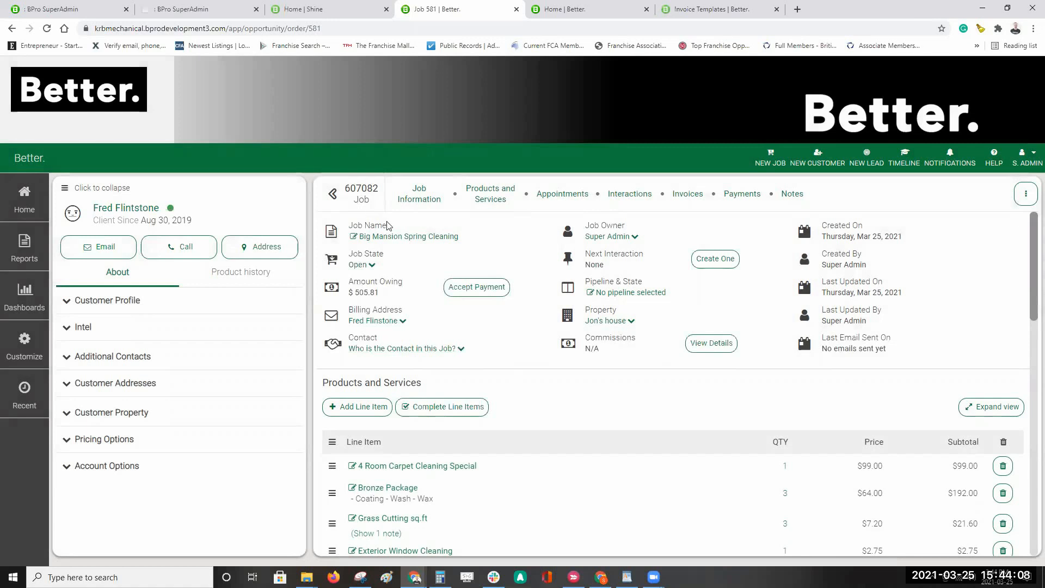
Step: Open the Quote List from the Home menu in a new tab and switch to it
{"action": "left_click", "coordinate": [24, 199]}
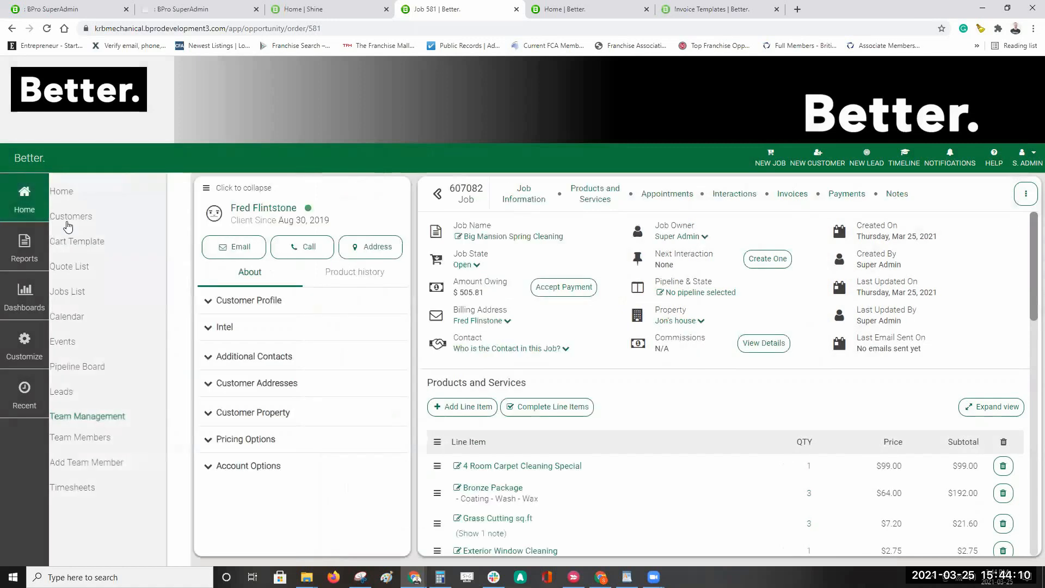
{"action": "middle_click", "coordinate": [87, 266]}
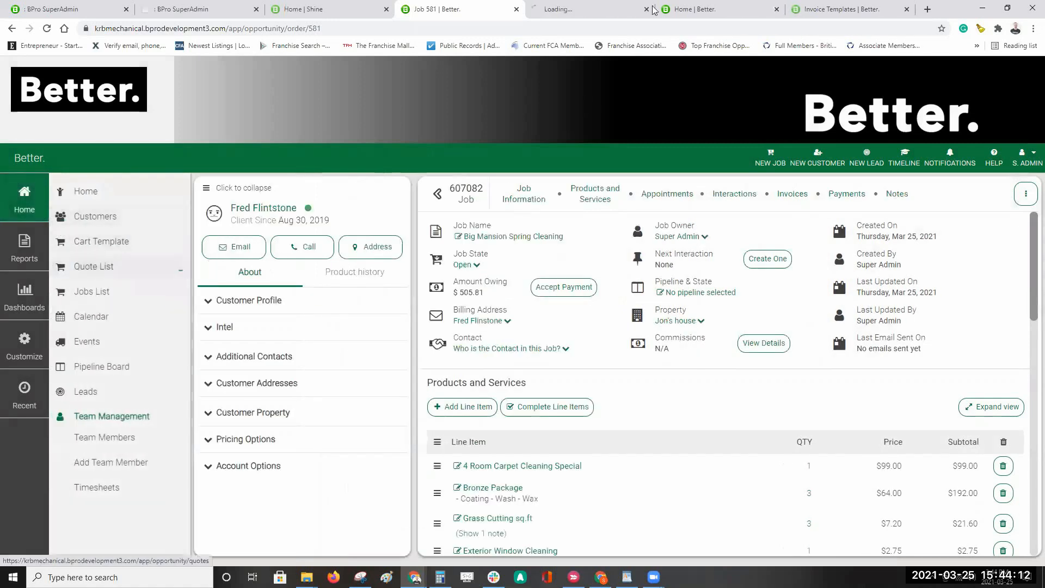
{"action": "left_click", "coordinate": [596, 12]}
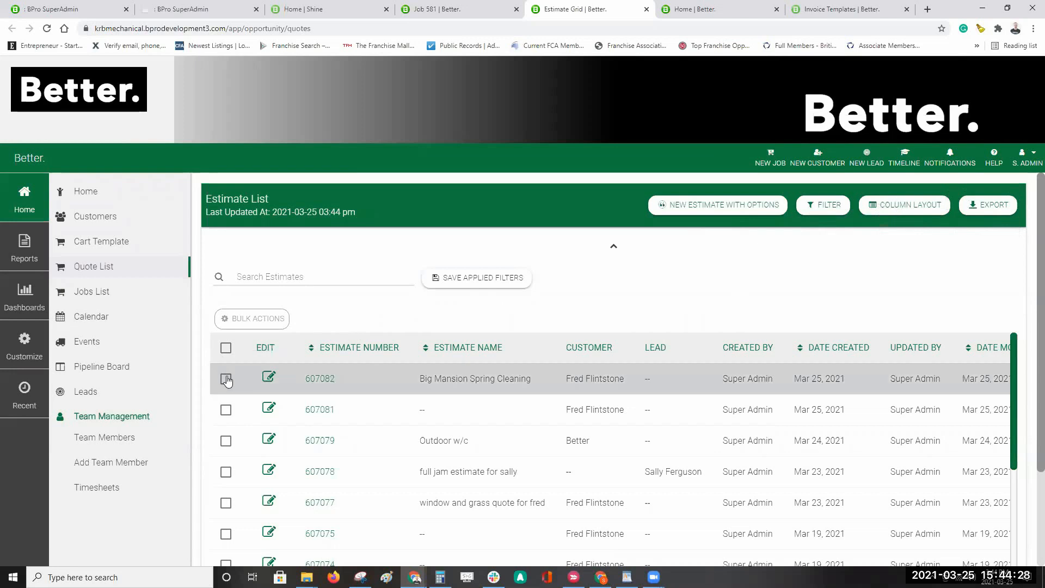
Step: Select all estimates, look at the Bulk Actions choices, then clear the selection
{"action": "left_click", "coordinate": [226, 349]}
{"action": "left_click", "coordinate": [262, 321]}
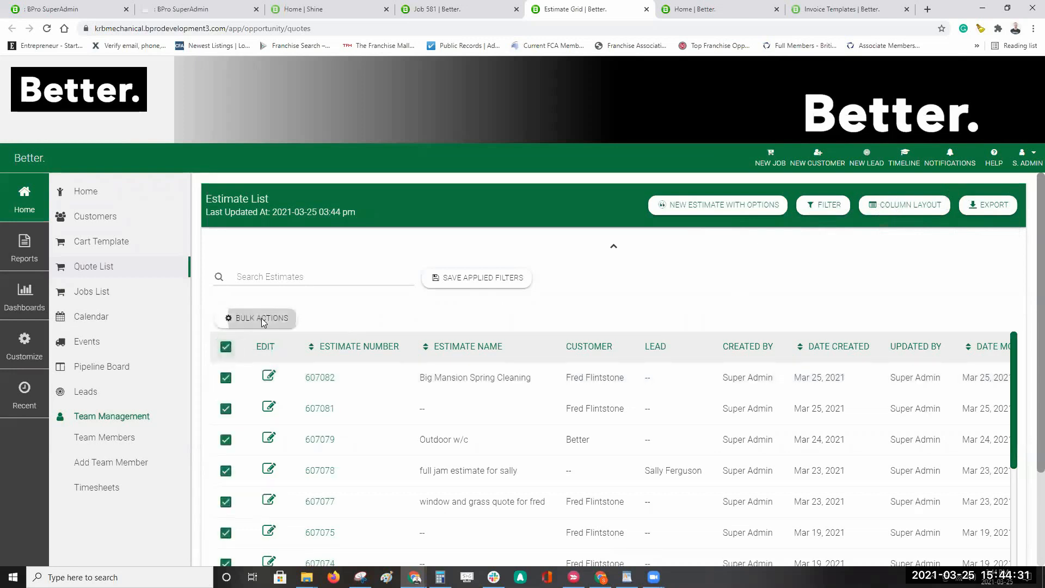
{"action": "left_click", "coordinate": [391, 314]}
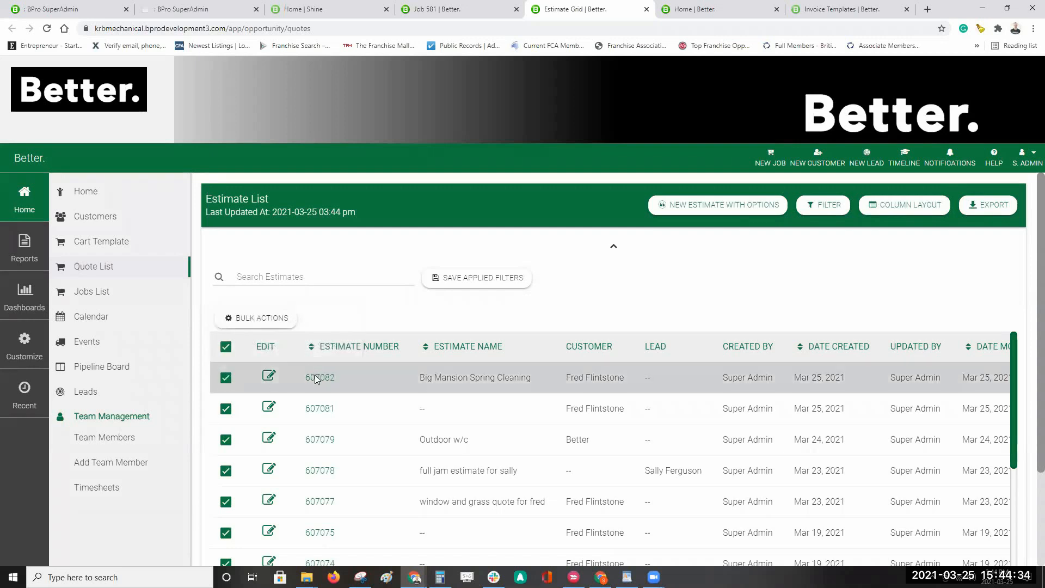
{"action": "left_click", "coordinate": [226, 348]}
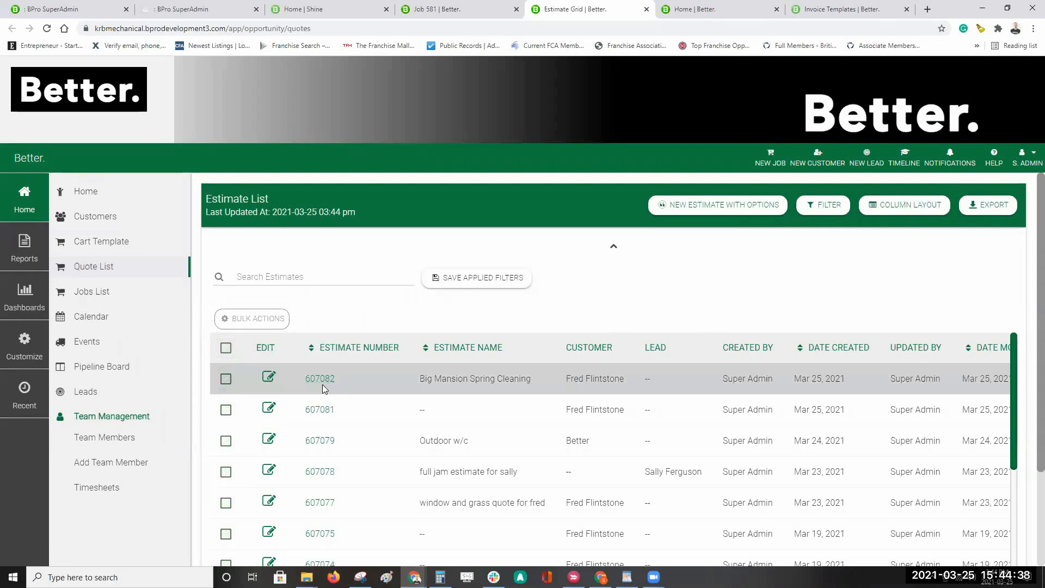
Step: Open estimate 607082 and set its proposal to Option C (LOST)
{"action": "left_click", "coordinate": [323, 380]}
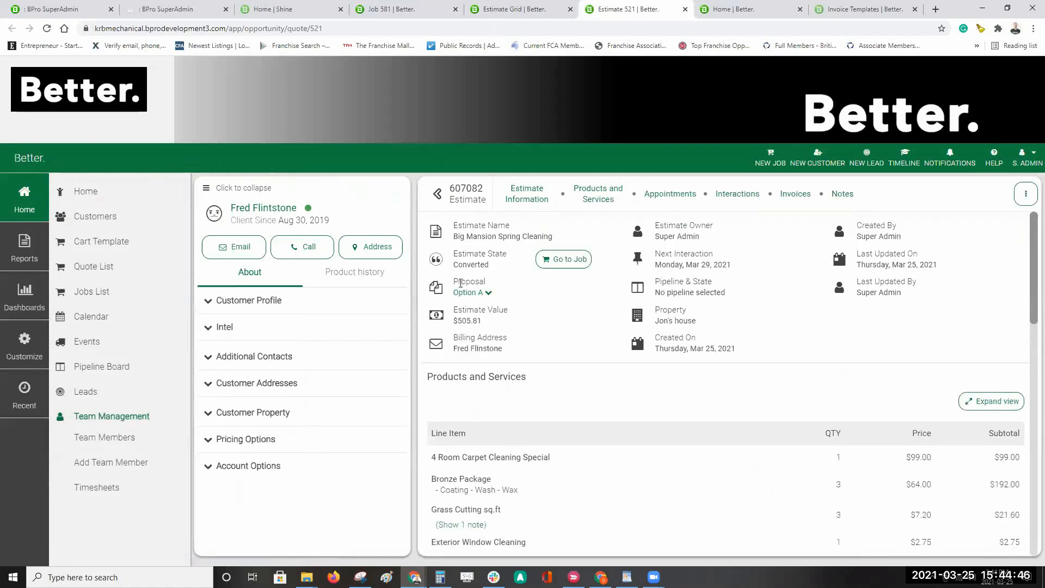
{"action": "left_click", "coordinate": [488, 292]}
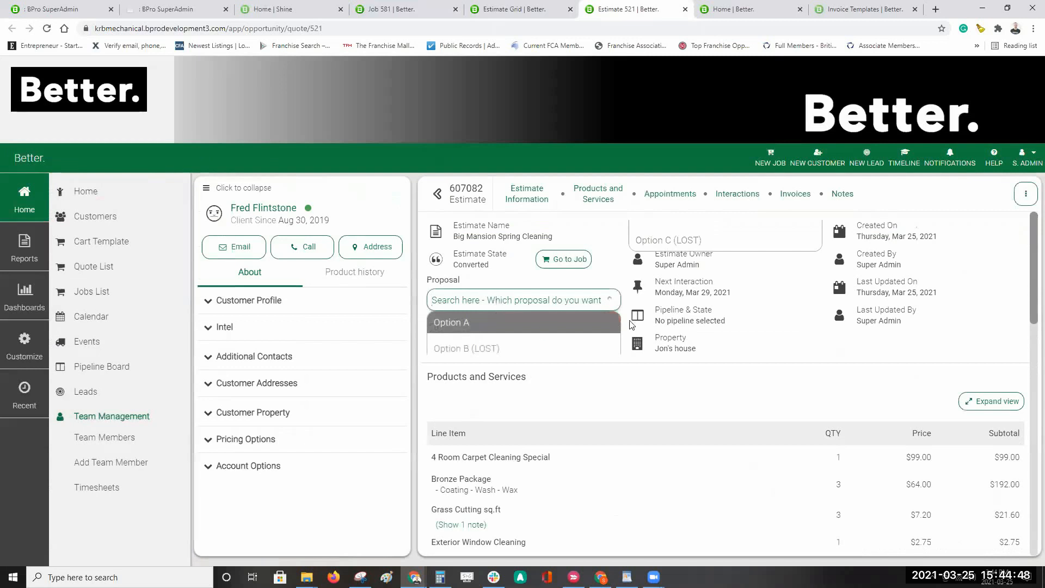
{"action": "left_click", "coordinate": [675, 245]}
{"action": "scroll", "coordinate": [875, 357], "scroll_direction": "down", "scroll_amount": 1}
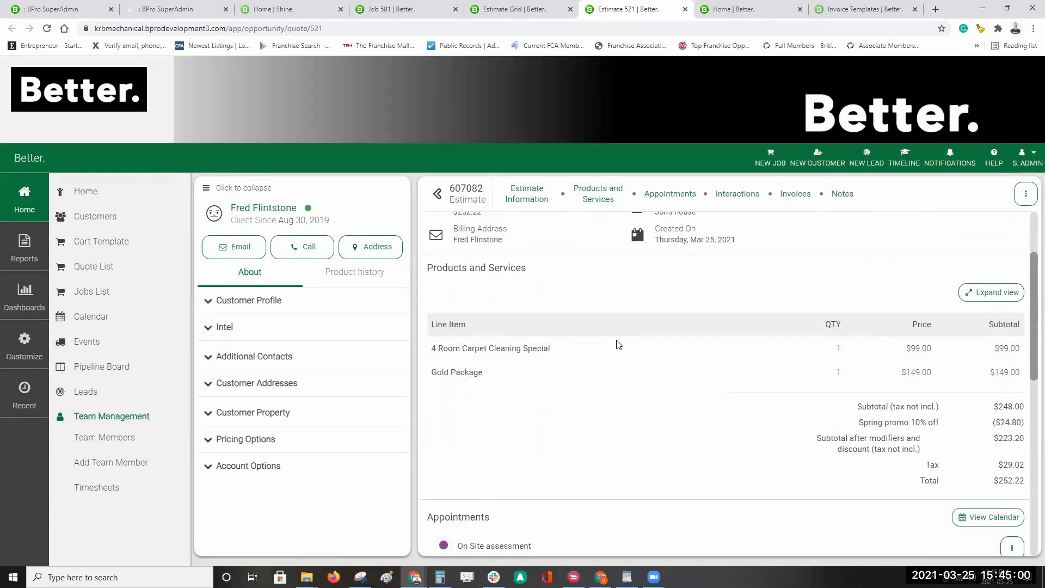
{"action": "scroll", "coordinate": [637, 303], "scroll_direction": "up", "scroll_amount": 2}
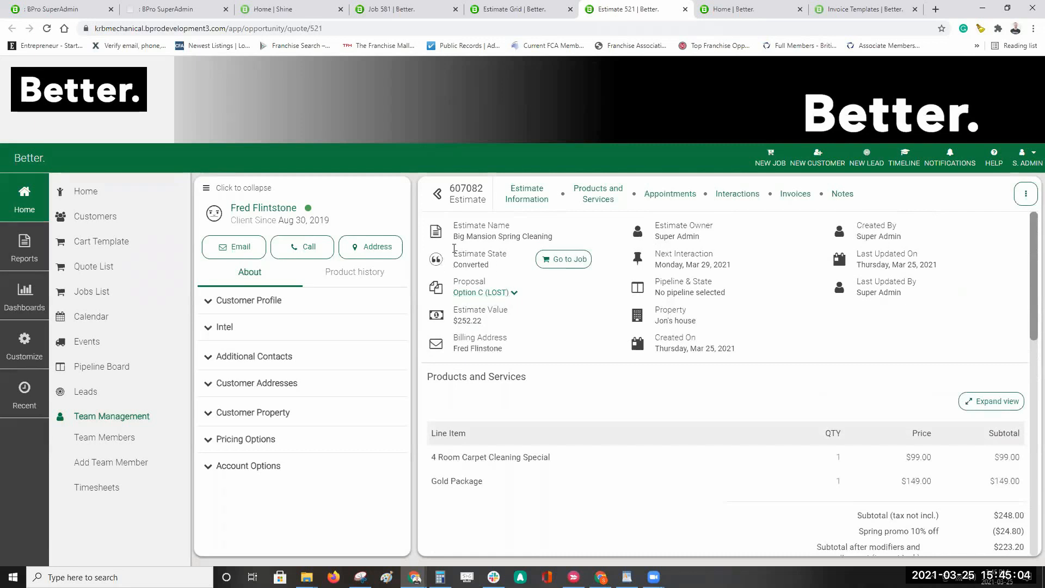
Step: Go to job 607082 and review its seven line items, $505.81 total and appointments
{"action": "left_click", "coordinate": [551, 262]}
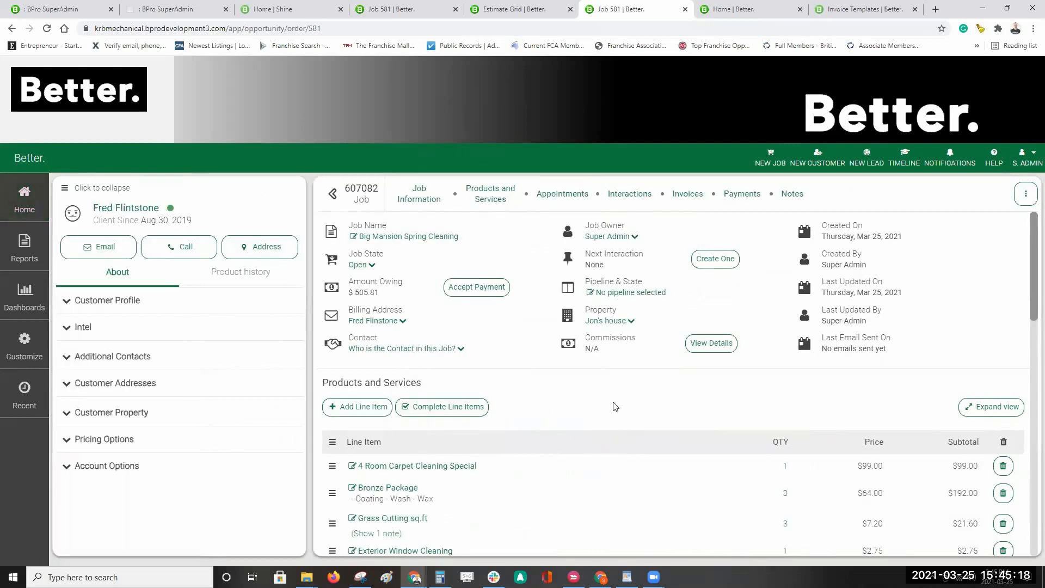
{"action": "scroll", "coordinate": [722, 380], "scroll_direction": "down", "scroll_amount": 4}
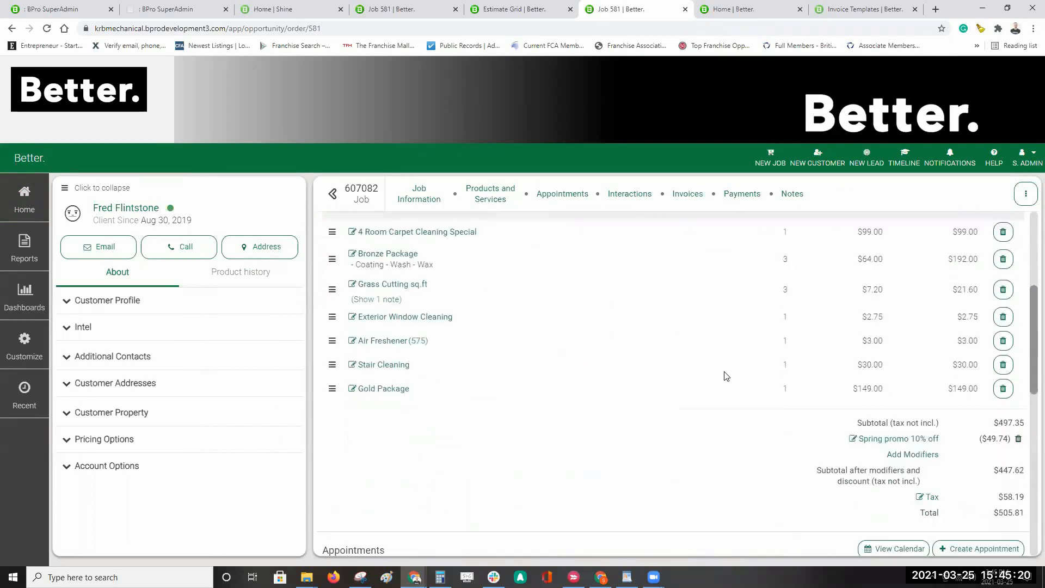
{"action": "scroll", "coordinate": [724, 376], "scroll_direction": "down", "scroll_amount": 4}
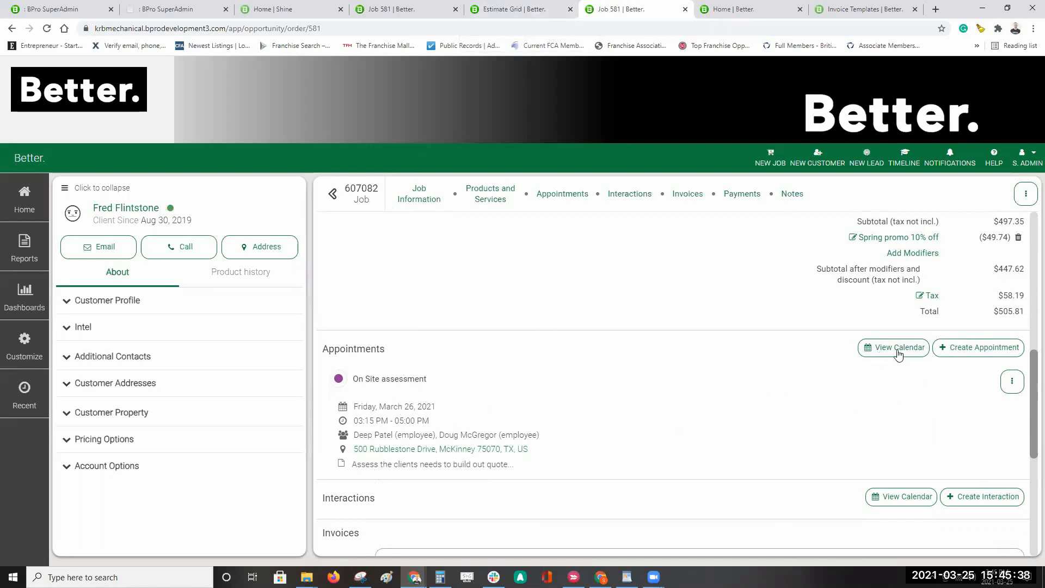
Step: Edit the On Site assessment appointment, renaming it 'Booked Job/Service' and colouring it red
{"action": "left_click", "coordinate": [1012, 385]}
{"action": "left_click", "coordinate": [1007, 405]}
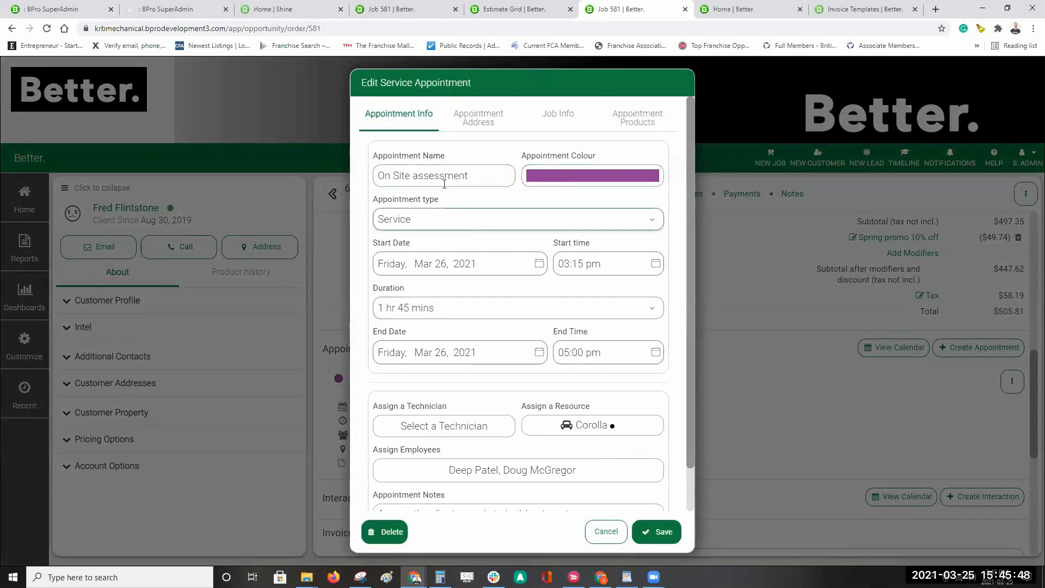
{"action": "left_click_drag", "start_coordinate": [478, 178], "coordinate": [231, 175]}
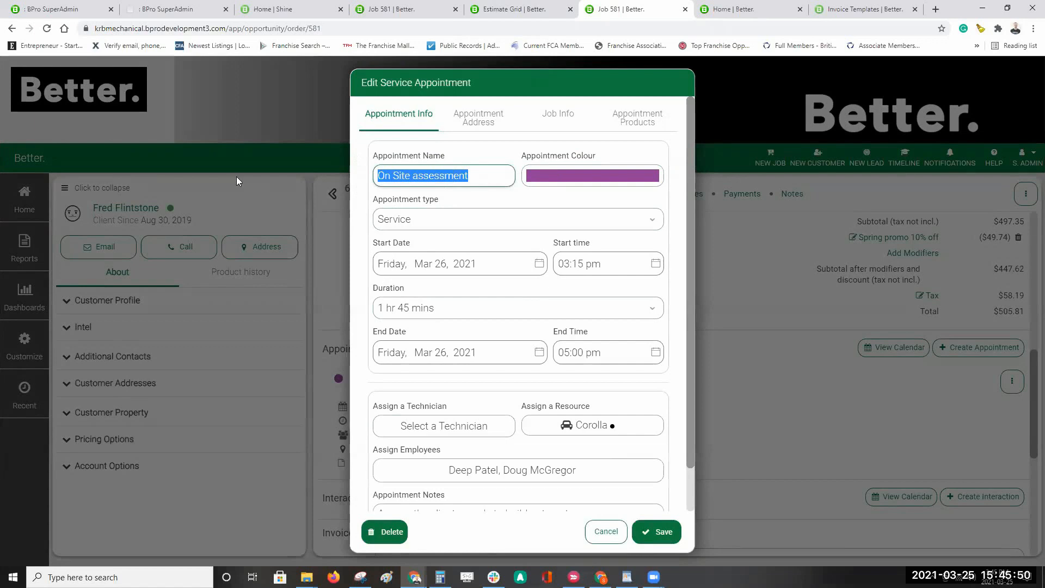
{"action": "type", "text": "Bo"}
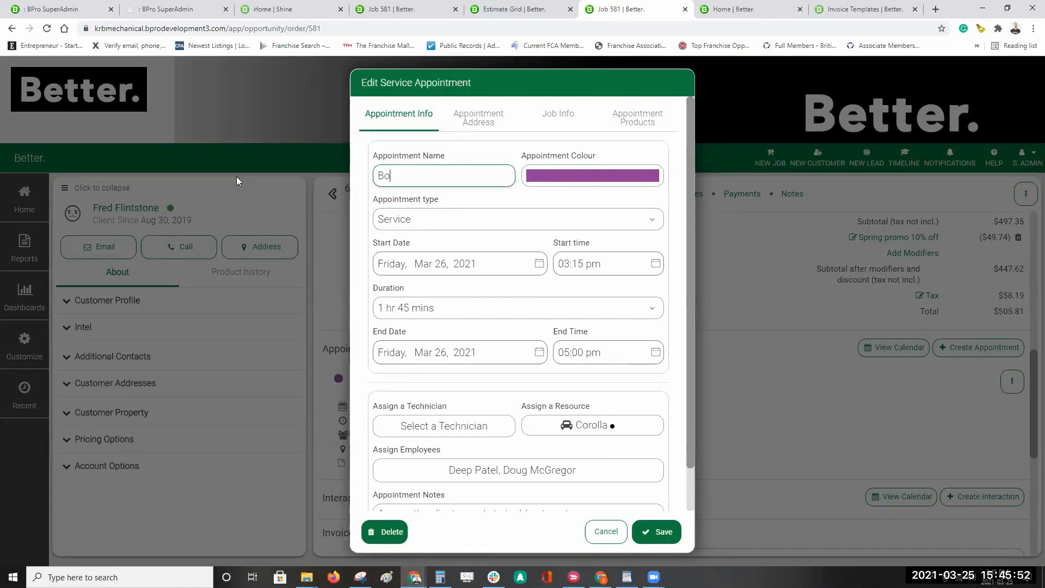
{"action": "type", "text": "oked Job/Service"}
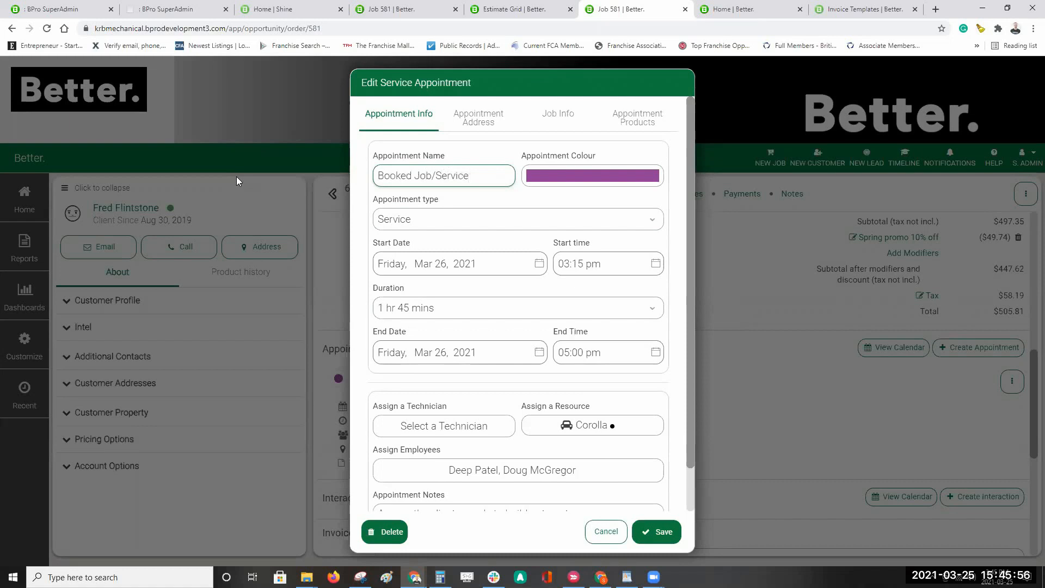
{"action": "left_click", "coordinate": [609, 173]}
{"action": "left_click", "coordinate": [590, 218]}
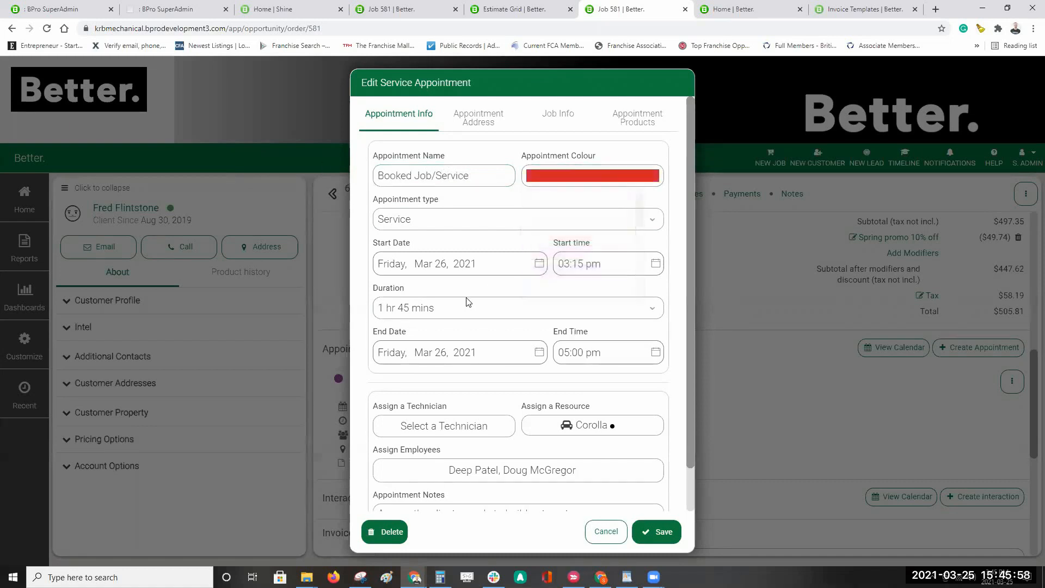
Step: Move the appointment to March 30, 2021 and swap one assigned employee for another
{"action": "left_click", "coordinate": [494, 266]}
{"action": "scroll", "coordinate": [452, 351], "scroll_direction": "down", "scroll_amount": 1}
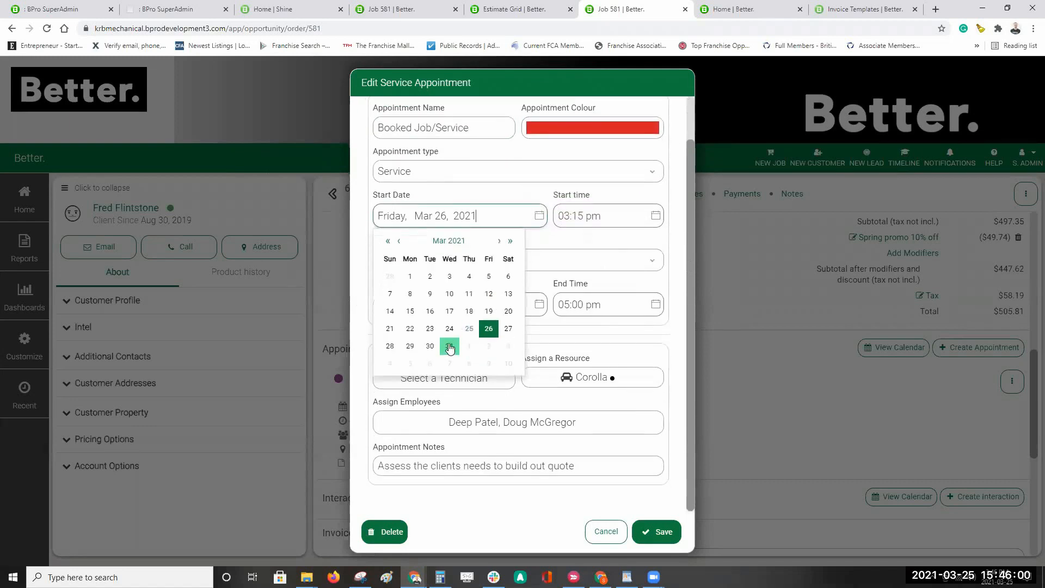
{"action": "left_click", "coordinate": [430, 346]}
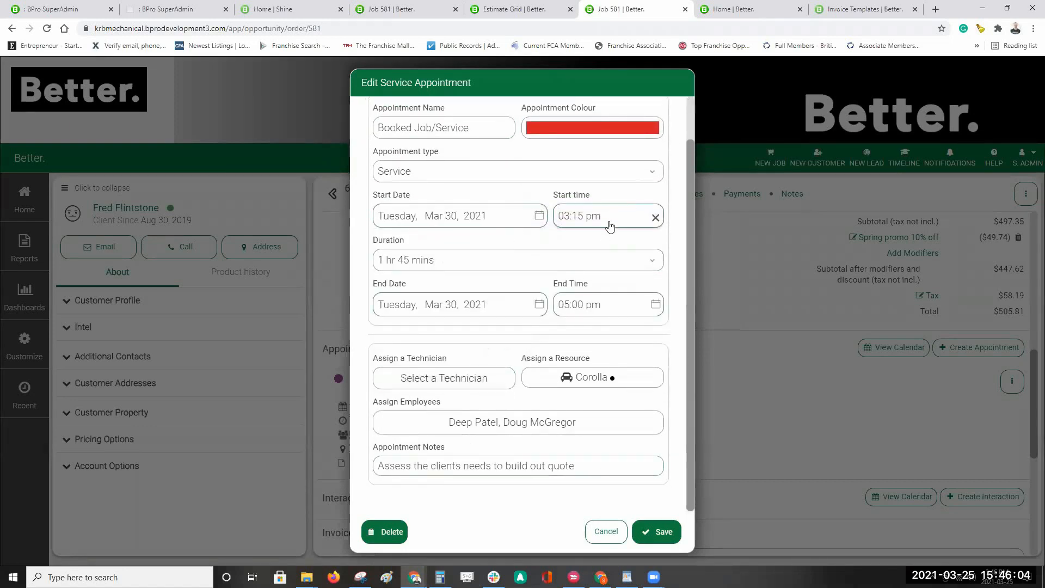
{"action": "left_click", "coordinate": [567, 422]}
{"action": "left_click", "coordinate": [383, 499]}
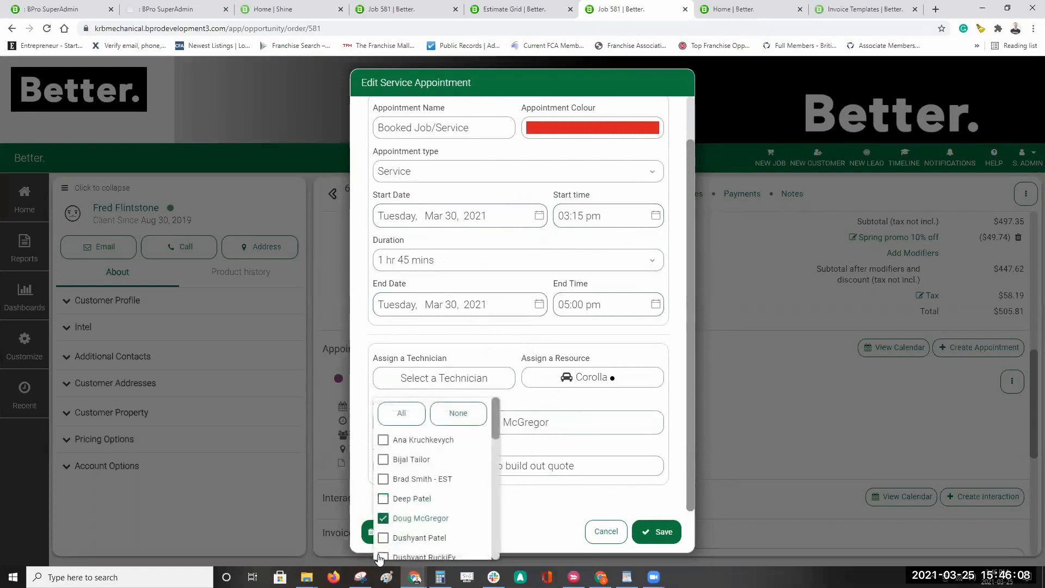
{"action": "left_click", "coordinate": [383, 460]}
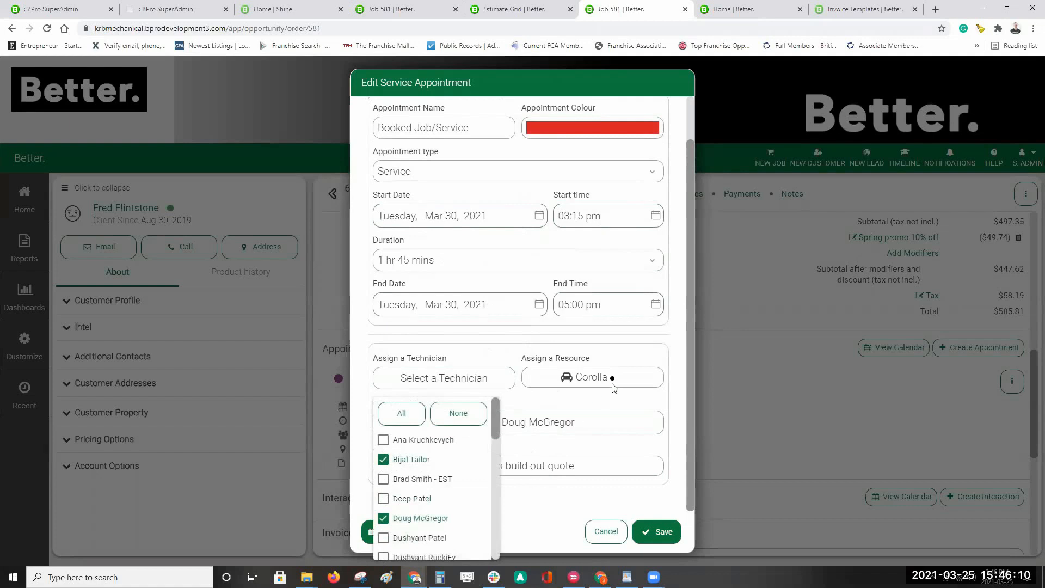
{"action": "left_click", "coordinate": [608, 345]}
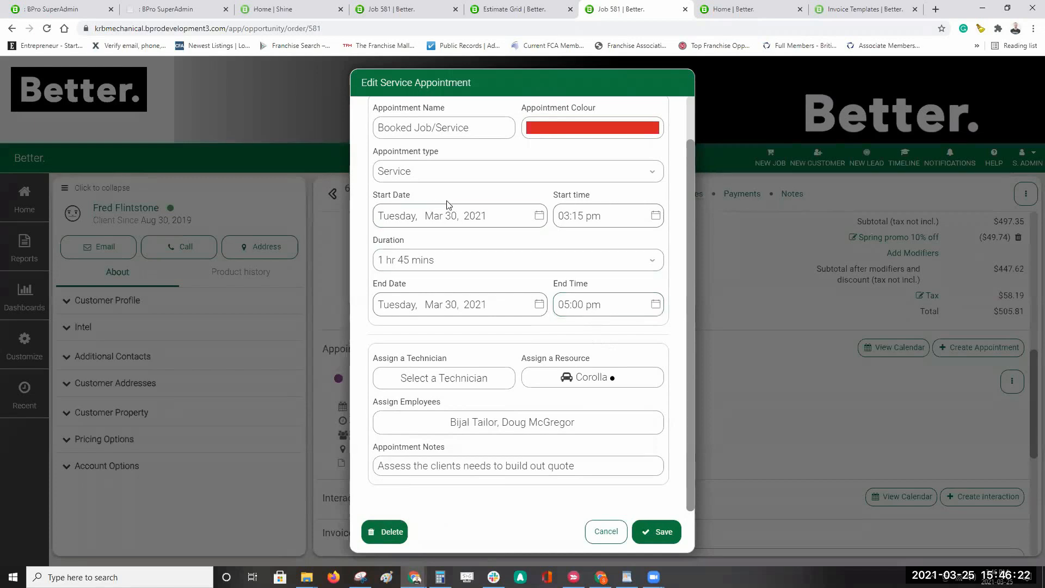
Step: Set the start time to 03:00 pm, keep the 1 hr 45 mins duration, and save
{"action": "left_click", "coordinate": [621, 218]}
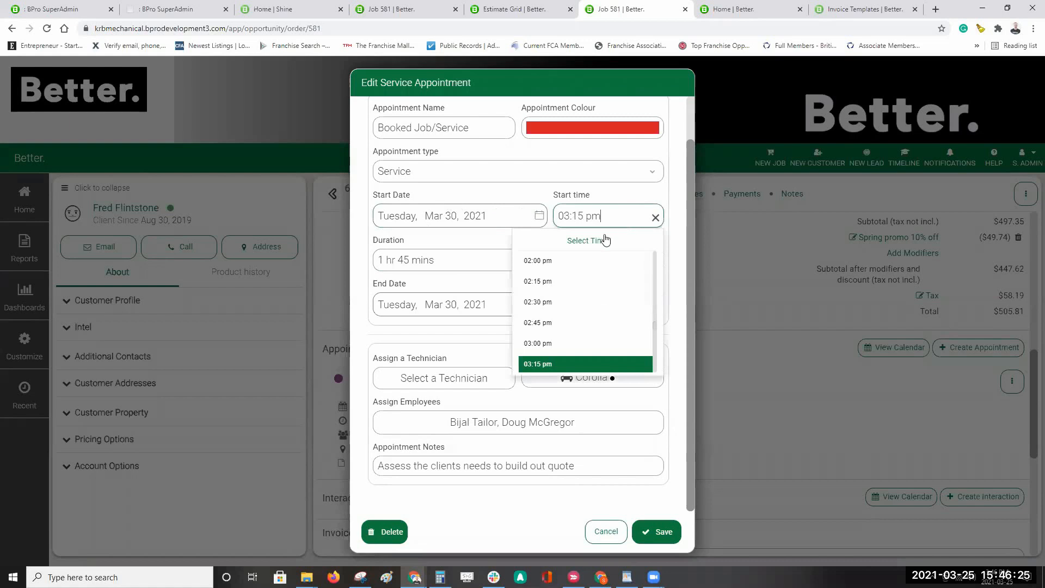
{"action": "left_click", "coordinate": [539, 343]}
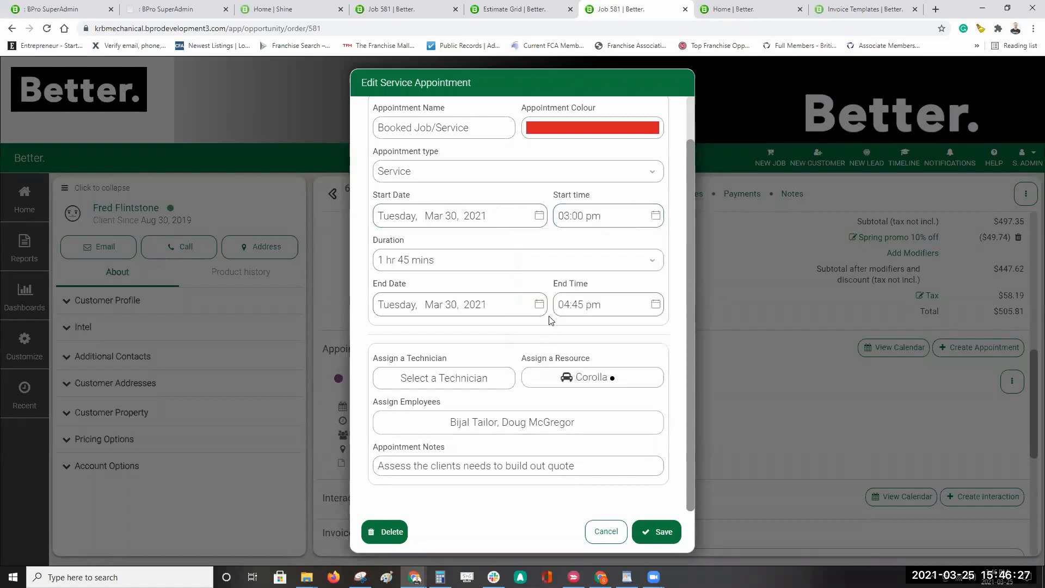
{"action": "left_click", "coordinate": [519, 262]}
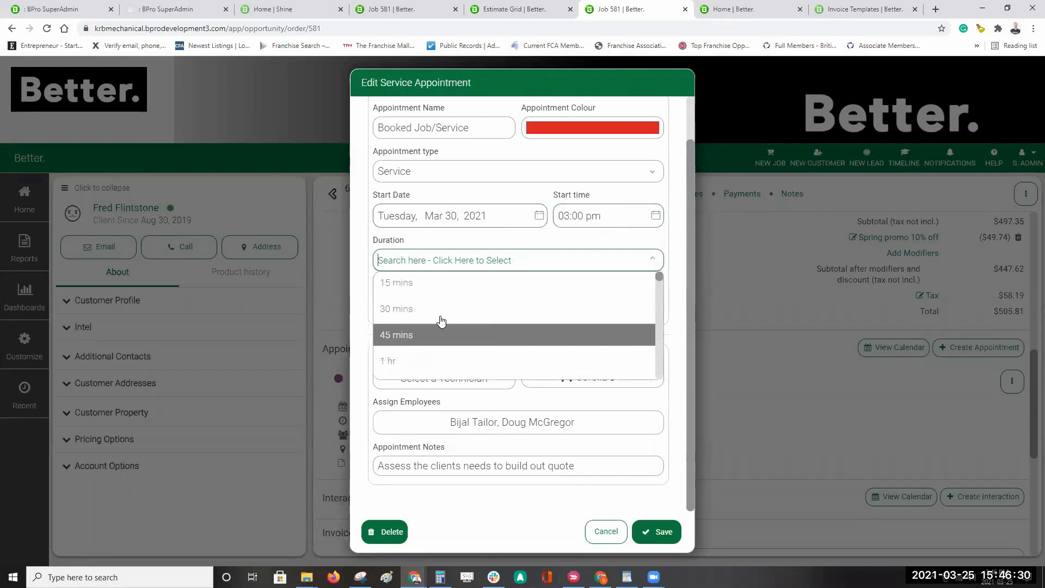
{"action": "left_click", "coordinate": [562, 238]}
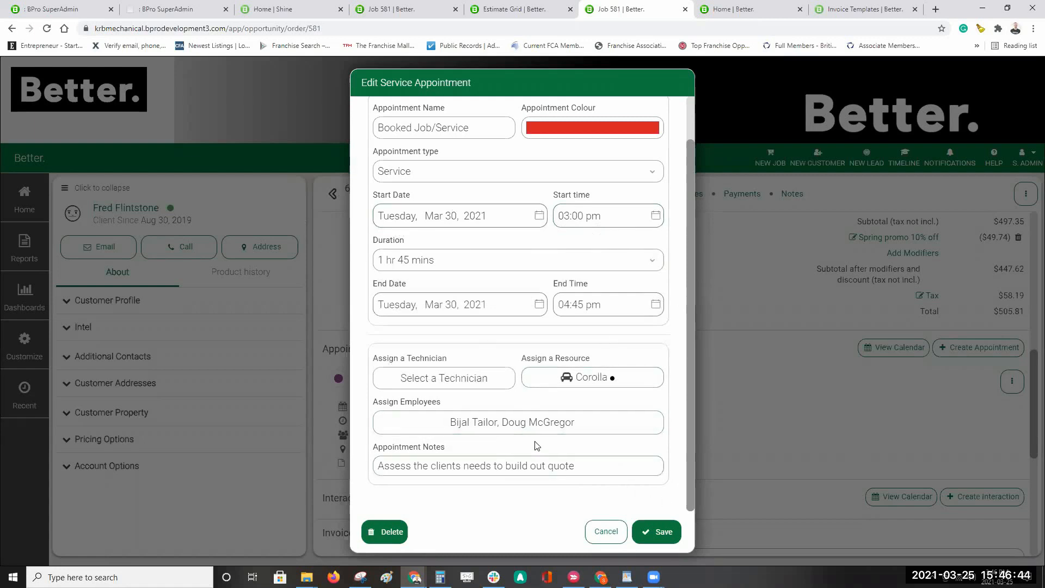
{"action": "left_click", "coordinate": [671, 539]}
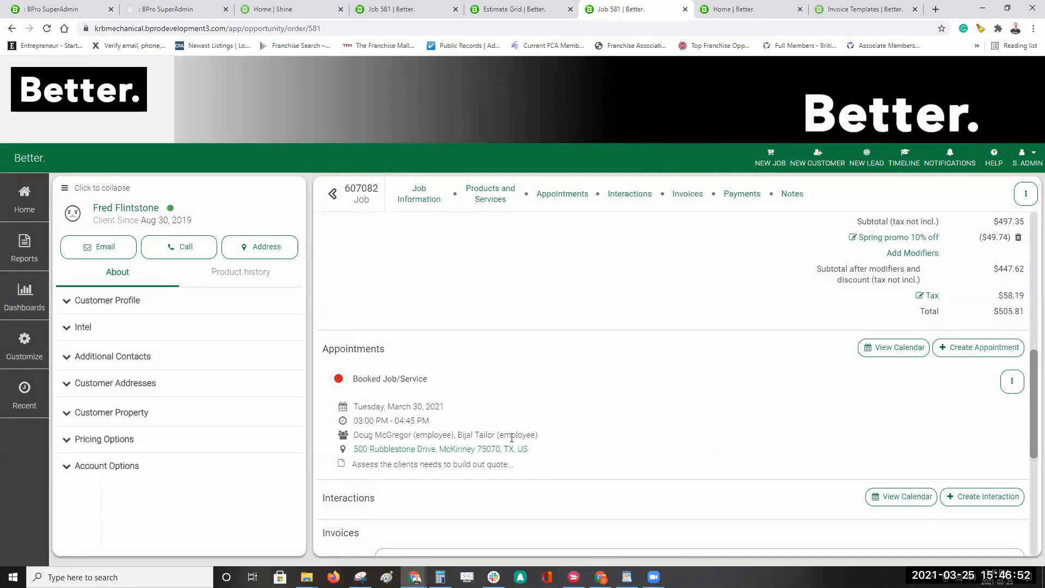
{"action": "scroll", "coordinate": [615, 452], "scroll_direction": "up", "scroll_amount": 5}
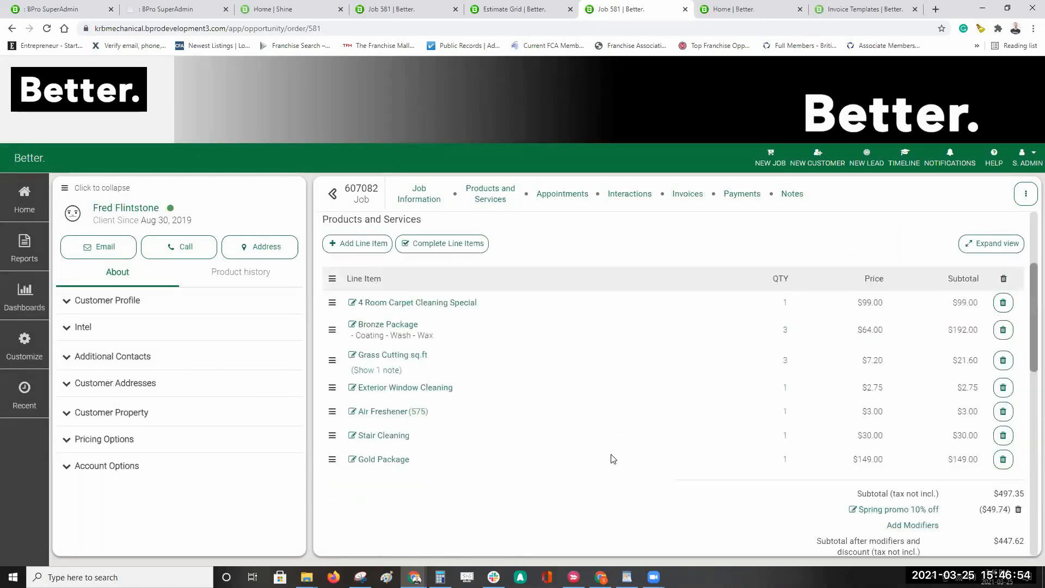
{"action": "scroll", "coordinate": [517, 381], "scroll_direction": "up", "scroll_amount": 3}
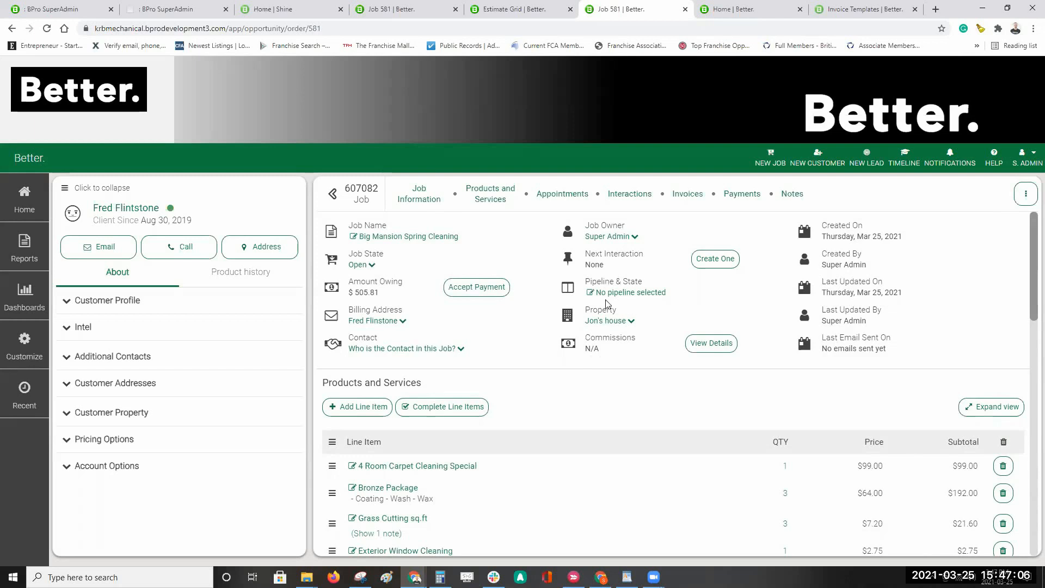
{"action": "scroll", "coordinate": [700, 436], "scroll_direction": "down", "scroll_amount": 10}
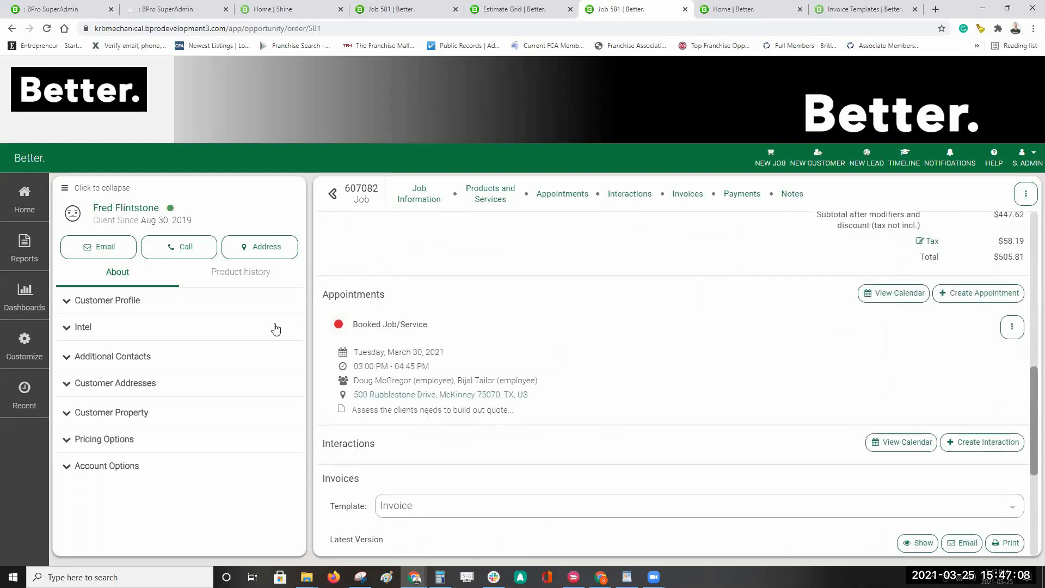
{"action": "scroll", "coordinate": [732, 339], "scroll_direction": "up", "scroll_amount": 1}
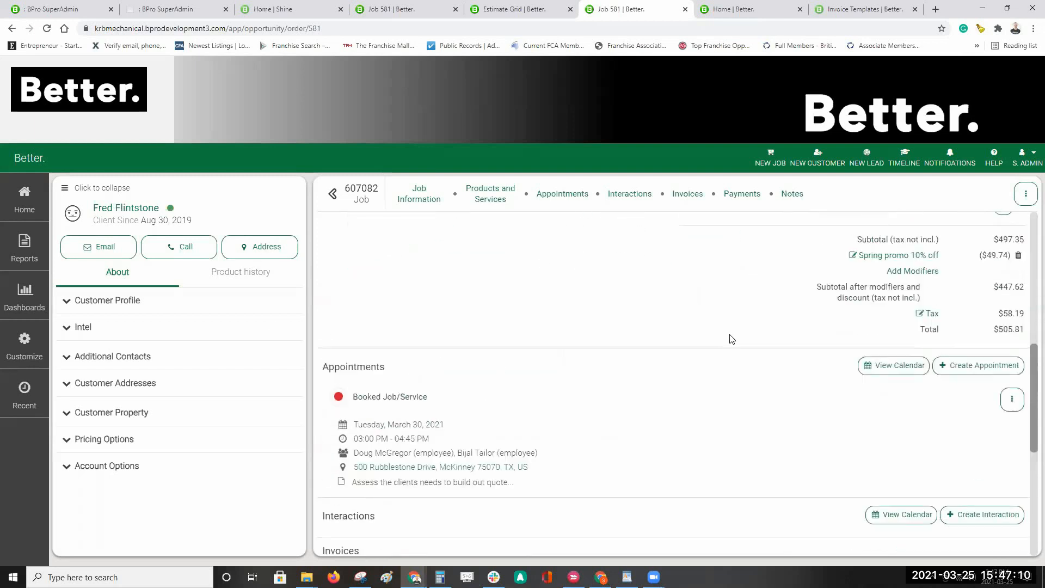
{"action": "scroll", "coordinate": [731, 340], "scroll_direction": "up", "scroll_amount": 1}
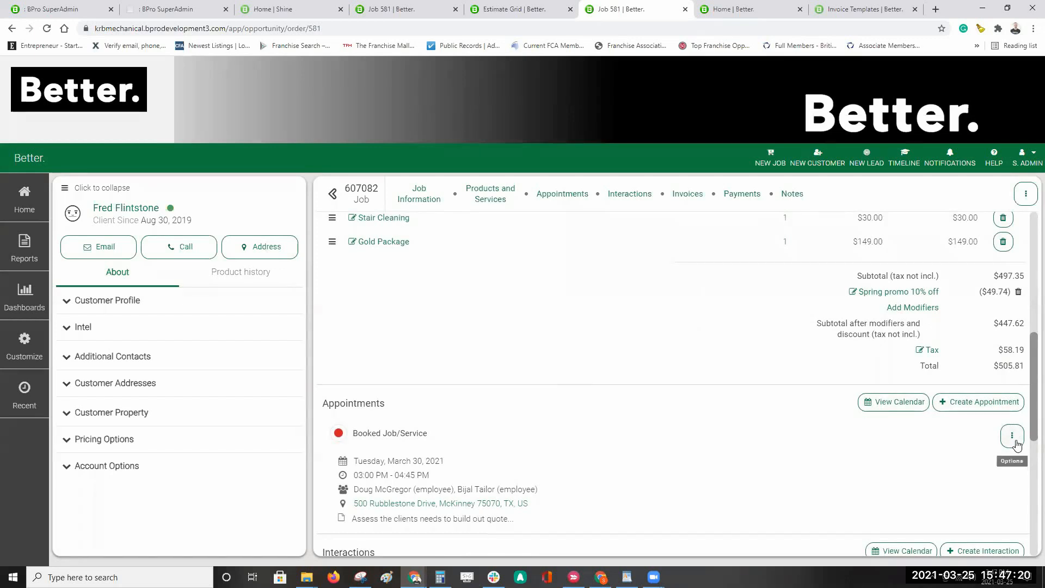
{"action": "scroll", "coordinate": [643, 390], "scroll_direction": "up", "scroll_amount": 1}
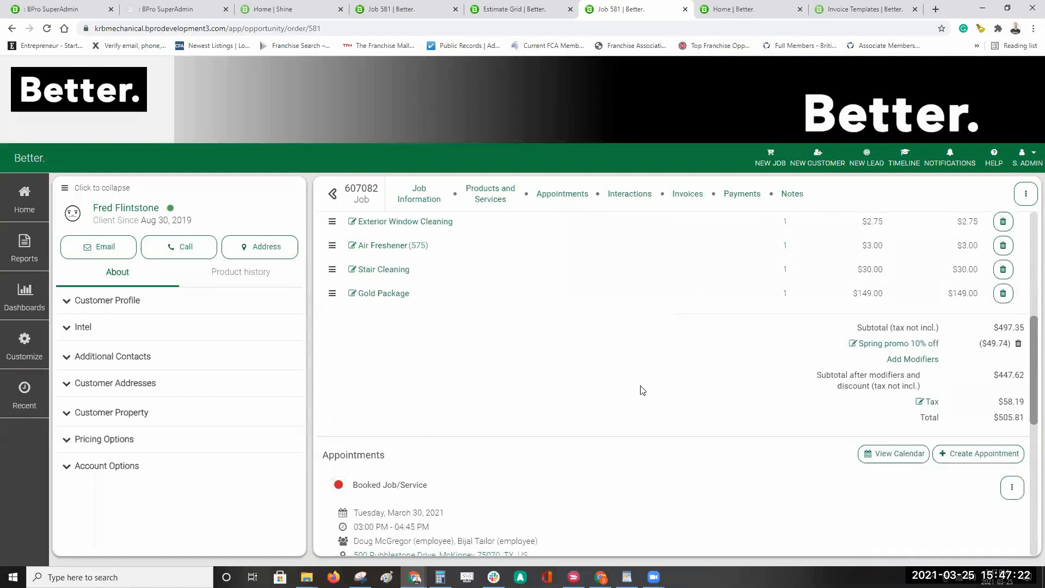
{"action": "scroll", "coordinate": [643, 390], "scroll_direction": "up", "scroll_amount": 6}
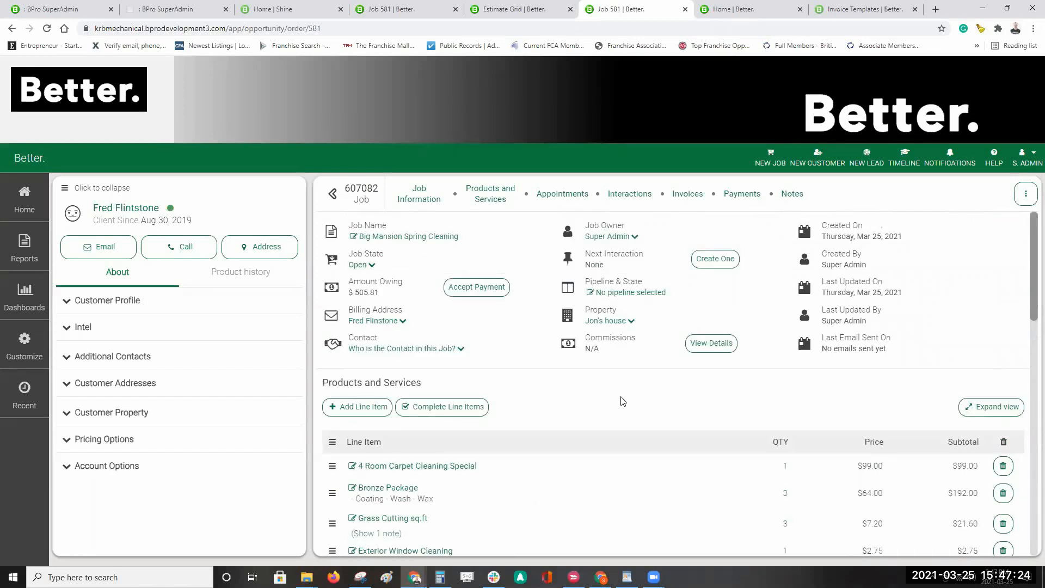
{"action": "scroll", "coordinate": [626, 401], "scroll_direction": "down", "scroll_amount": 2}
{"action": "scroll", "coordinate": [354, 416], "scroll_direction": "up", "scroll_amount": 2}
Step: Start a payment for the full $505.81 owing and set its type to Check
{"action": "left_click", "coordinate": [483, 291]}
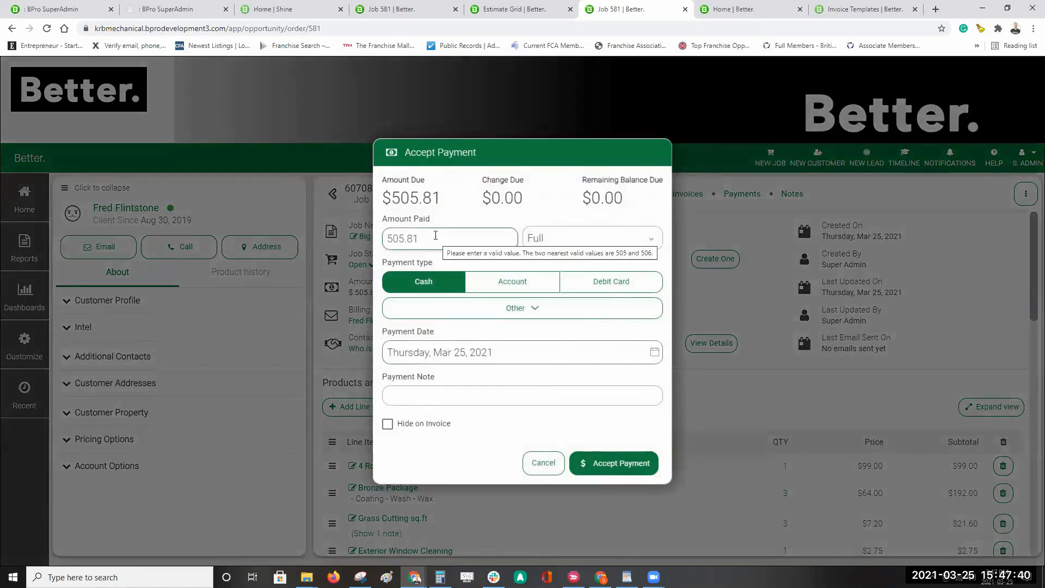
{"action": "left_click", "coordinate": [651, 239]}
{"action": "left_click", "coordinate": [552, 215]}
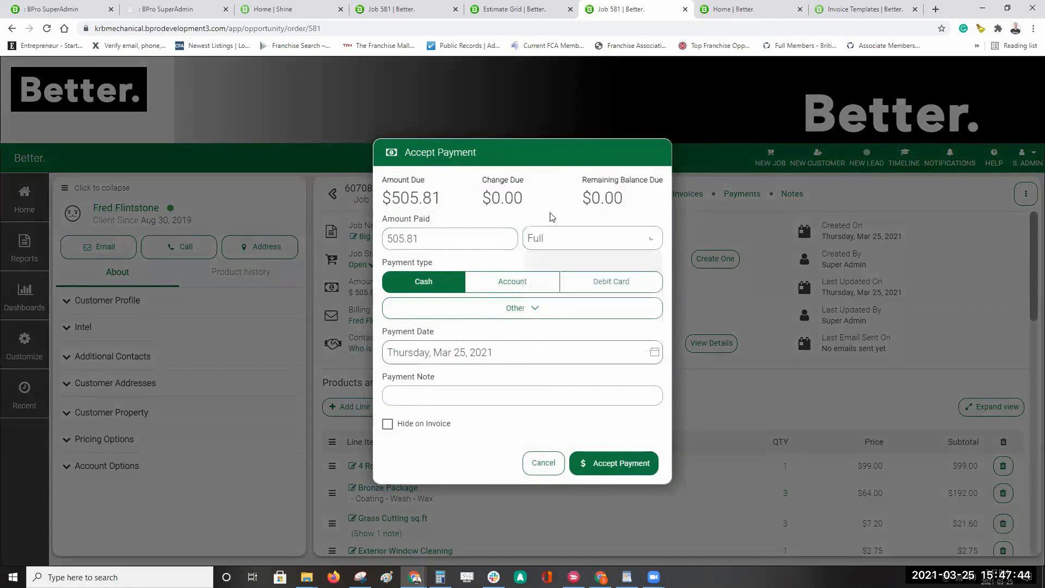
{"action": "left_click_drag", "start_coordinate": [462, 238], "coordinate": [313, 233]}
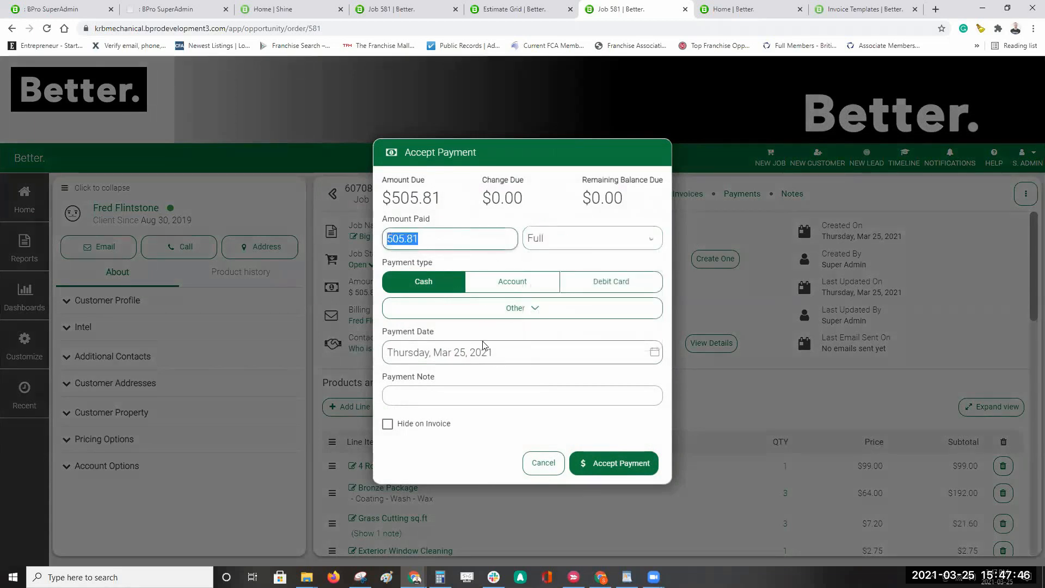
{"action": "left_click", "coordinate": [488, 451]}
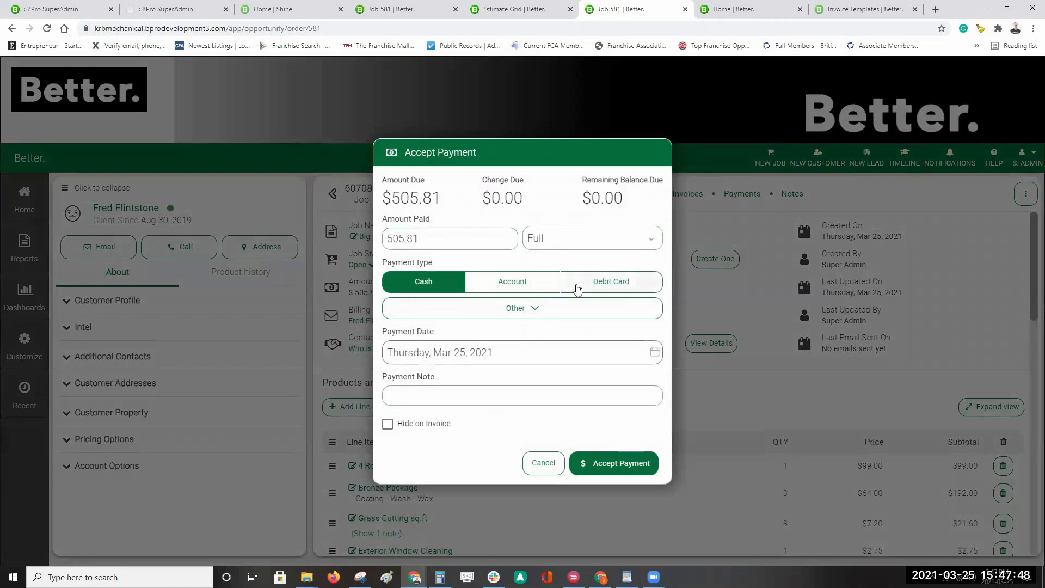
{"action": "left_click", "coordinate": [520, 307]}
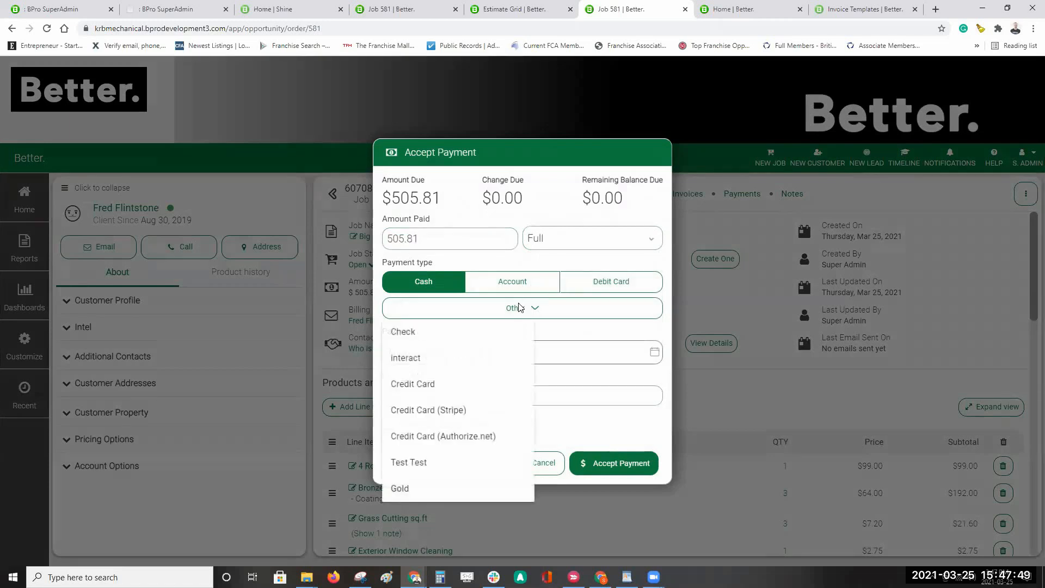
{"action": "left_click", "coordinate": [443, 409]}
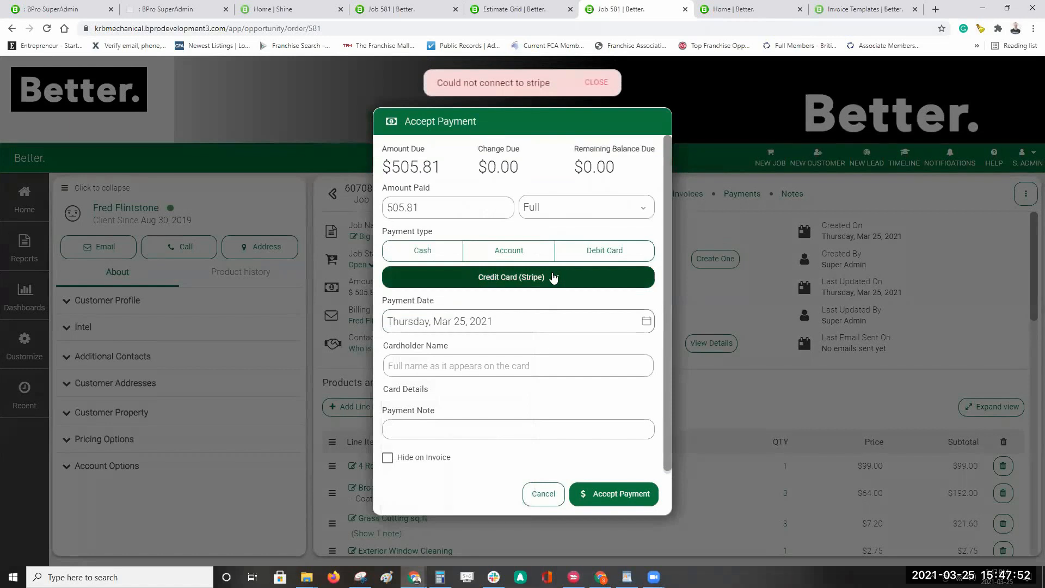
{"action": "left_click", "coordinate": [540, 278]}
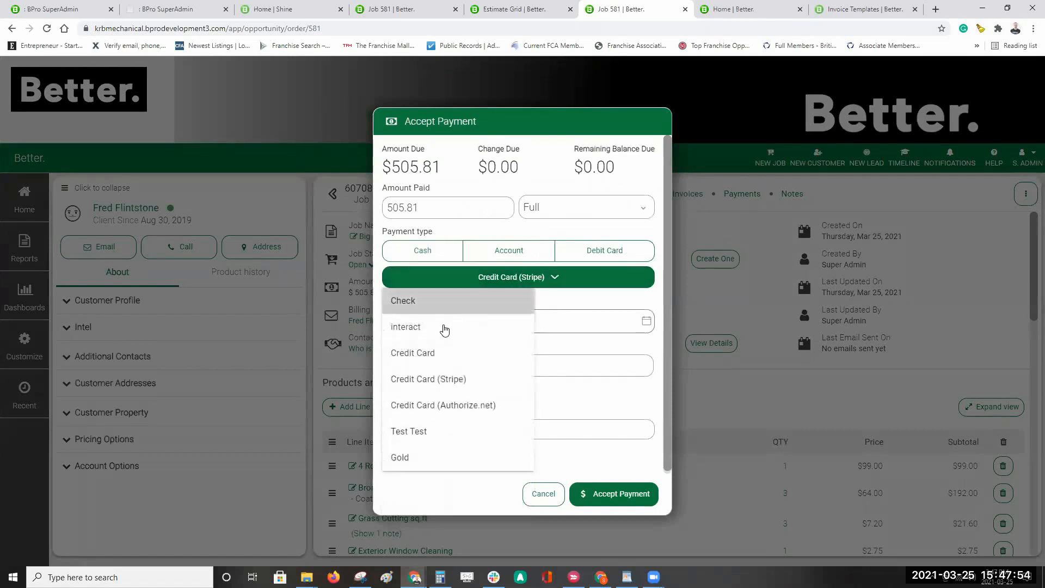
{"action": "left_click", "coordinate": [414, 303]}
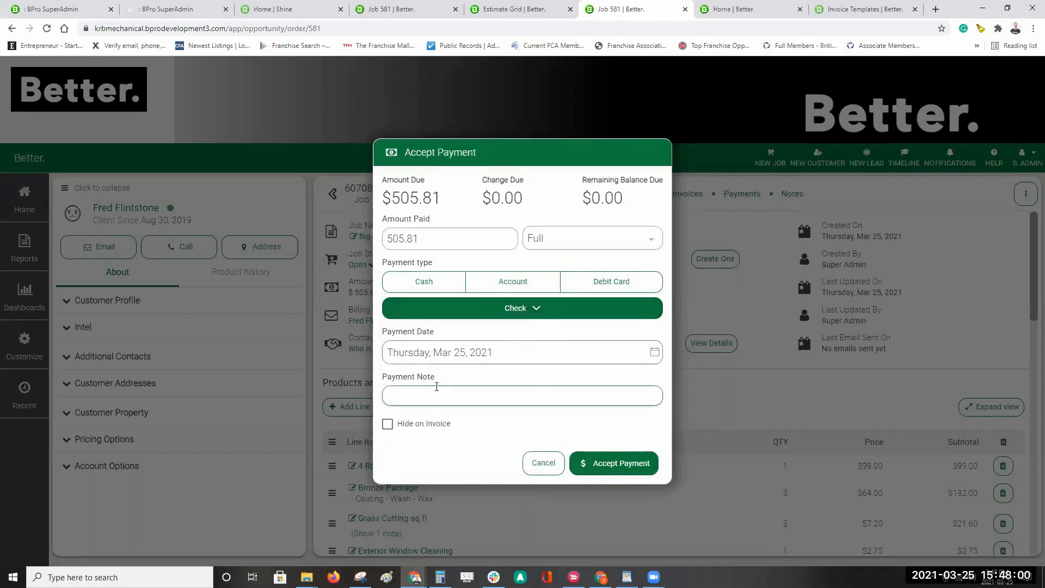
Step: Add payment note 'chk14', leave Hide on Invoice unchecked, and accept the payment
{"action": "left_click", "coordinate": [449, 399]}
{"action": "type", "text": "chk14"}
{"action": "left_click", "coordinate": [388, 426]}
{"action": "left_click", "coordinate": [387, 427]}
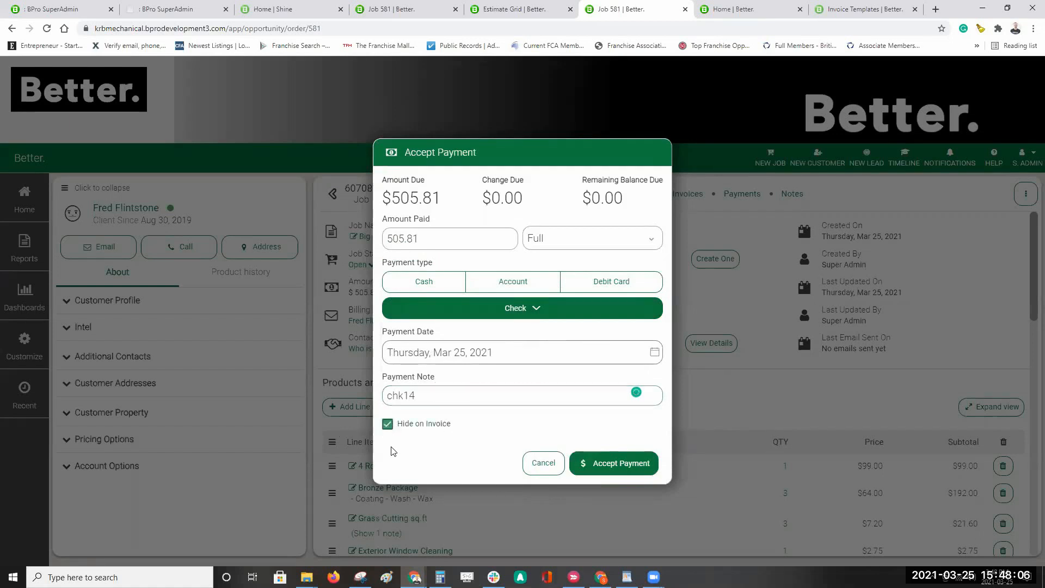
{"action": "left_click", "coordinate": [387, 427]}
{"action": "left_click", "coordinate": [388, 426]}
{"action": "left_click", "coordinate": [518, 392]}
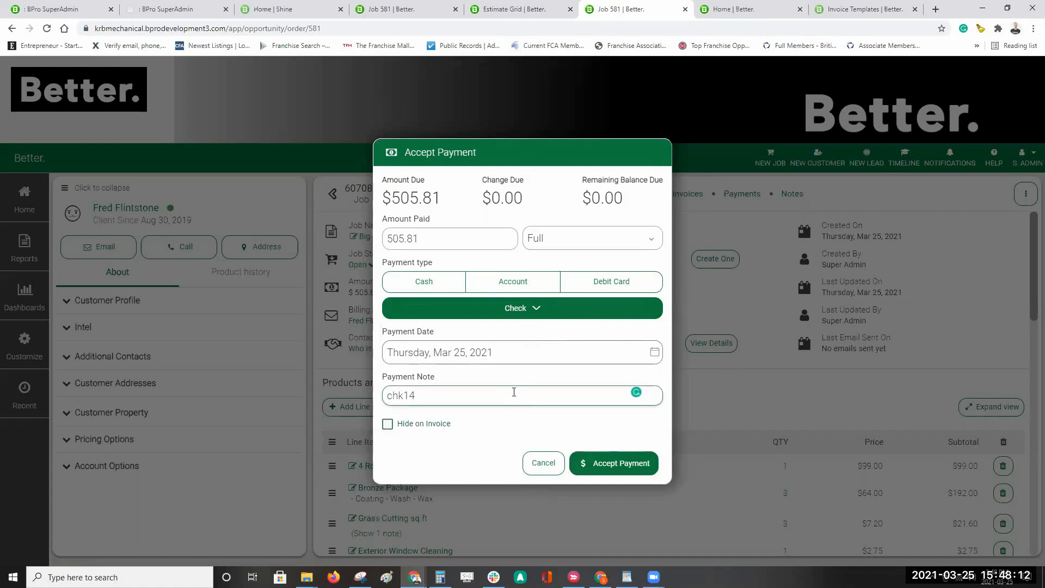
{"action": "left_click", "coordinate": [608, 464]}
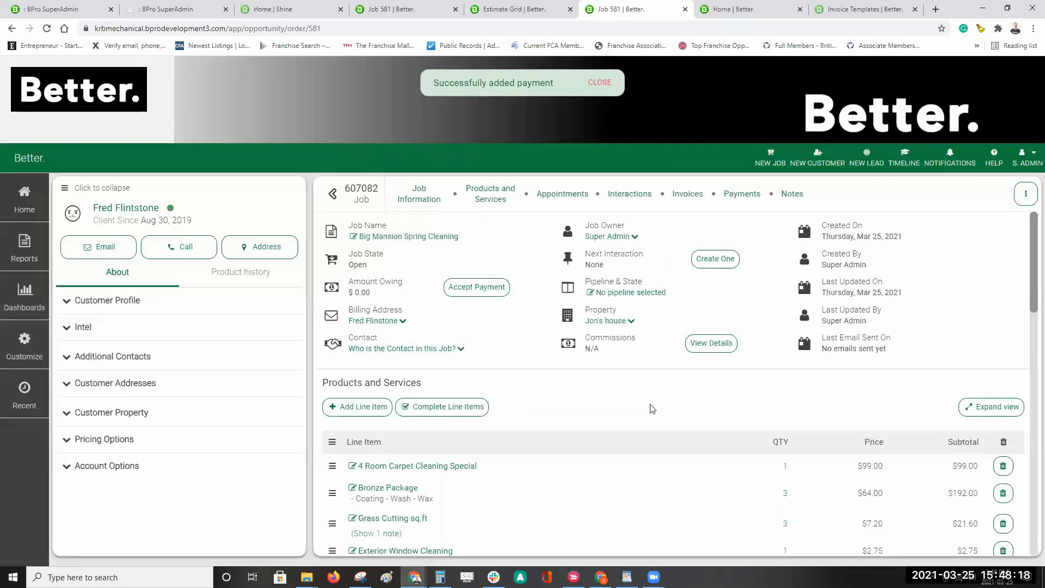
Step: Scroll to Payments, open and cancel Schedule Payment, then start another payment
{"action": "scroll", "coordinate": [696, 376], "scroll_direction": "down", "scroll_amount": 3}
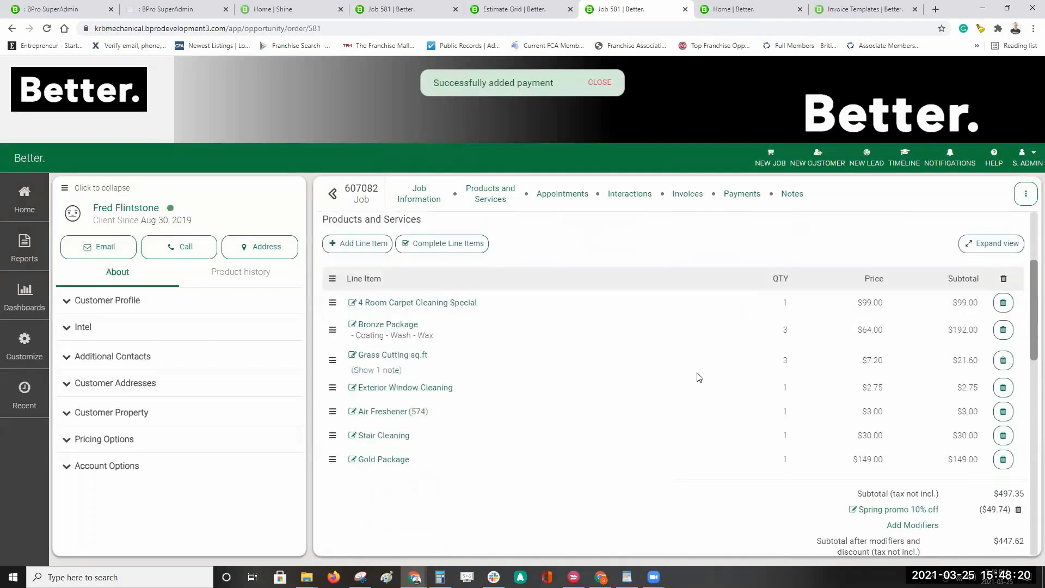
{"action": "scroll", "coordinate": [706, 374], "scroll_direction": "down", "scroll_amount": 4}
{"action": "scroll", "coordinate": [707, 373], "scroll_direction": "down", "scroll_amount": 4}
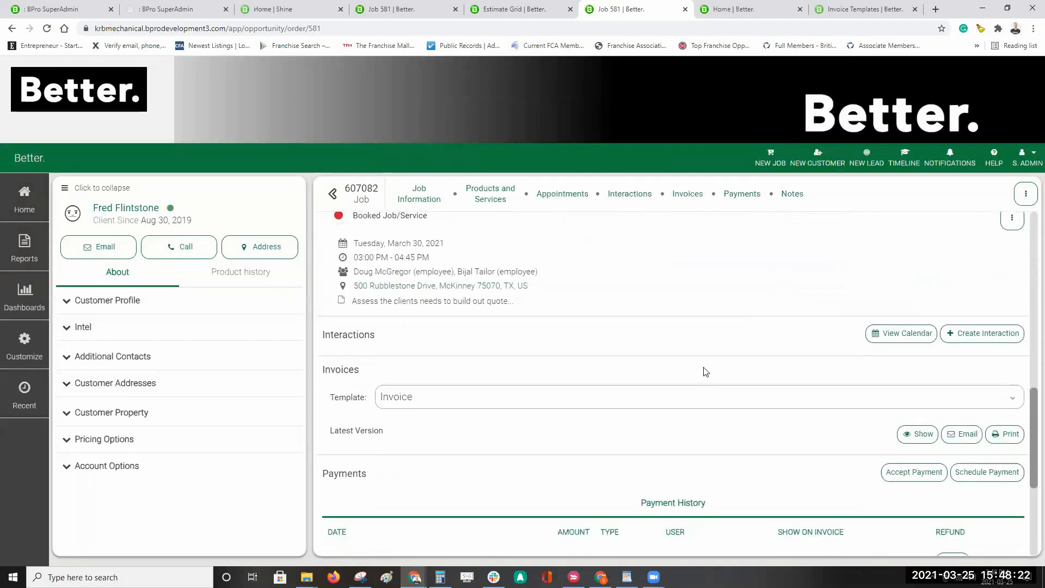
{"action": "scroll", "coordinate": [705, 371], "scroll_direction": "down", "scroll_amount": 2}
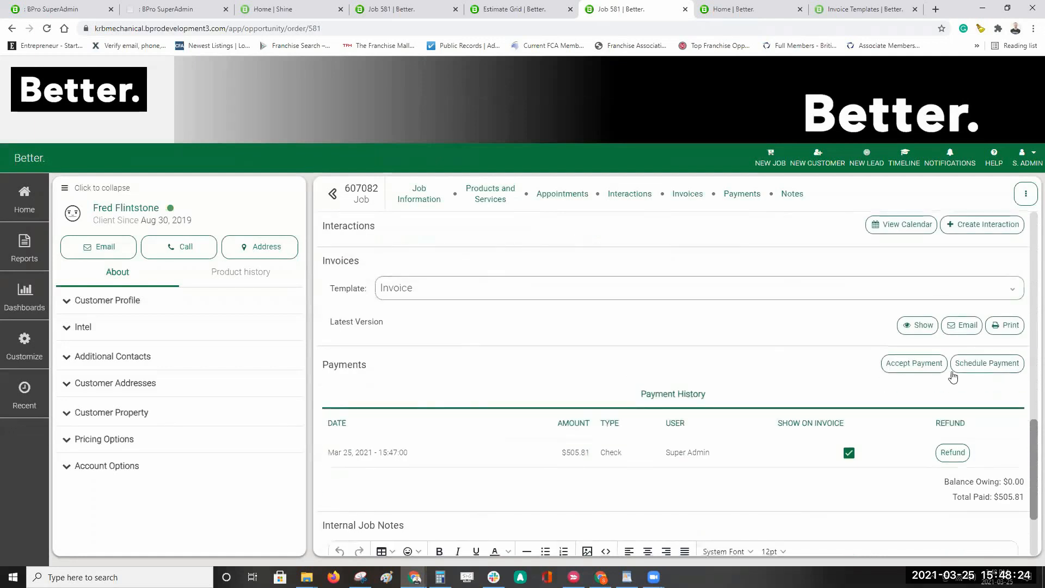
{"action": "left_click", "coordinate": [981, 368]}
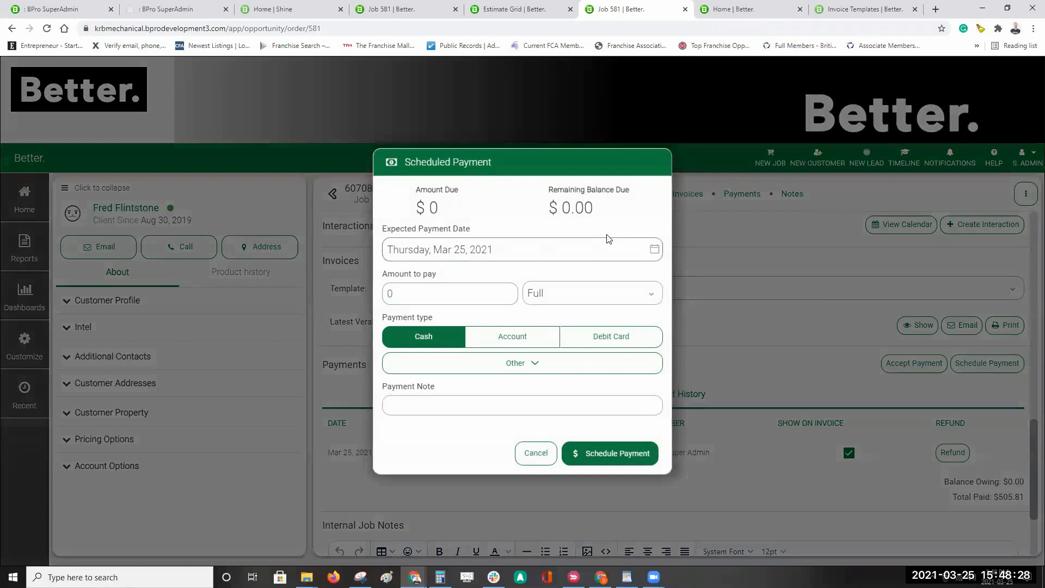
{"action": "left_click", "coordinate": [548, 457]}
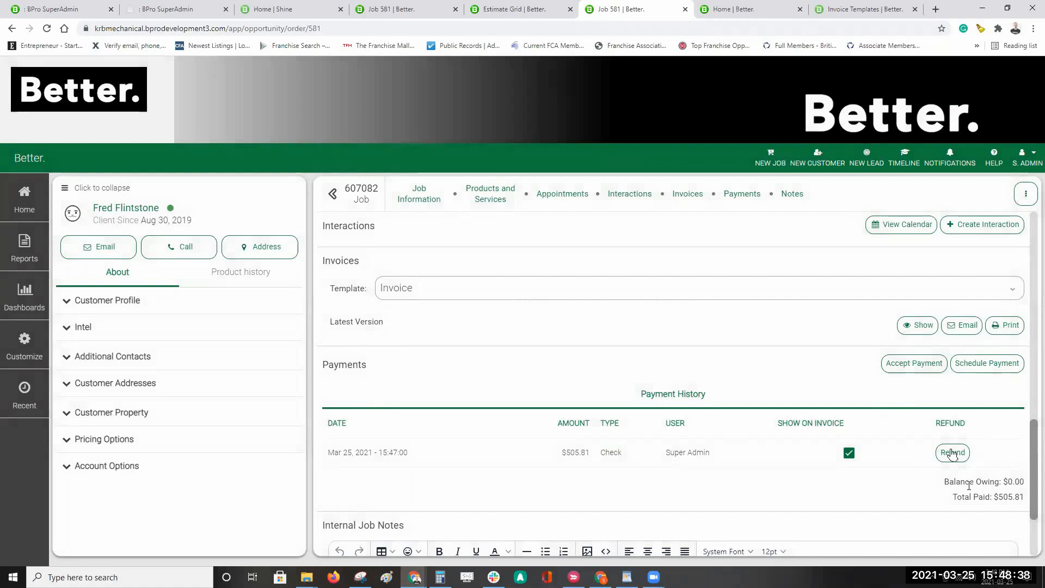
{"action": "left_click", "coordinate": [915, 364]}
Step: Record a $100 cash payment, confirming it exceeds the $0.00 amount due
{"action": "left_click", "coordinate": [457, 239]}
{"action": "type", "text": "100"}
{"action": "left_click", "coordinate": [626, 468]}
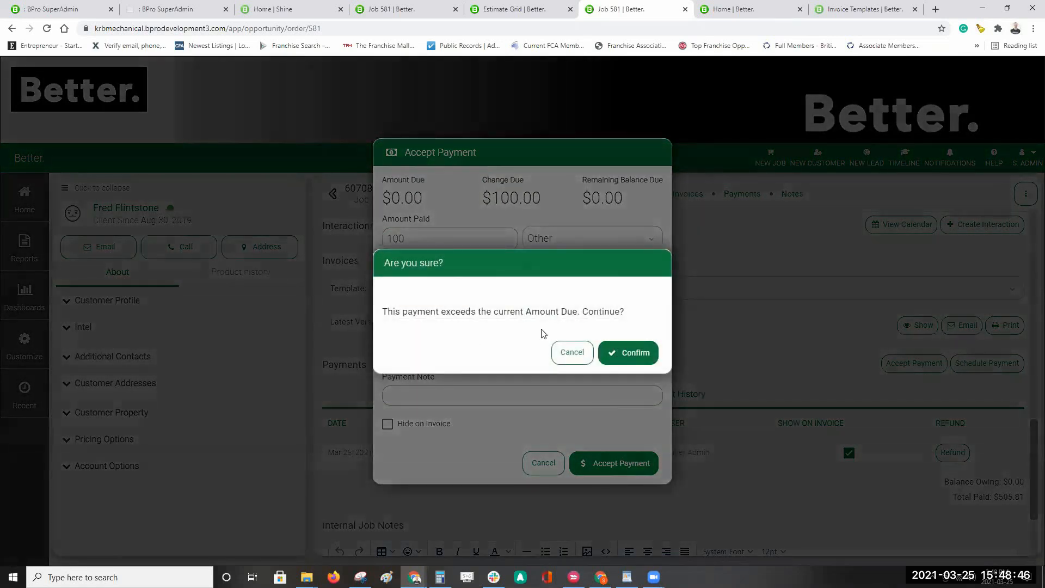
{"action": "left_click", "coordinate": [636, 354]}
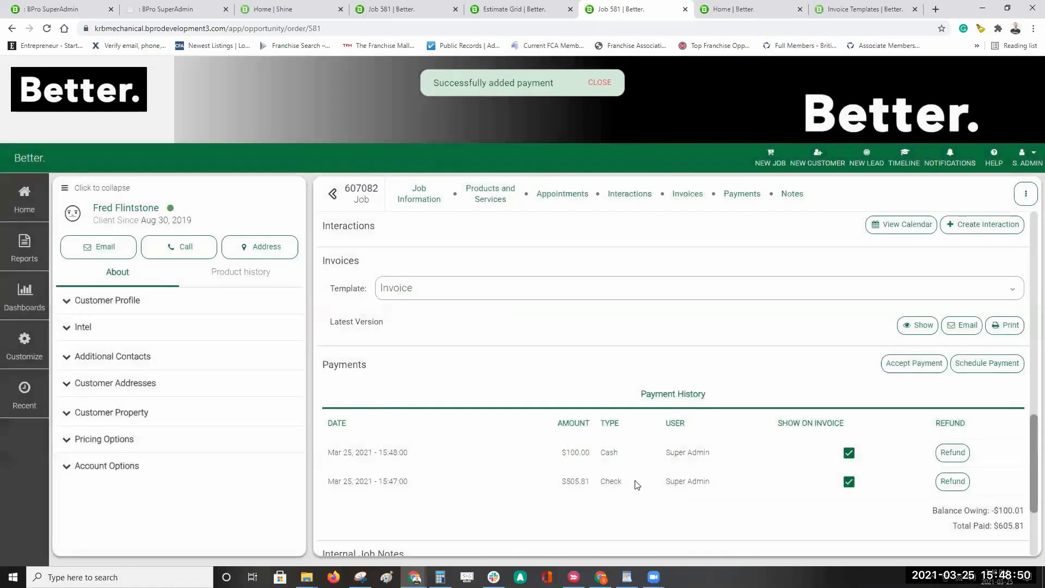
Step: Refund the $100.00 cash payment in full
{"action": "left_click", "coordinate": [953, 453]}
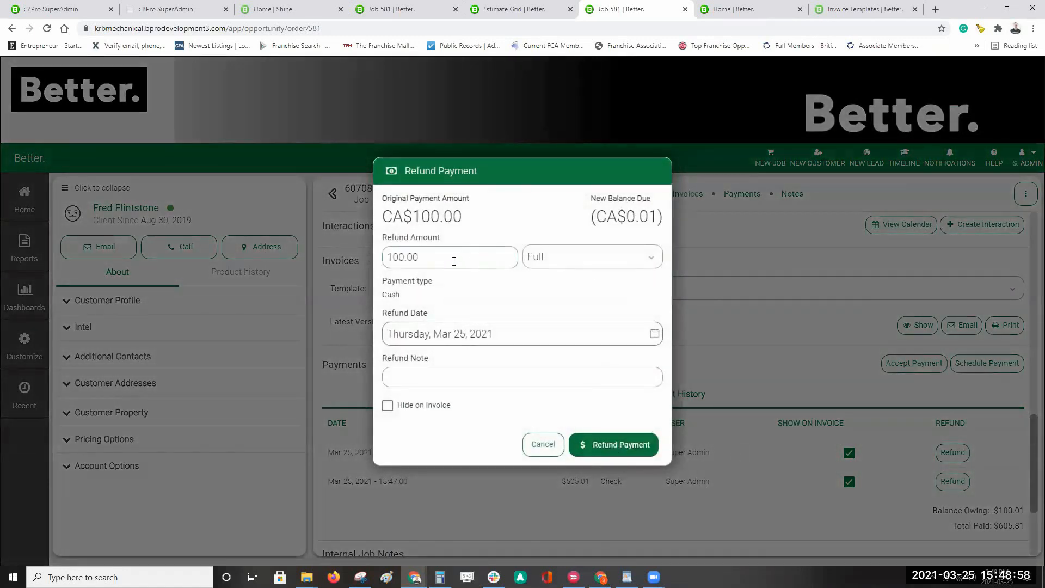
{"action": "left_click_drag", "start_coordinate": [452, 262], "coordinate": [373, 265]}
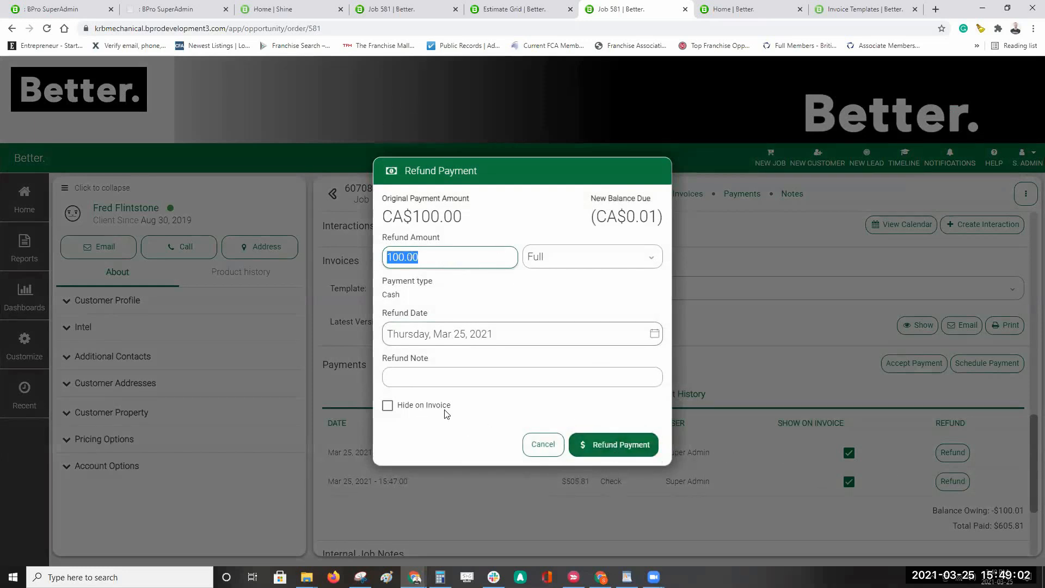
{"action": "left_click", "coordinate": [627, 448]}
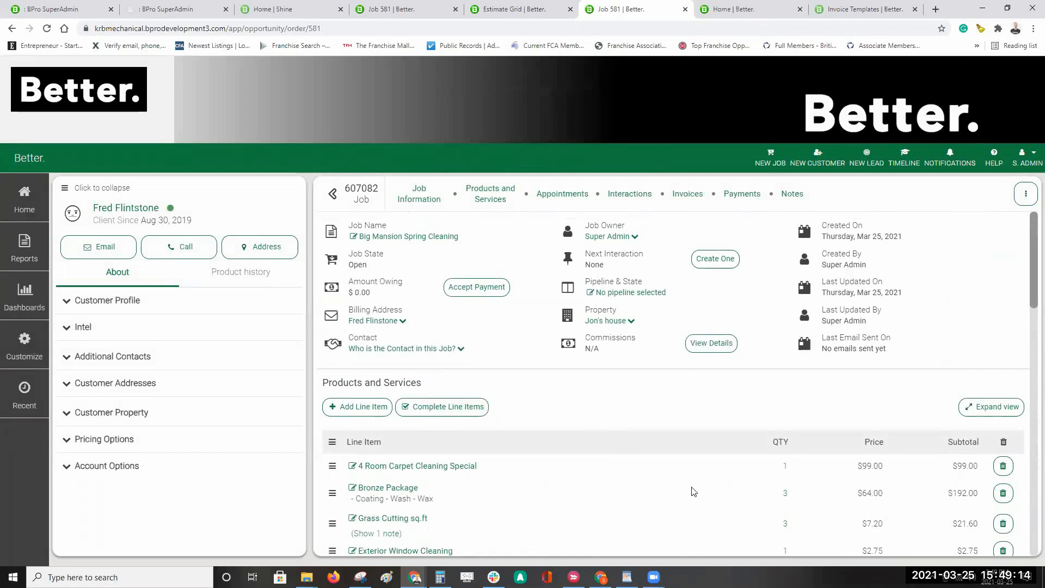
Step: Mark all seven line items completed using the header checkbox and save, closing job 607082
{"action": "left_click", "coordinate": [459, 409]}
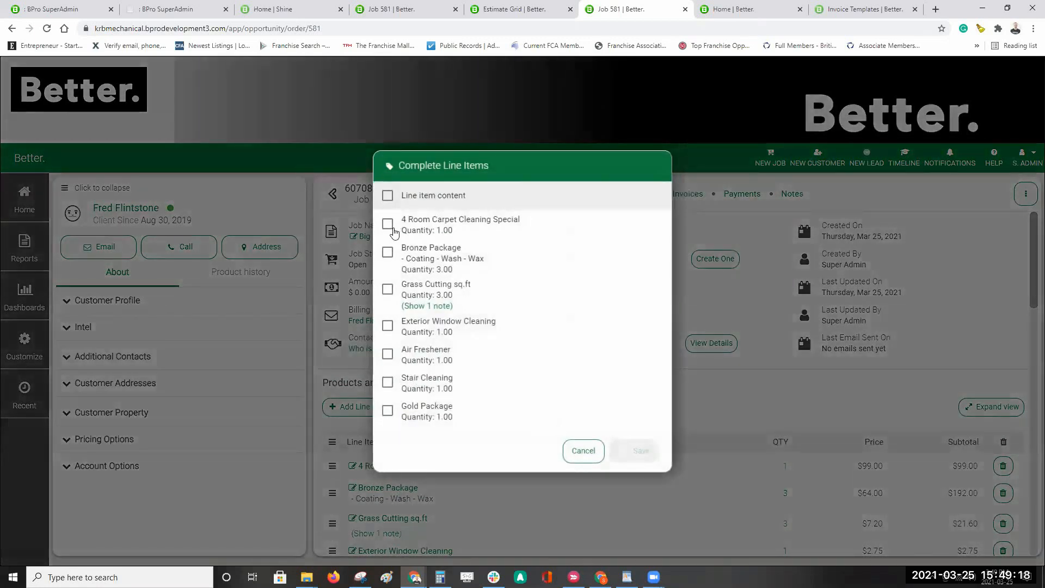
{"action": "left_click", "coordinate": [388, 224]}
{"action": "left_click", "coordinate": [388, 326]}
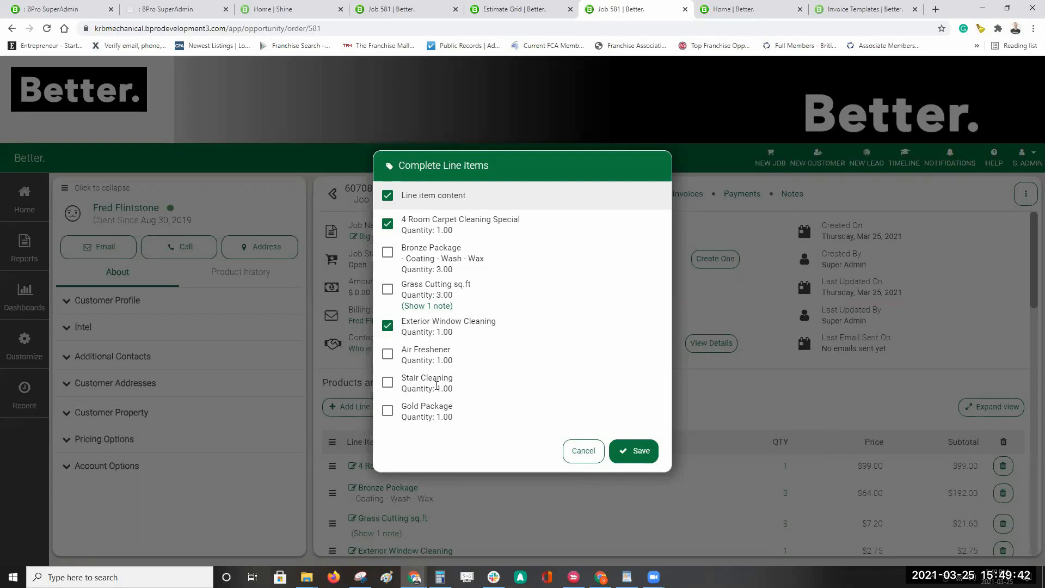
{"action": "left_click", "coordinate": [388, 194]}
{"action": "left_click", "coordinate": [387, 195]}
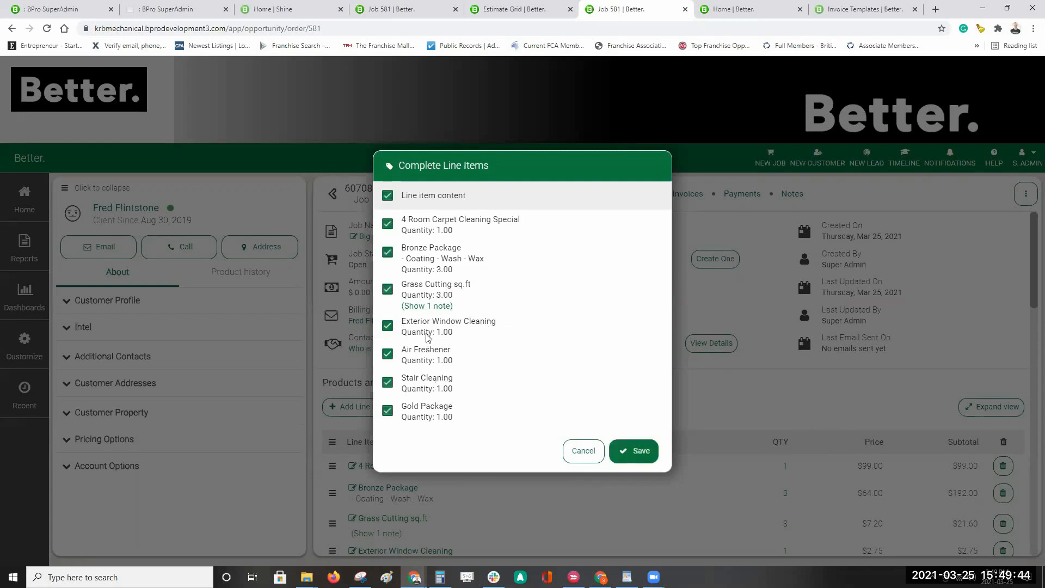
{"action": "left_click", "coordinate": [647, 451]}
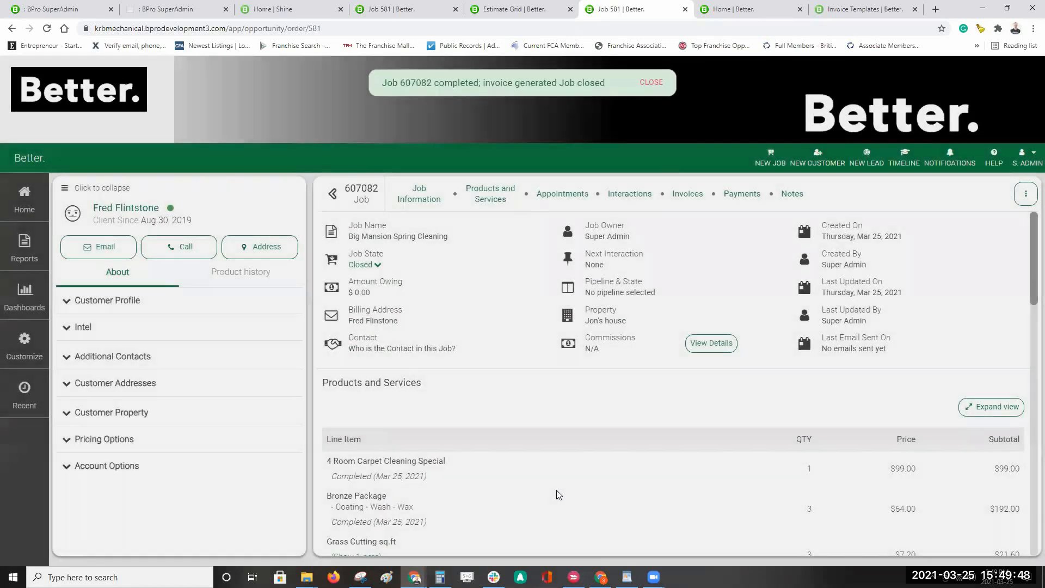
{"action": "scroll", "coordinate": [555, 490], "scroll_direction": "down", "scroll_amount": 4}
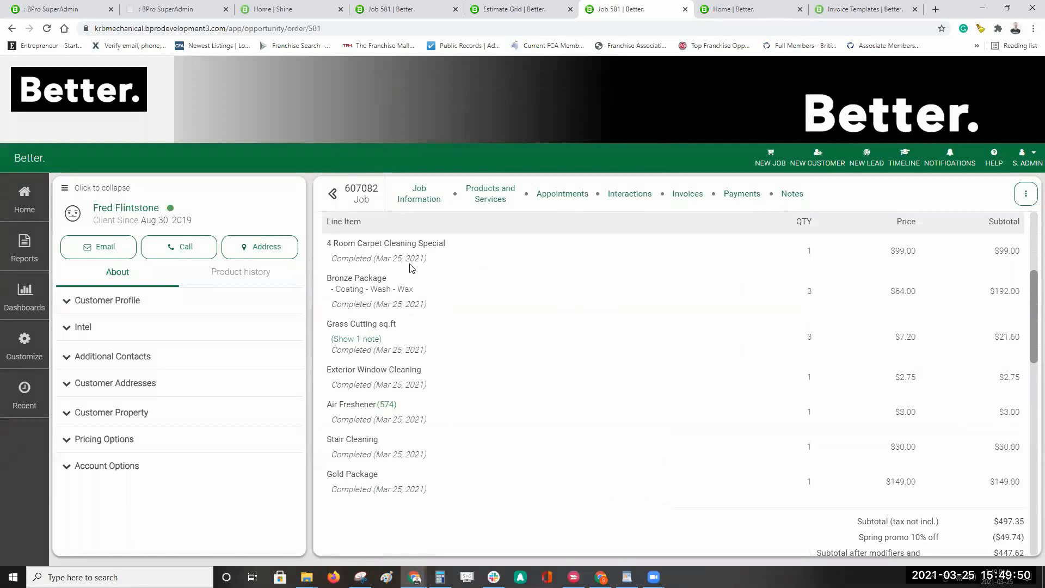
{"action": "left_click_drag", "start_coordinate": [431, 261], "coordinate": [329, 260]}
{"action": "left_click_drag", "start_coordinate": [435, 305], "coordinate": [321, 303]}
{"action": "left_click", "coordinate": [324, 309]}
{"action": "left_click_drag", "start_coordinate": [439, 357], "coordinate": [333, 351]}
{"action": "left_click", "coordinate": [548, 440]}
{"action": "scroll", "coordinate": [522, 430], "scroll_direction": "up", "scroll_amount": 2}
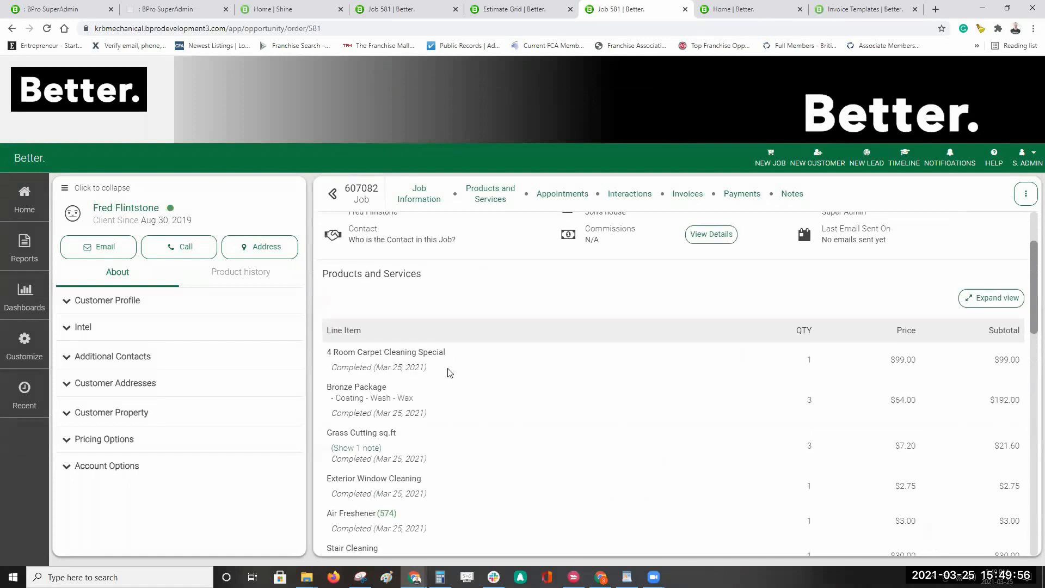
{"action": "scroll", "coordinate": [396, 367], "scroll_direction": "down", "scroll_amount": 2}
{"action": "left_click_drag", "start_coordinate": [425, 355], "coordinate": [330, 354]}
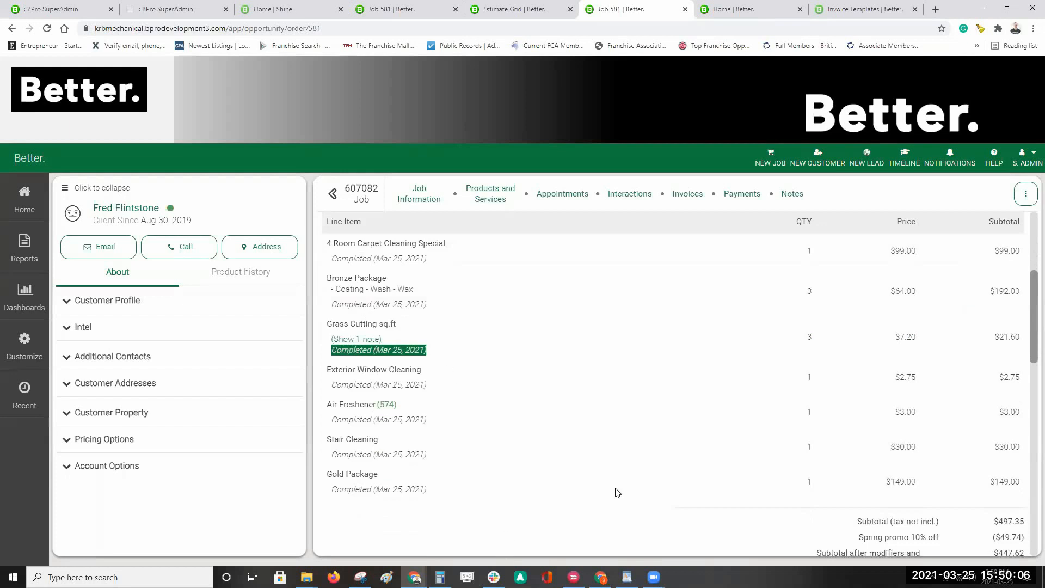
{"action": "scroll", "coordinate": [618, 493], "scroll_direction": "up", "scroll_amount": 4}
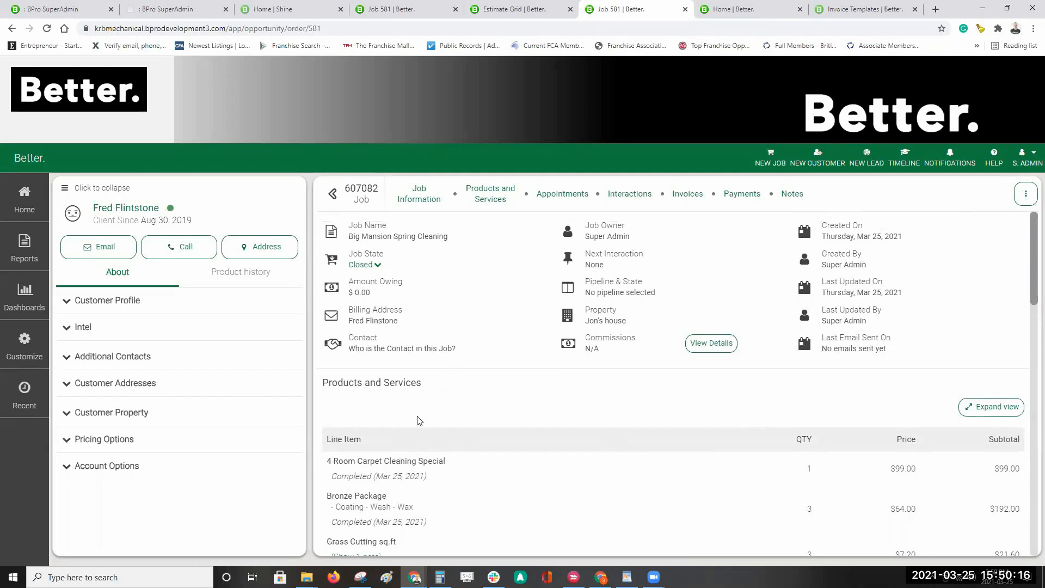
{"action": "triple_click", "coordinate": [359, 266]}
{"action": "left_click", "coordinate": [413, 264]}
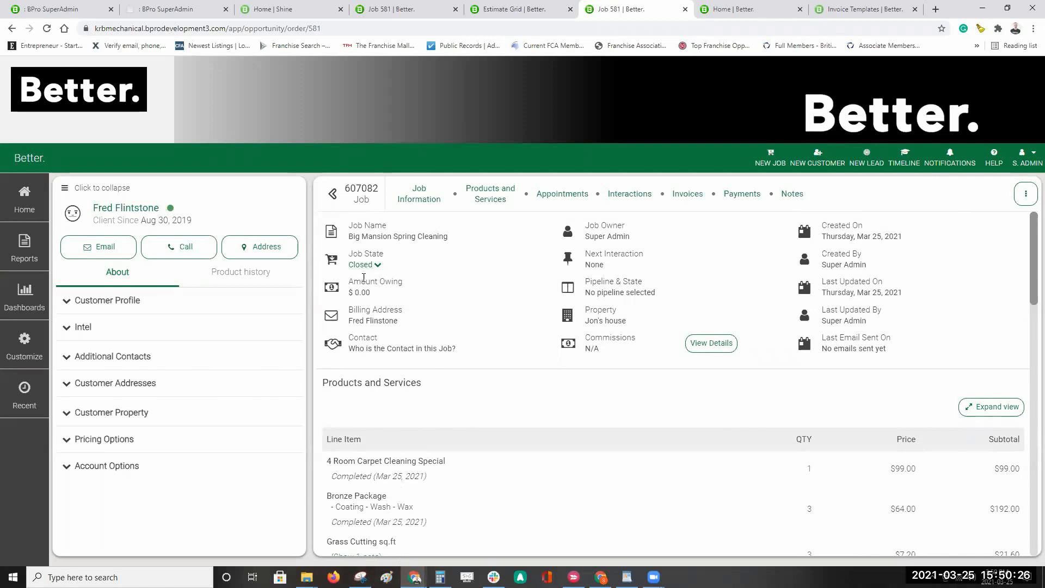
{"action": "scroll", "coordinate": [474, 411], "scroll_direction": "down", "scroll_amount": 2}
{"action": "scroll", "coordinate": [502, 472], "scroll_direction": "up", "scroll_amount": 2}
Step: Open and dismiss the Closed job state choices, then open the job's three-dot options menu
{"action": "left_click", "coordinate": [370, 266]}
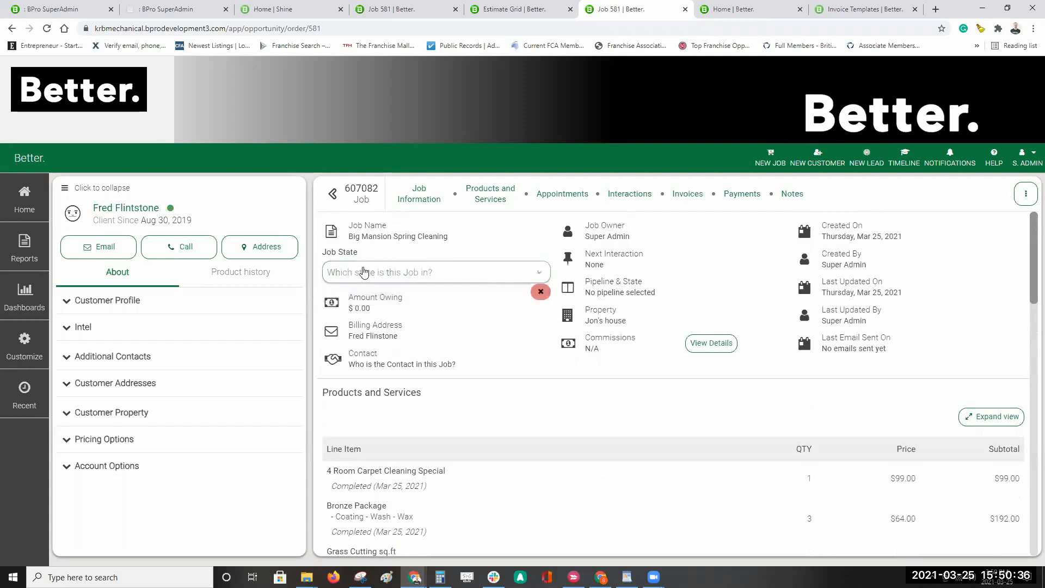
{"action": "left_click", "coordinate": [444, 300]}
{"action": "left_click", "coordinate": [362, 265]}
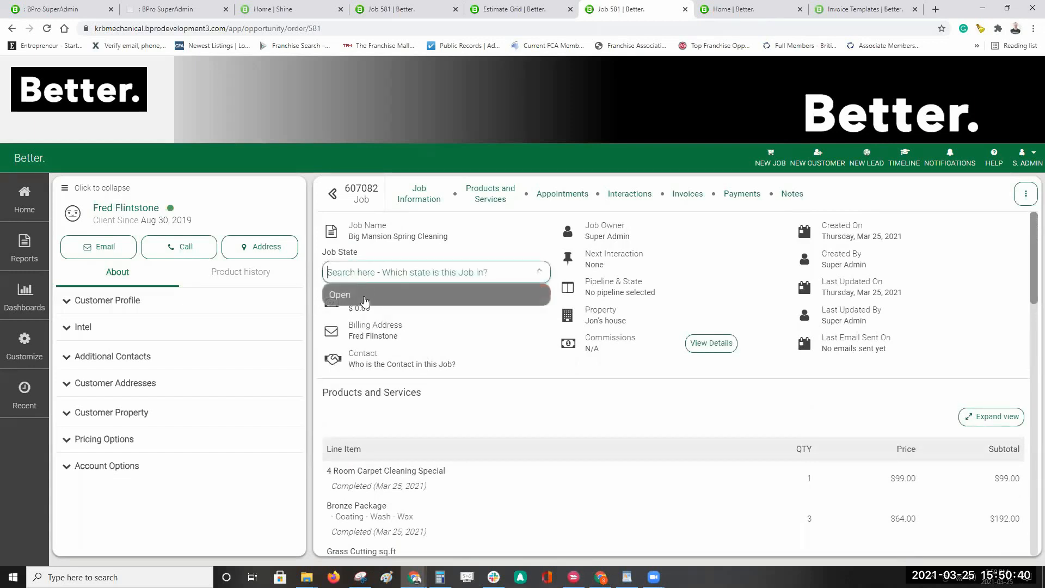
{"action": "left_click", "coordinate": [454, 276]}
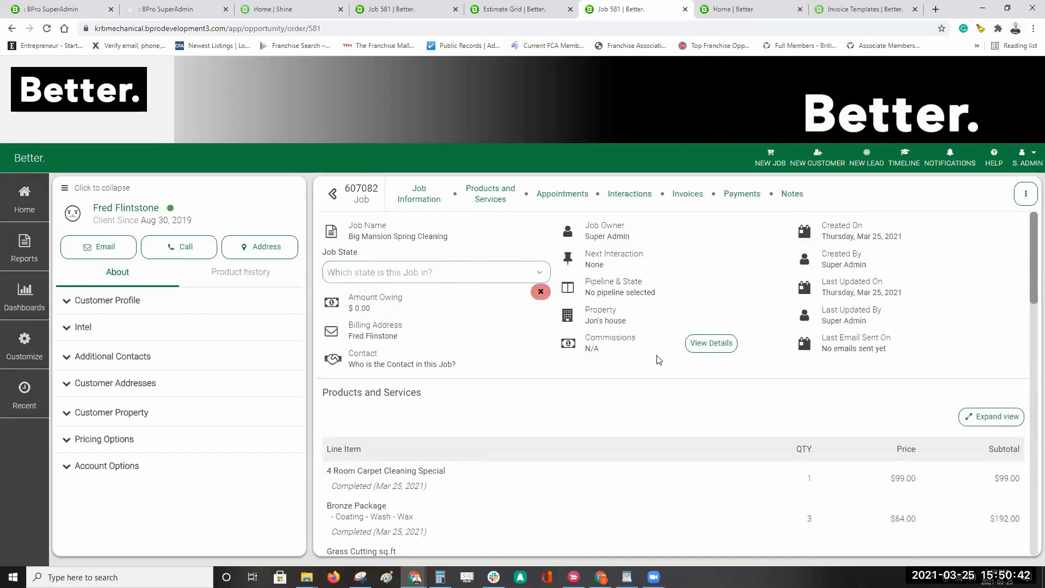
{"action": "left_click", "coordinate": [1027, 194]}
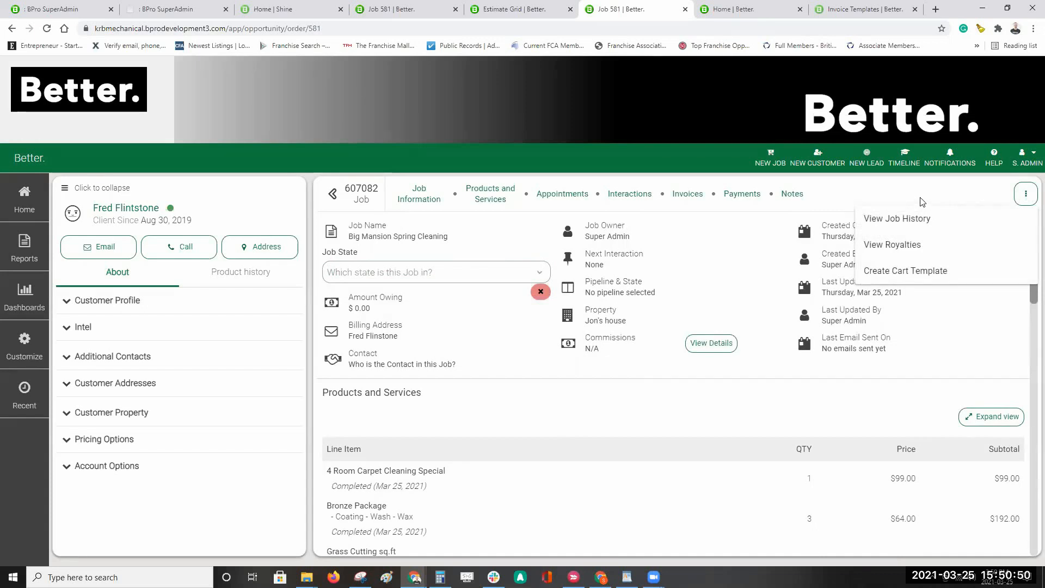
Step: Look through job 607082's View Job History cards, then go back to its details page
{"action": "left_click", "coordinate": [894, 228]}
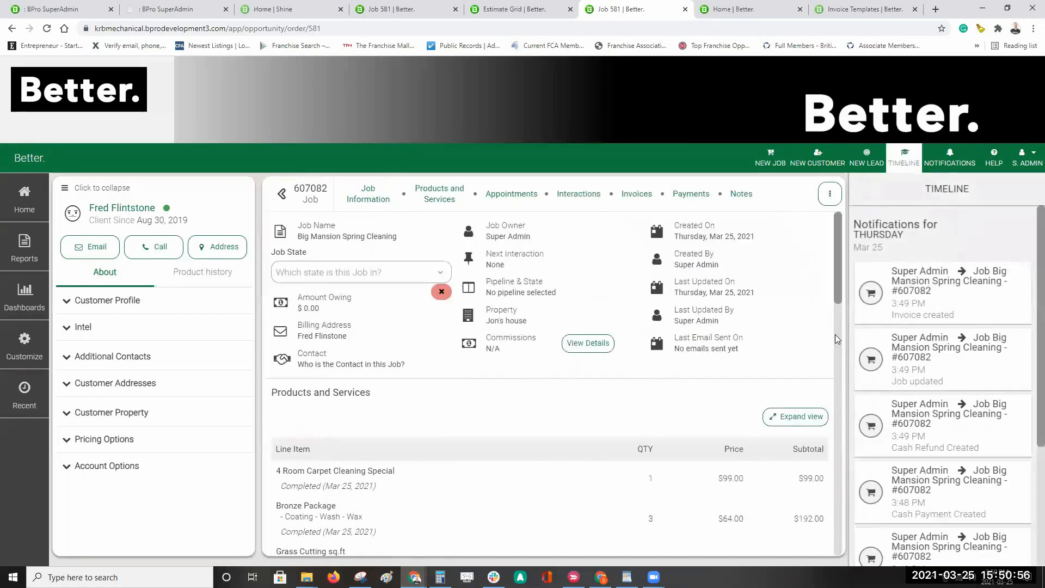
{"action": "scroll", "coordinate": [934, 373], "scroll_direction": "down", "scroll_amount": 4}
{"action": "scroll", "coordinate": [938, 393], "scroll_direction": "up", "scroll_amount": 4}
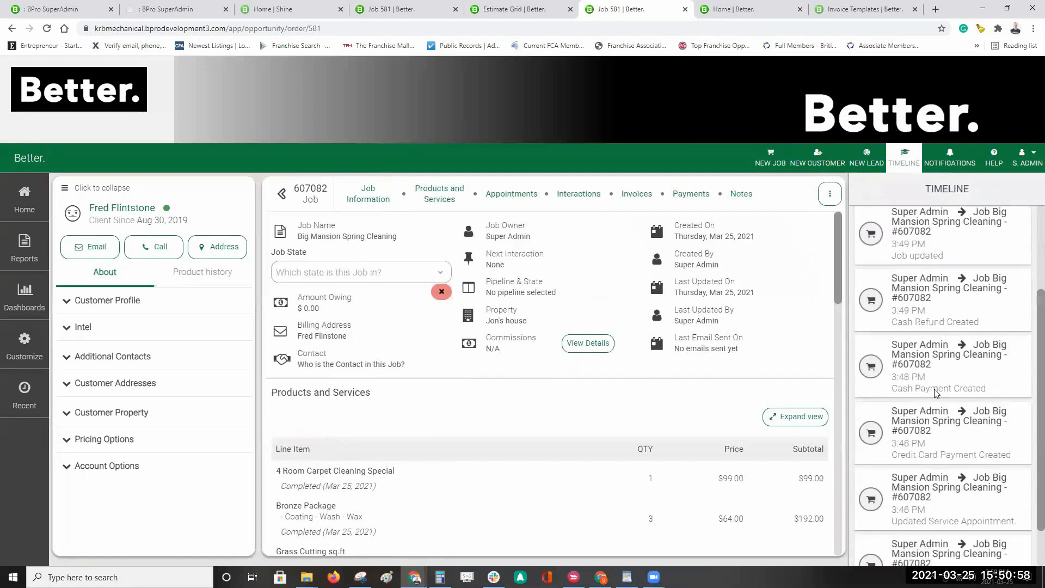
{"action": "left_click", "coordinate": [904, 153]}
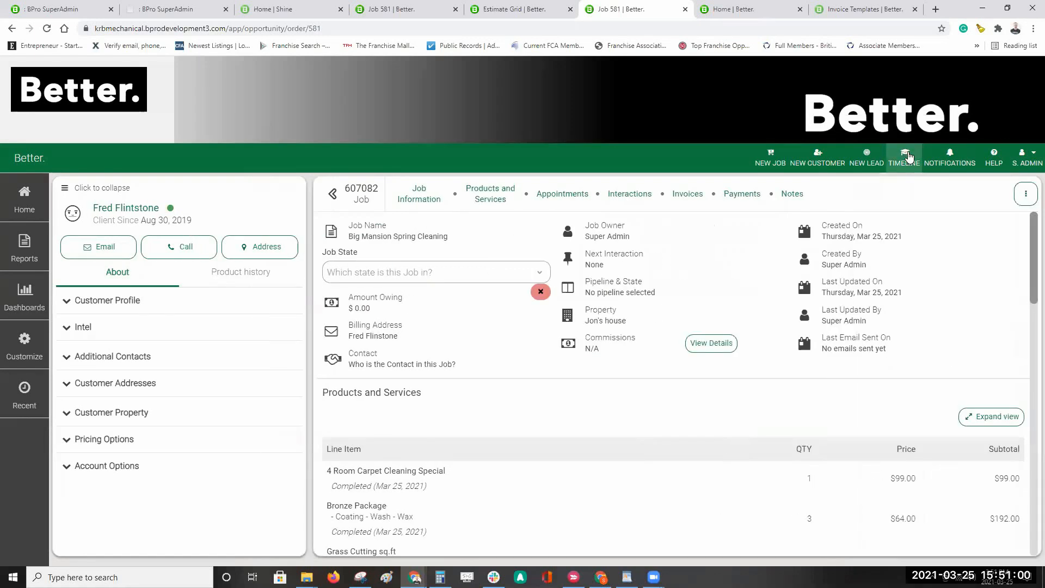
{"action": "left_click", "coordinate": [1013, 197]}
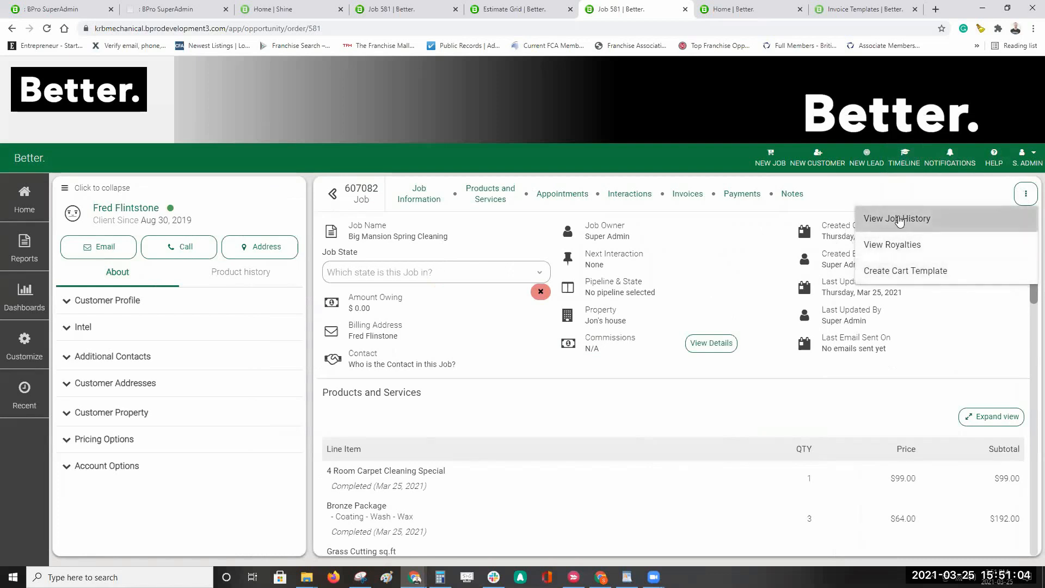
{"action": "left_click", "coordinate": [899, 218]}
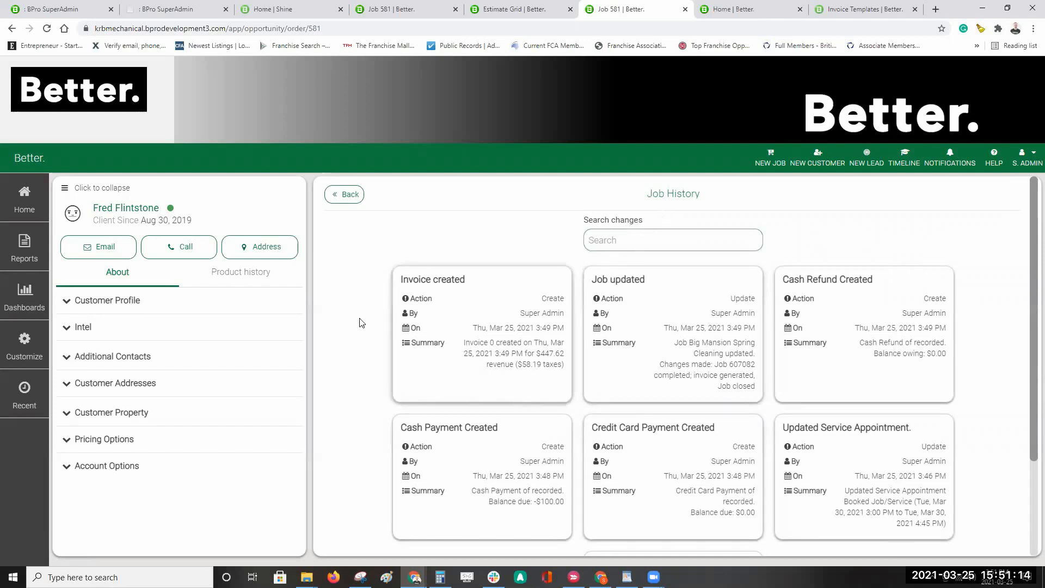
{"action": "left_click", "coordinate": [355, 194]}
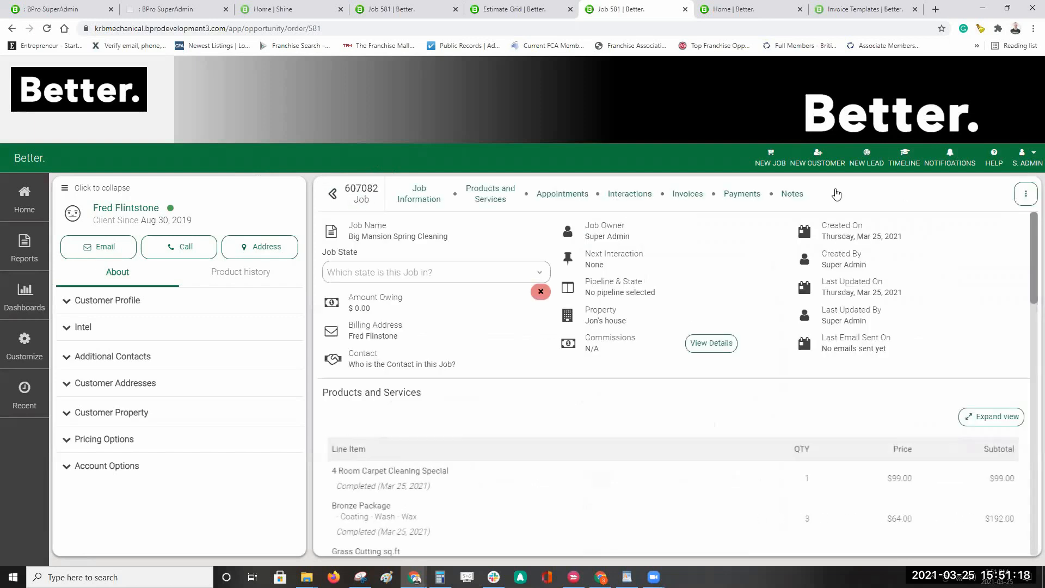
Step: Open the Cart Template List from Home in a new browser tab and switch to it
{"action": "left_click", "coordinate": [1025, 194]}
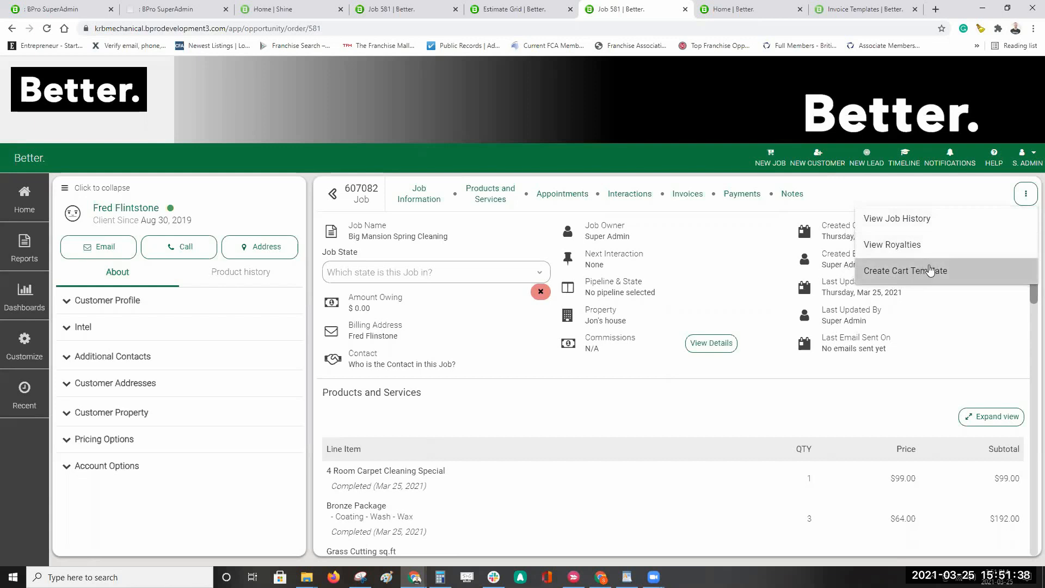
{"action": "left_click", "coordinate": [933, 305]}
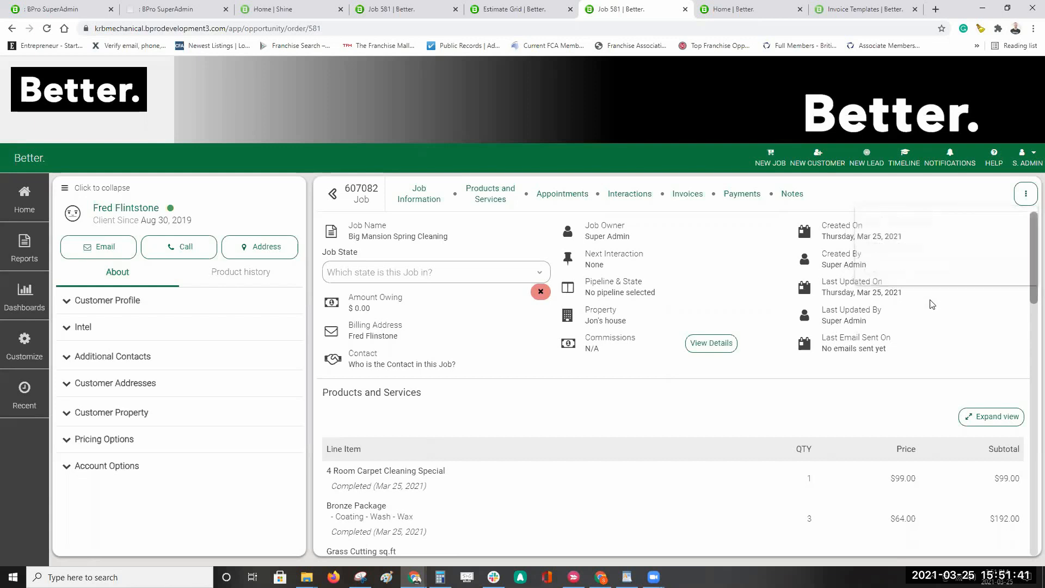
{"action": "left_click", "coordinate": [28, 212]}
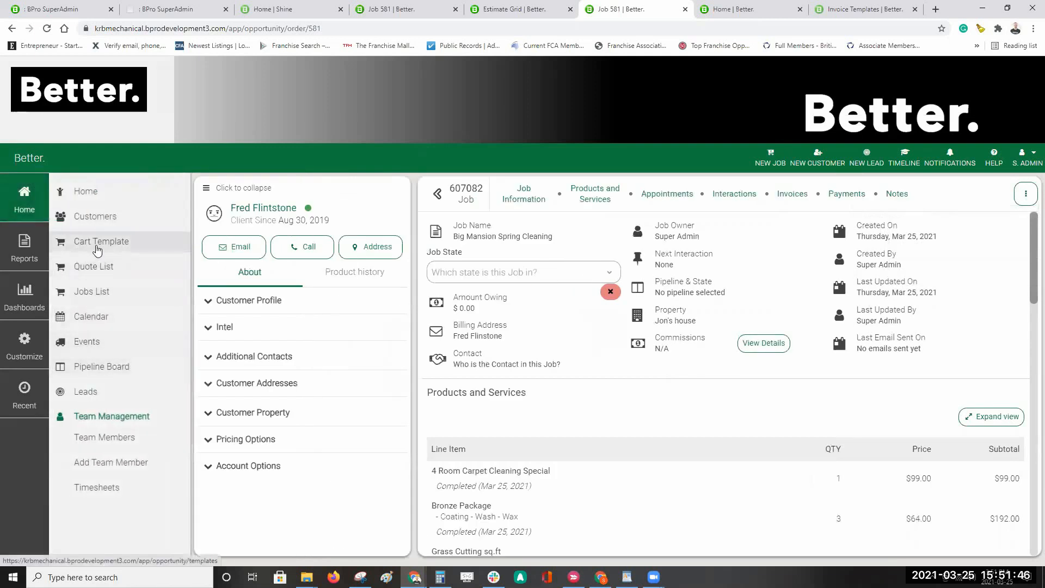
{"action": "middle_click", "coordinate": [98, 247]}
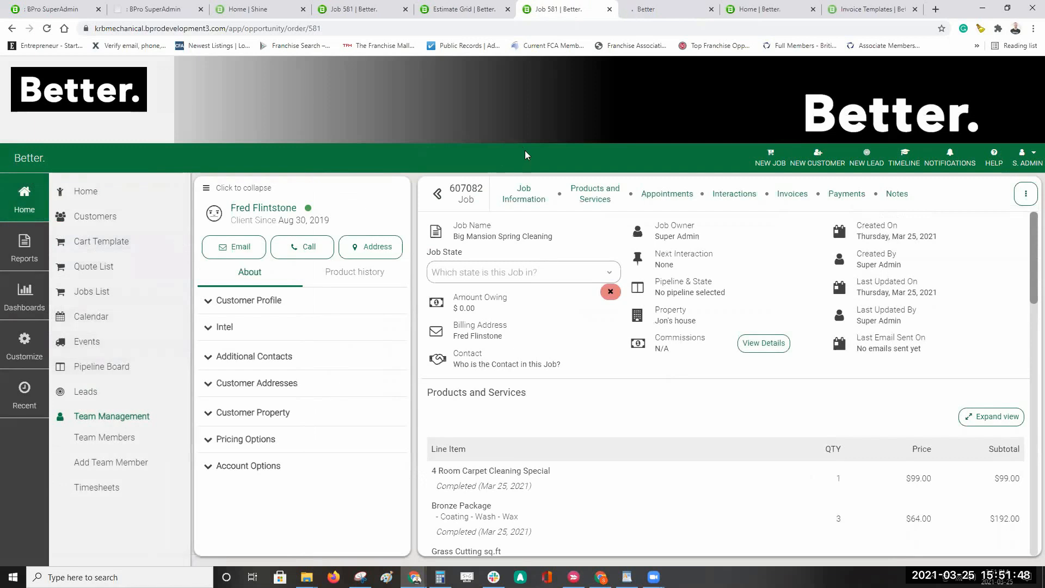
{"action": "left_click", "coordinate": [658, 9]}
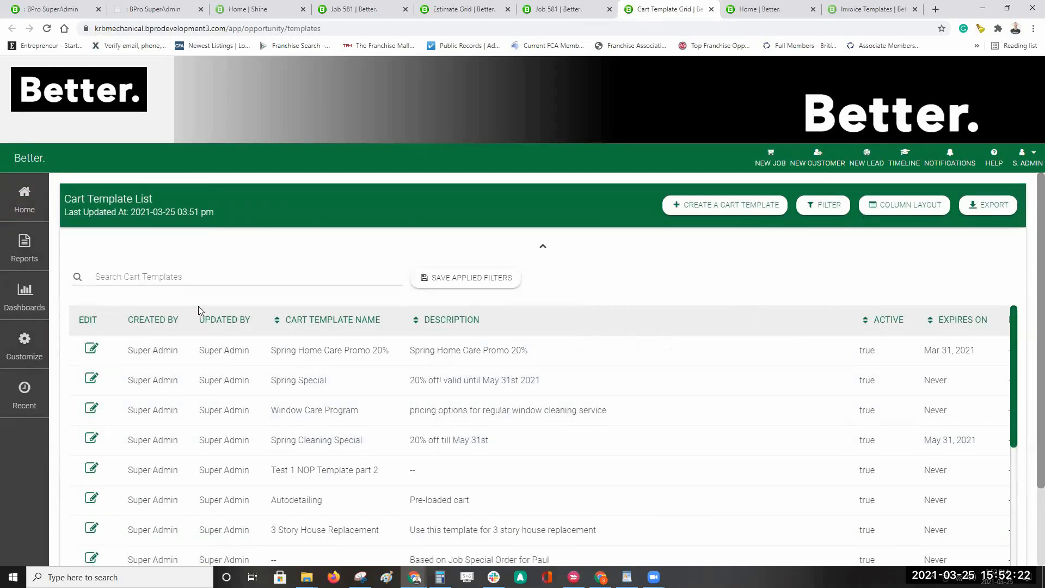
Step: Start a new cart template with CREATE A CART TEMPLATE
{"action": "left_click", "coordinate": [719, 207]}
Step: Create cart template 'Spring Cleaning Promo 20% Off' with description 'Valid until May 31st 2021'
{"action": "left_click", "coordinate": [467, 286]}
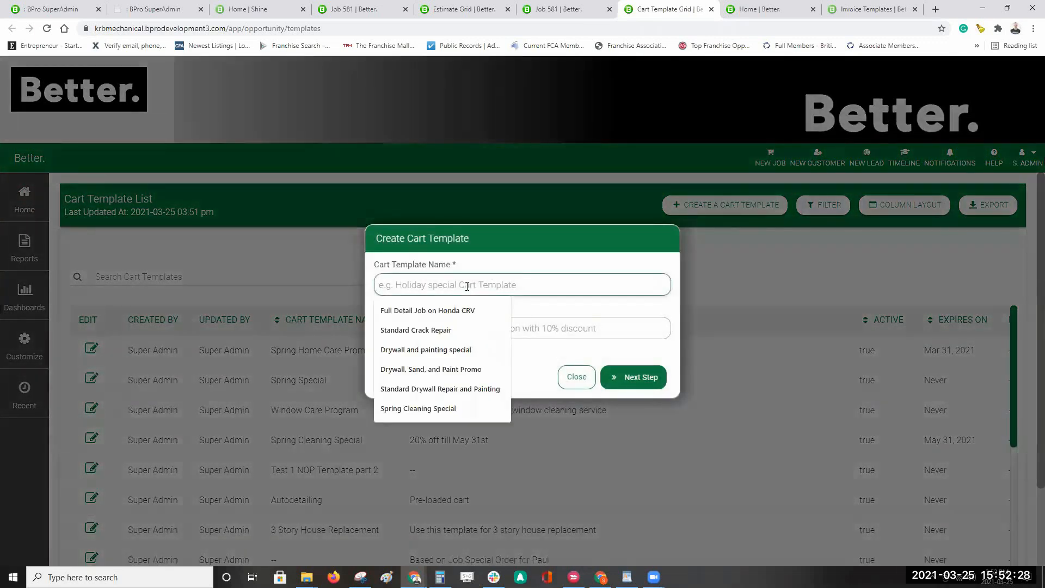
{"action": "type", "text": "S"}
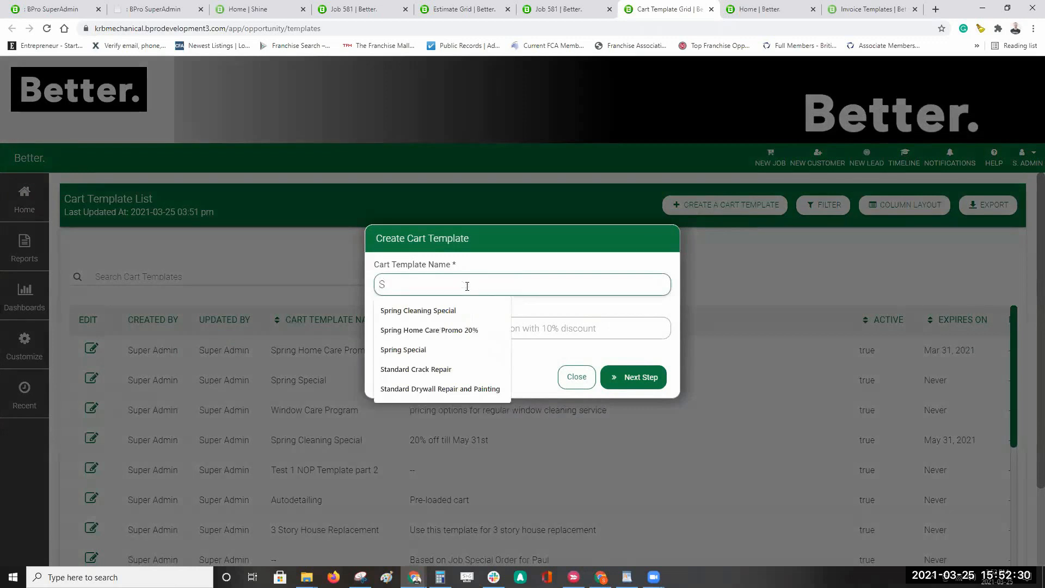
{"action": "type", "text": "pring Cleaning Promo"}
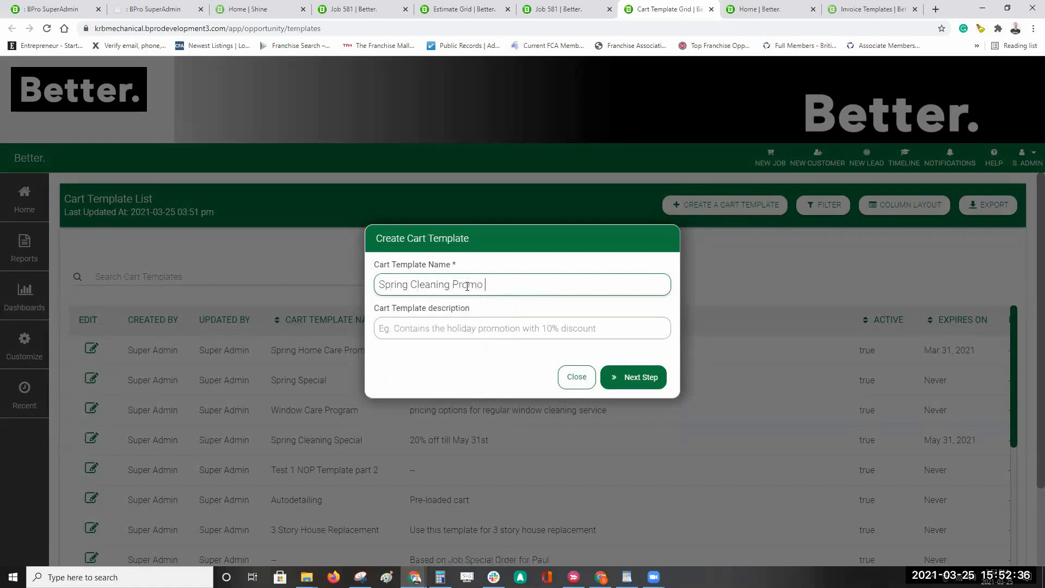
{"action": "type", "text": " 20% Off"}
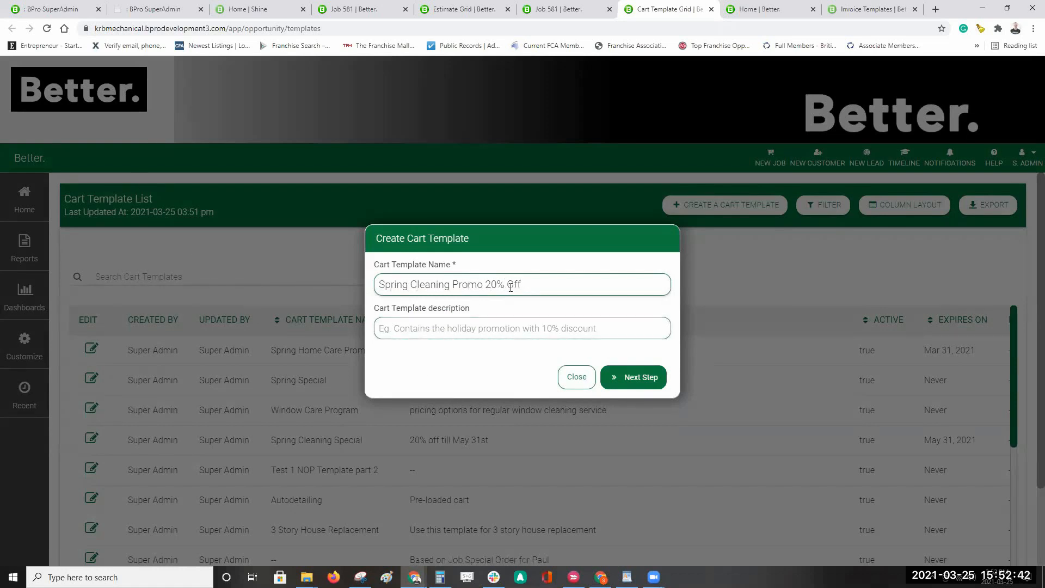
{"action": "key", "text": "ctrl+a"}
{"action": "left_click", "coordinate": [435, 327]}
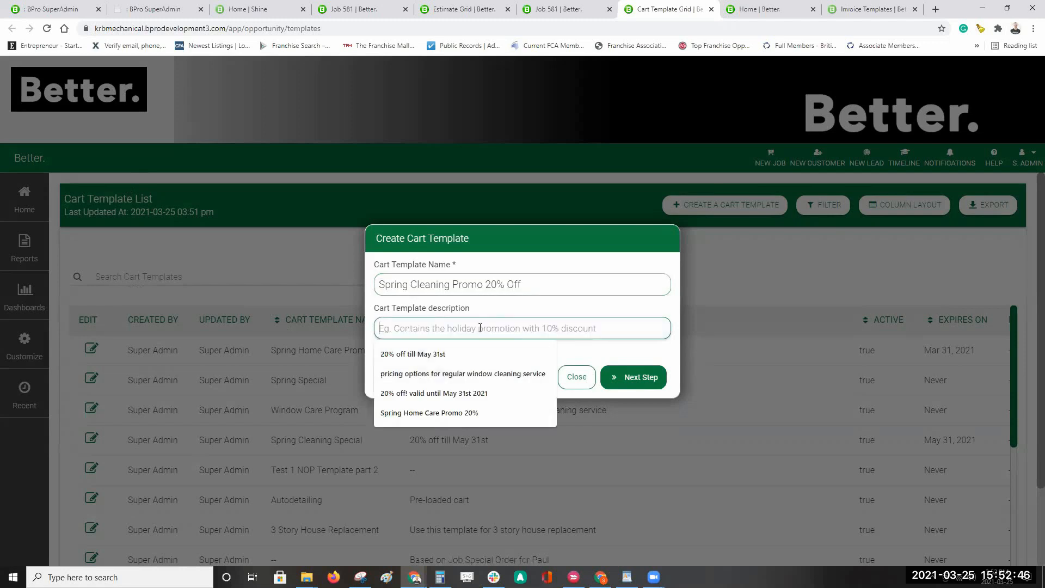
{"action": "type", "text": "Valid unti"}
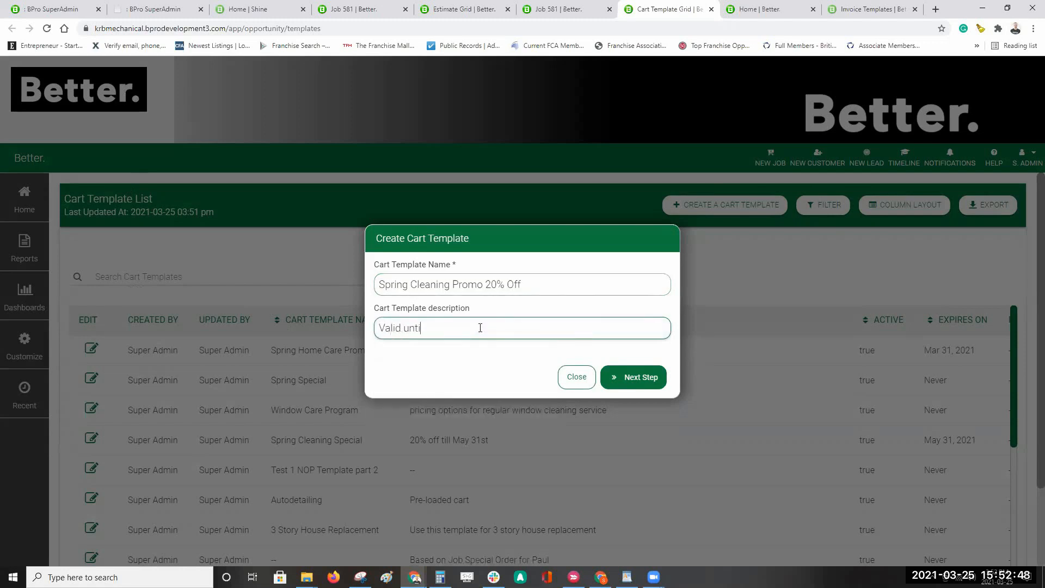
{"action": "type", "text": "l May 31st 2021"}
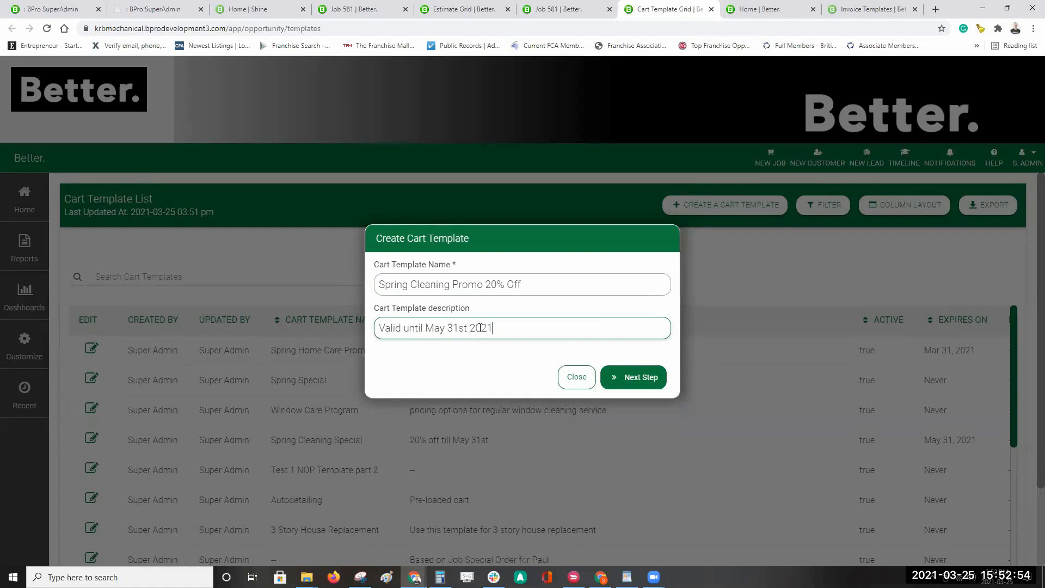
{"action": "left_click", "coordinate": [652, 378]}
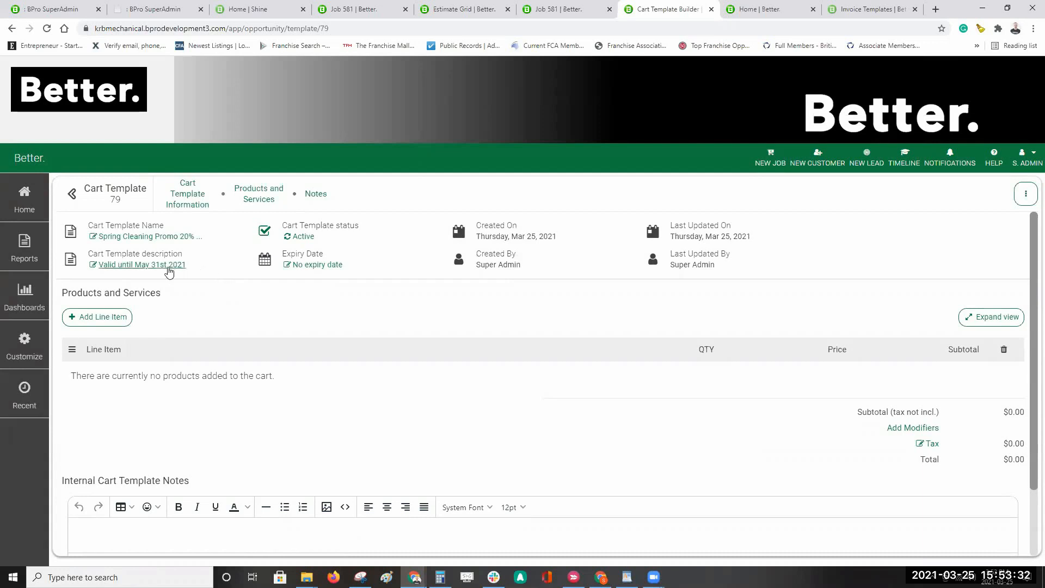
Step: Set Cart Template 79's expiry to Monday, May 31, 2021, correcting a mistaken March 31 date
{"action": "left_click", "coordinate": [327, 265]}
{"action": "left_click", "coordinate": [629, 246]}
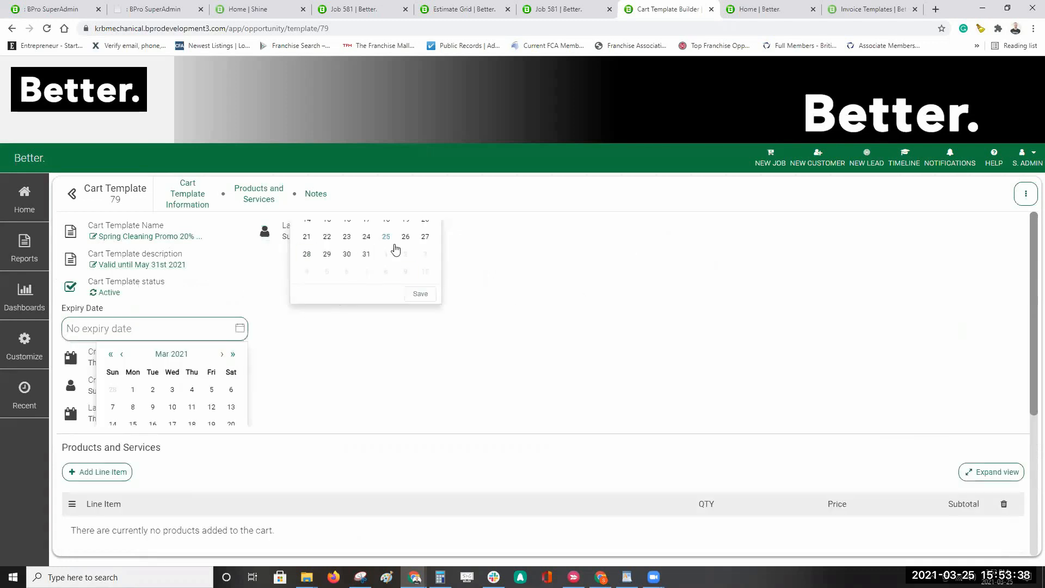
{"action": "left_click", "coordinate": [366, 254]}
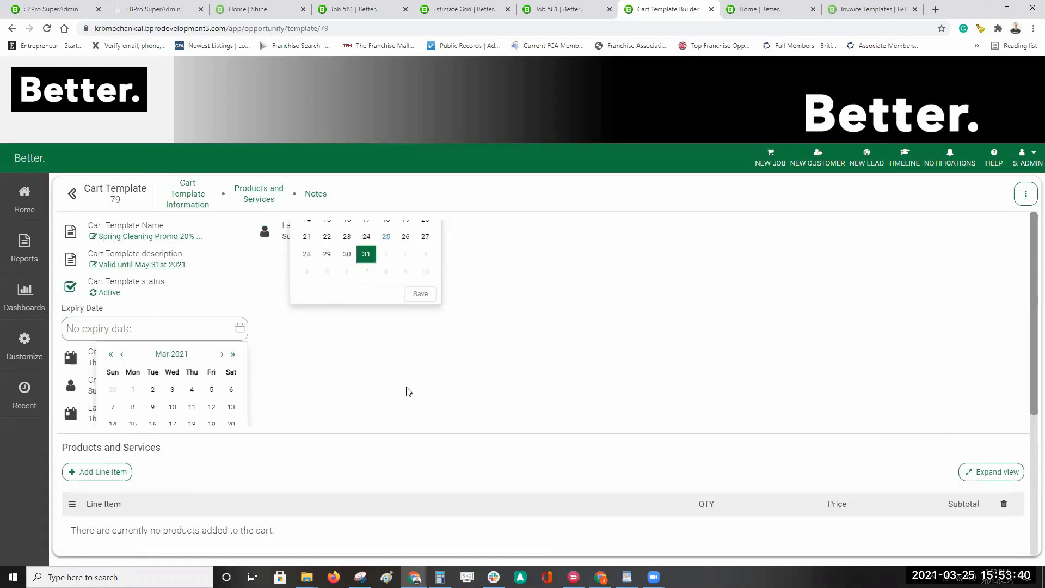
{"action": "left_click", "coordinate": [422, 297]}
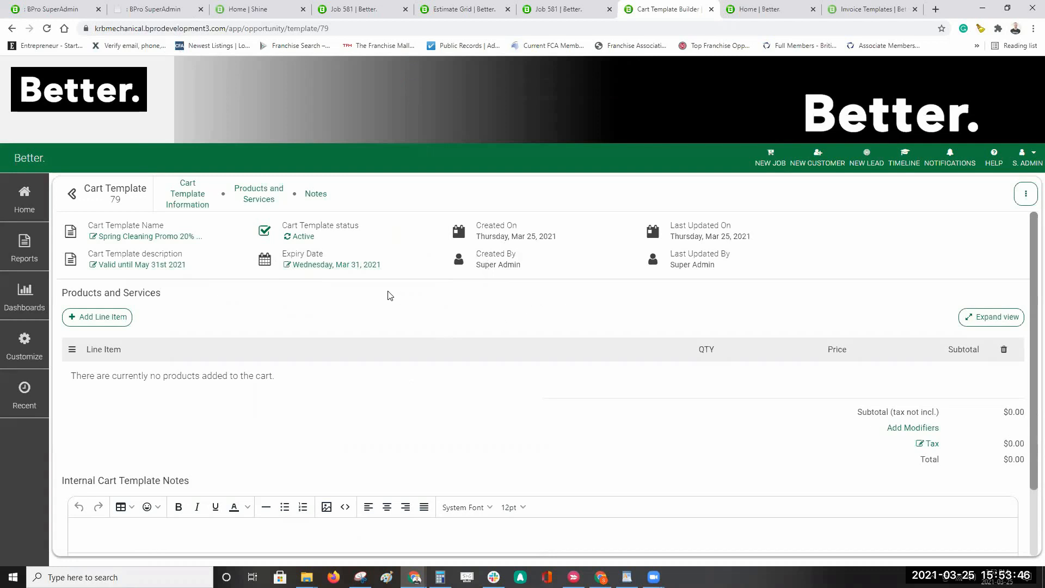
{"action": "left_click", "coordinate": [370, 267]}
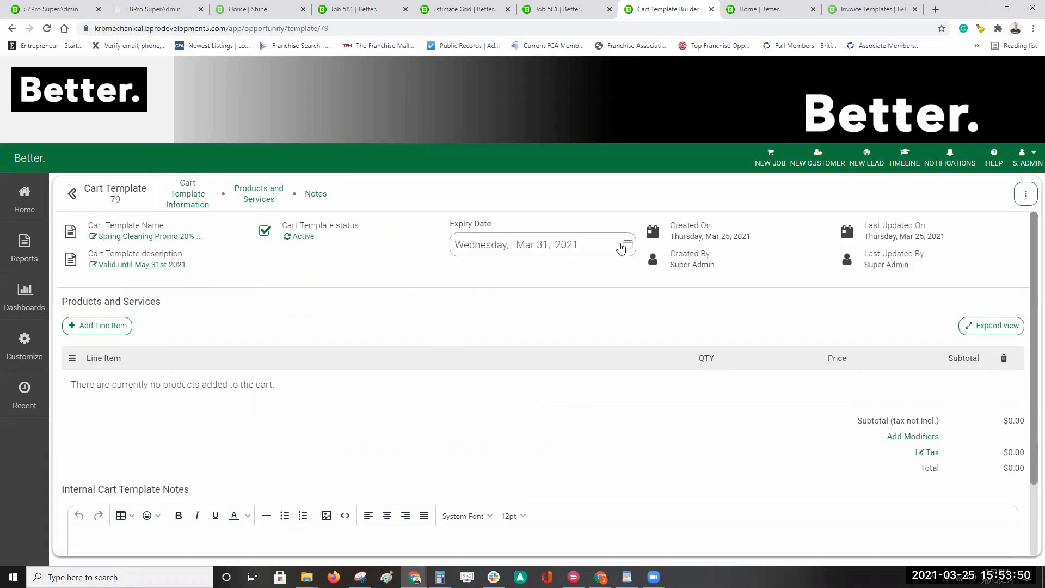
{"action": "left_click", "coordinate": [566, 249]}
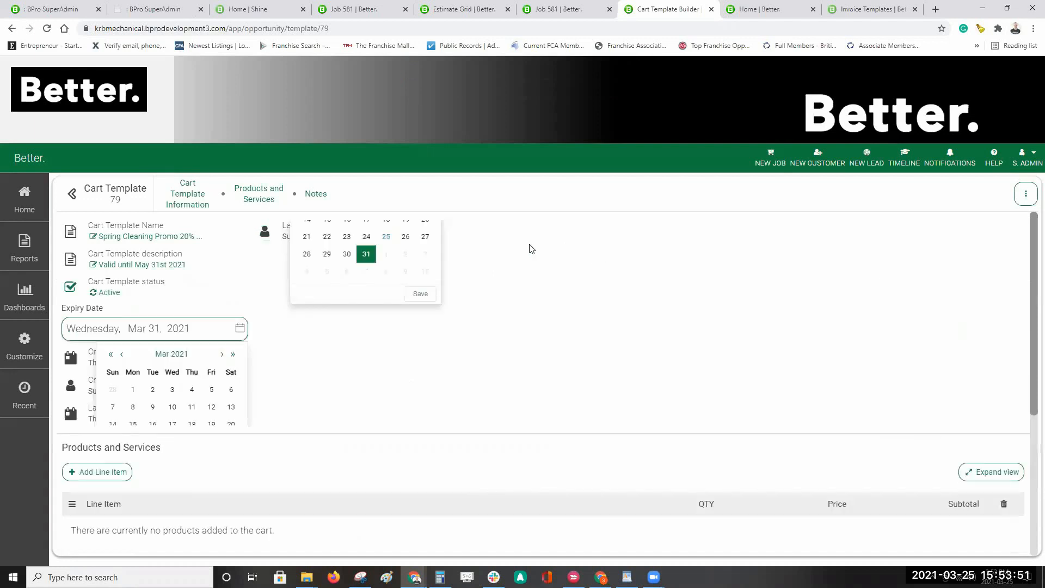
{"action": "left_click", "coordinate": [222, 354]}
{"action": "left_click", "coordinate": [222, 355]}
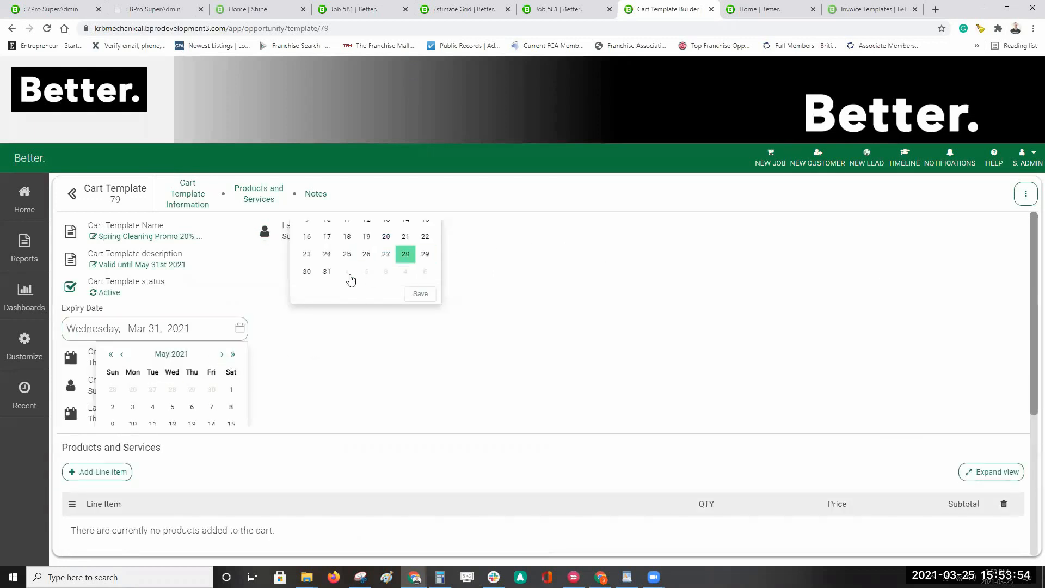
{"action": "left_click", "coordinate": [327, 271]}
{"action": "left_click", "coordinate": [420, 294]}
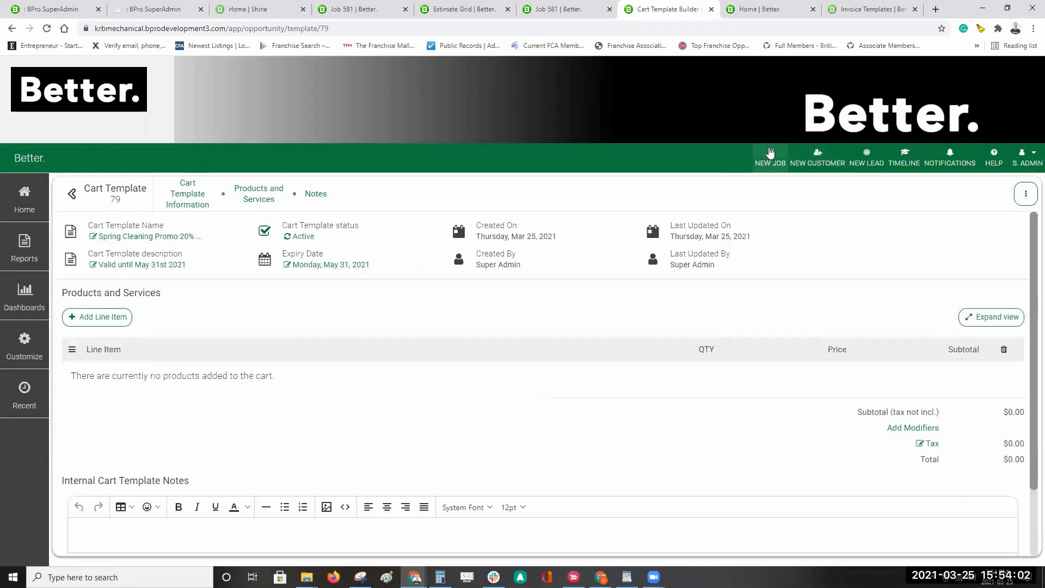
Step: Start a New Job With Options from Home, then return to the Cart Template Builder
{"action": "left_click", "coordinate": [765, 9]}
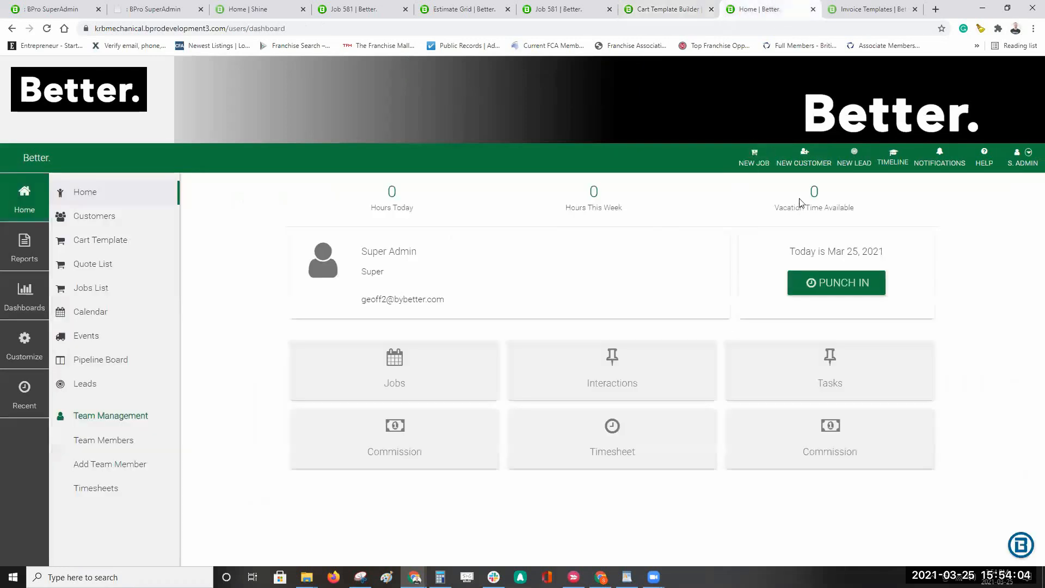
{"action": "left_click", "coordinate": [754, 157]}
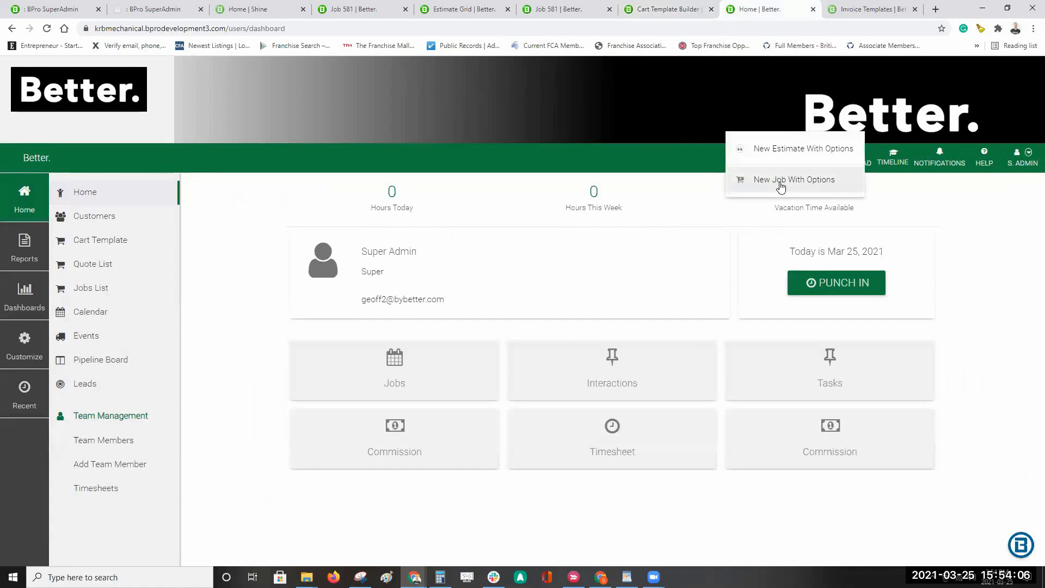
{"action": "left_click", "coordinate": [781, 181]}
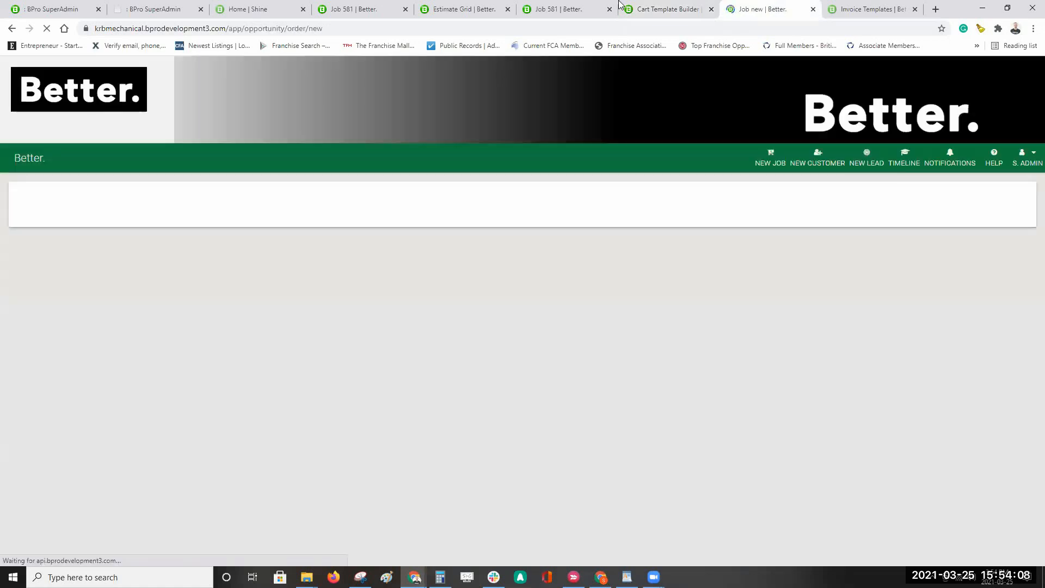
{"action": "left_click", "coordinate": [669, 9]}
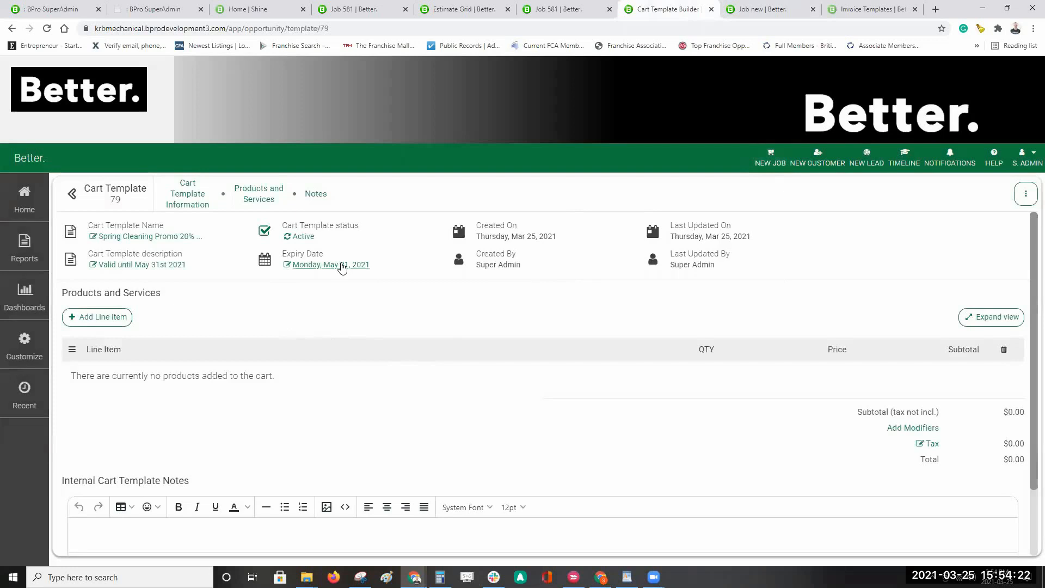
Step: Add Bronze Package ($64.00) and Gold Package ($149.00) to the template, totalling $240.69
{"action": "left_click", "coordinate": [109, 318]}
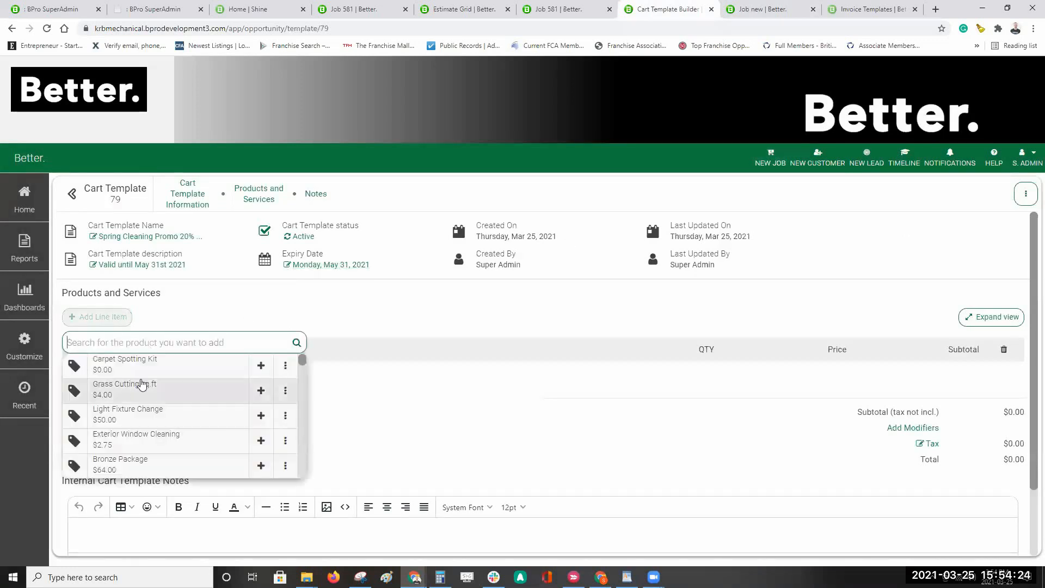
{"action": "left_click", "coordinate": [261, 466]}
{"action": "left_click", "coordinate": [106, 318]}
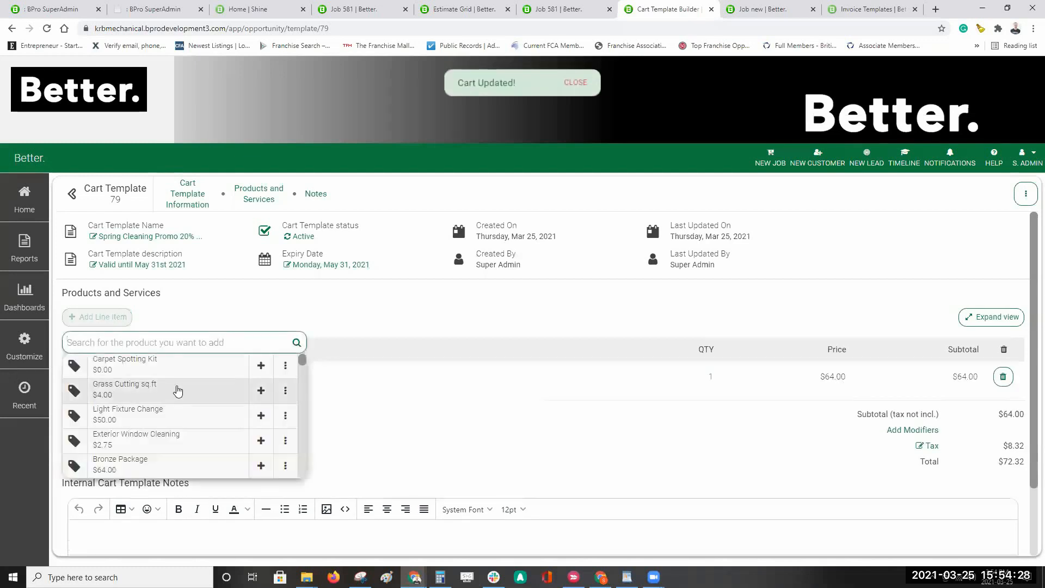
{"action": "scroll", "coordinate": [178, 390], "scroll_direction": "down", "scroll_amount": 2}
{"action": "left_click", "coordinate": [148, 340]}
{"action": "type", "text": "gold"}
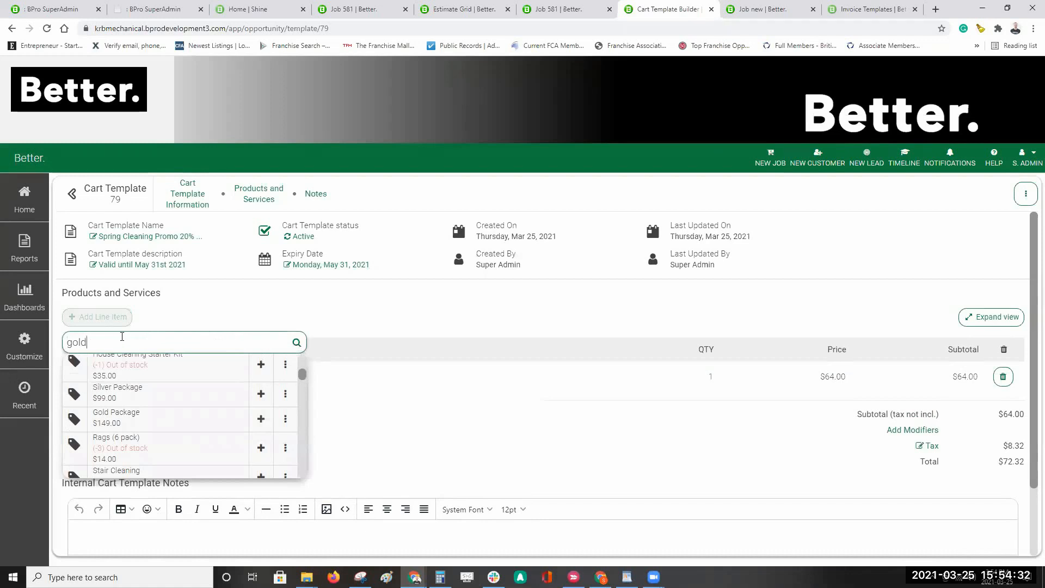
{"action": "left_click", "coordinate": [261, 364]}
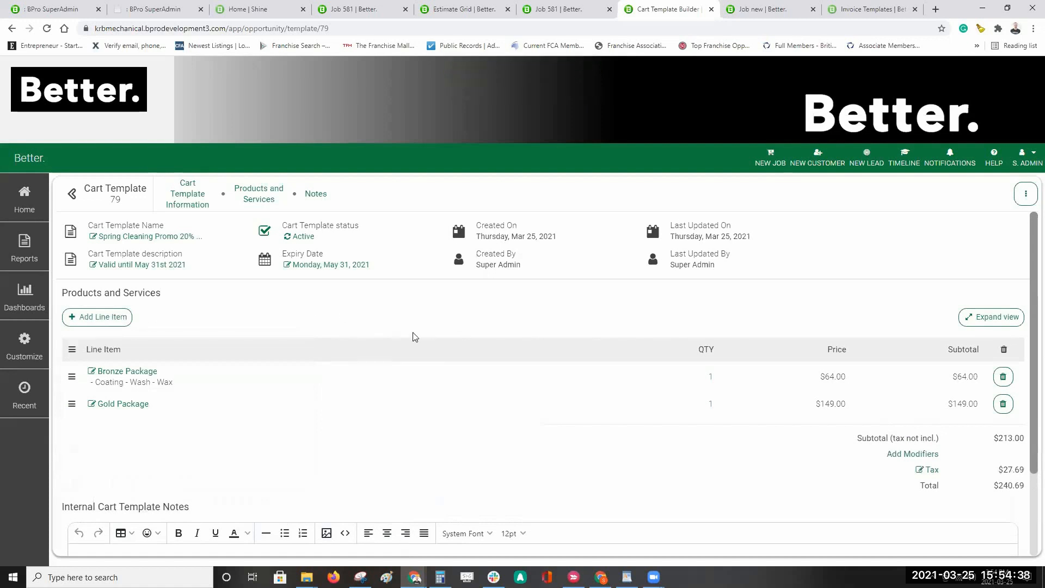
Step: Give the Bronze Package a 20% percentage discount
{"action": "left_click", "coordinate": [127, 372]}
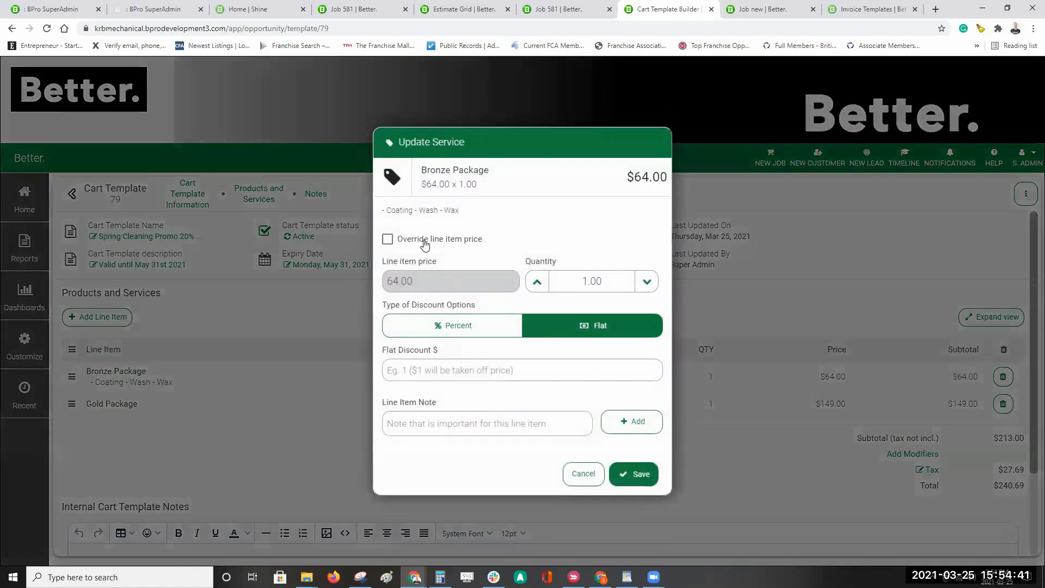
{"action": "left_click", "coordinate": [419, 332]}
{"action": "left_click", "coordinate": [446, 374]}
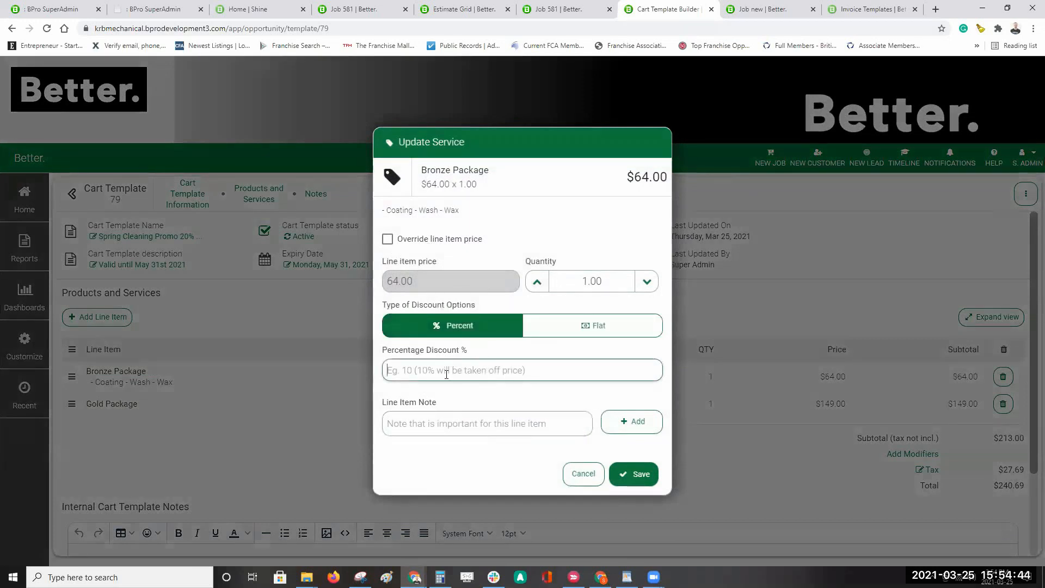
{"action": "type", "text": "20"}
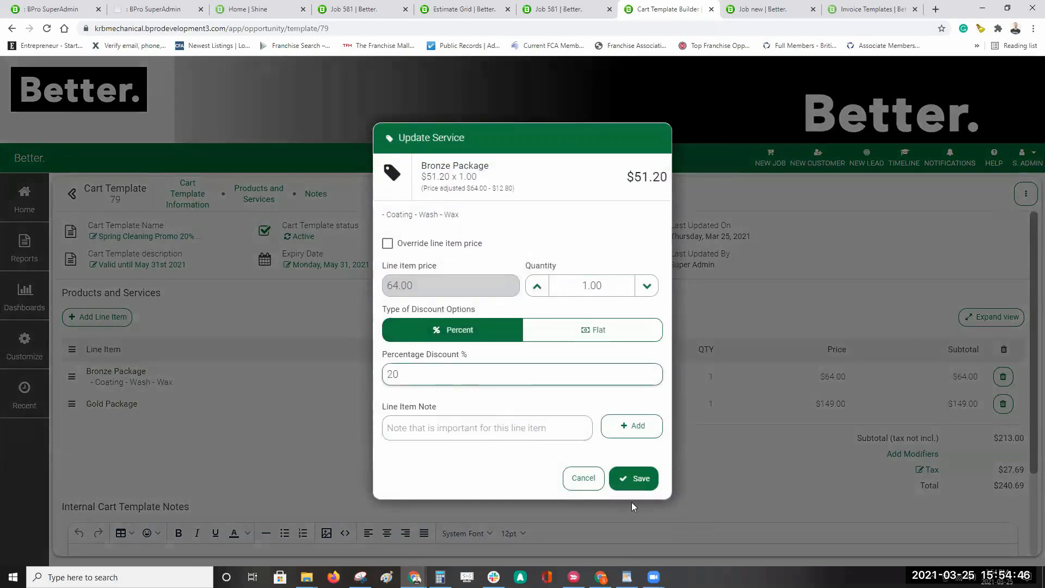
{"action": "left_click", "coordinate": [634, 479]}
Step: Add a 20% percentage discount modifier to the whole cart
{"action": "left_click", "coordinate": [926, 456]}
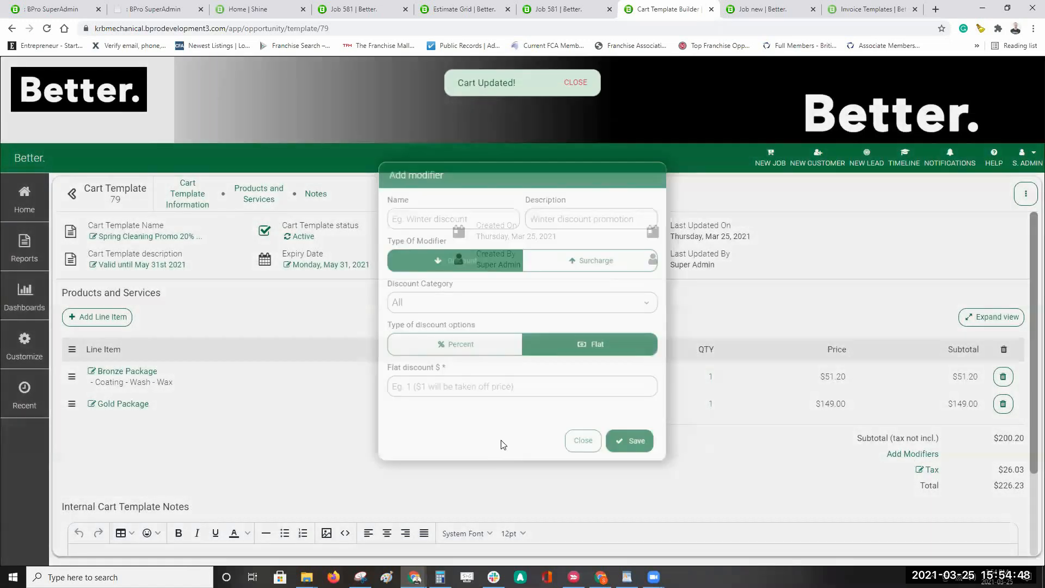
{"action": "left_click", "coordinate": [460, 346]}
{"action": "left_click", "coordinate": [427, 394]}
{"action": "type", "text": "20"}
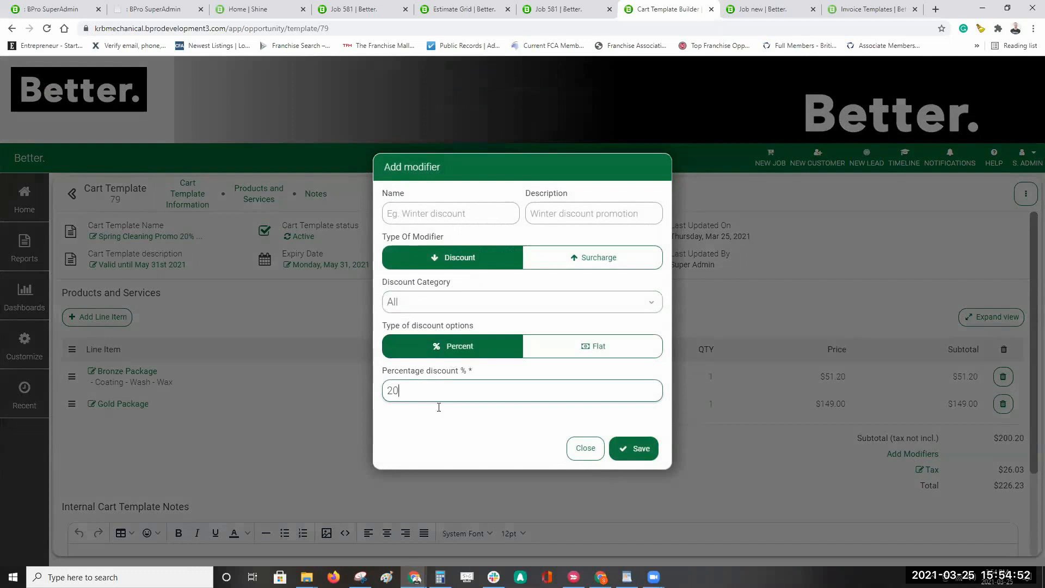
{"action": "left_click", "coordinate": [633, 448]}
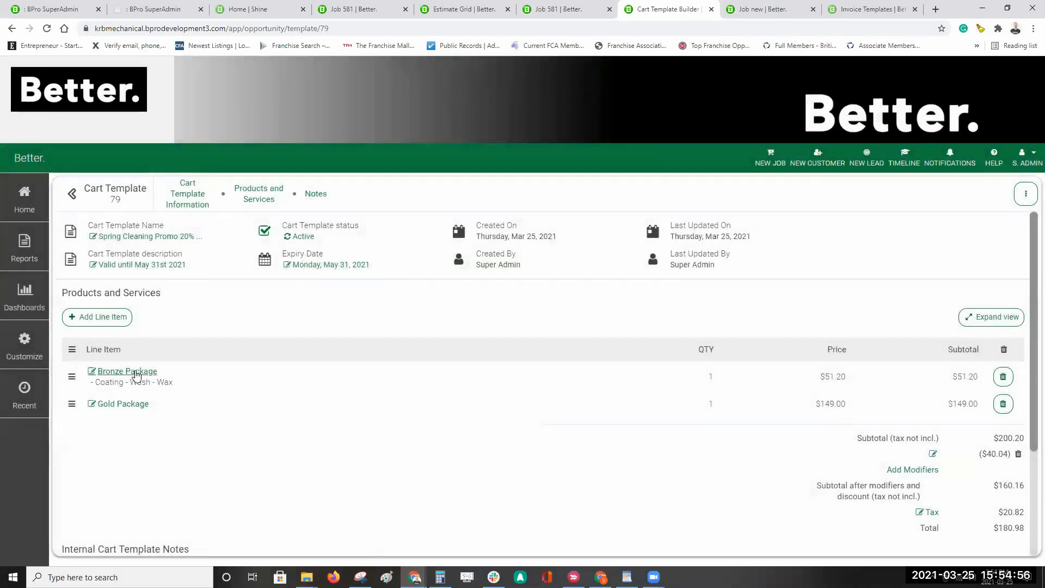
Step: Attach the two-line note 'Test notes 123 / Includes this and that' to Bronze Package and check it
{"action": "left_click", "coordinate": [136, 375]}
{"action": "left_click", "coordinate": [440, 423]}
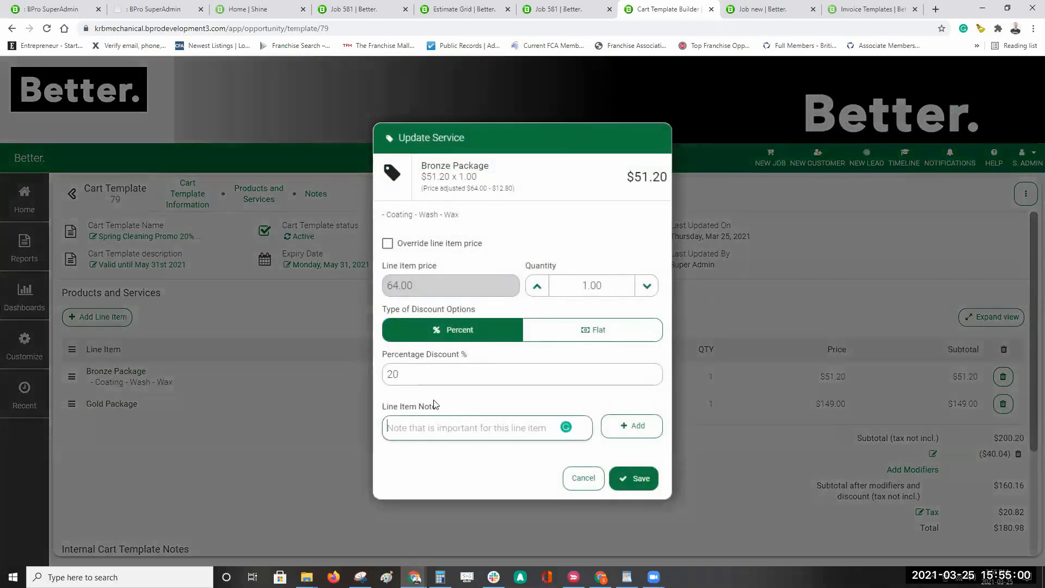
{"action": "type", "text": "Test not"}
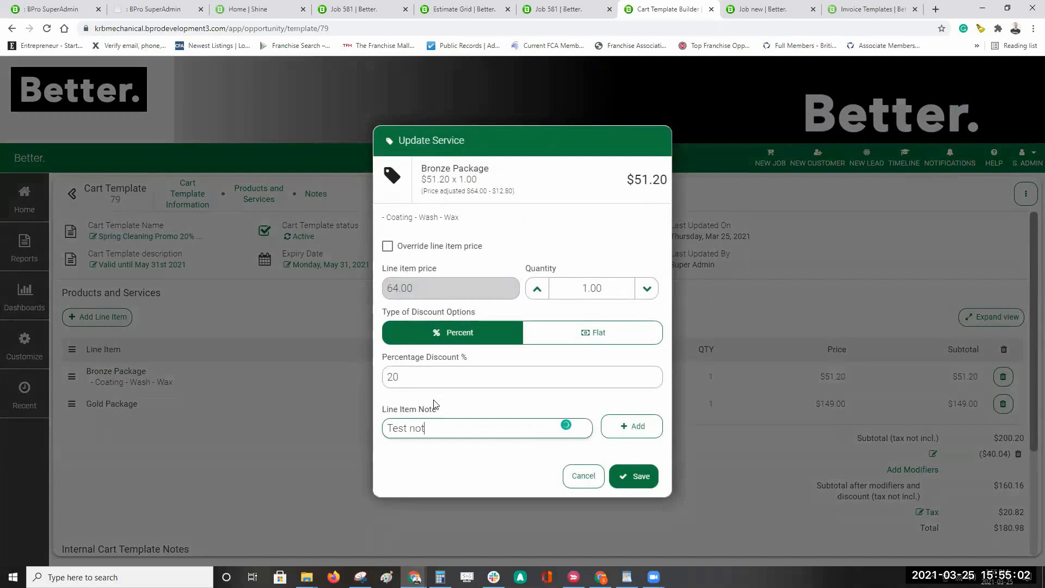
{"action": "type", "text": "es 123"}
{"action": "key", "text": "Return"}
{"action": "type", "text": "Include"}
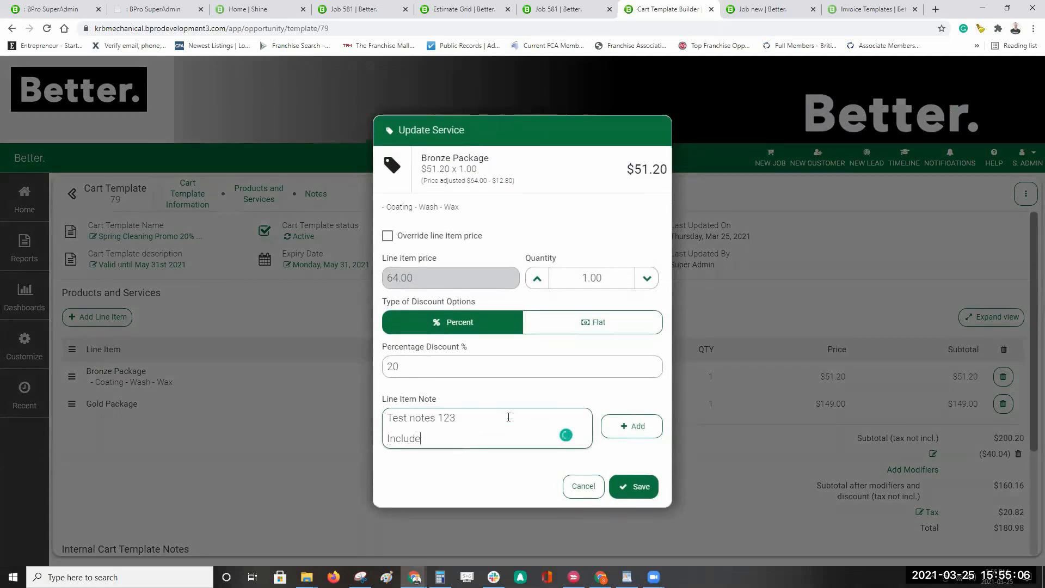
{"action": "type", "text": "s this and that"}
{"action": "left_click", "coordinate": [626, 425]}
{"action": "left_click", "coordinate": [632, 487]}
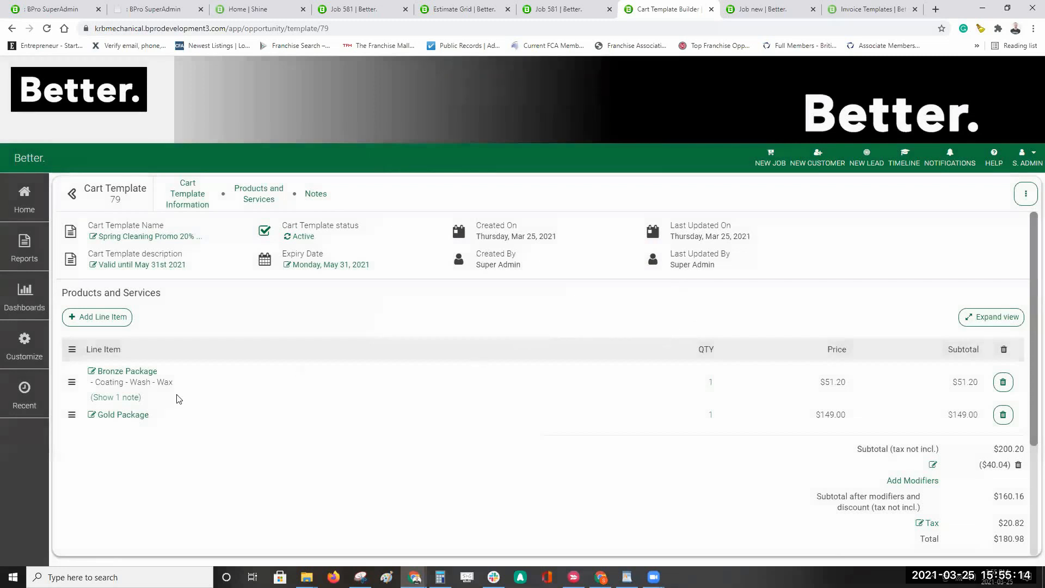
{"action": "left_click", "coordinate": [116, 398]}
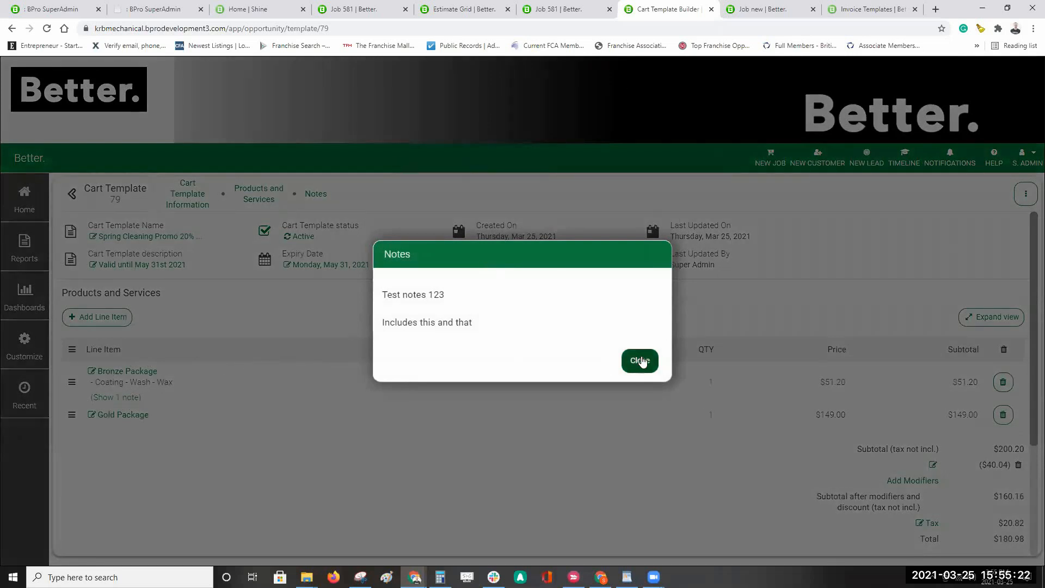
{"action": "left_click", "coordinate": [641, 361]}
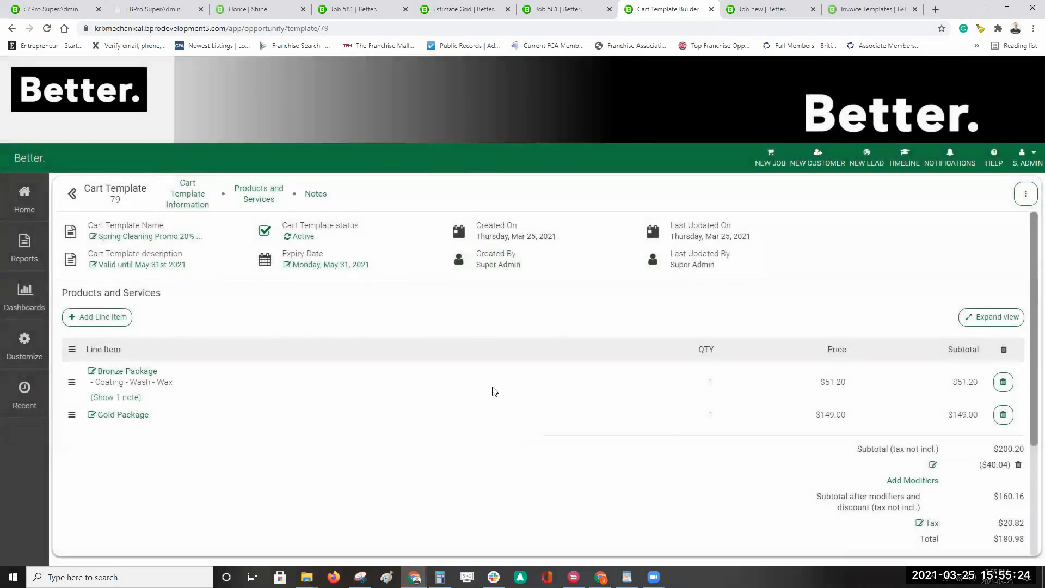
{"action": "scroll", "coordinate": [658, 272], "scroll_direction": "down", "scroll_amount": 3}
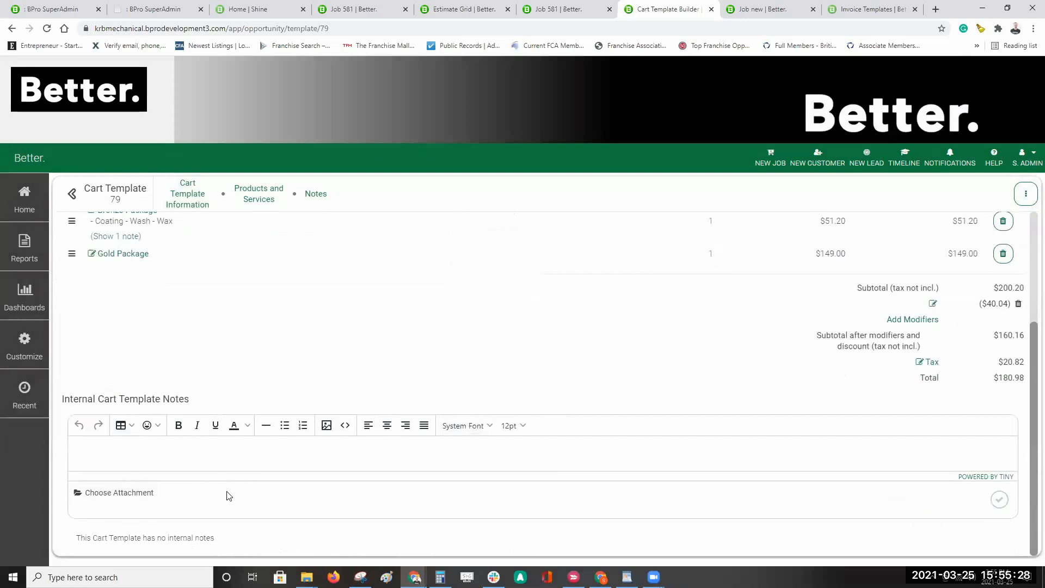
{"action": "scroll", "coordinate": [629, 349], "scroll_direction": "up", "scroll_amount": 1}
{"action": "scroll", "coordinate": [631, 352], "scroll_direction": "up", "scroll_amount": 3}
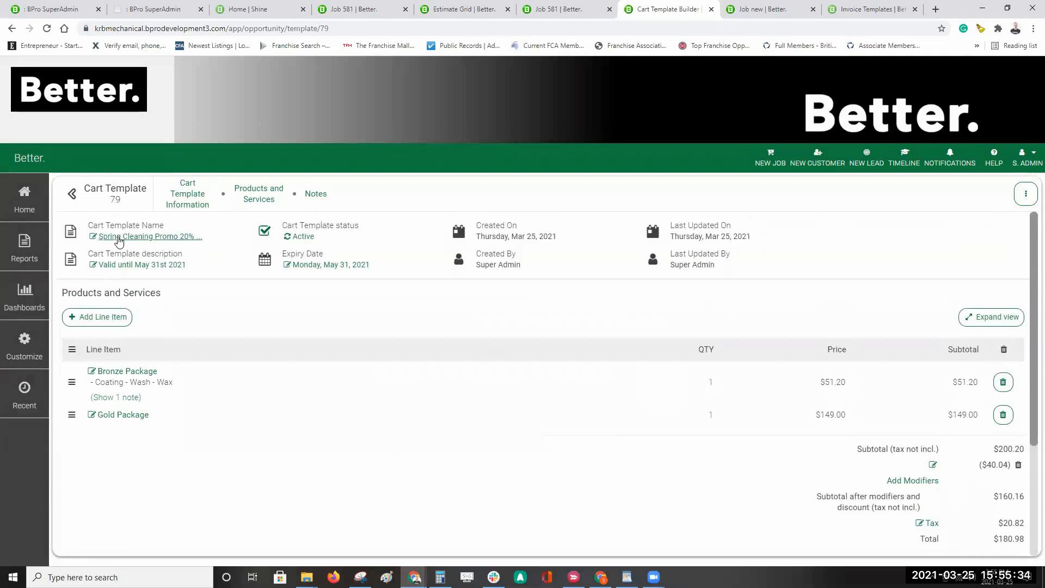
Step: Open a New Job With Options form using the Spring Cleaning Promo 20% Off template
{"action": "left_click", "coordinate": [776, 166]}
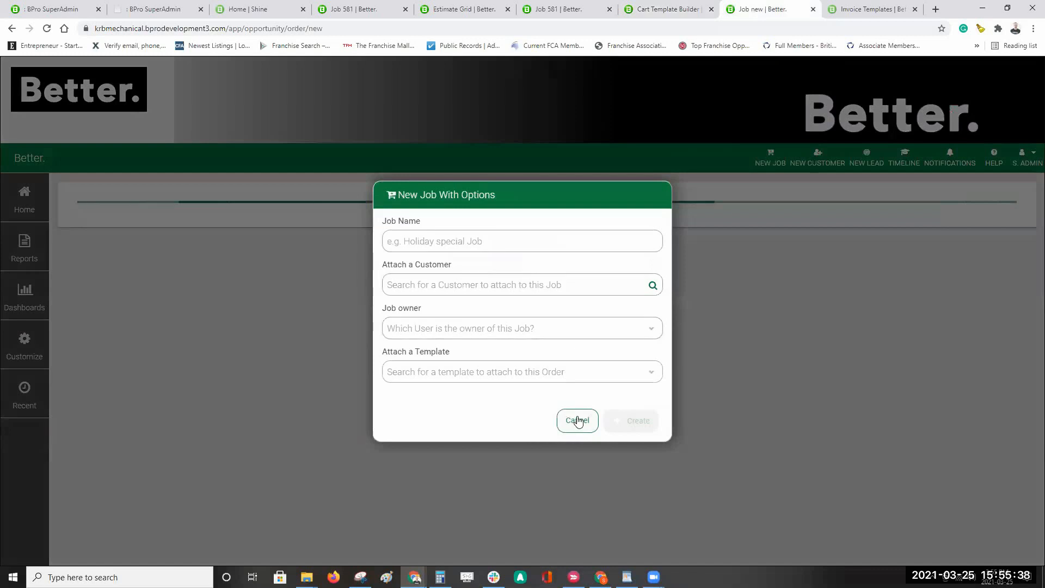
{"action": "left_click", "coordinate": [578, 428]}
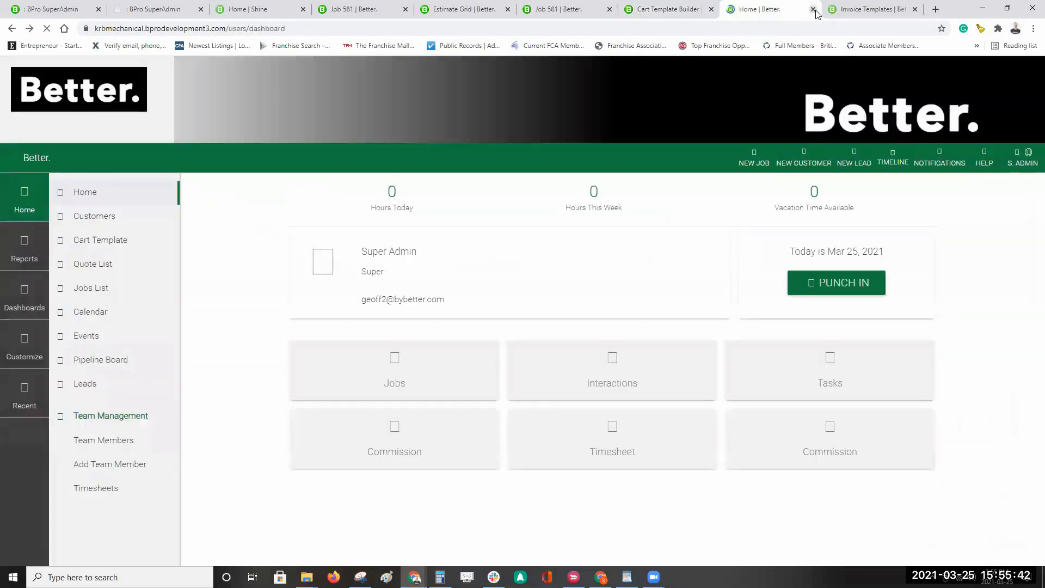
{"action": "left_click", "coordinate": [764, 166]}
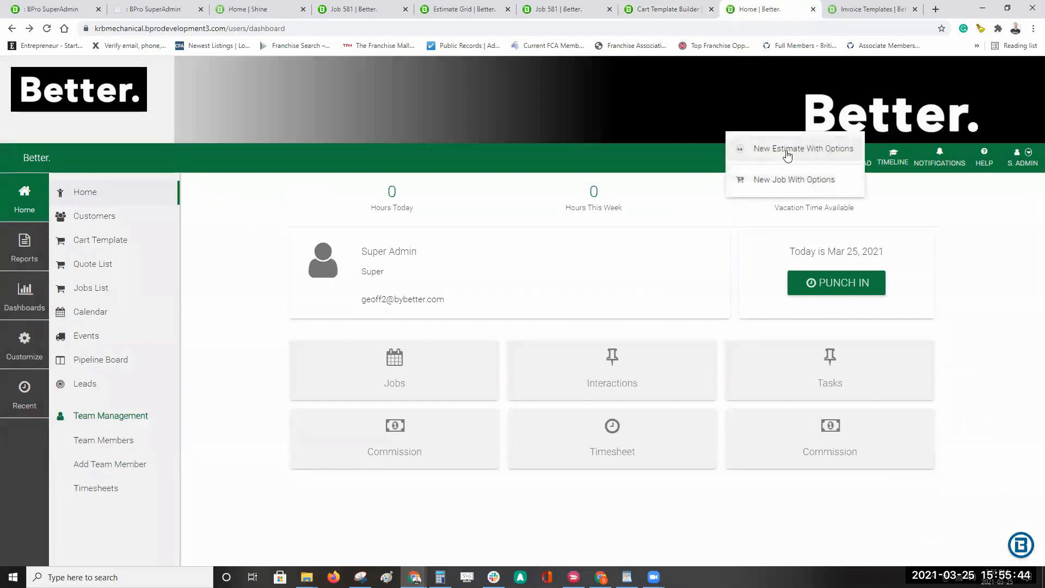
{"action": "left_click", "coordinate": [782, 185]}
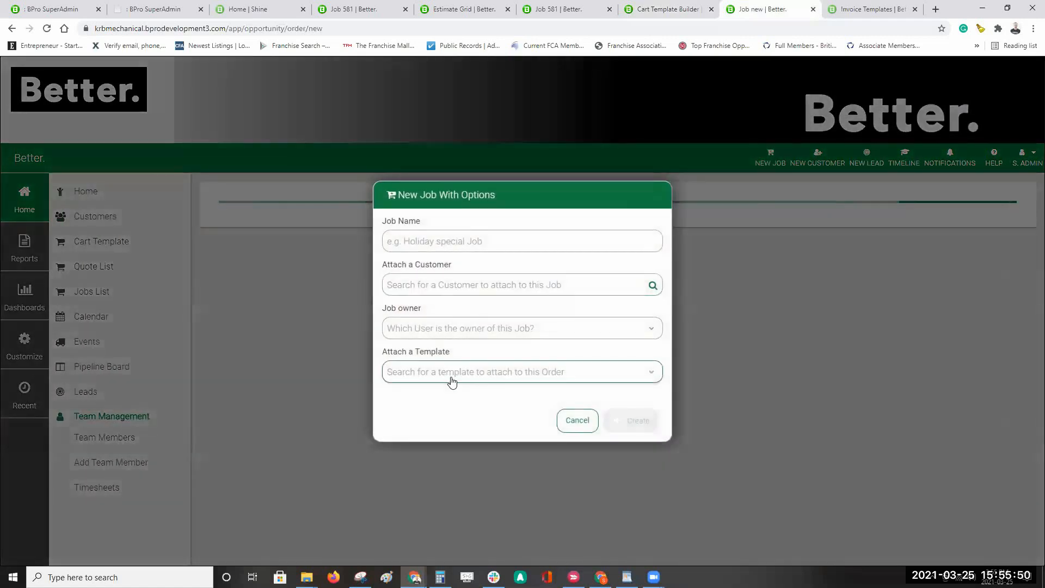
{"action": "left_click", "coordinate": [450, 380]}
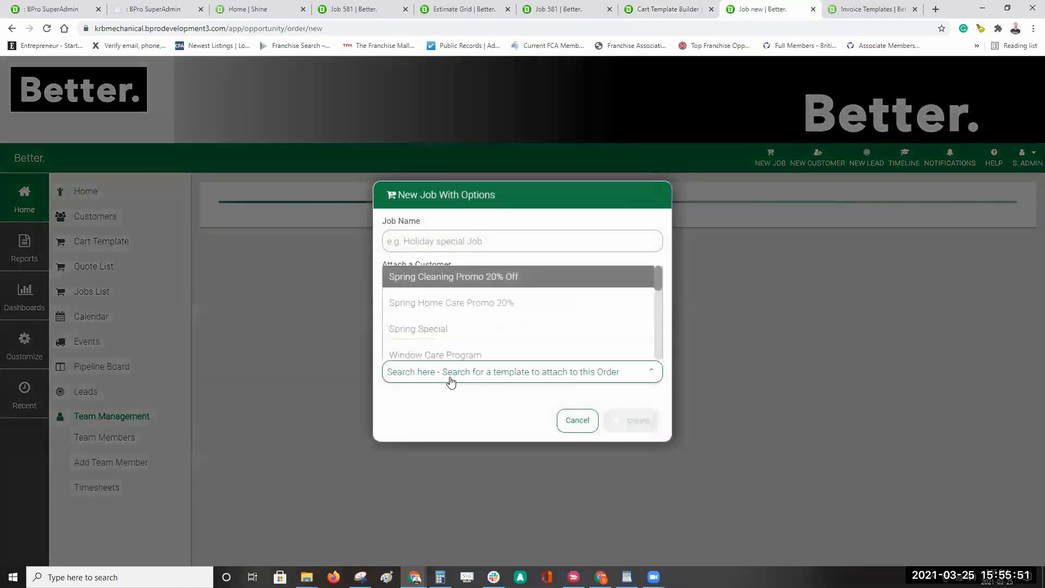
{"action": "left_click", "coordinate": [450, 278]}
Step: Search for and attach the customer, then create the job
{"action": "left_click", "coordinate": [459, 290]}
{"action": "type", "text": "fre3d"}
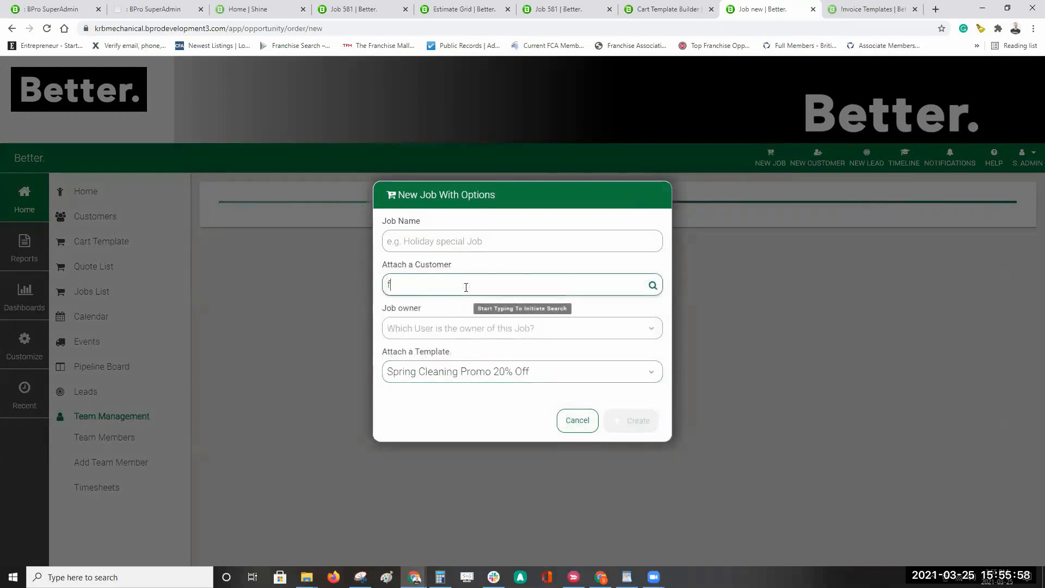
{"action": "key", "text": "BackSpace"}
{"action": "key", "text": "BackSpace"}
{"action": "type", "text": "ed"}
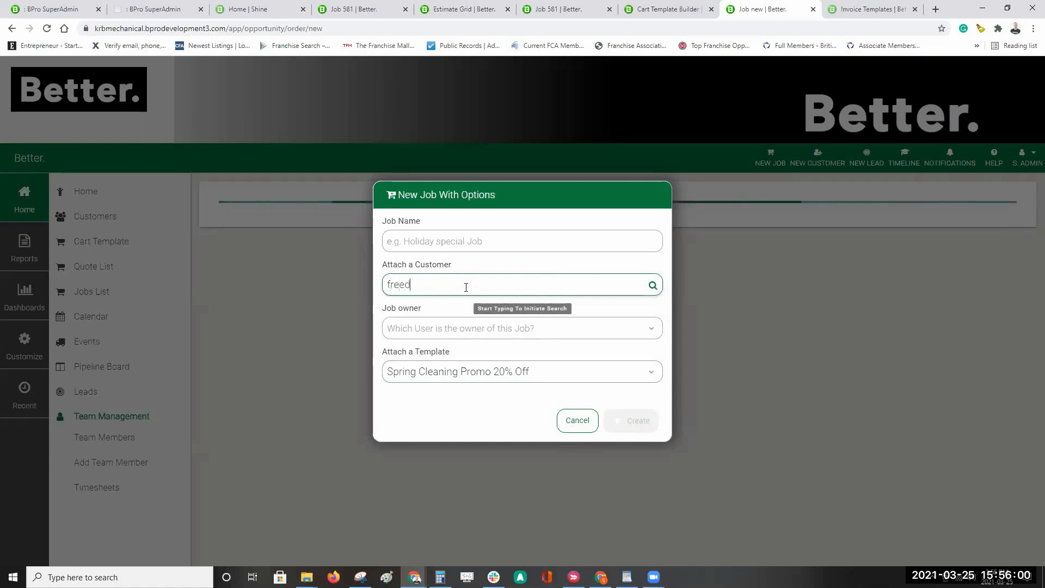
{"action": "key", "text": "BackSpace"}
{"action": "key", "text": "BackSpace"}
{"action": "type", "text": "d"}
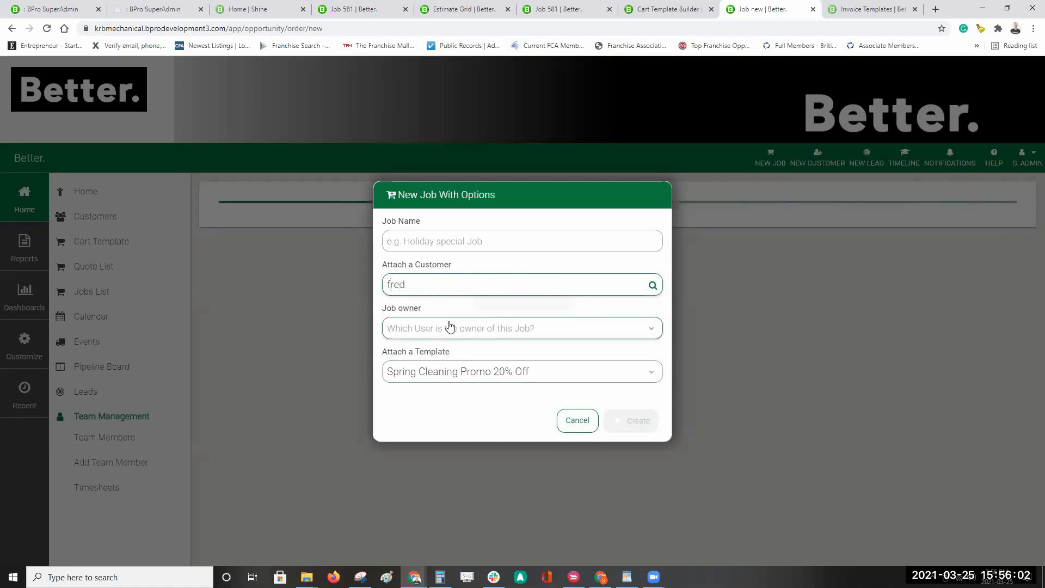
{"action": "left_click", "coordinate": [427, 305]}
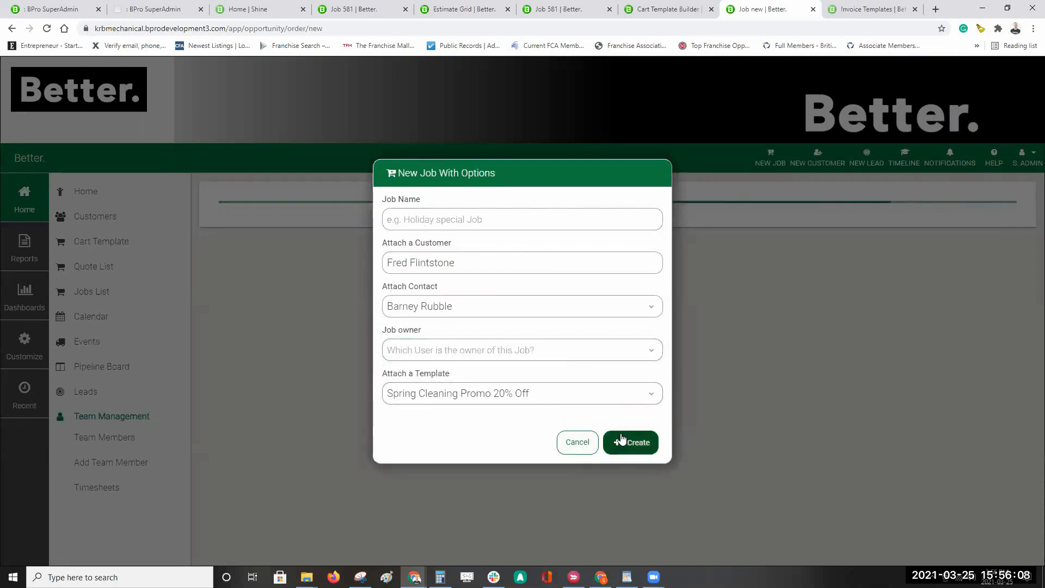
{"action": "left_click", "coordinate": [640, 443]}
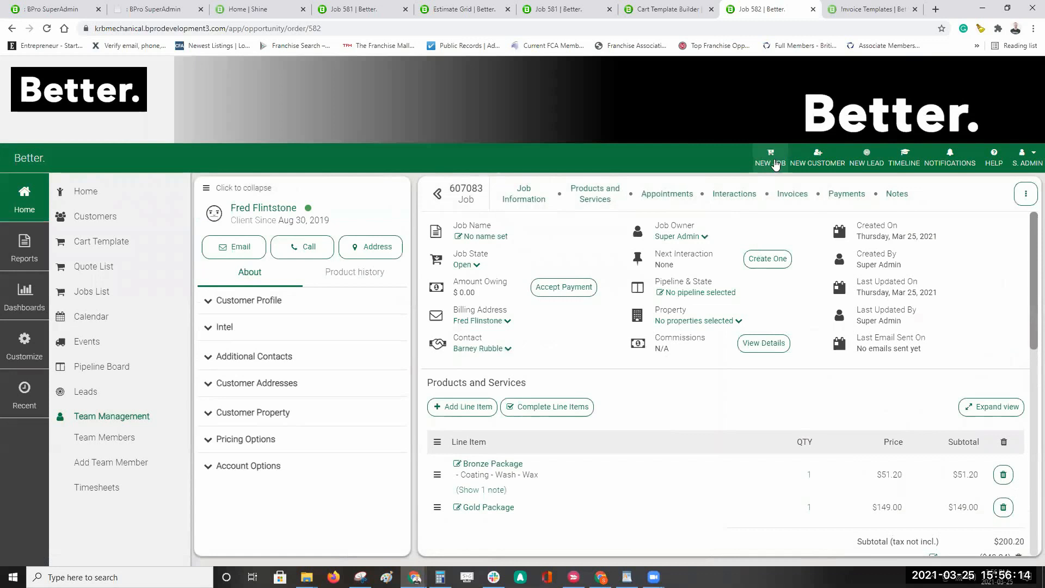
Step: Verify job 607083 lists Bronze Package ($51.20) and Gold Package, totalling $180.98 after a $40.04 discount
{"action": "left_click", "coordinate": [776, 165]}
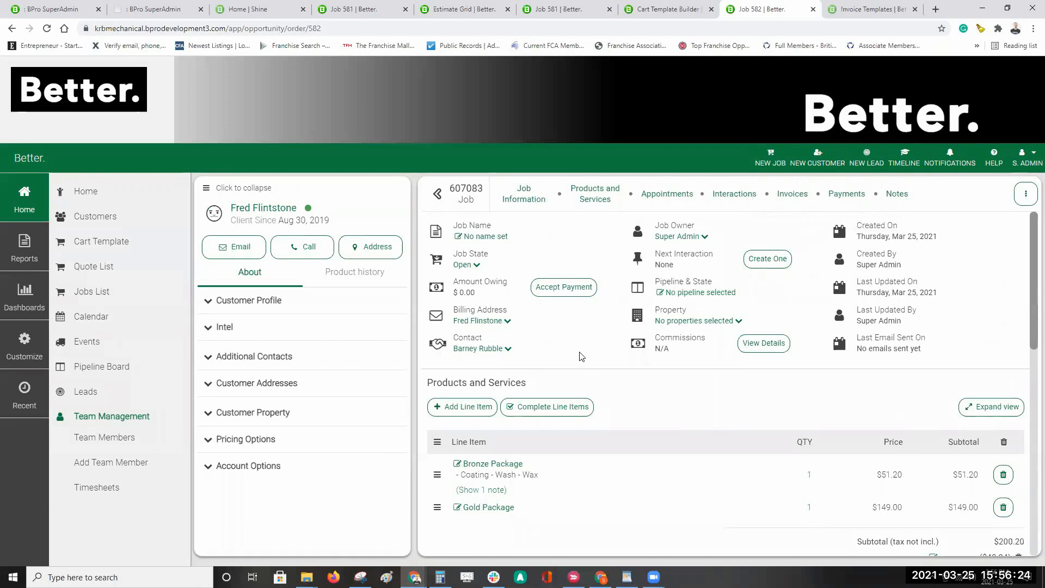
{"action": "scroll", "coordinate": [714, 393], "scroll_direction": "down", "scroll_amount": 2}
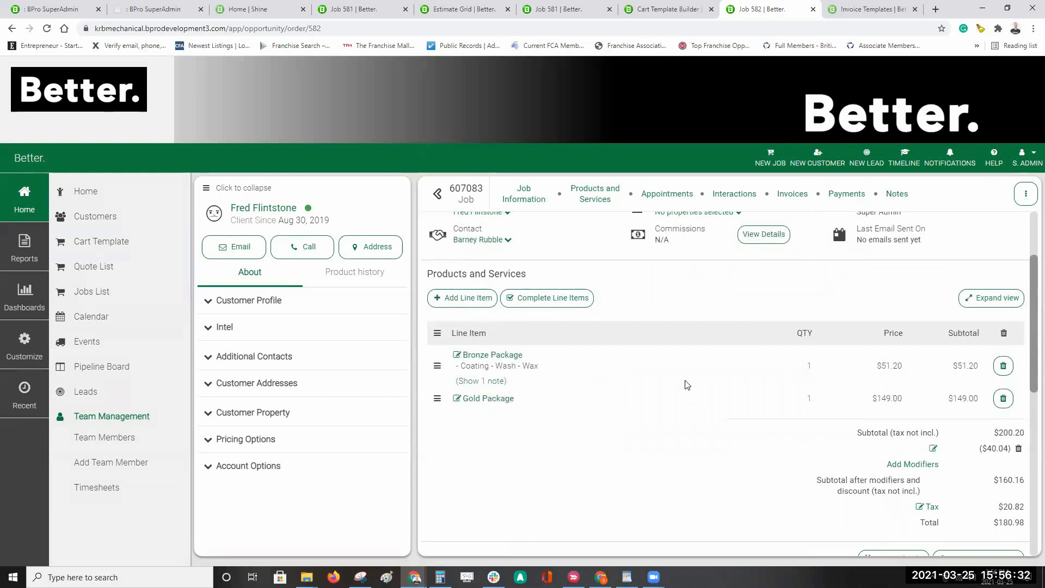
{"action": "scroll", "coordinate": [713, 389], "scroll_direction": "up", "scroll_amount": 2}
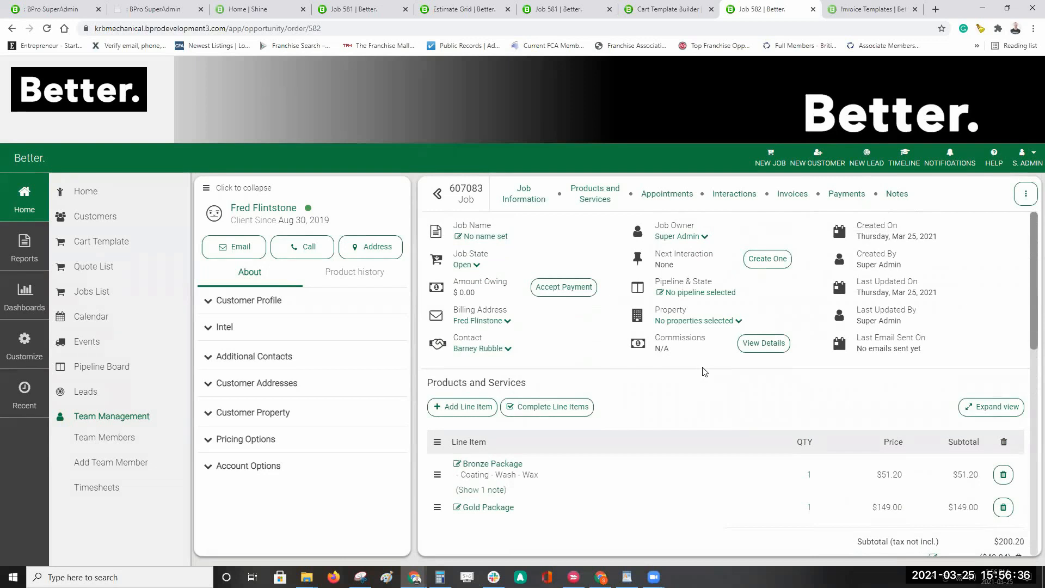
{"action": "left_click", "coordinate": [1027, 195]}
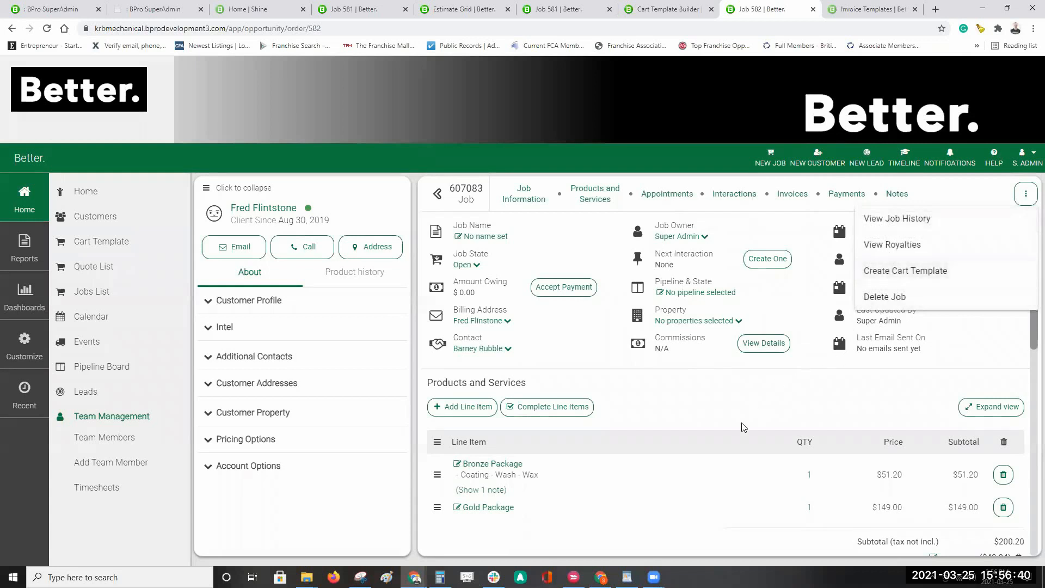
Step: Dismiss the job's actions menu to return to job 607083's details and line items
{"action": "left_click", "coordinate": [745, 395]}
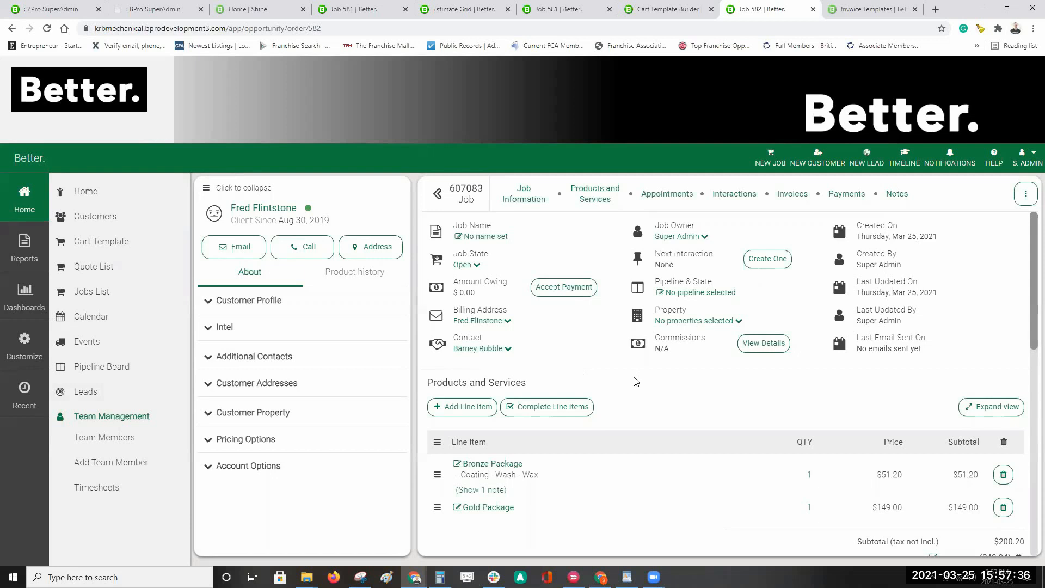
Step: Scroll job 607083's panel to review the Job Information summary and Bronze and Gold Package items
{"action": "scroll", "coordinate": [648, 400], "scroll_direction": "down", "scroll_amount": 1}
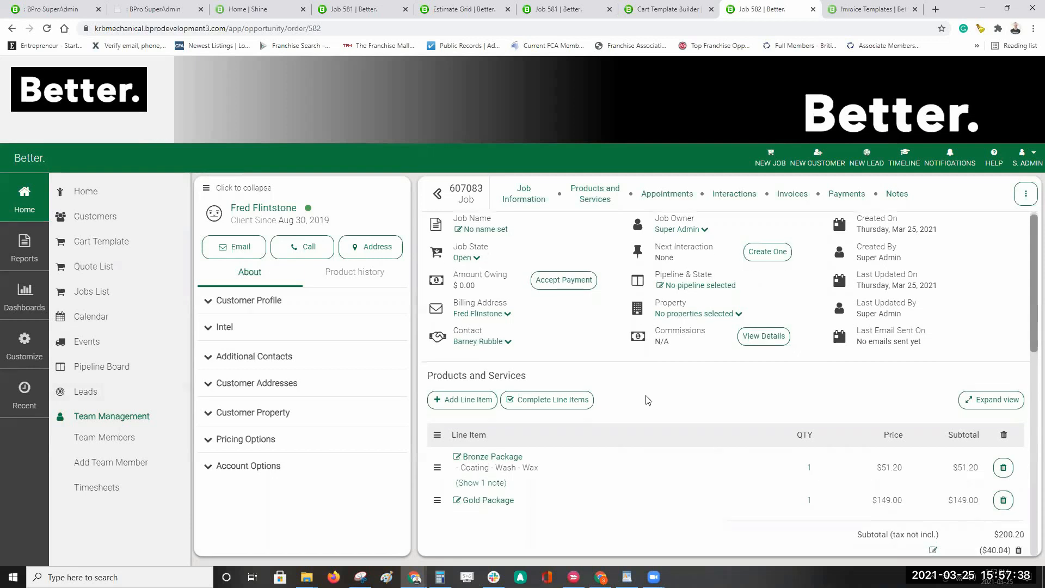
{"action": "scroll", "coordinate": [648, 400], "scroll_direction": "down", "scroll_amount": 10}
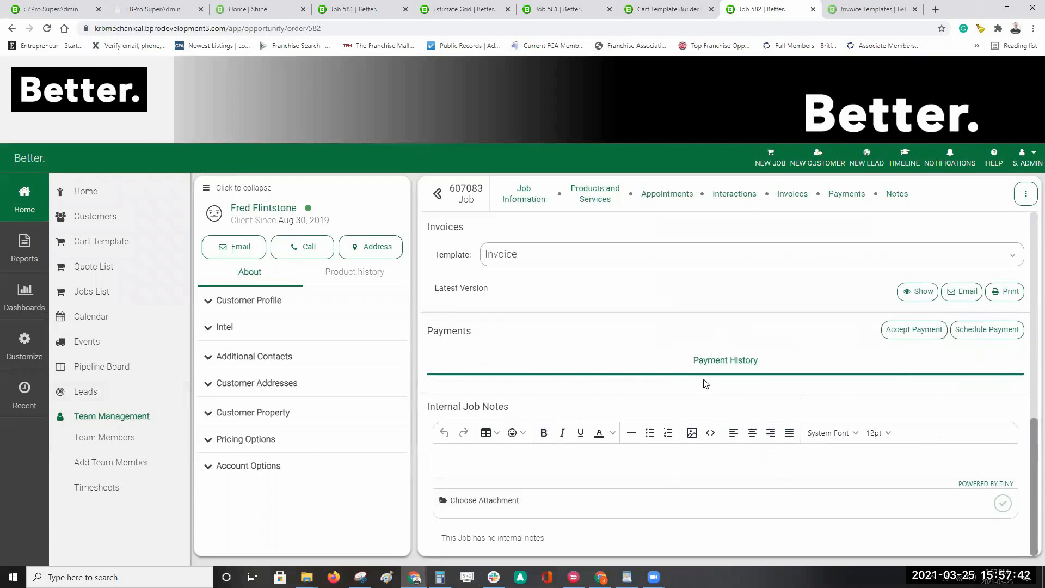
{"action": "scroll", "coordinate": [609, 332], "scroll_direction": "up", "scroll_amount": 7}
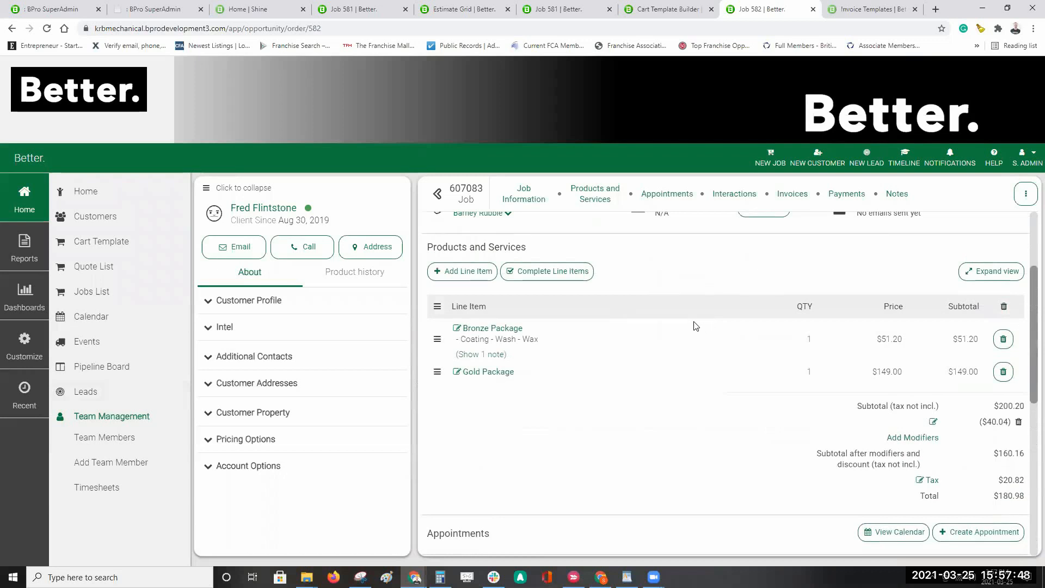
{"action": "scroll", "coordinate": [694, 326], "scroll_direction": "down", "scroll_amount": 7}
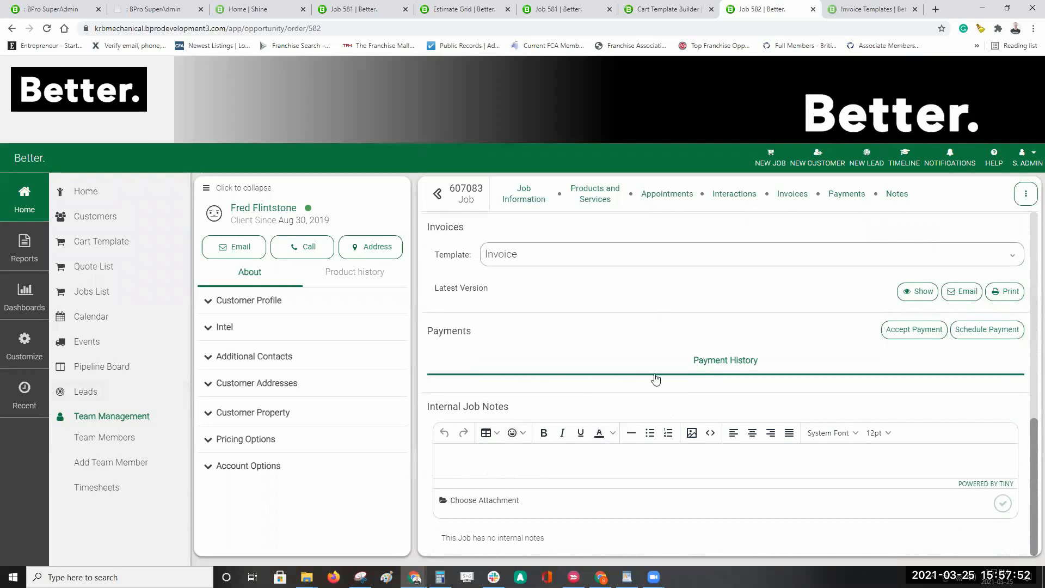
{"action": "scroll", "coordinate": [655, 380], "scroll_direction": "up", "scroll_amount": 8}
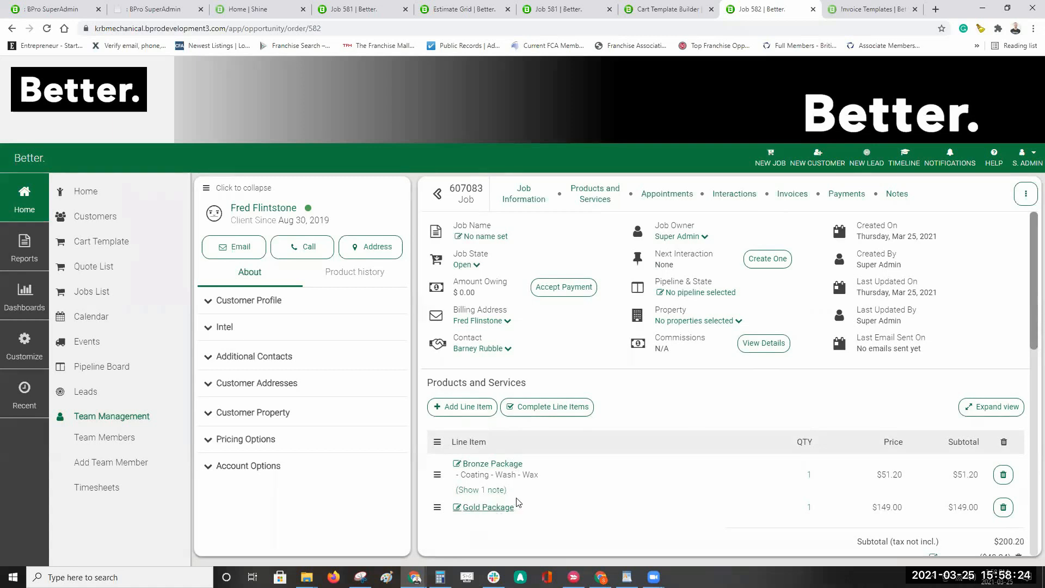
Step: Add the Bundle Scimitar bundle as a new line item below the Gold Package
{"action": "left_click", "coordinate": [499, 508]}
{"action": "left_click", "coordinate": [583, 460]}
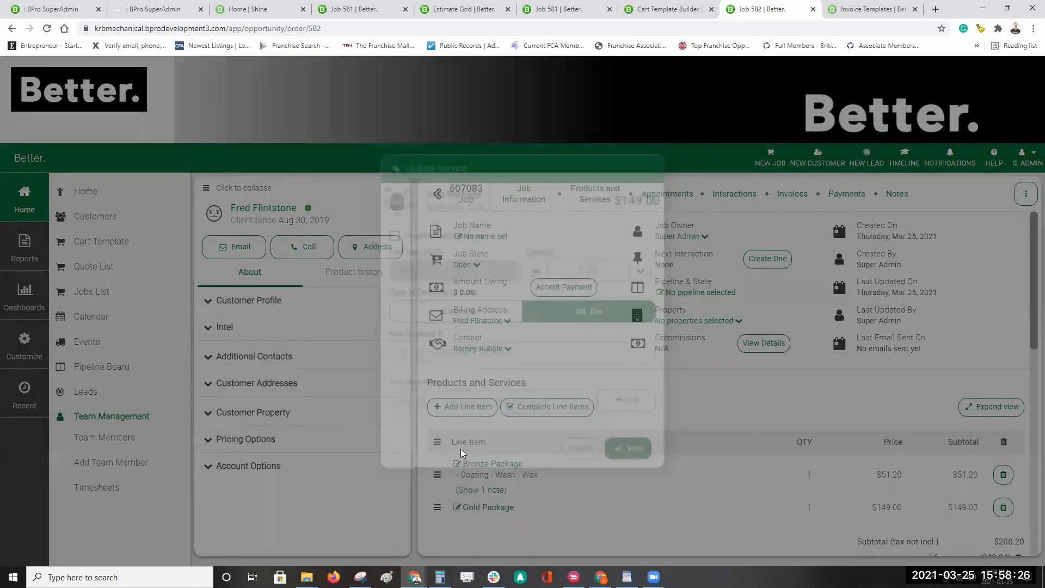
{"action": "left_click", "coordinate": [473, 410]}
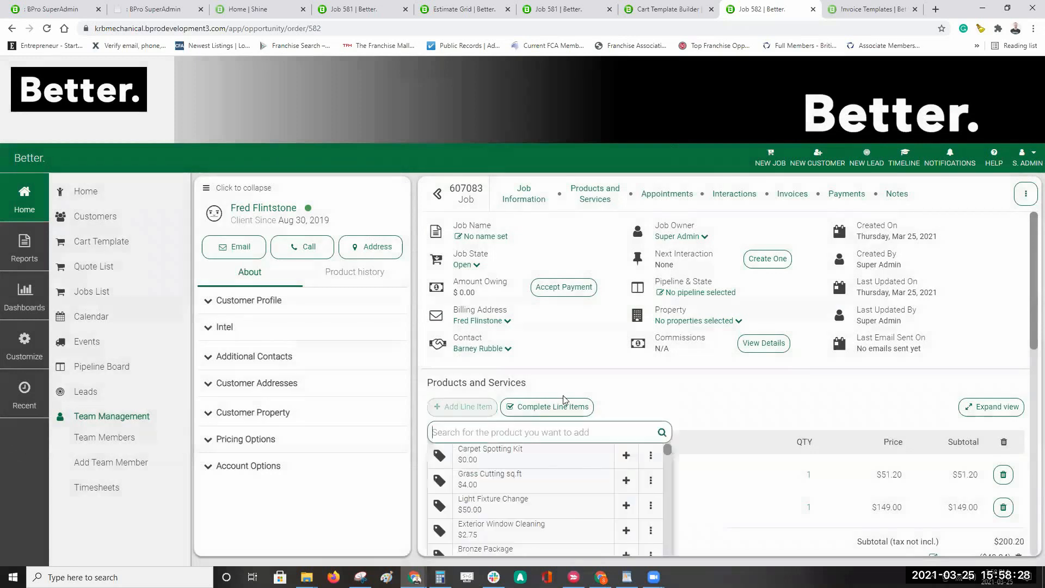
{"action": "scroll", "coordinate": [588, 468], "scroll_direction": "down", "scroll_amount": 8}
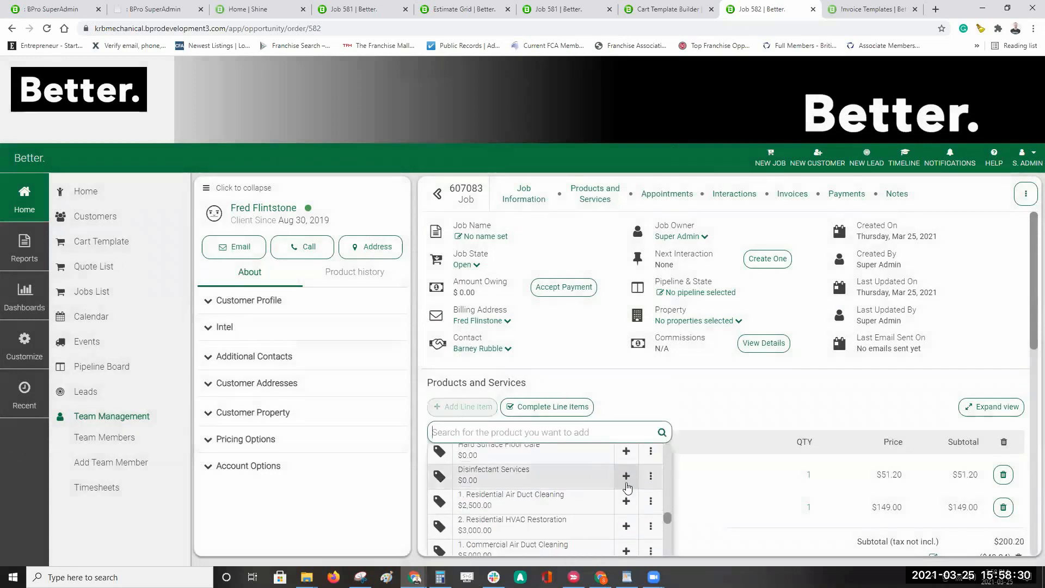
{"action": "scroll", "coordinate": [626, 495], "scroll_direction": "down", "scroll_amount": 3}
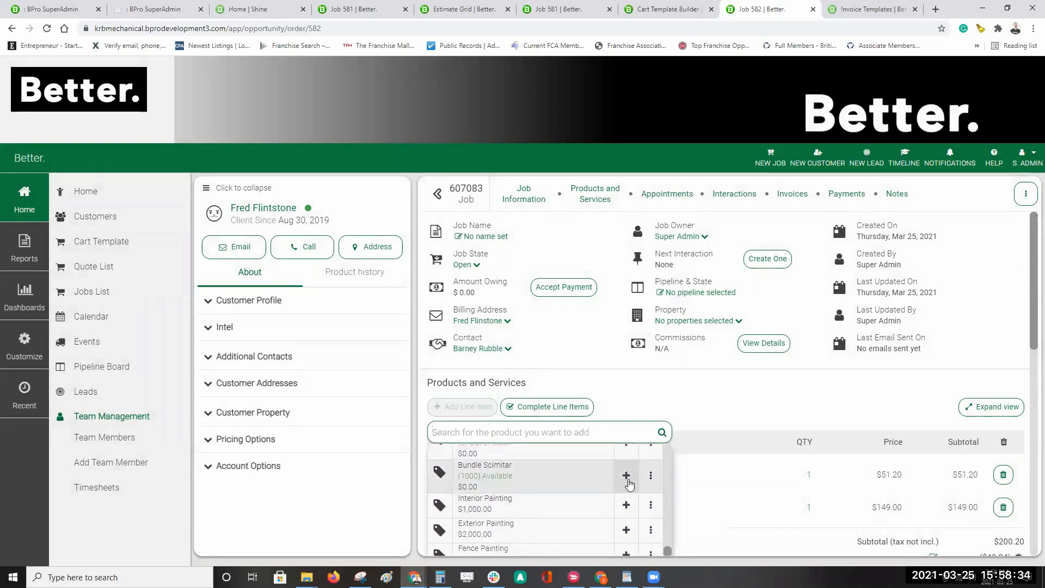
{"action": "left_click", "coordinate": [627, 477]}
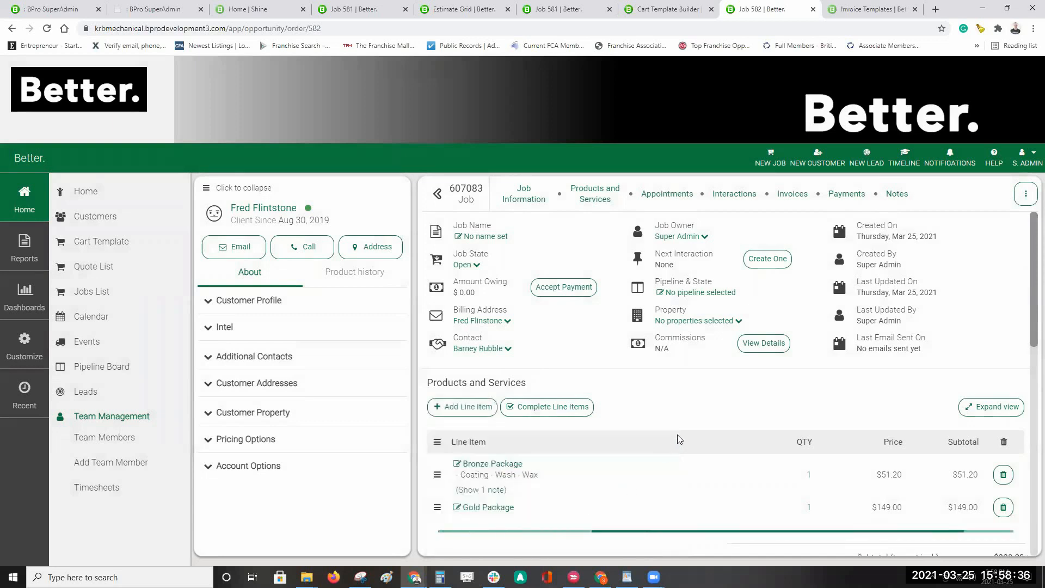
Step: Expand and collapse Bundle Scimitar to inspect its Air Freshener, handyman tools and handyman supplies
{"action": "scroll", "coordinate": [626, 430], "scroll_direction": "down", "scroll_amount": 3}
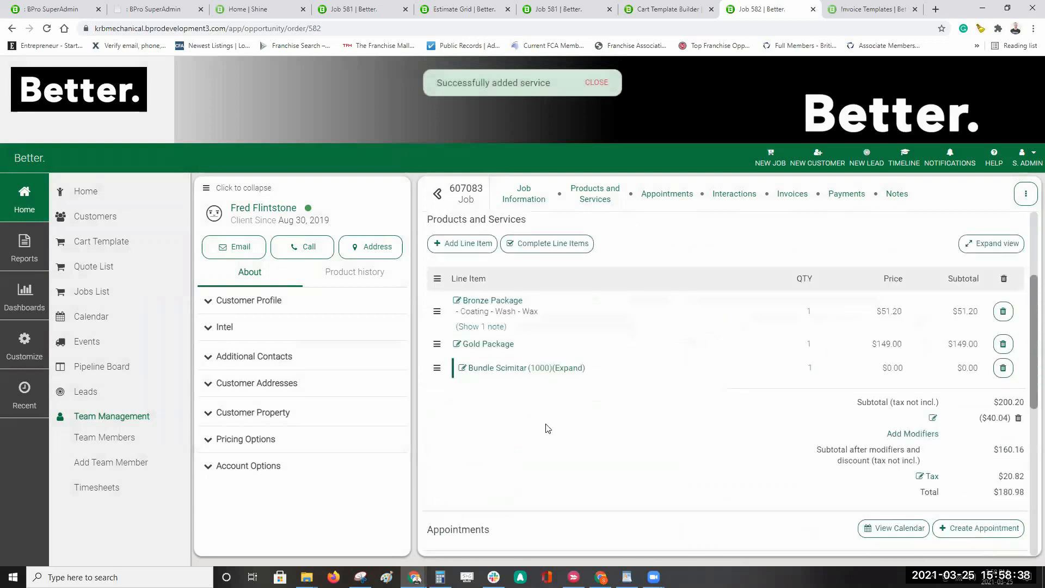
{"action": "left_click", "coordinate": [572, 370]}
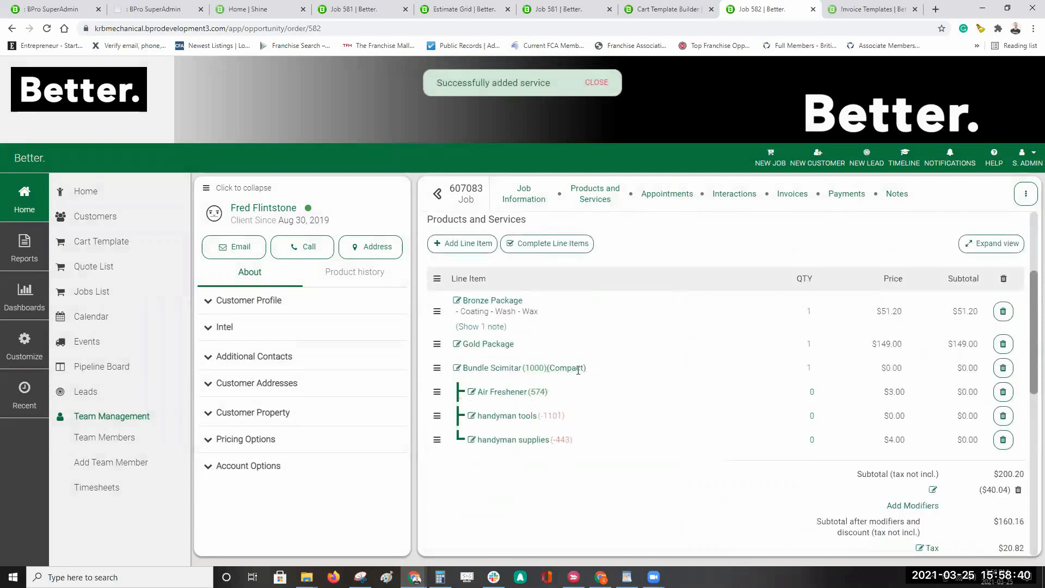
{"action": "left_click", "coordinate": [573, 369]}
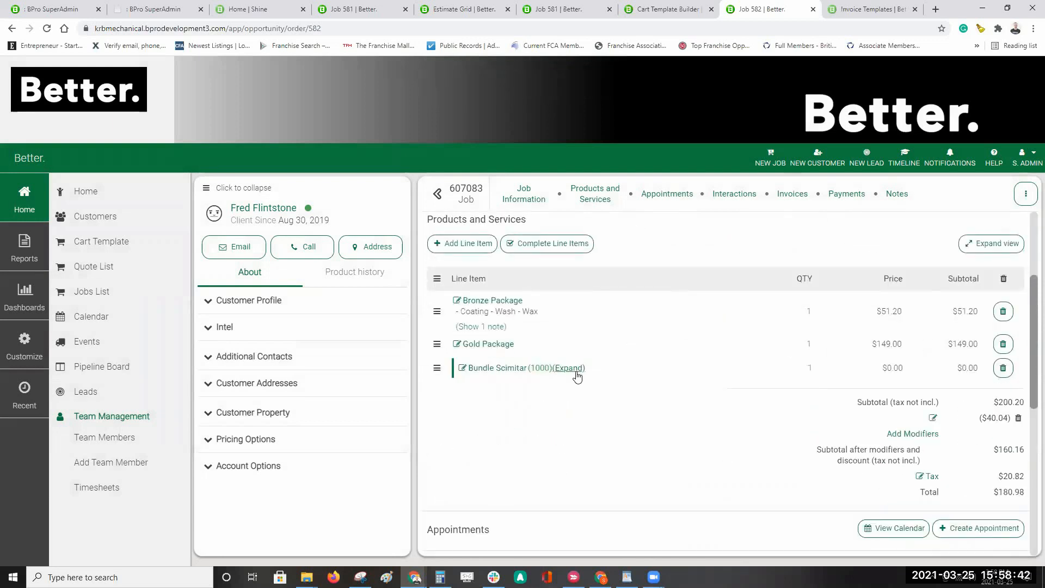
{"action": "left_click", "coordinate": [576, 370]}
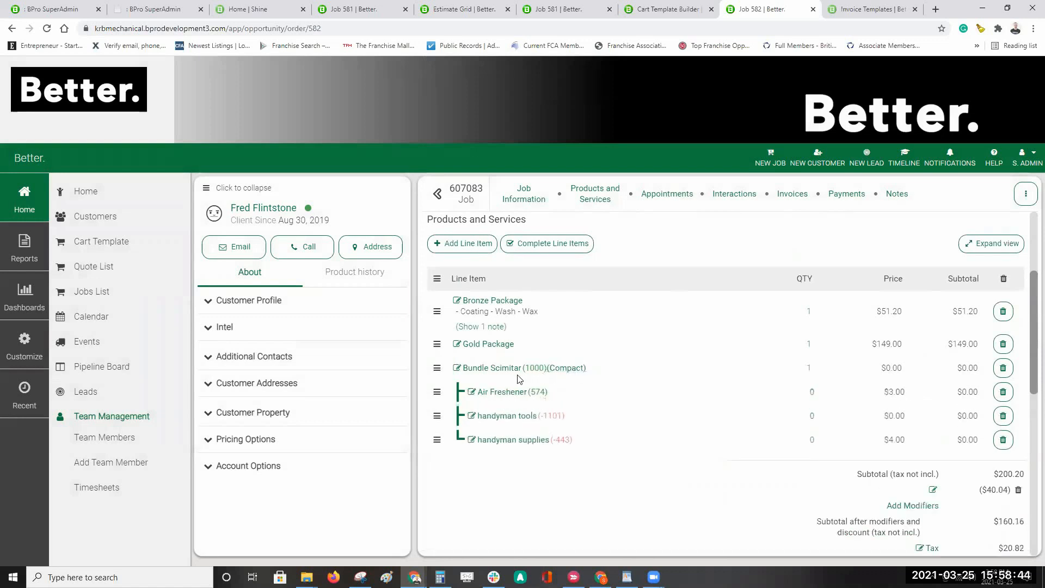
{"action": "left_click", "coordinate": [576, 370]}
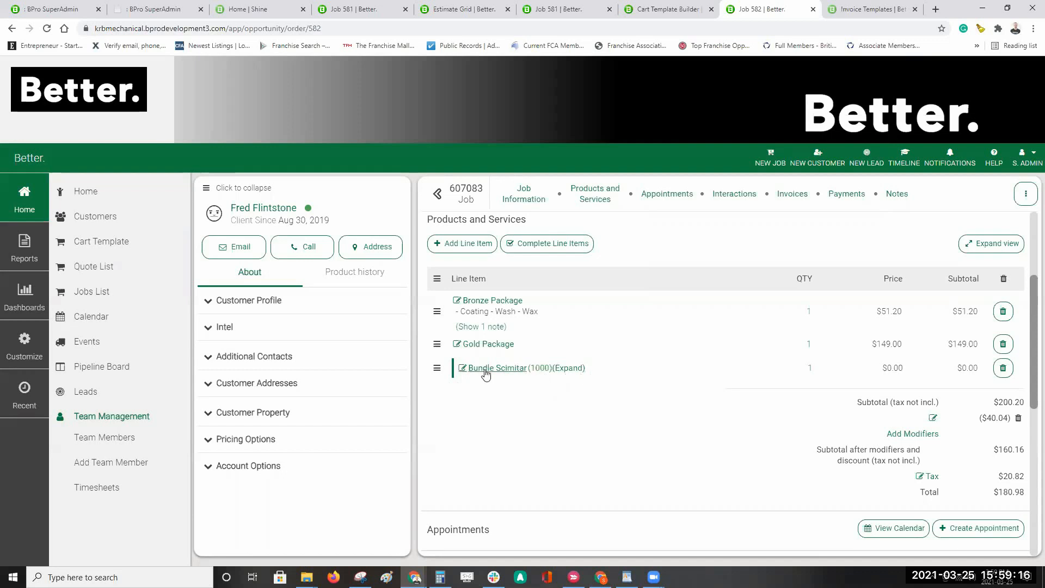
Step: Move handyman supplies above Air Freshener inside the Bundle Scimitar bundle
{"action": "left_click", "coordinate": [570, 369]}
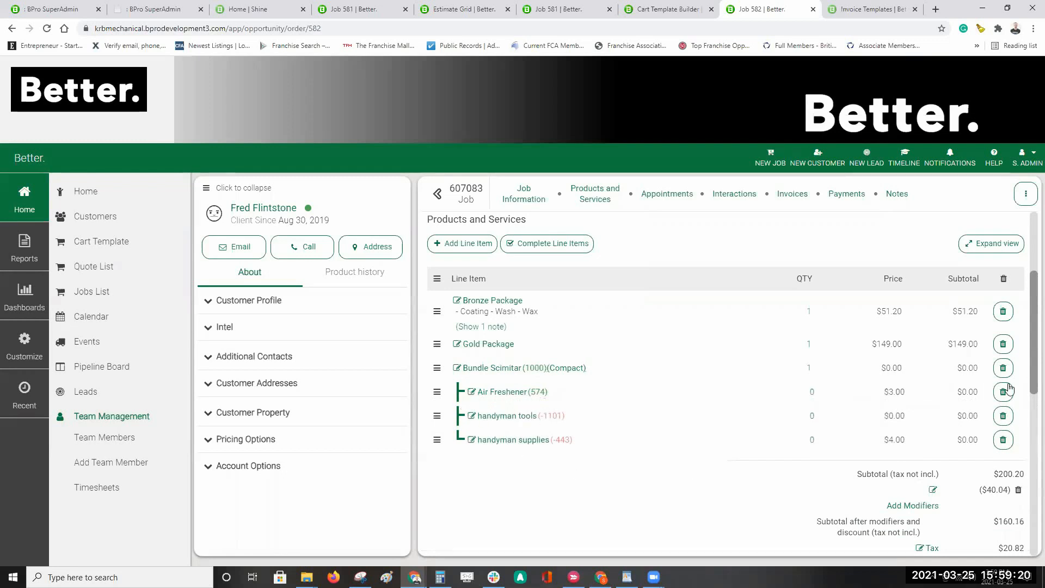
{"action": "left_click_drag", "start_coordinate": [436, 439], "coordinate": [434, 415]}
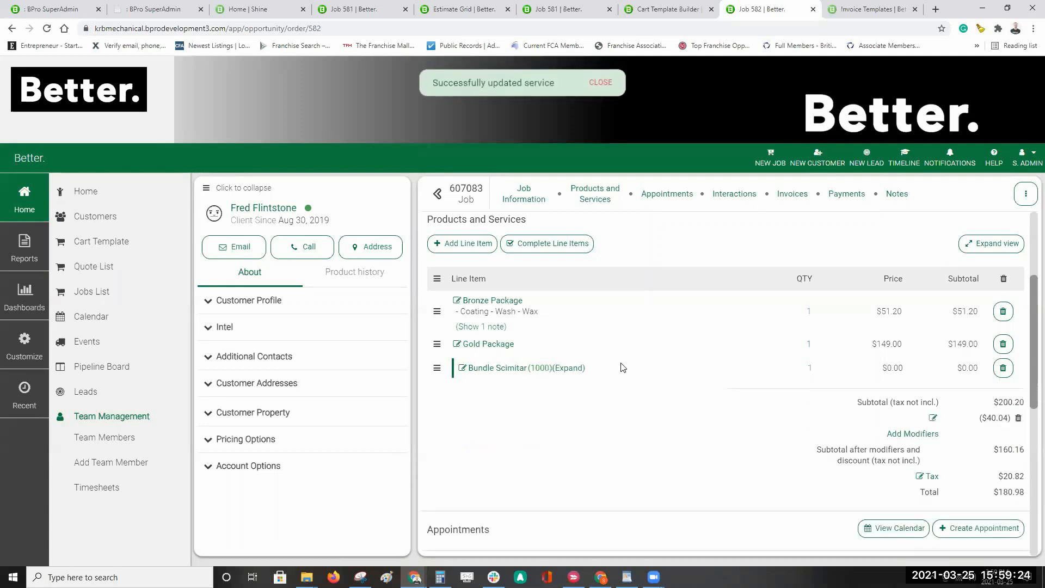
{"action": "left_click", "coordinate": [569, 369]}
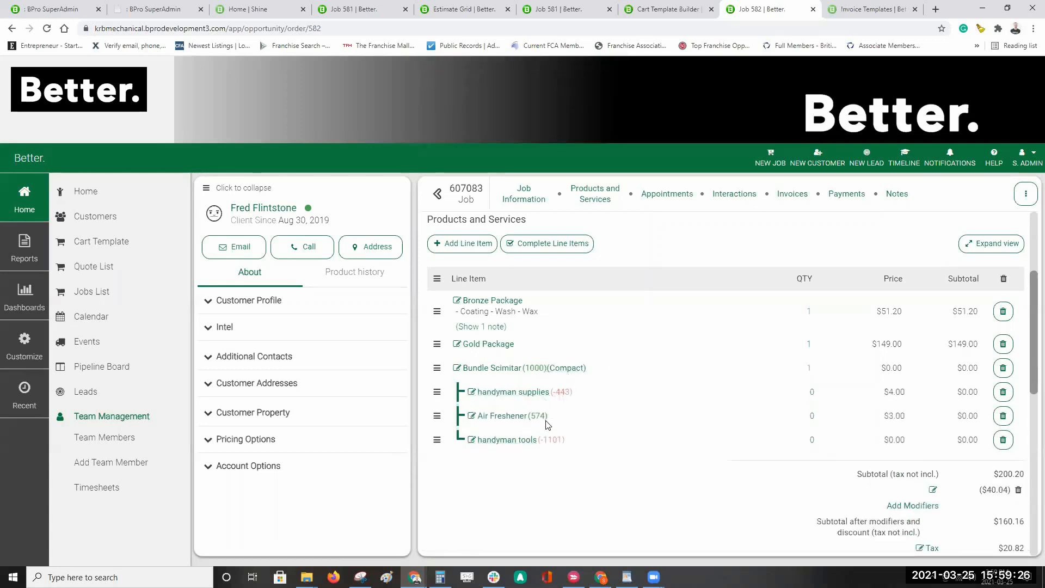
Step: Remove Air Freshener from the Bundle Scimitar bundle, leaving its remaining items
{"action": "left_click", "coordinate": [511, 392]}
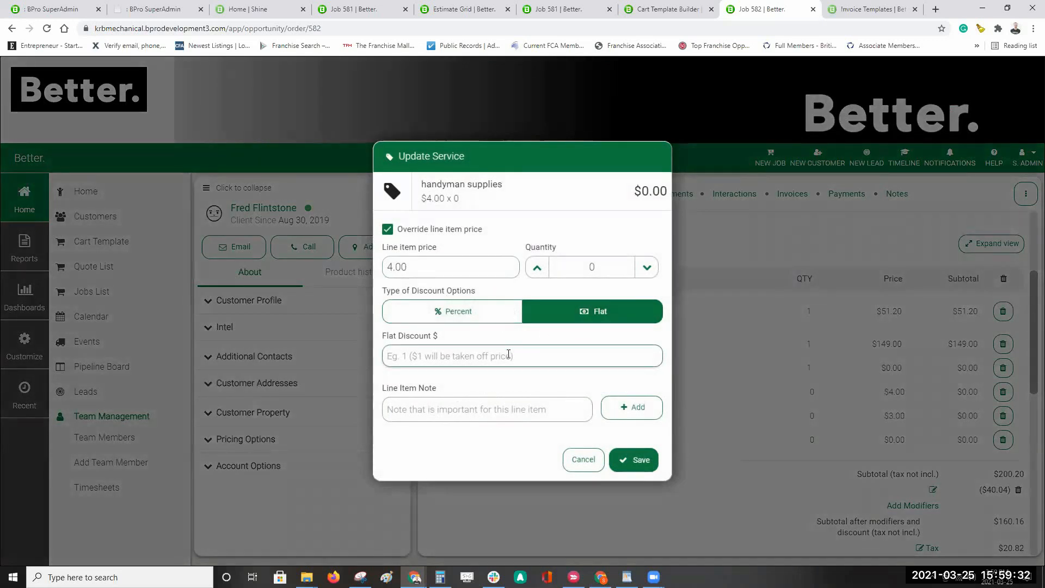
{"action": "left_click", "coordinate": [592, 463]}
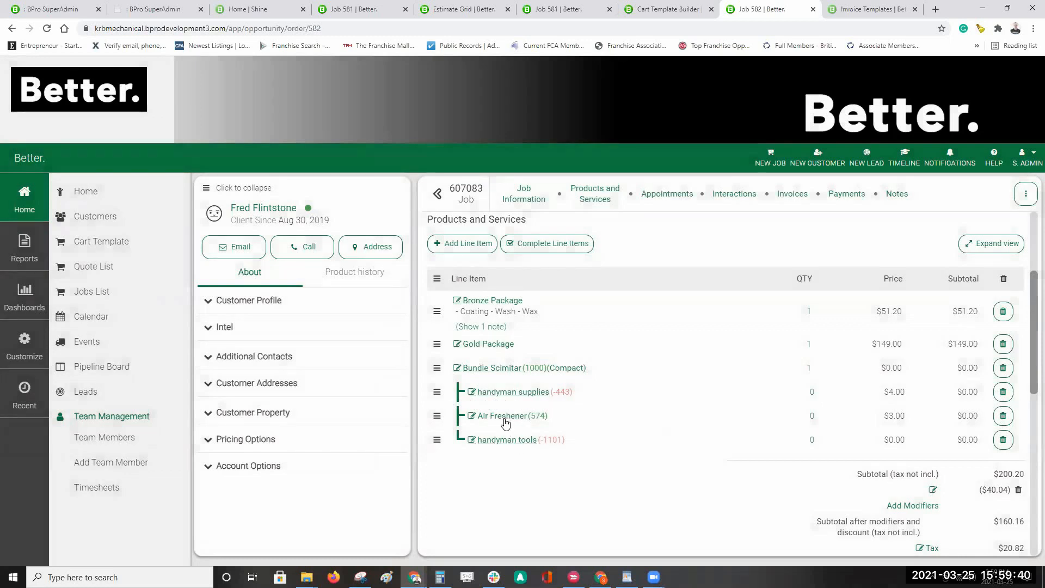
{"action": "left_click", "coordinate": [1003, 417]}
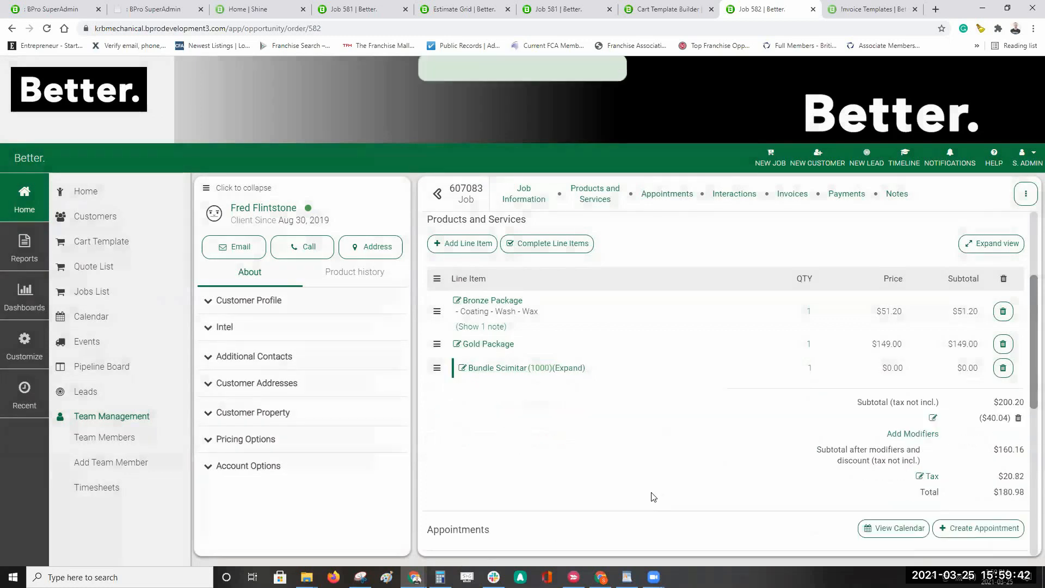
{"action": "left_click", "coordinate": [569, 368]}
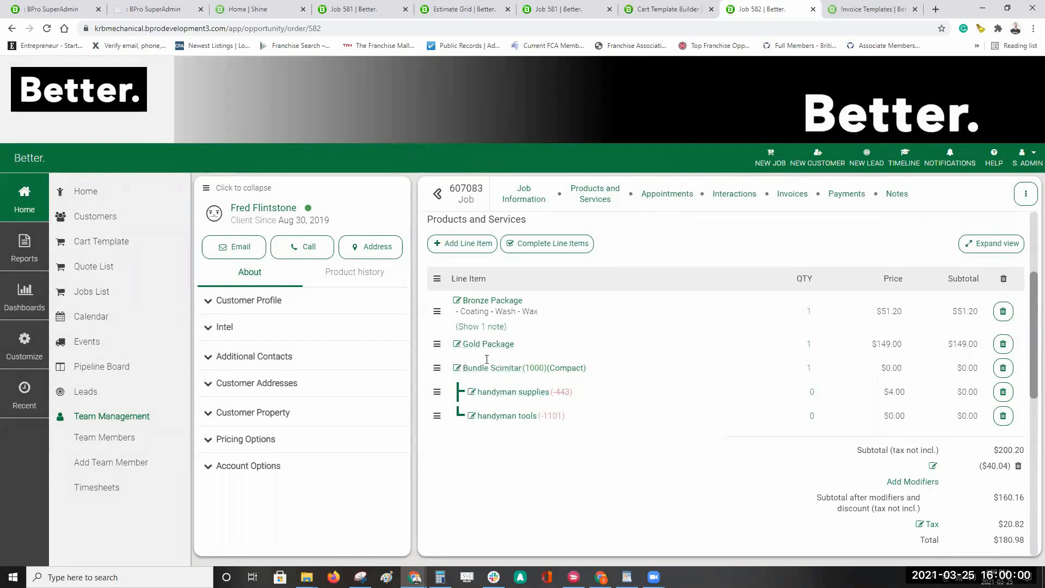
Step: Move Gold Package to the top of the line items, ahead of Bronze Package and Bundle Scimitar
{"action": "left_click_drag", "start_coordinate": [436, 348], "coordinate": [439, 433]}
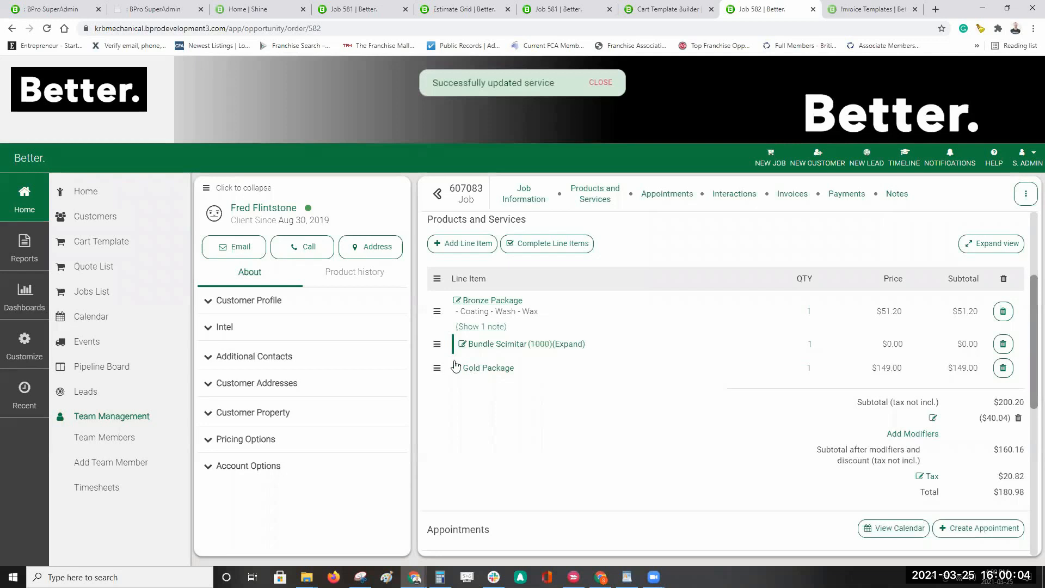
{"action": "left_click", "coordinate": [572, 346]}
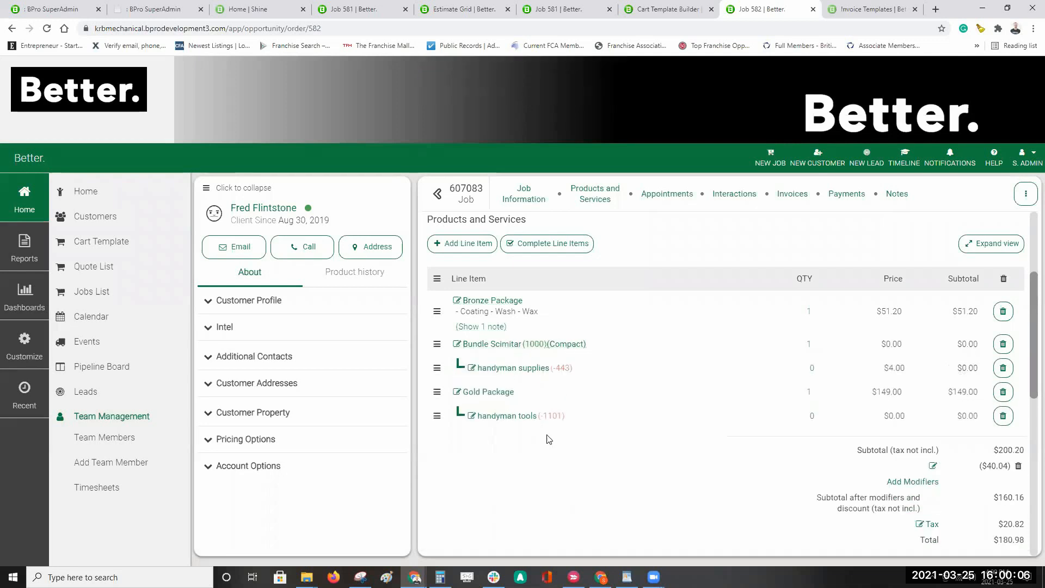
{"action": "left_click", "coordinate": [566, 346]}
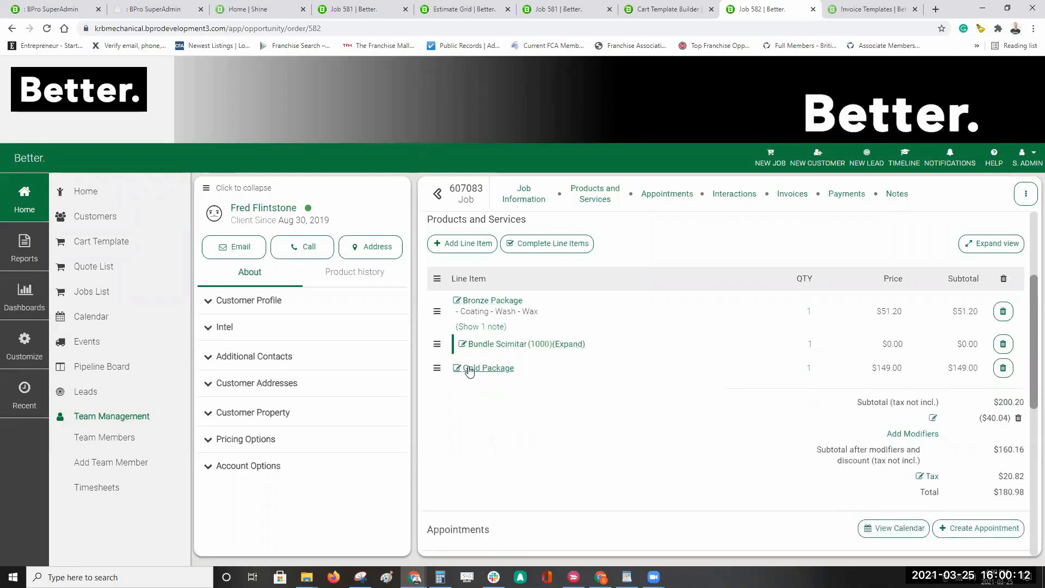
{"action": "left_click_drag", "start_coordinate": [437, 367], "coordinate": [445, 331]}
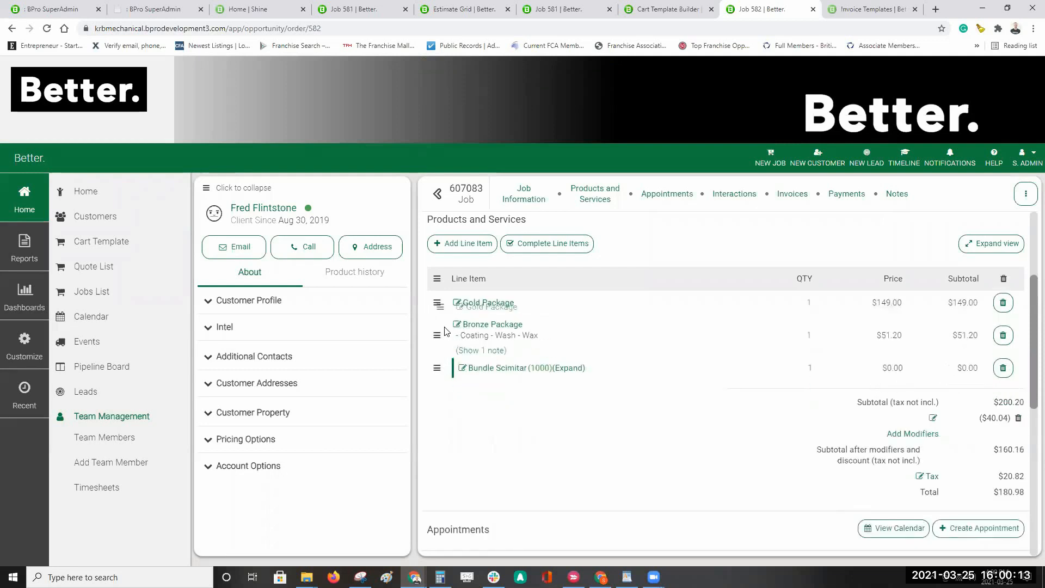
{"action": "left_click", "coordinate": [571, 368]}
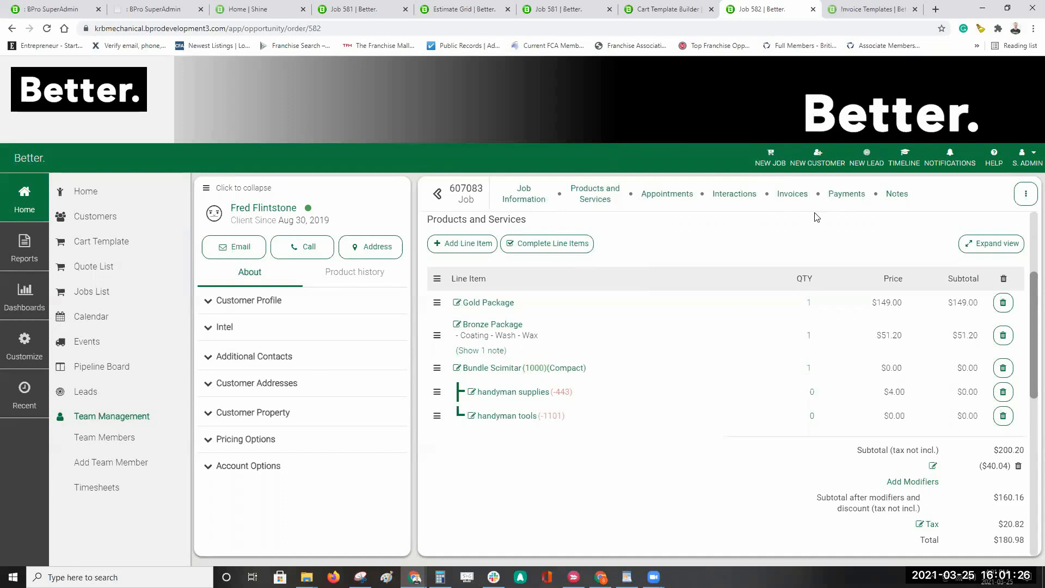
{"action": "scroll", "coordinate": [632, 250], "scroll_direction": "down", "scroll_amount": 6}
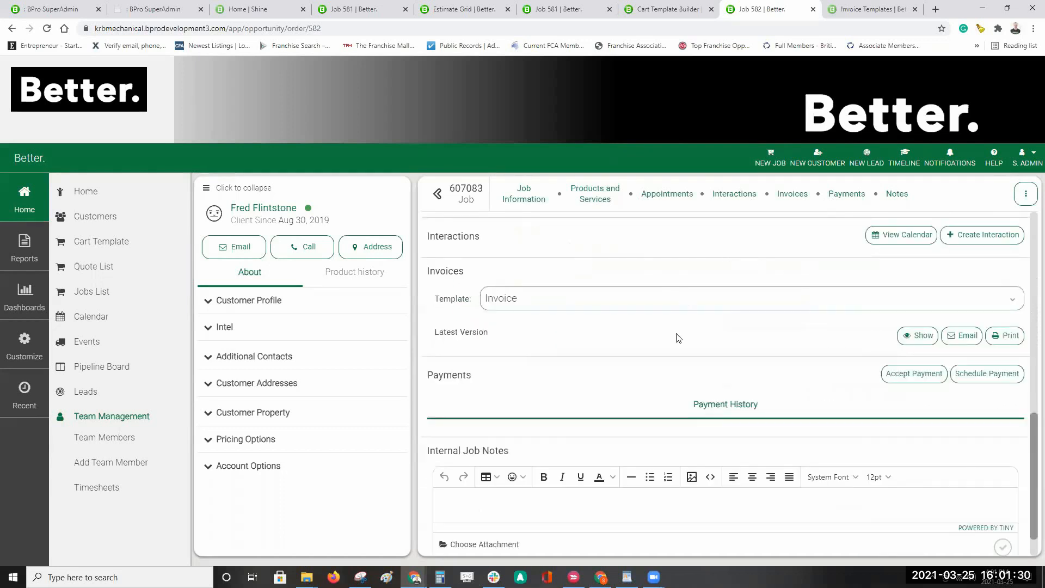
{"action": "scroll", "coordinate": [670, 346], "scroll_direction": "up", "scroll_amount": 5}
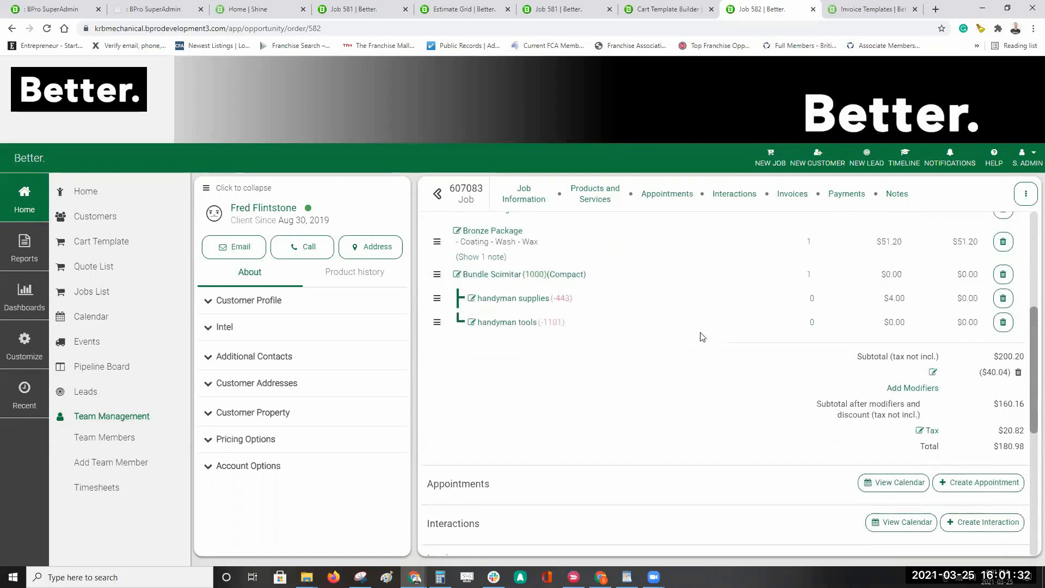
{"action": "scroll", "coordinate": [705, 338], "scroll_direction": "up", "scroll_amount": 5}
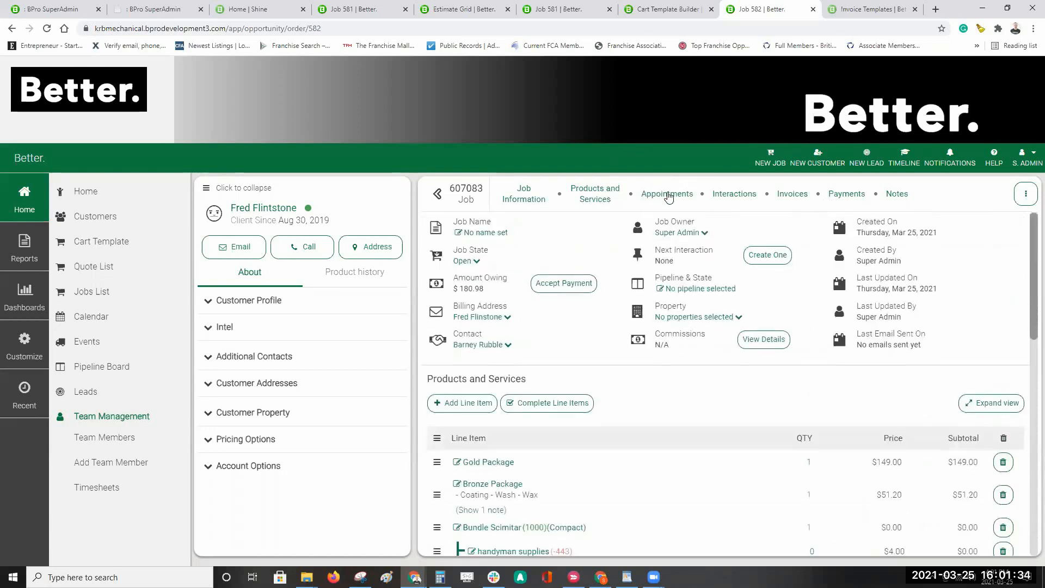
{"action": "left_click", "coordinate": [668, 196]}
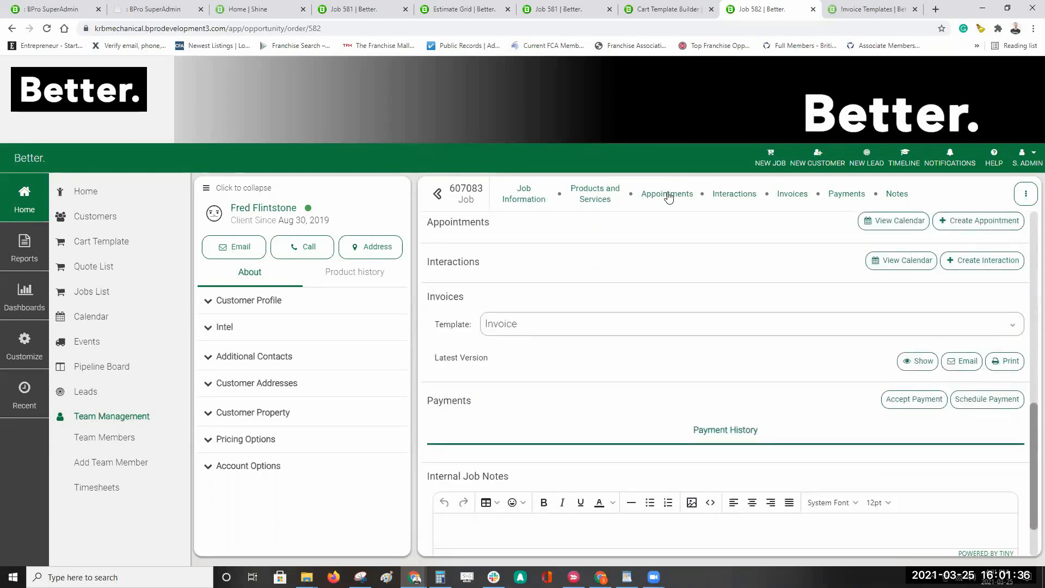
{"action": "left_click", "coordinate": [745, 197]}
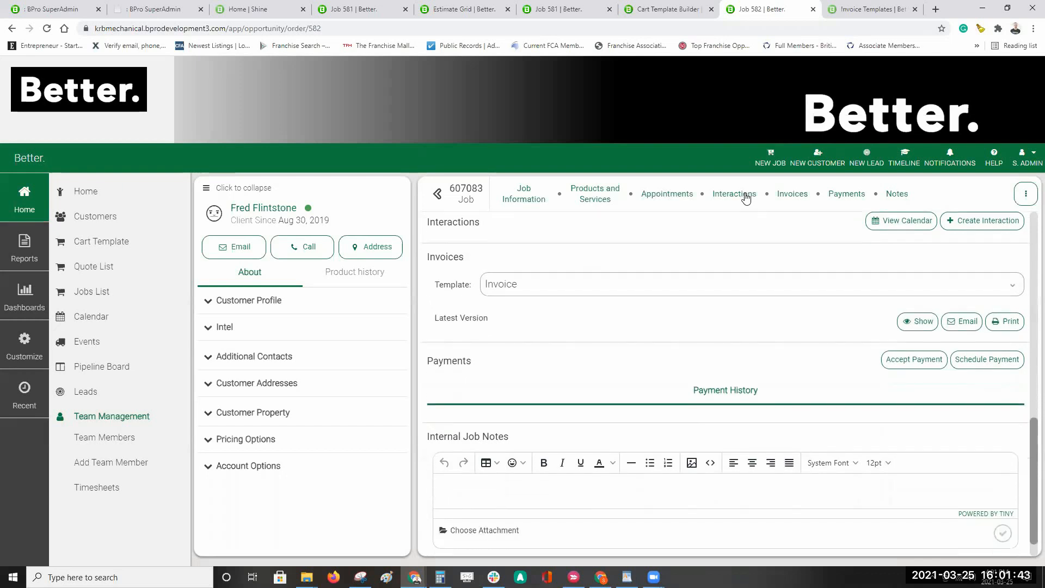
{"action": "left_click", "coordinate": [587, 194]}
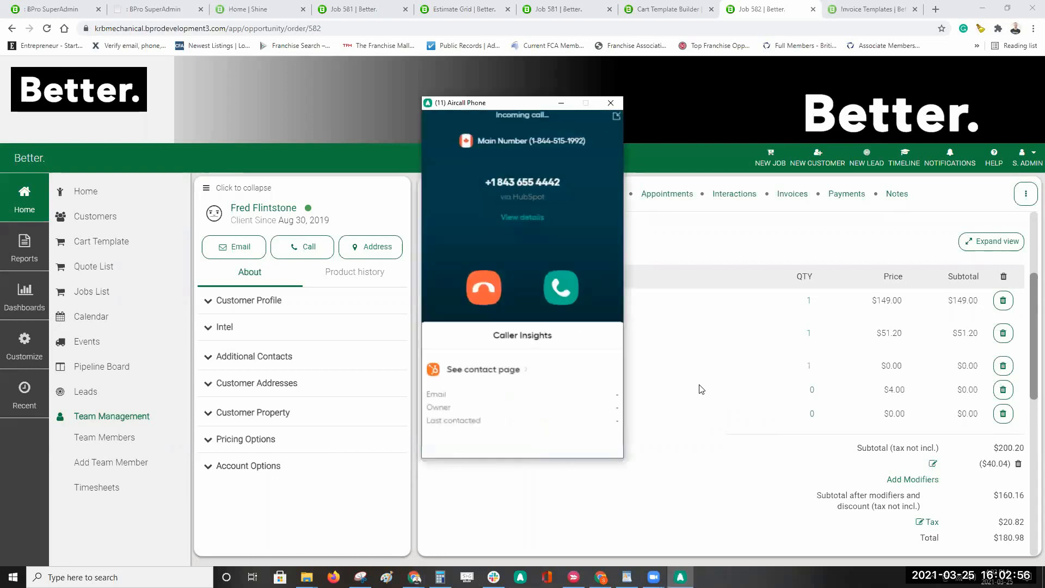
{"action": "left_click", "coordinate": [489, 289]}
{"action": "left_click", "coordinate": [561, 103]}
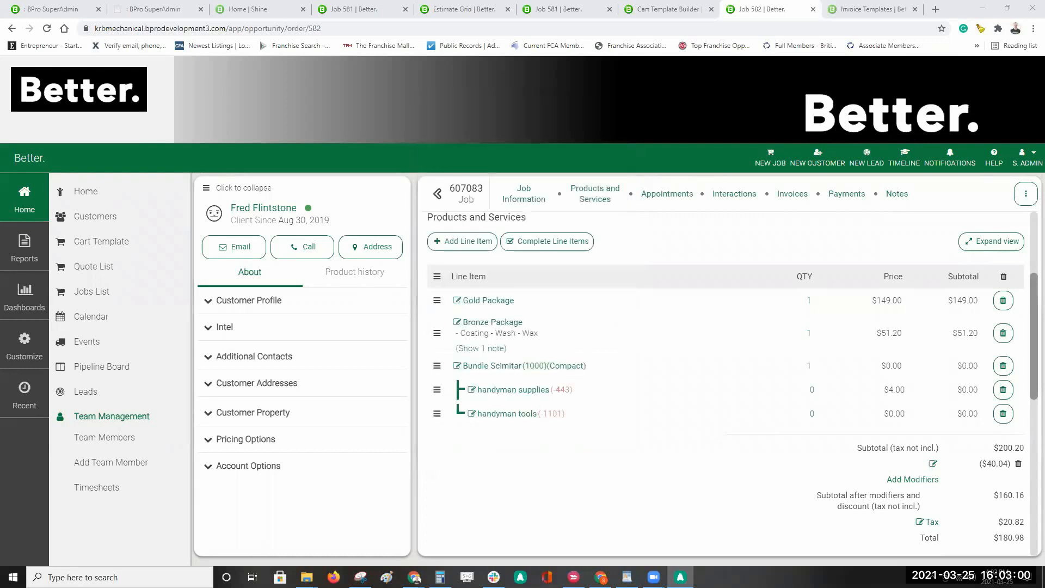